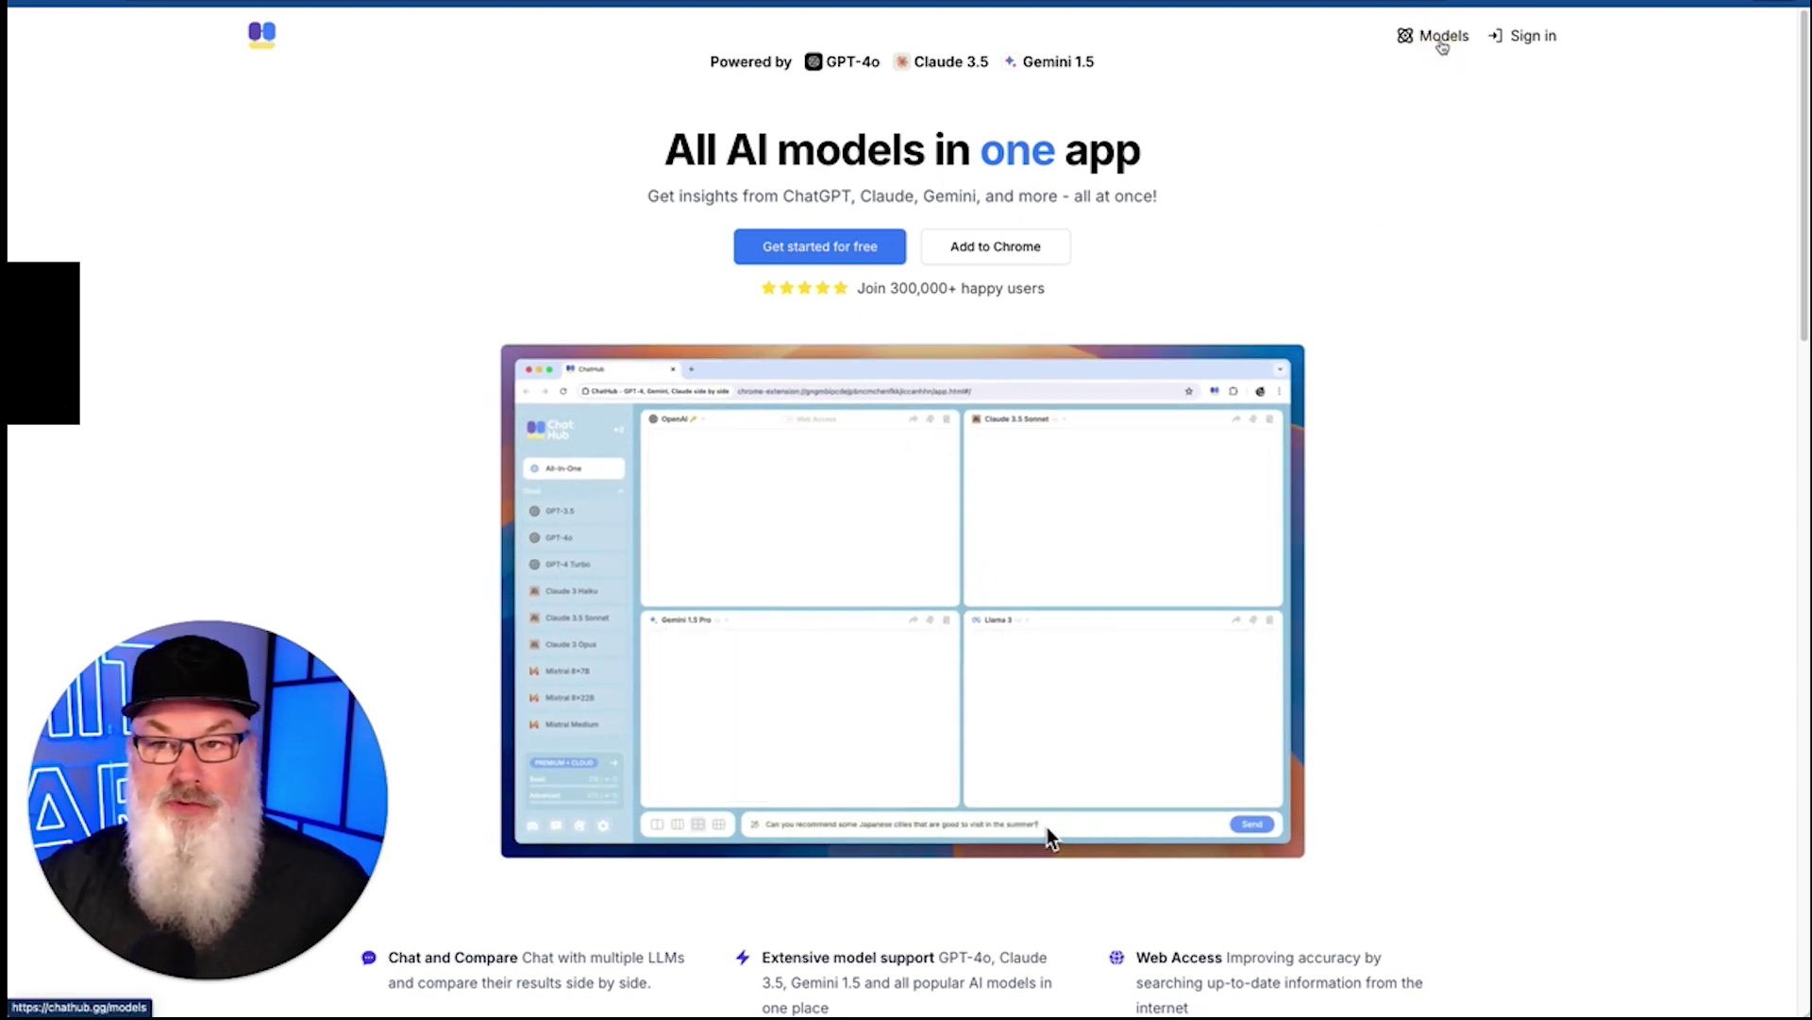
- Open the Models page and scroll through every model card, from GPT-4o to WizardLM 2
{"action": "left_click", "coordinate": [1442, 38]}
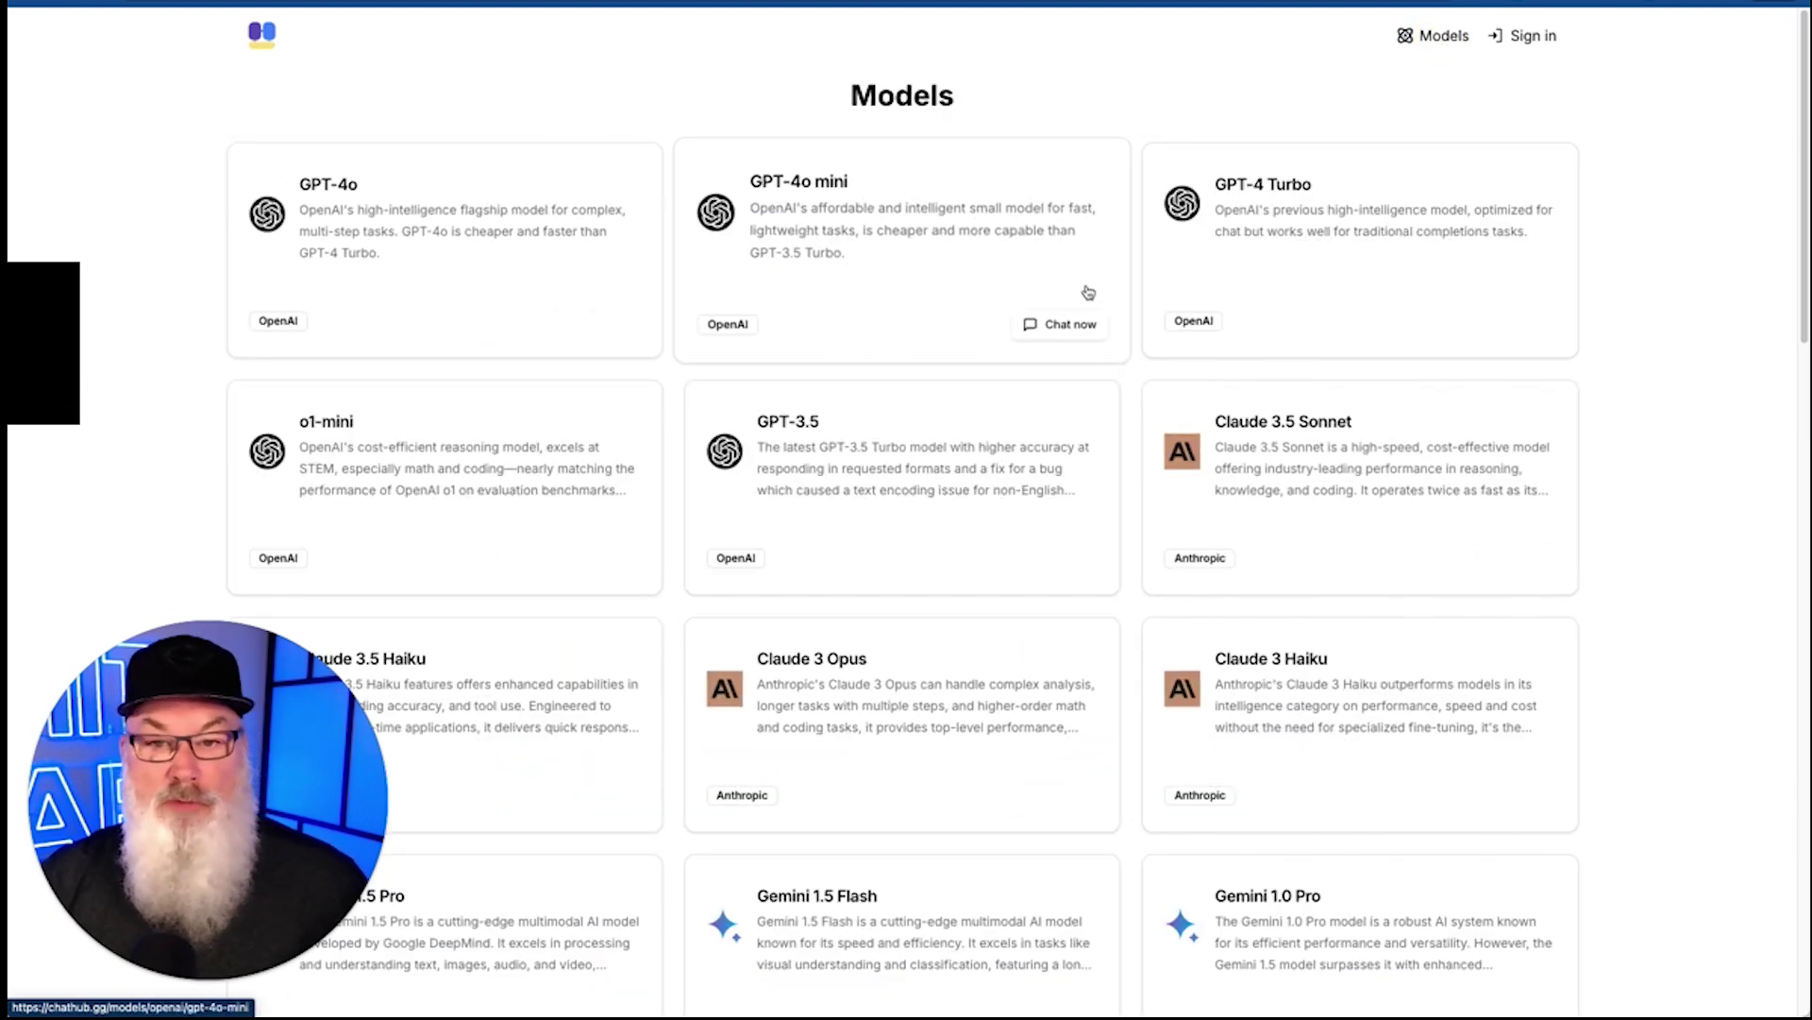
{"action": "scroll", "coordinate": [582, 411], "scroll_direction": "down", "scroll_amount": 1}
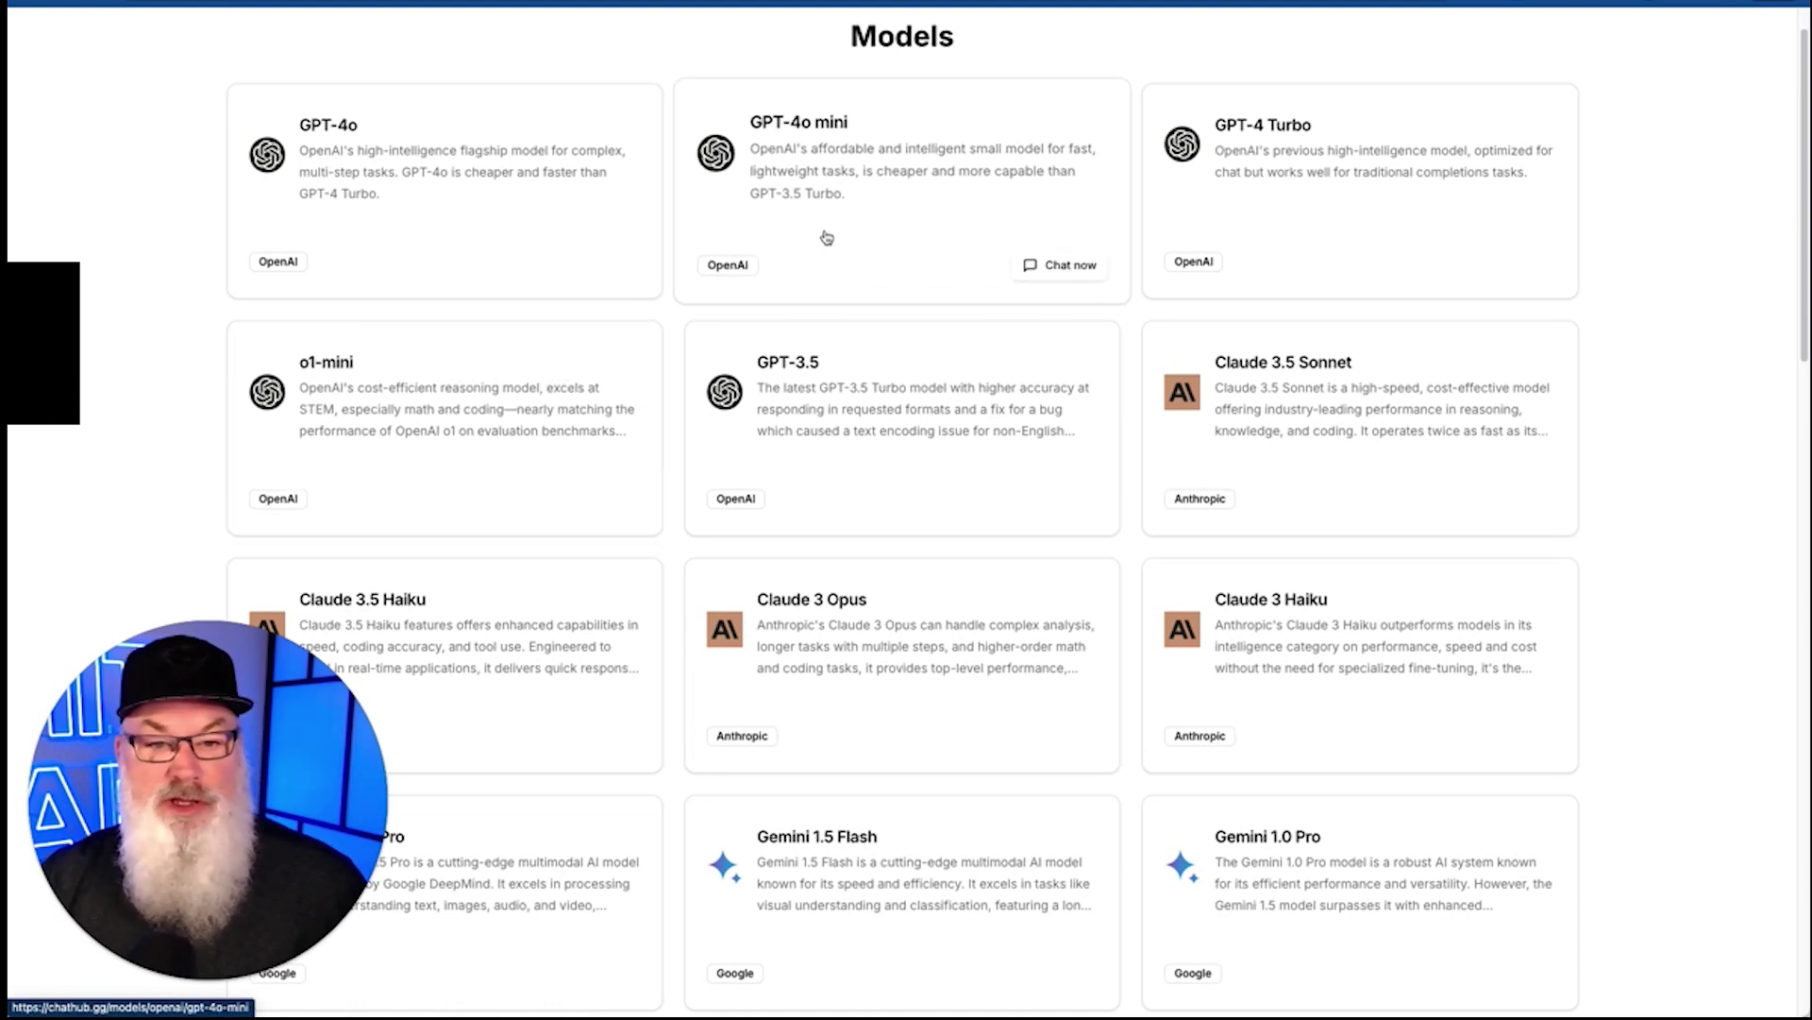
{"action": "scroll", "coordinate": [990, 458], "scroll_direction": "down", "scroll_amount": 3}
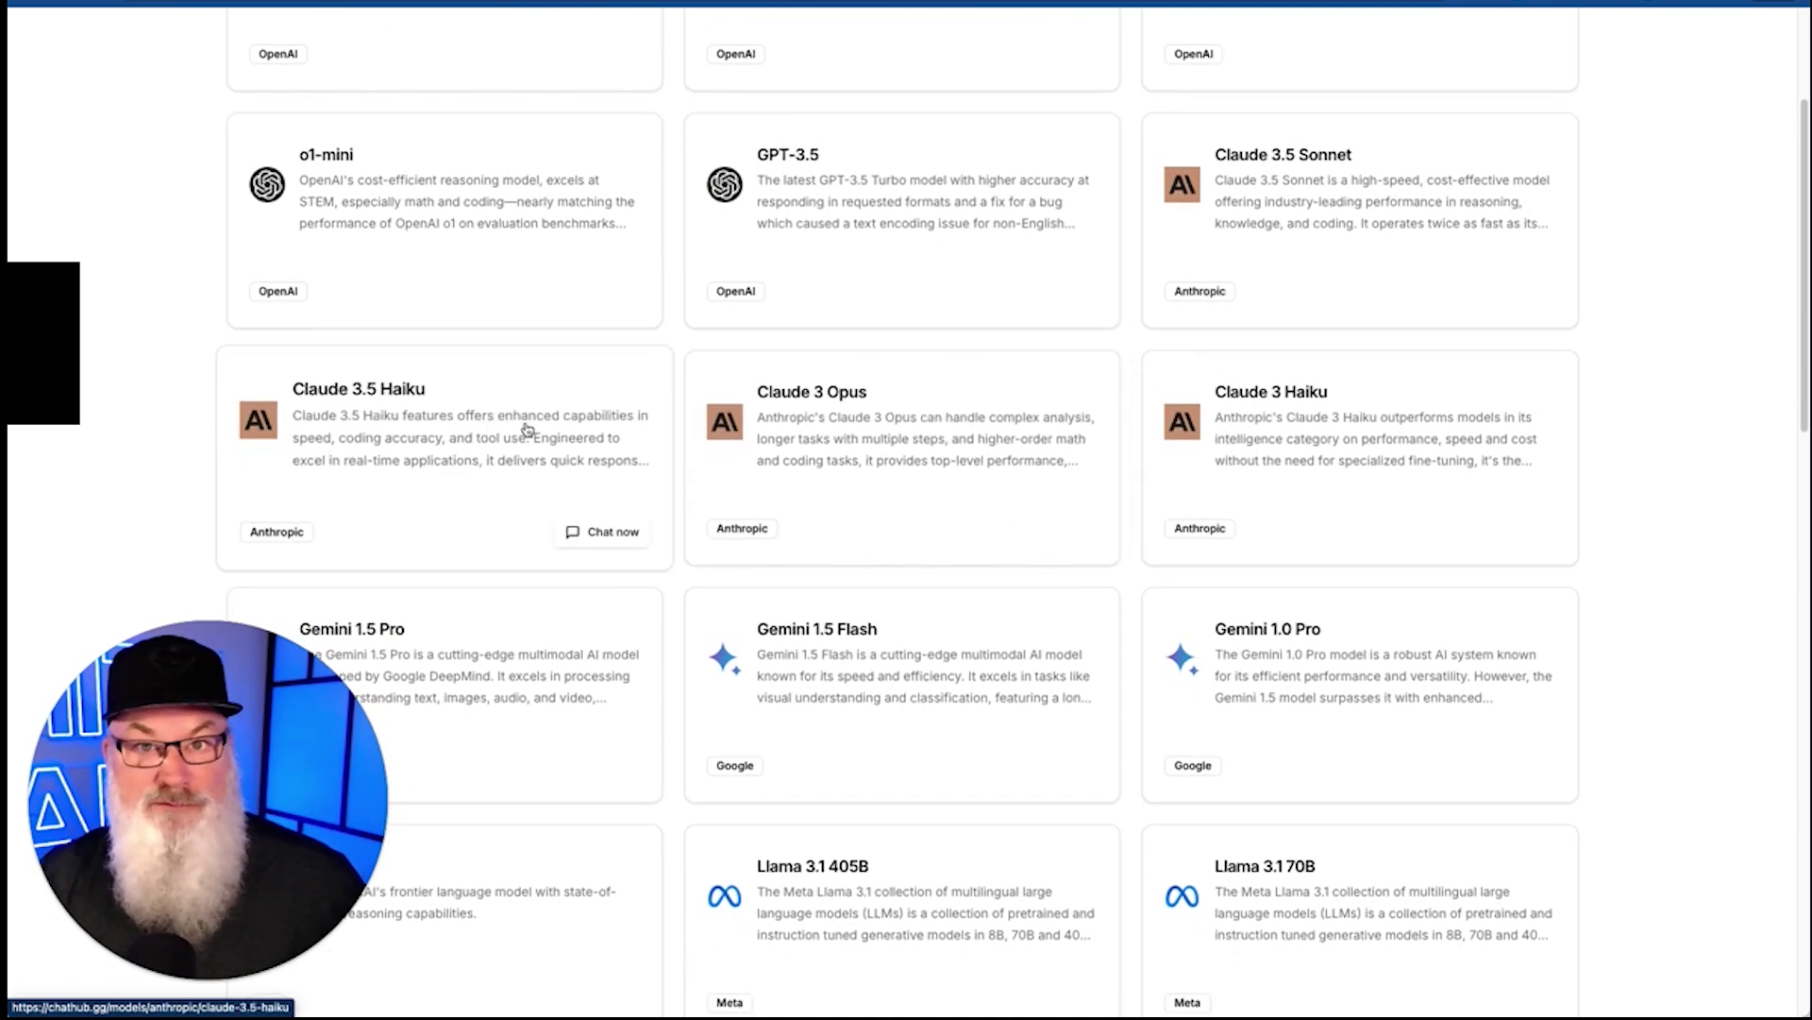
{"action": "scroll", "coordinate": [527, 430], "scroll_direction": "down", "scroll_amount": 3}
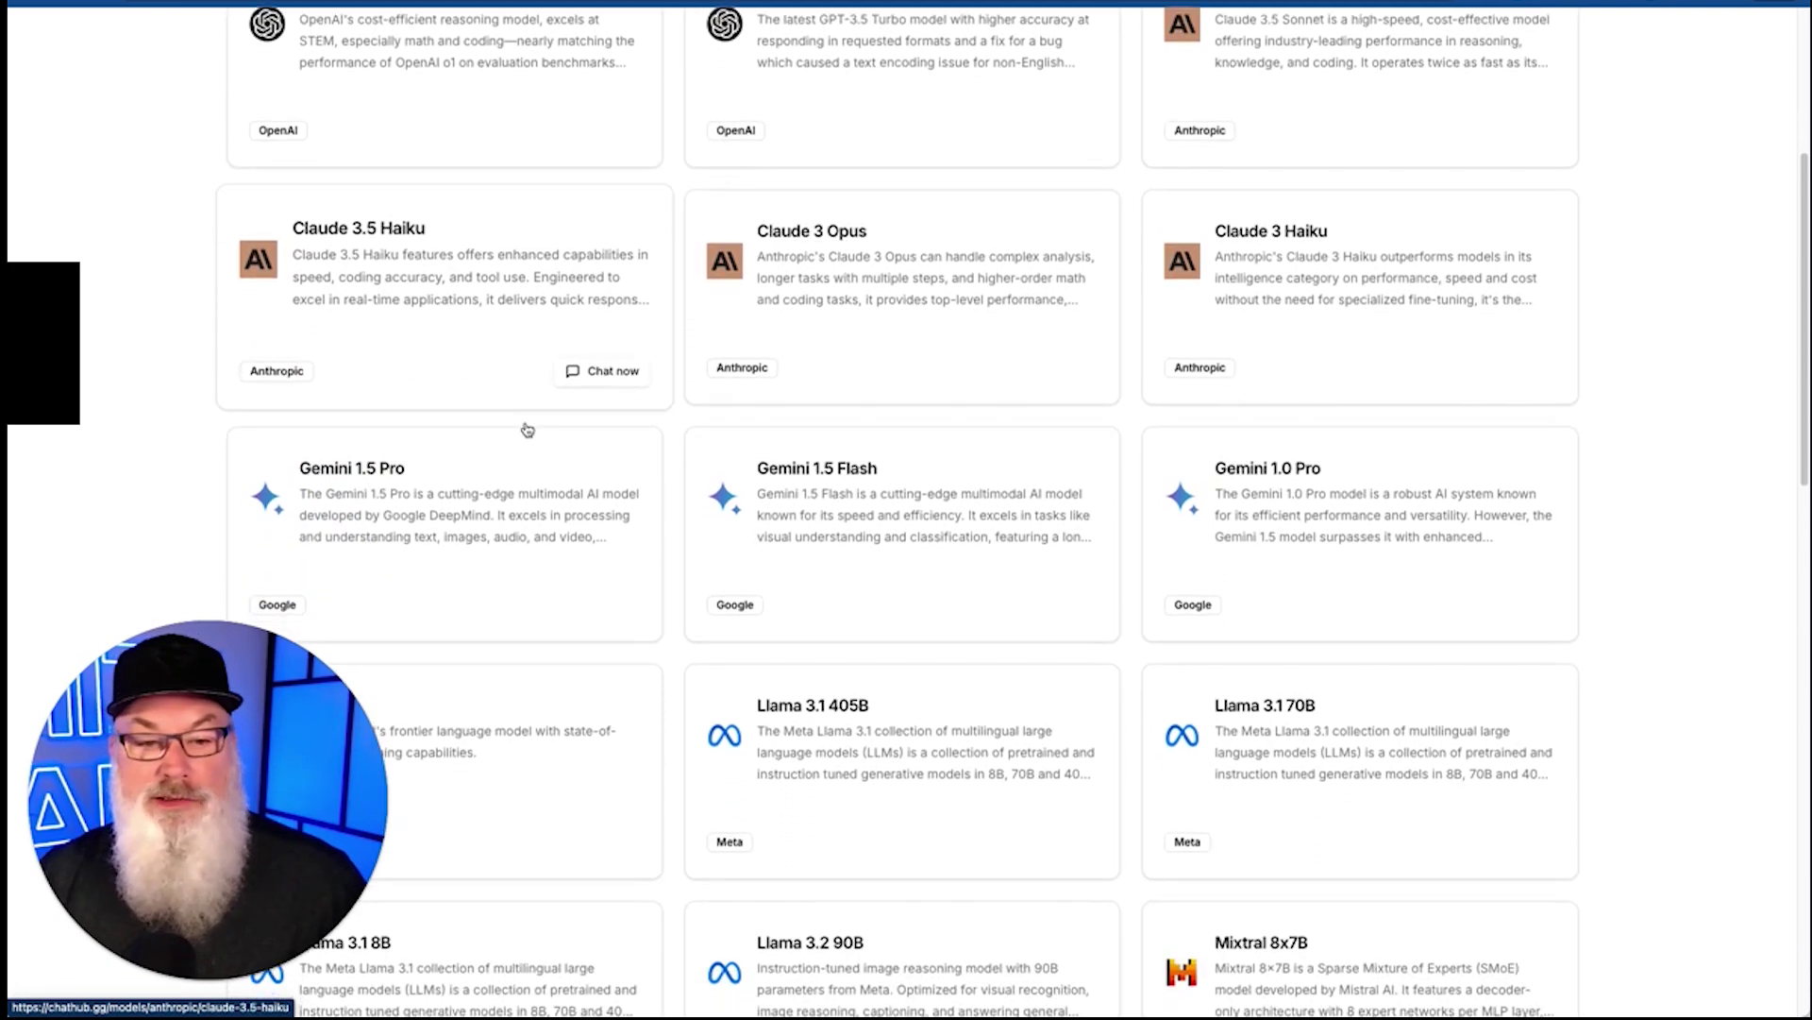
{"action": "scroll", "coordinate": [527, 429], "scroll_direction": "down", "scroll_amount": 2}
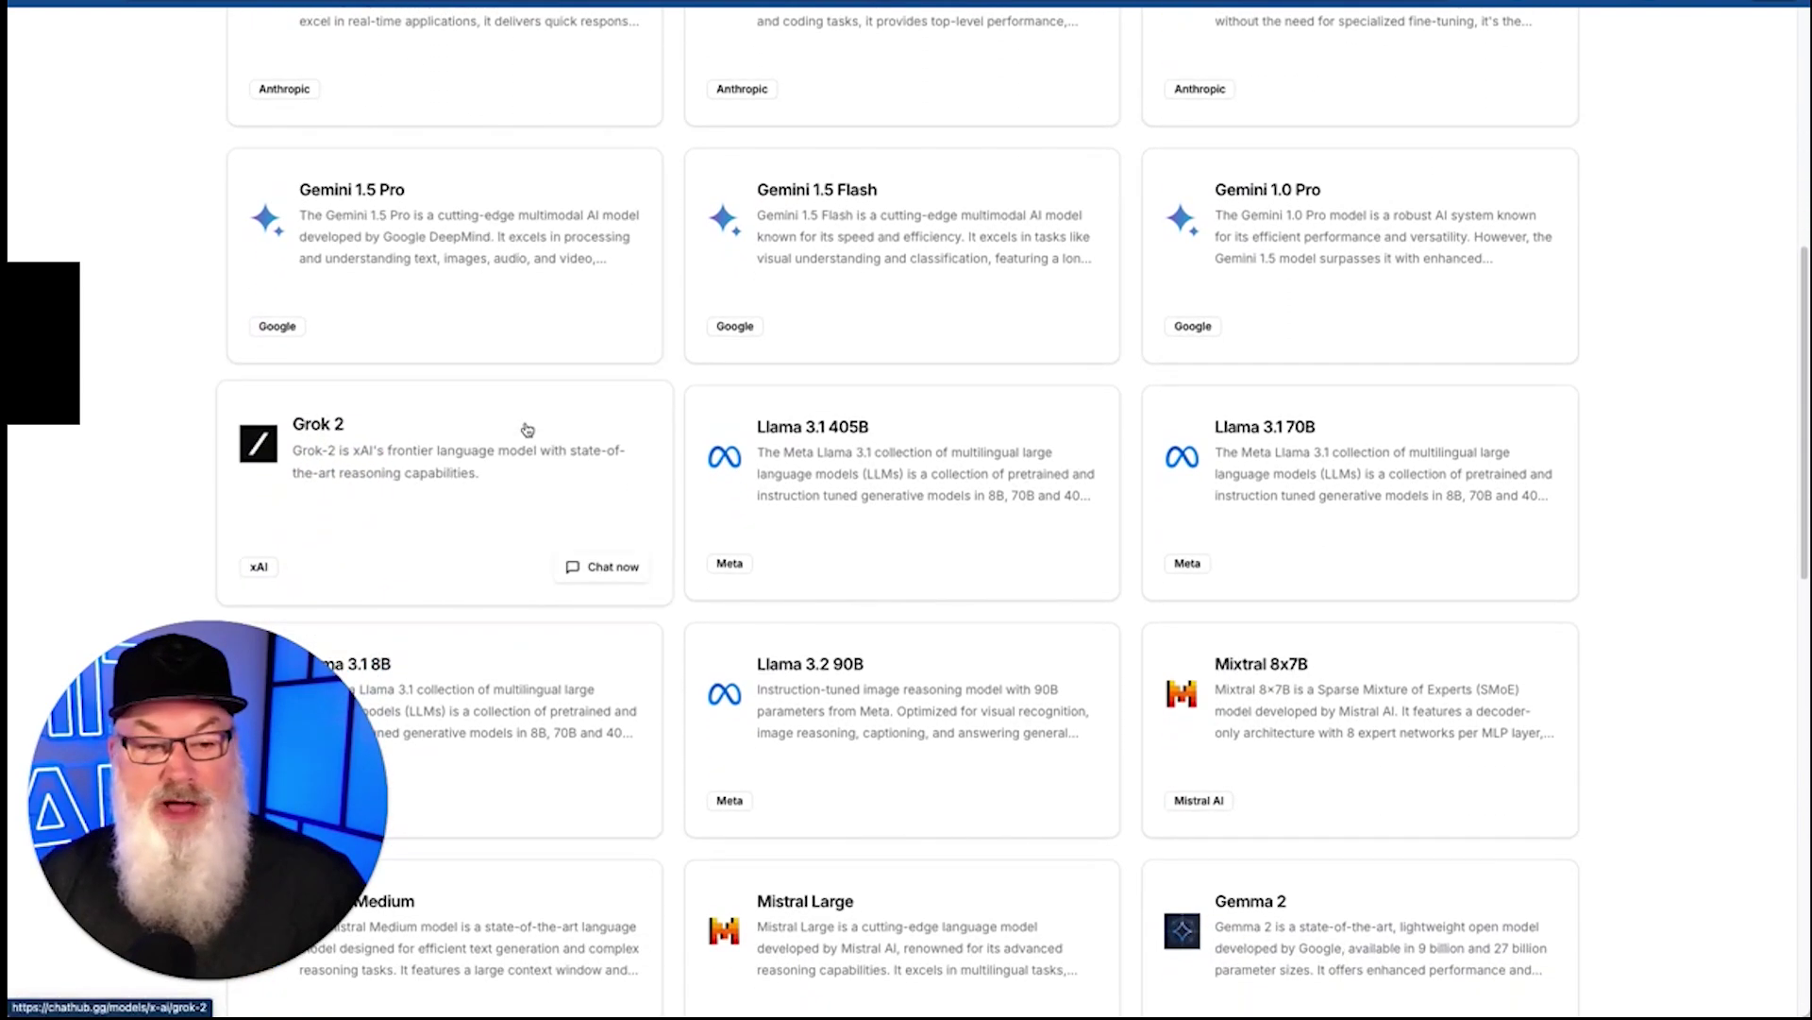
{"action": "scroll", "coordinate": [485, 299], "scroll_direction": "down", "scroll_amount": 1}
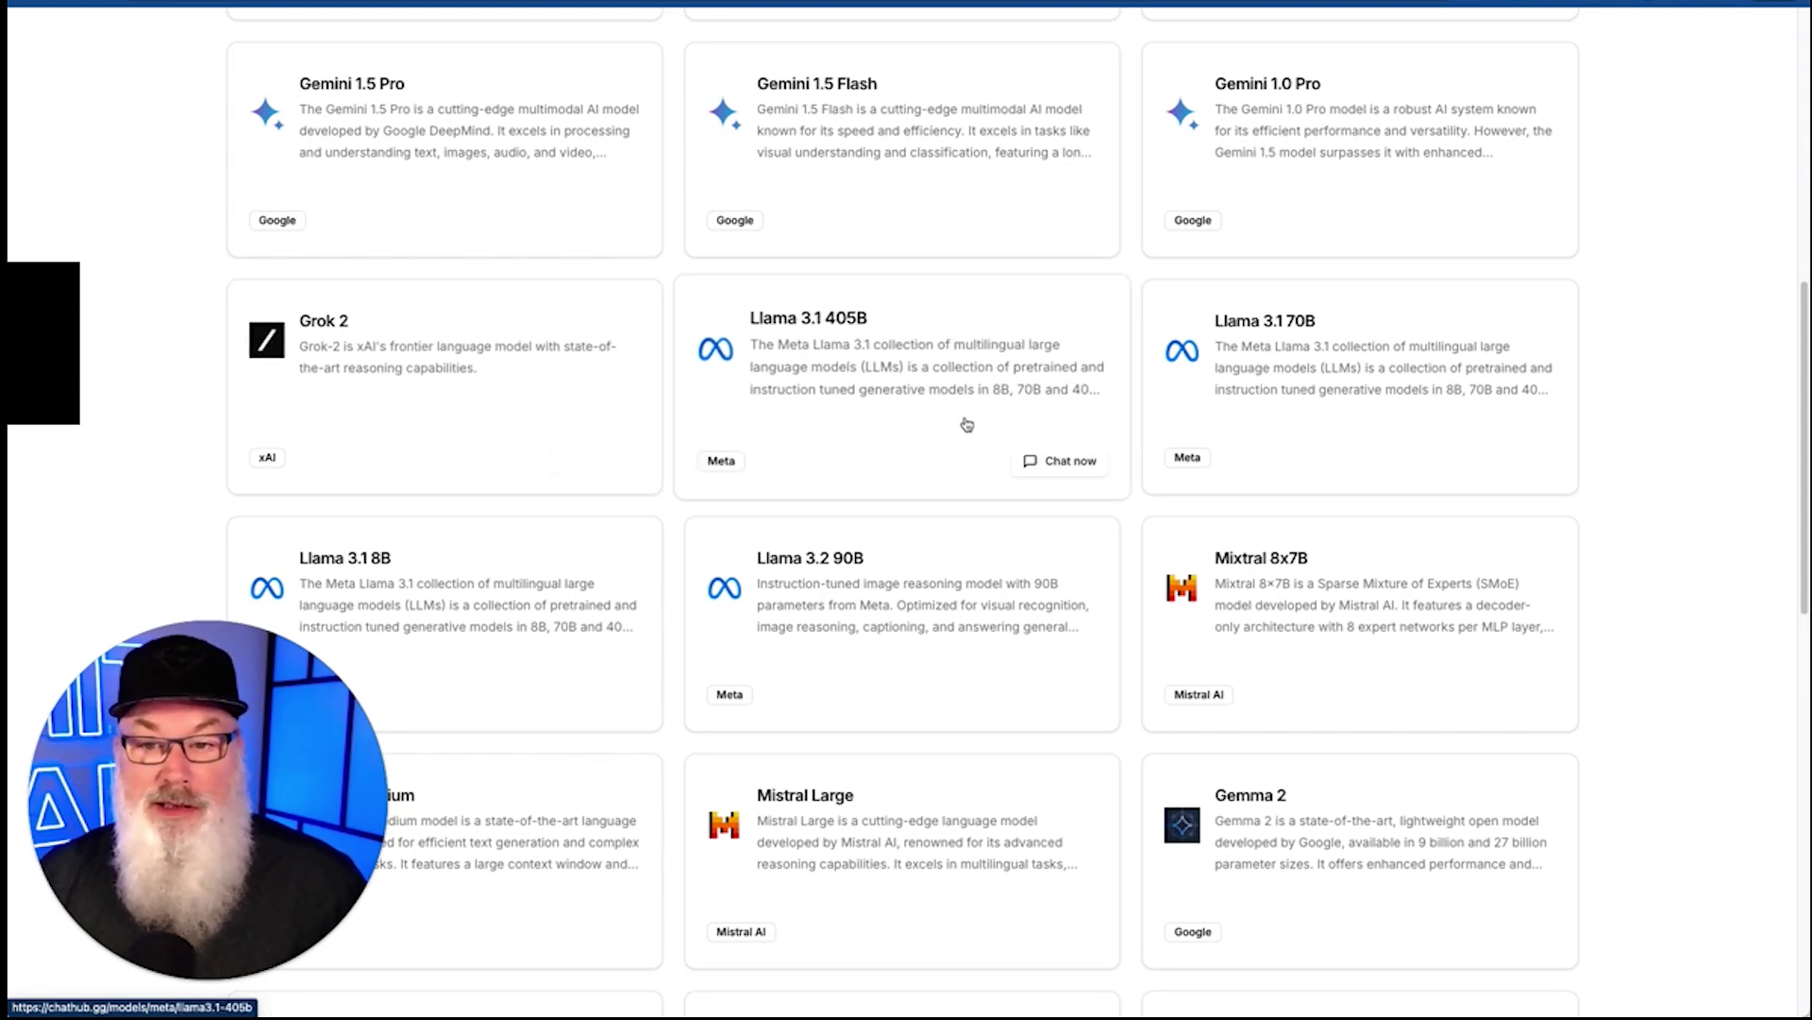
{"action": "scroll", "coordinate": [802, 513], "scroll_direction": "down", "scroll_amount": 4}
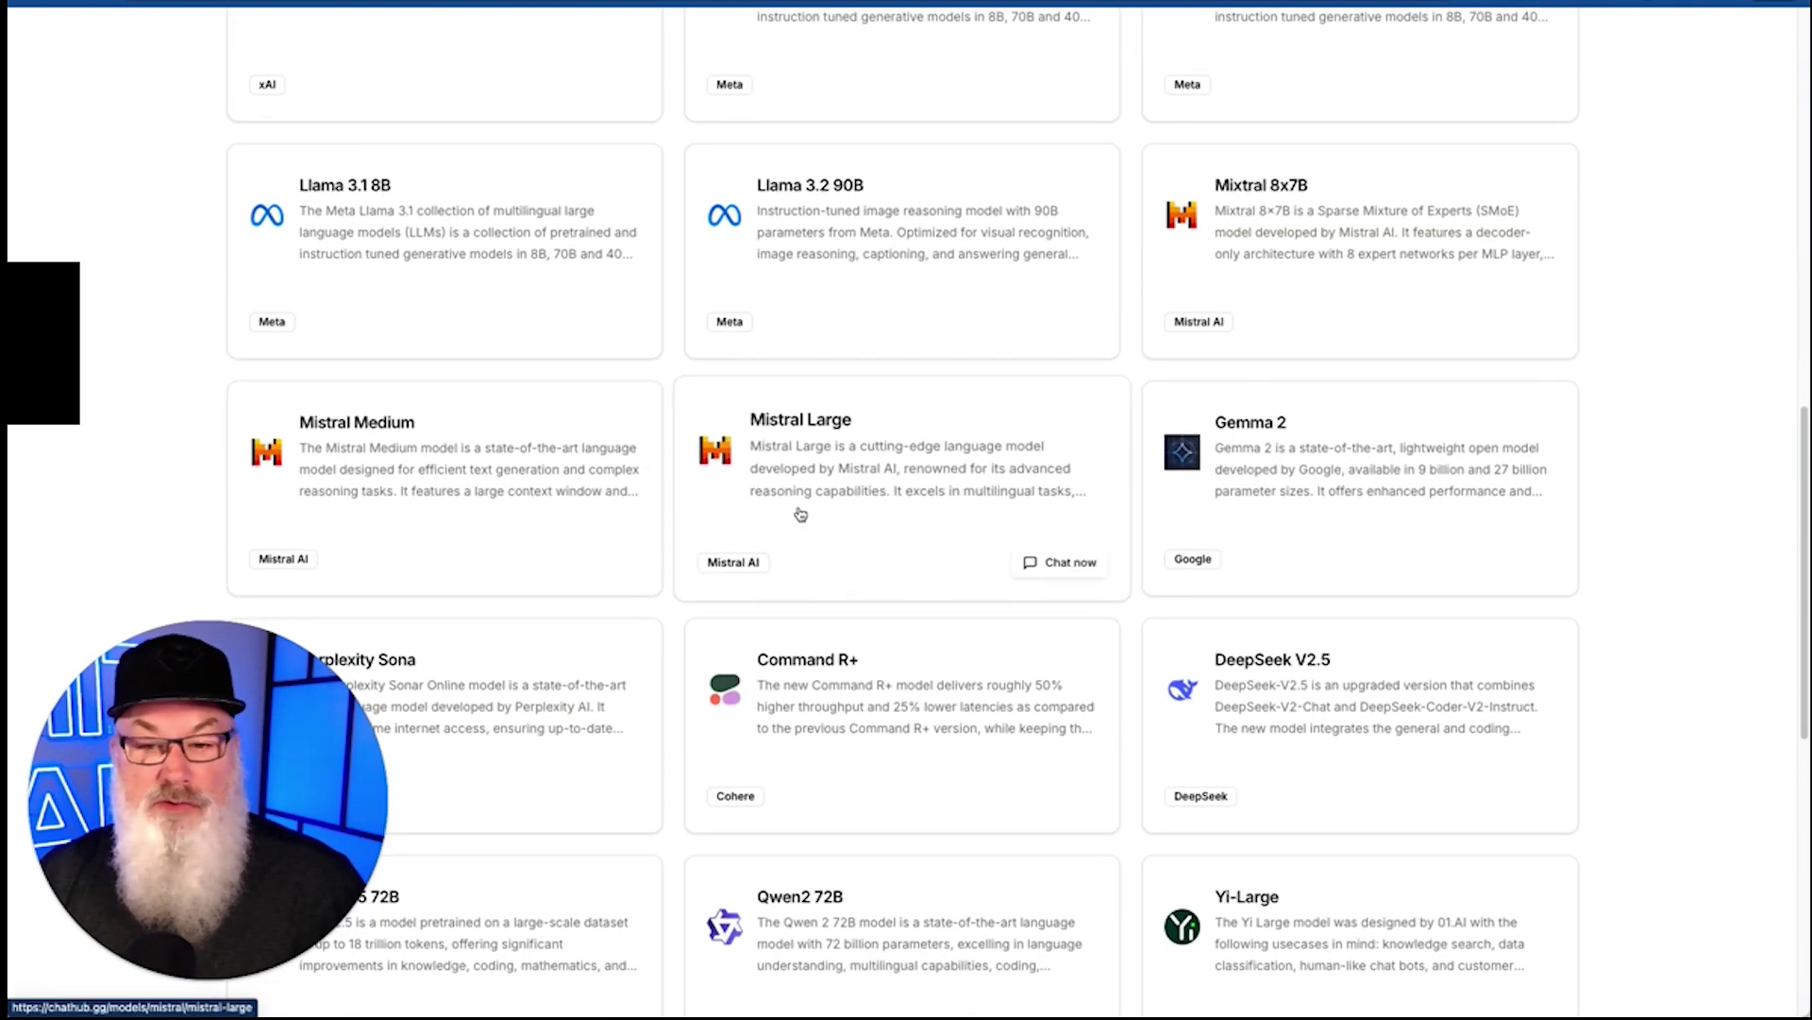
{"action": "scroll", "coordinate": [800, 514], "scroll_direction": "down", "scroll_amount": 3}
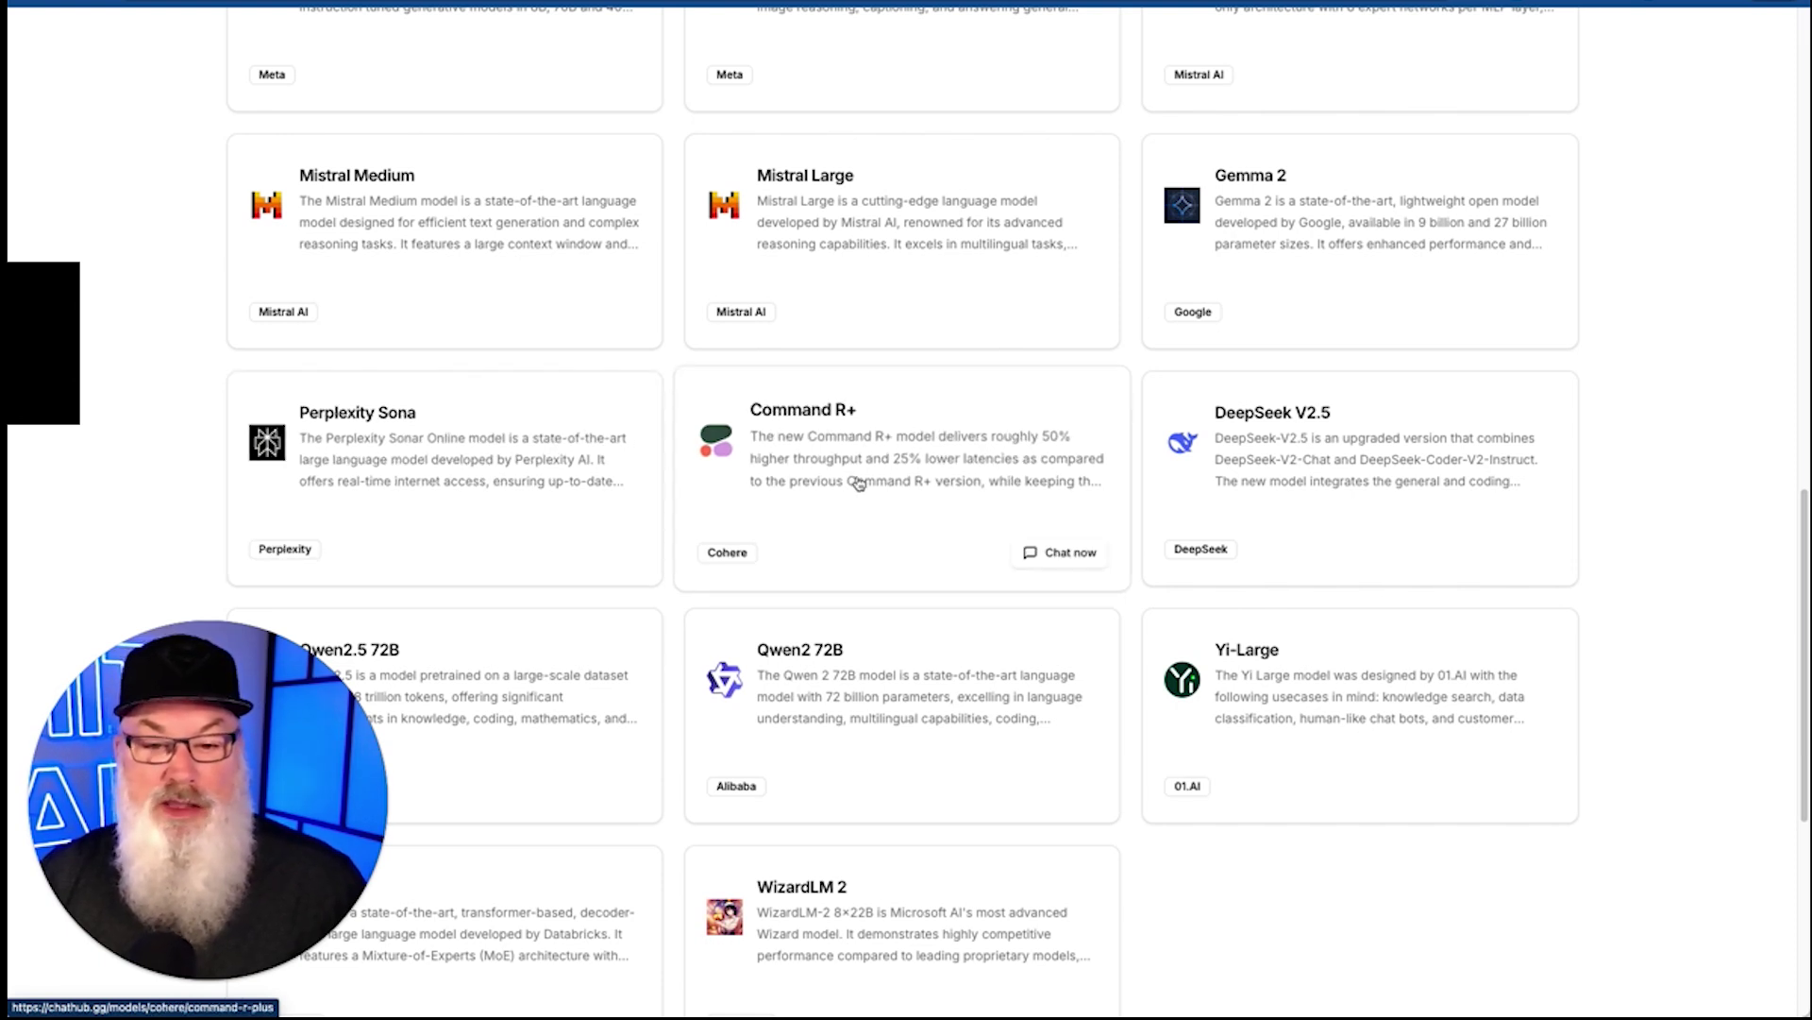
{"action": "scroll", "coordinate": [859, 484], "scroll_direction": "down", "scroll_amount": 3}
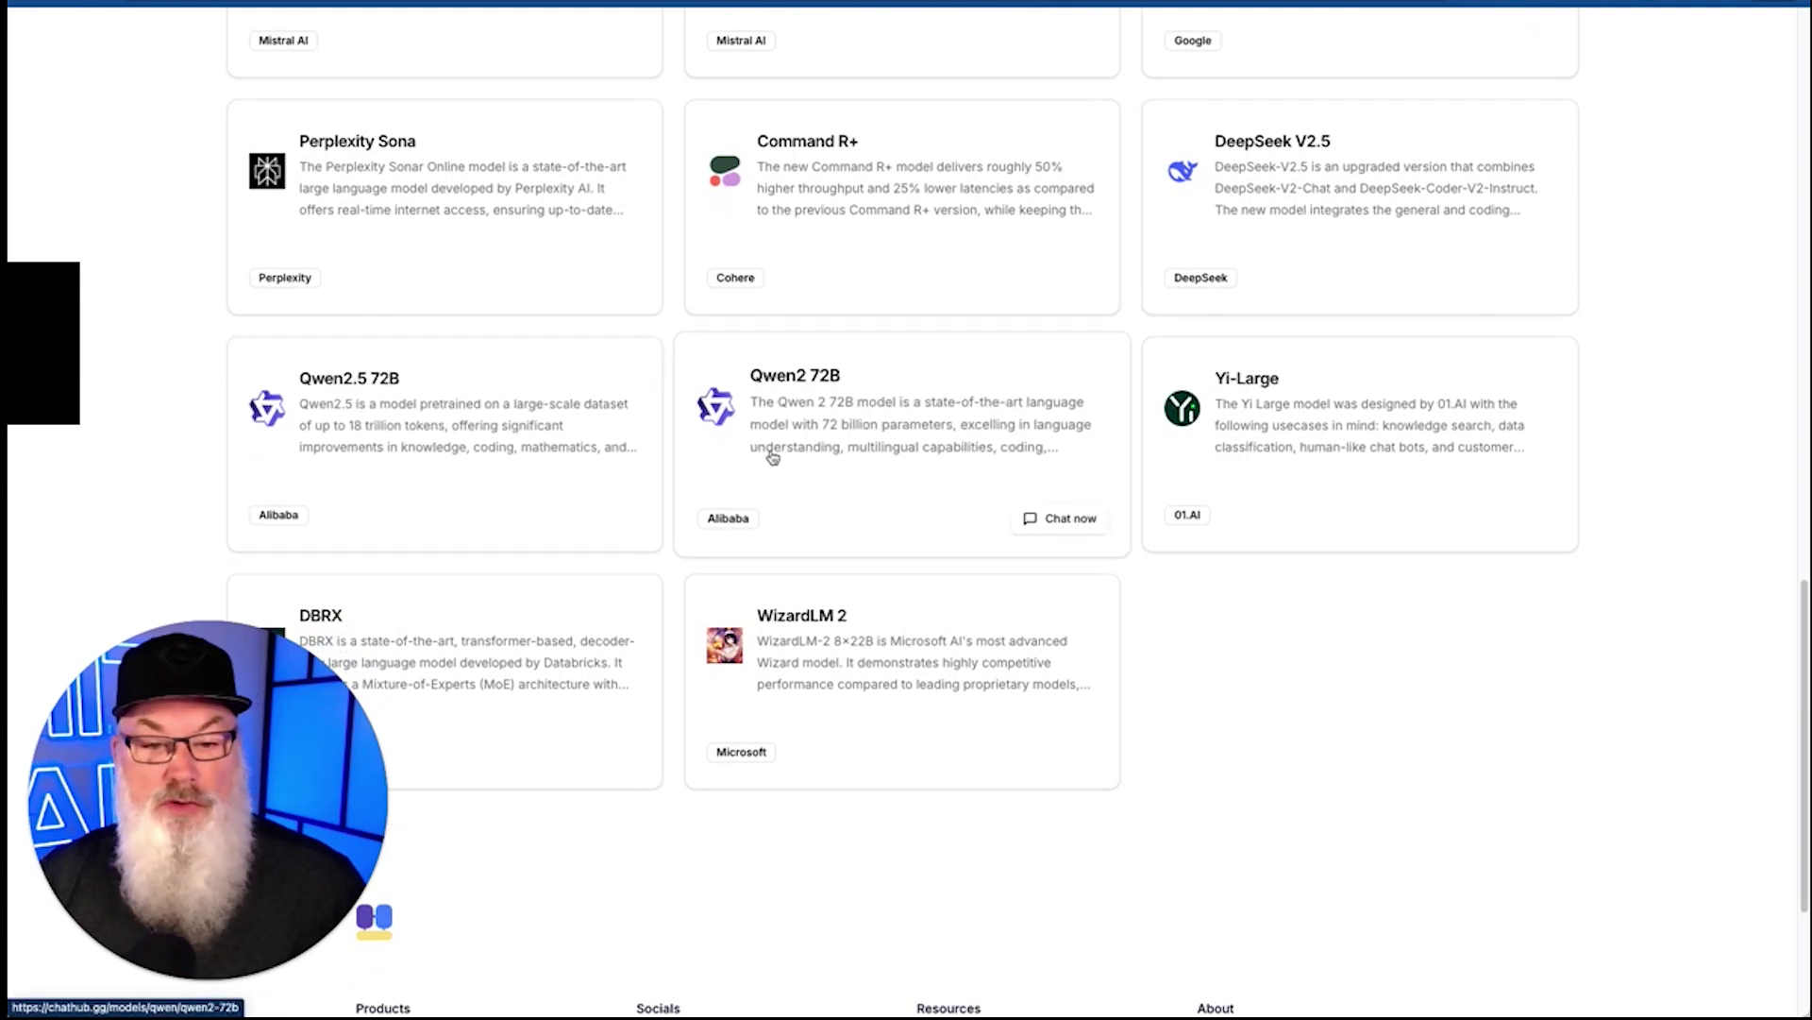
{"action": "scroll", "coordinate": [616, 417], "scroll_direction": "down", "scroll_amount": 3}
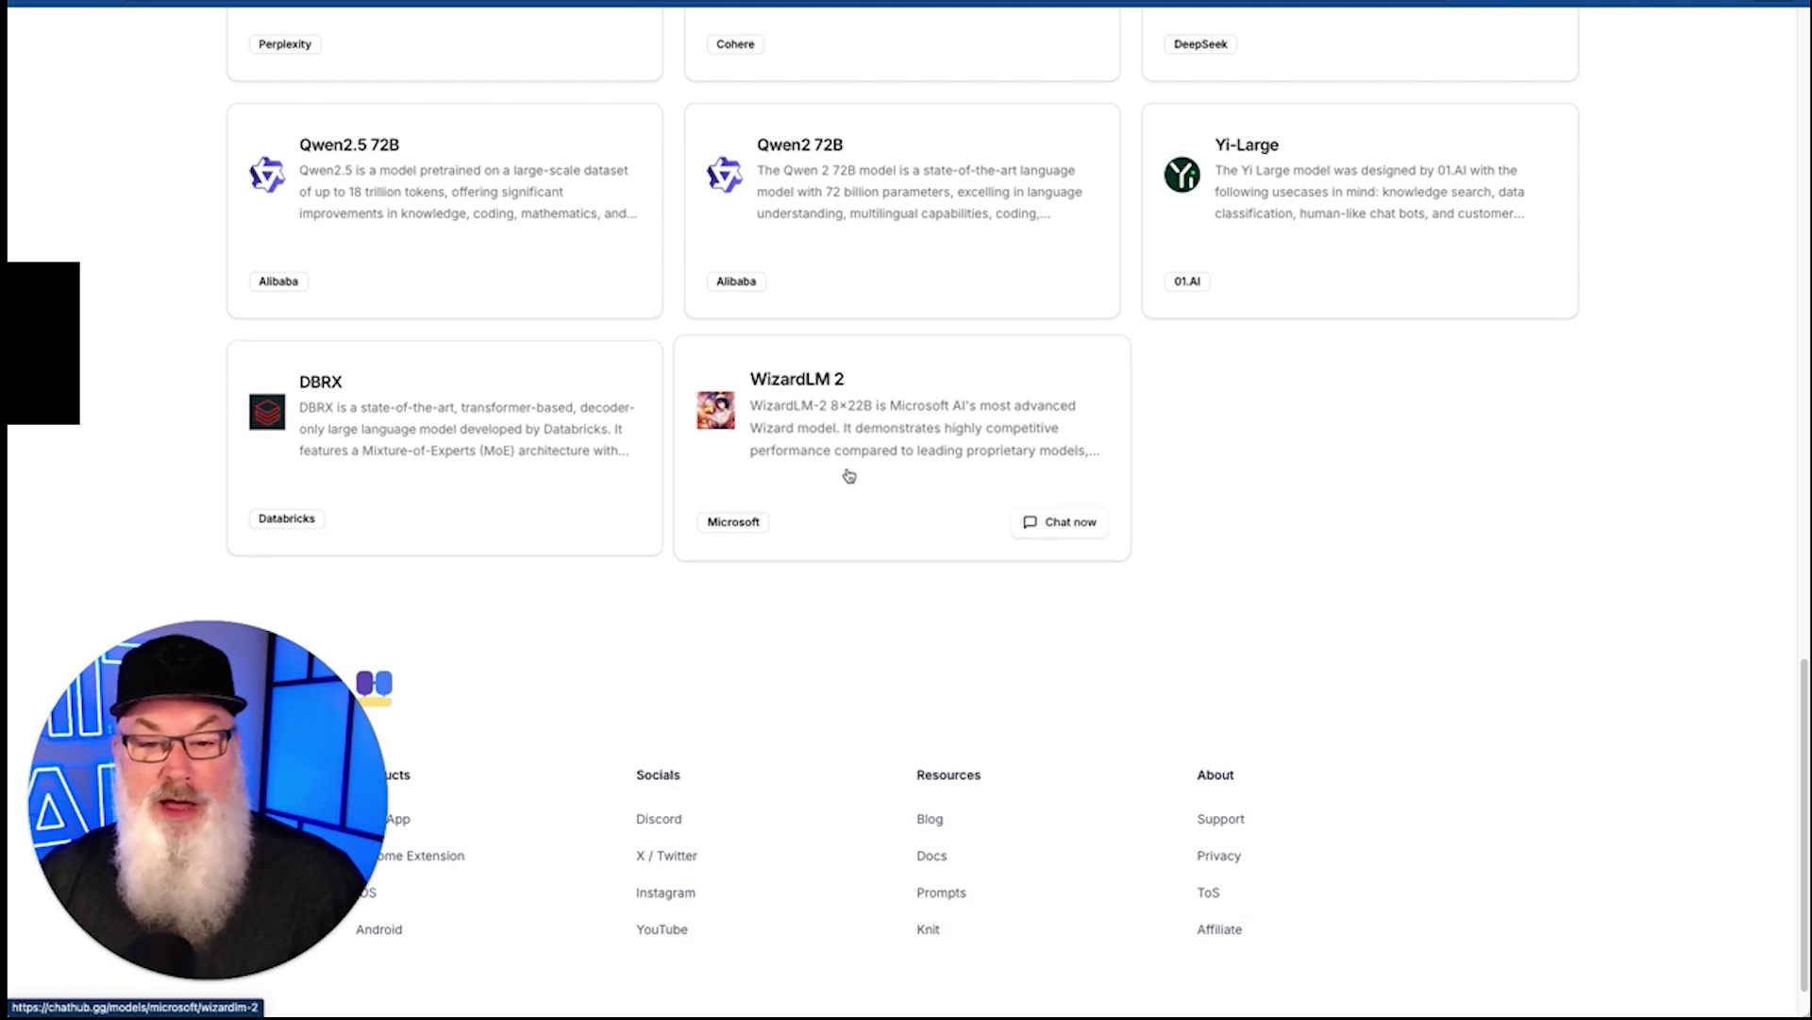
{"action": "scroll", "coordinate": [862, 465], "scroll_direction": "up", "scroll_amount": 20}
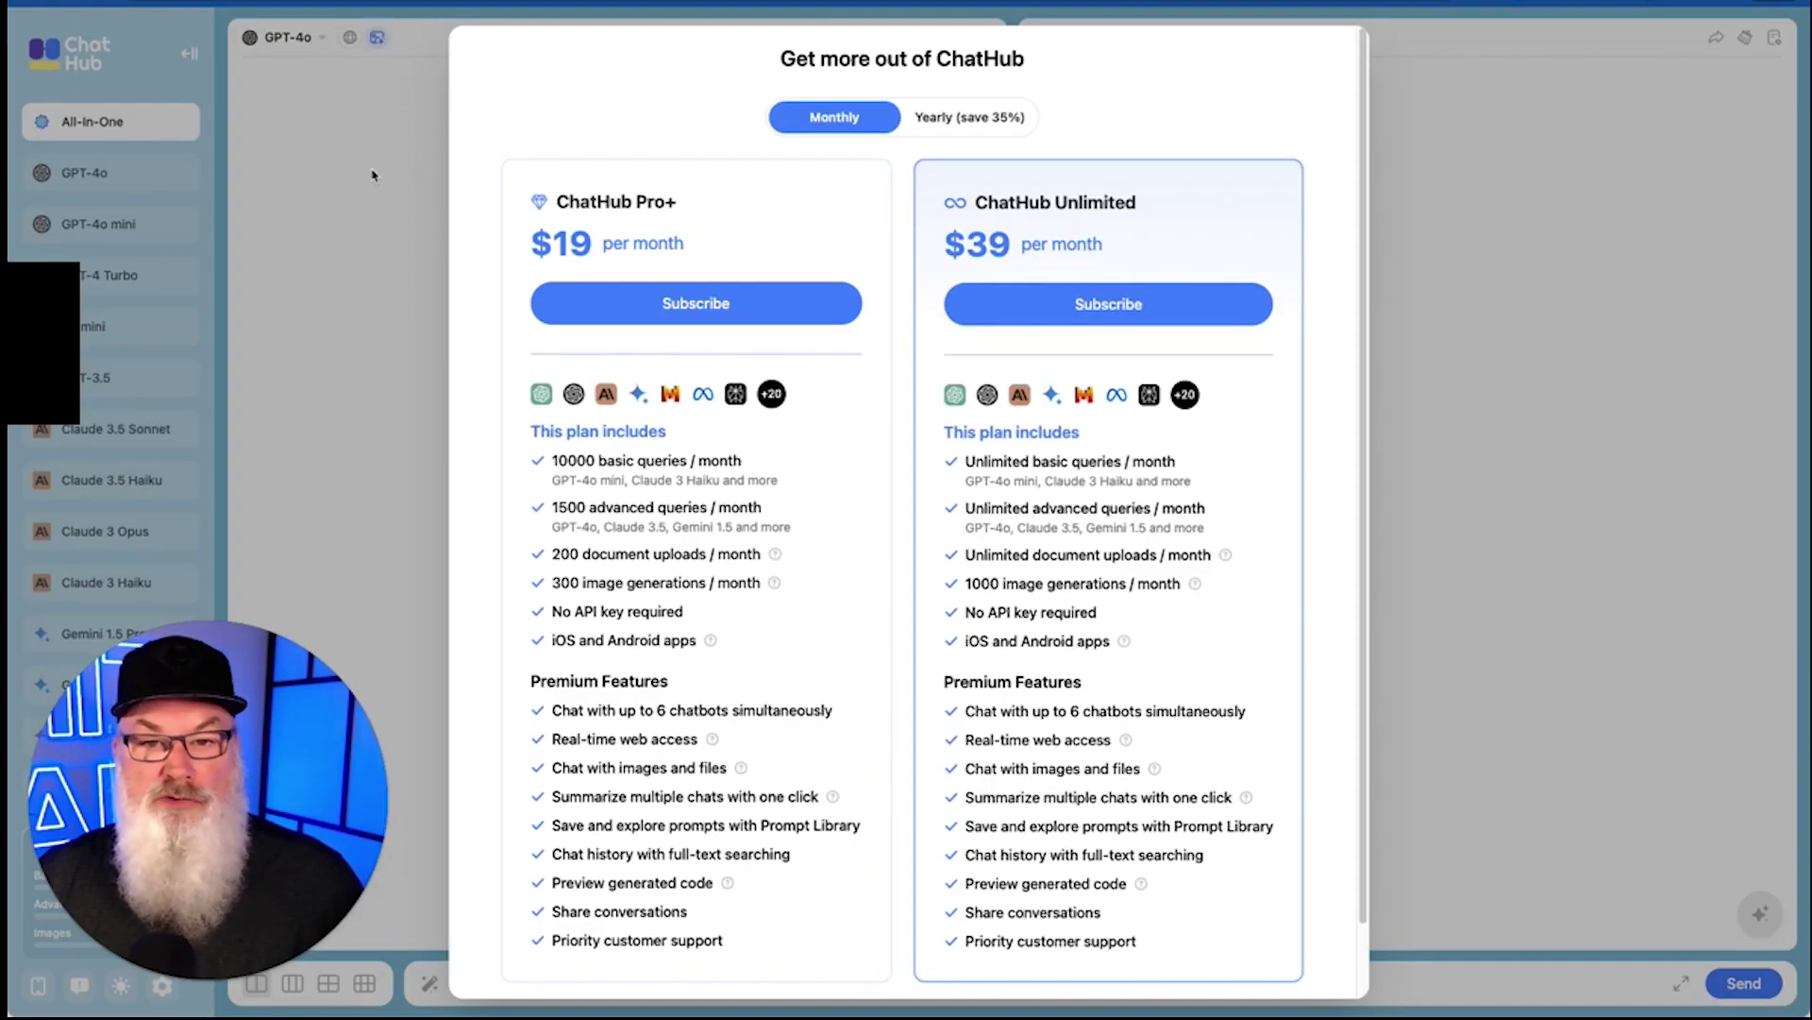
- Check the Yearly (save 35%) prices, then return to monthly Pro+ $19 and Unlimited $39
{"action": "left_click", "coordinate": [983, 130]}
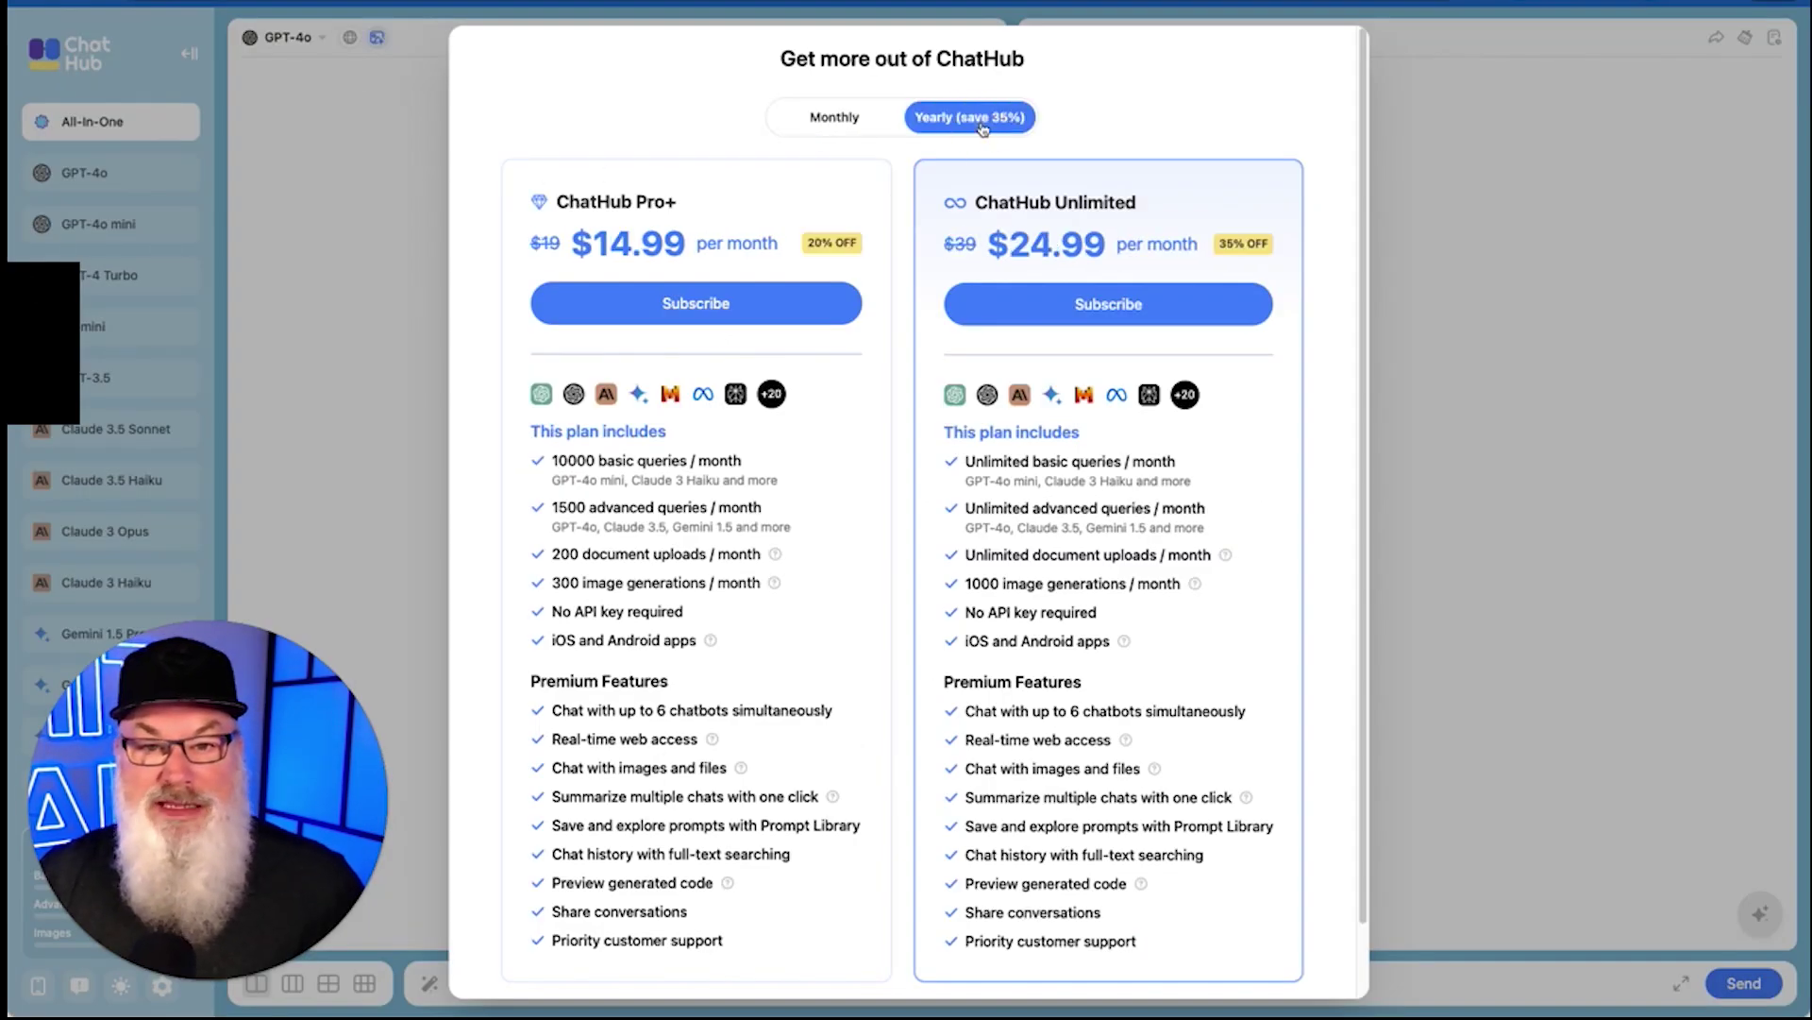
{"action": "left_click", "coordinate": [859, 129]}
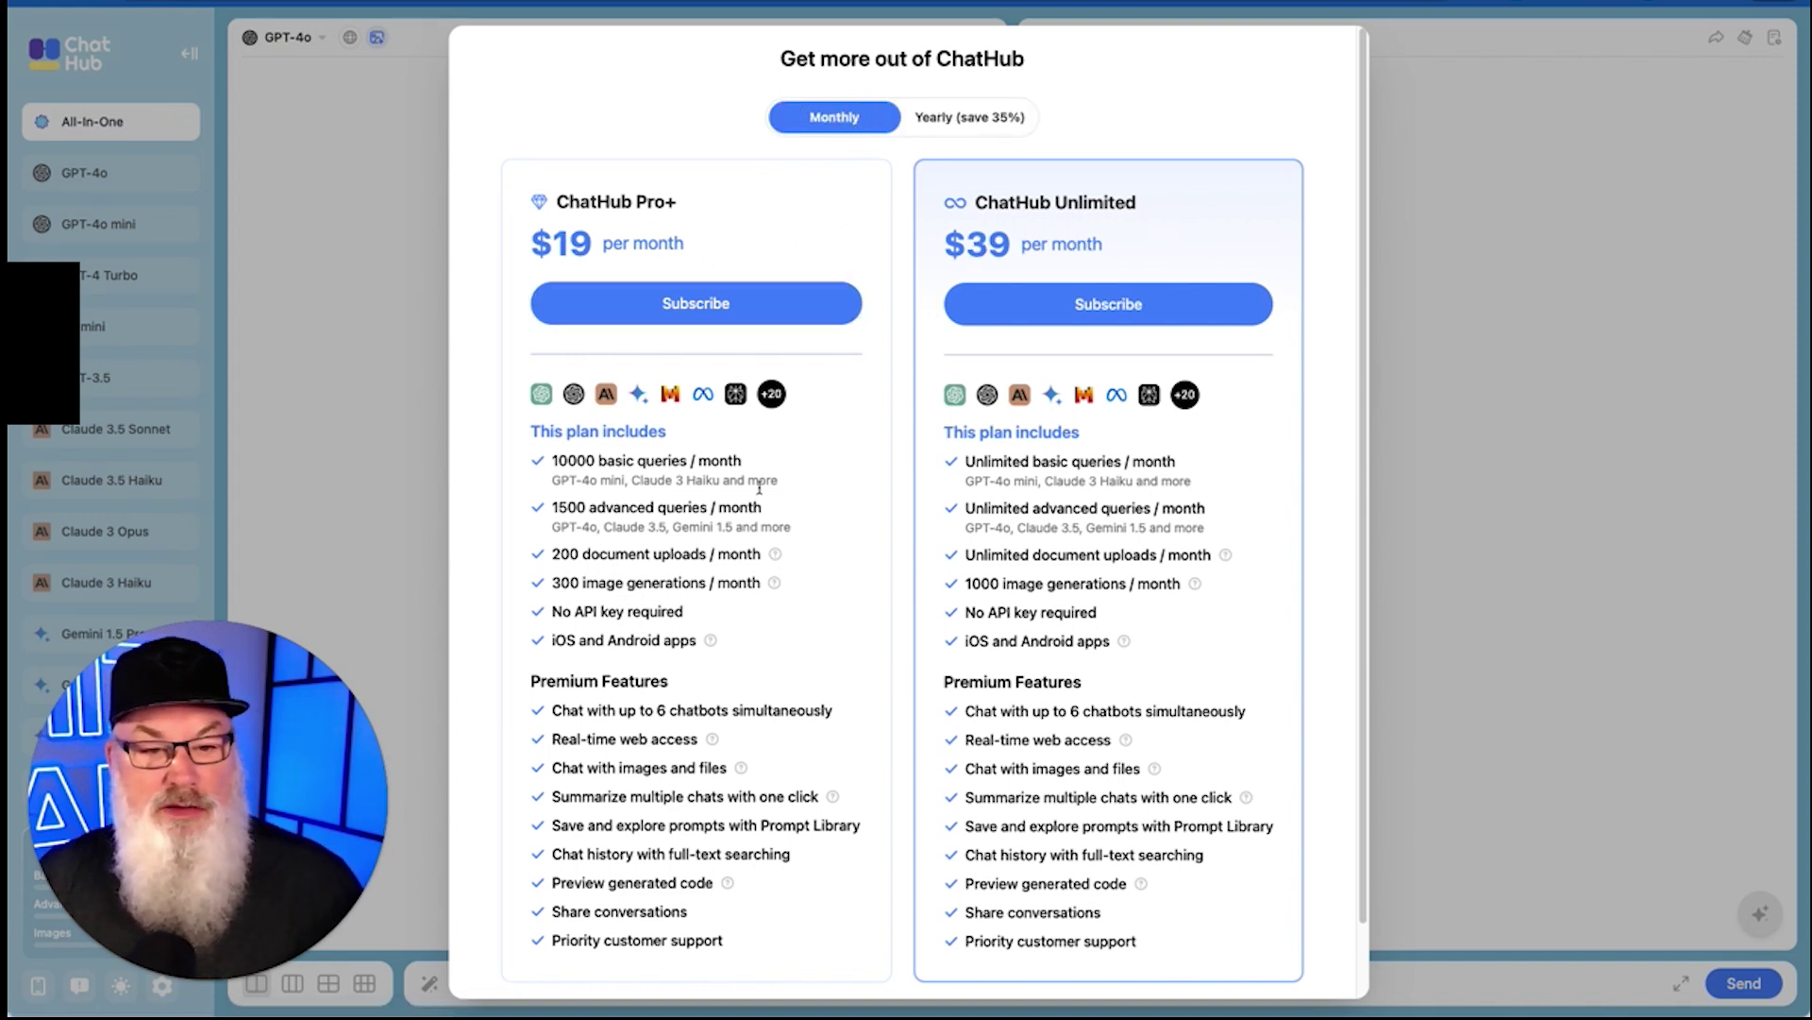
{"action": "scroll", "coordinate": [727, 482], "scroll_direction": "down", "scroll_amount": 2}
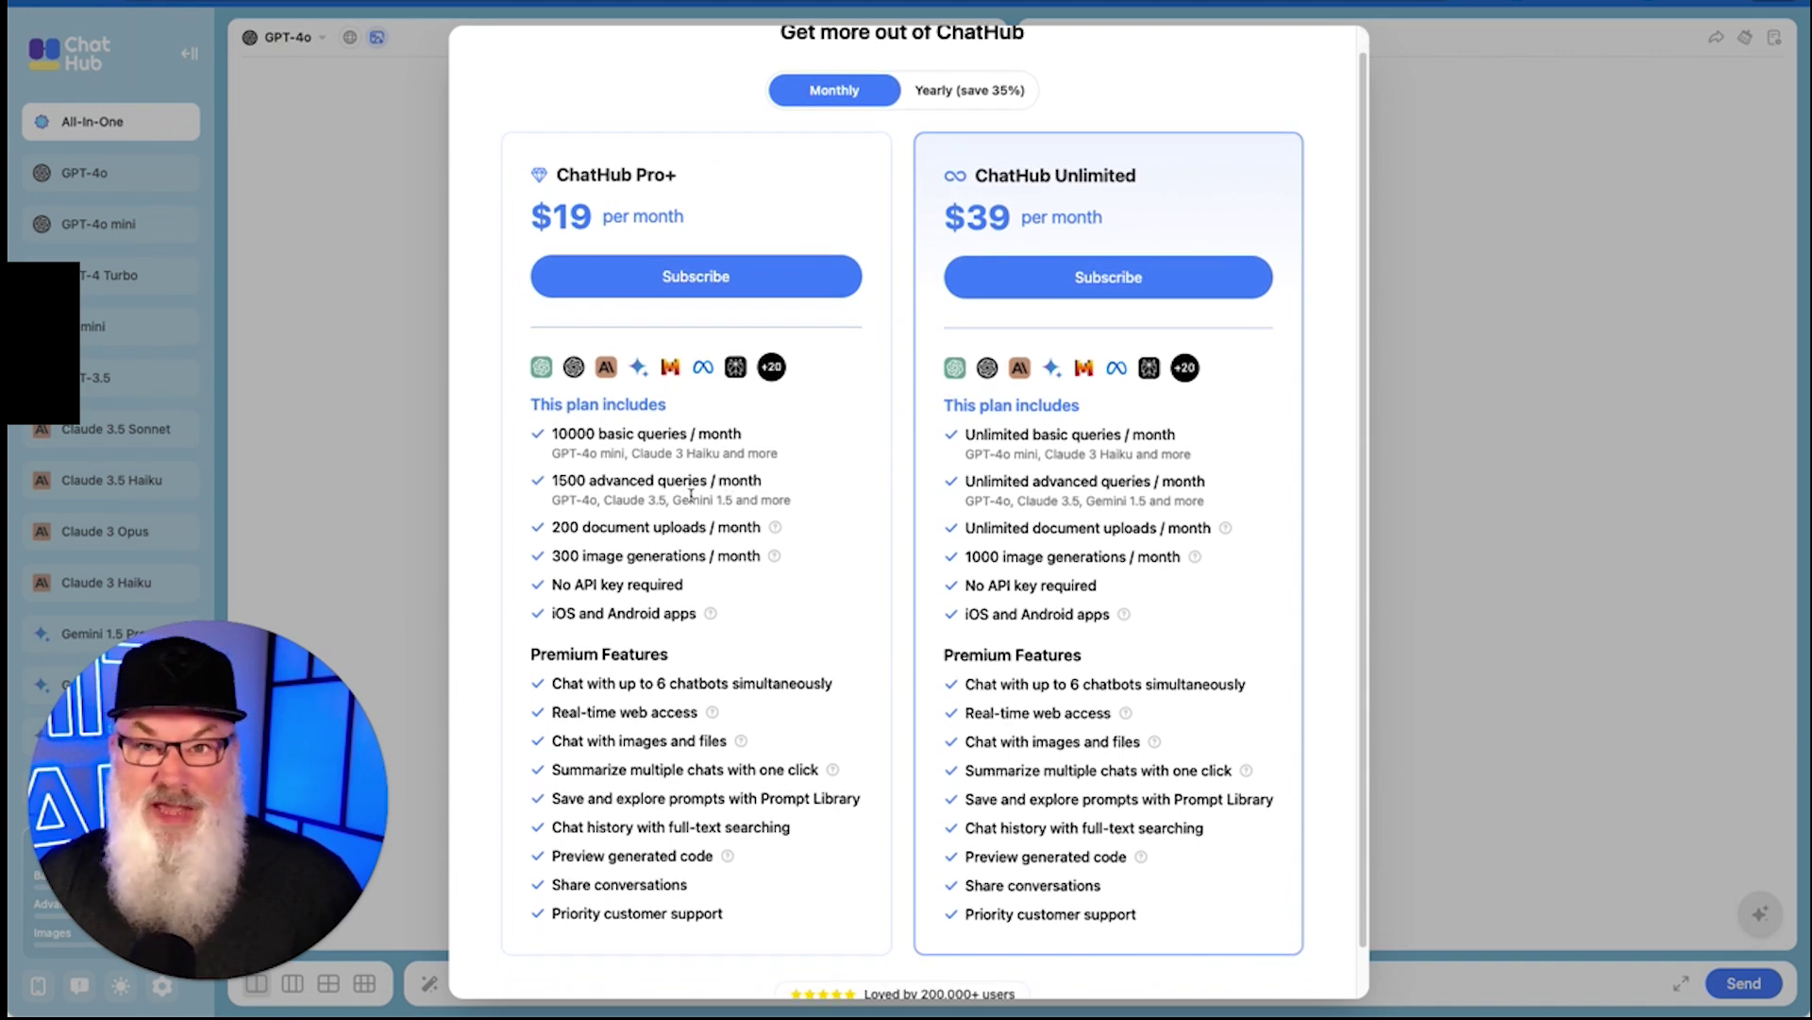
{"action": "scroll", "coordinate": [691, 494], "scroll_direction": "down", "scroll_amount": 1}
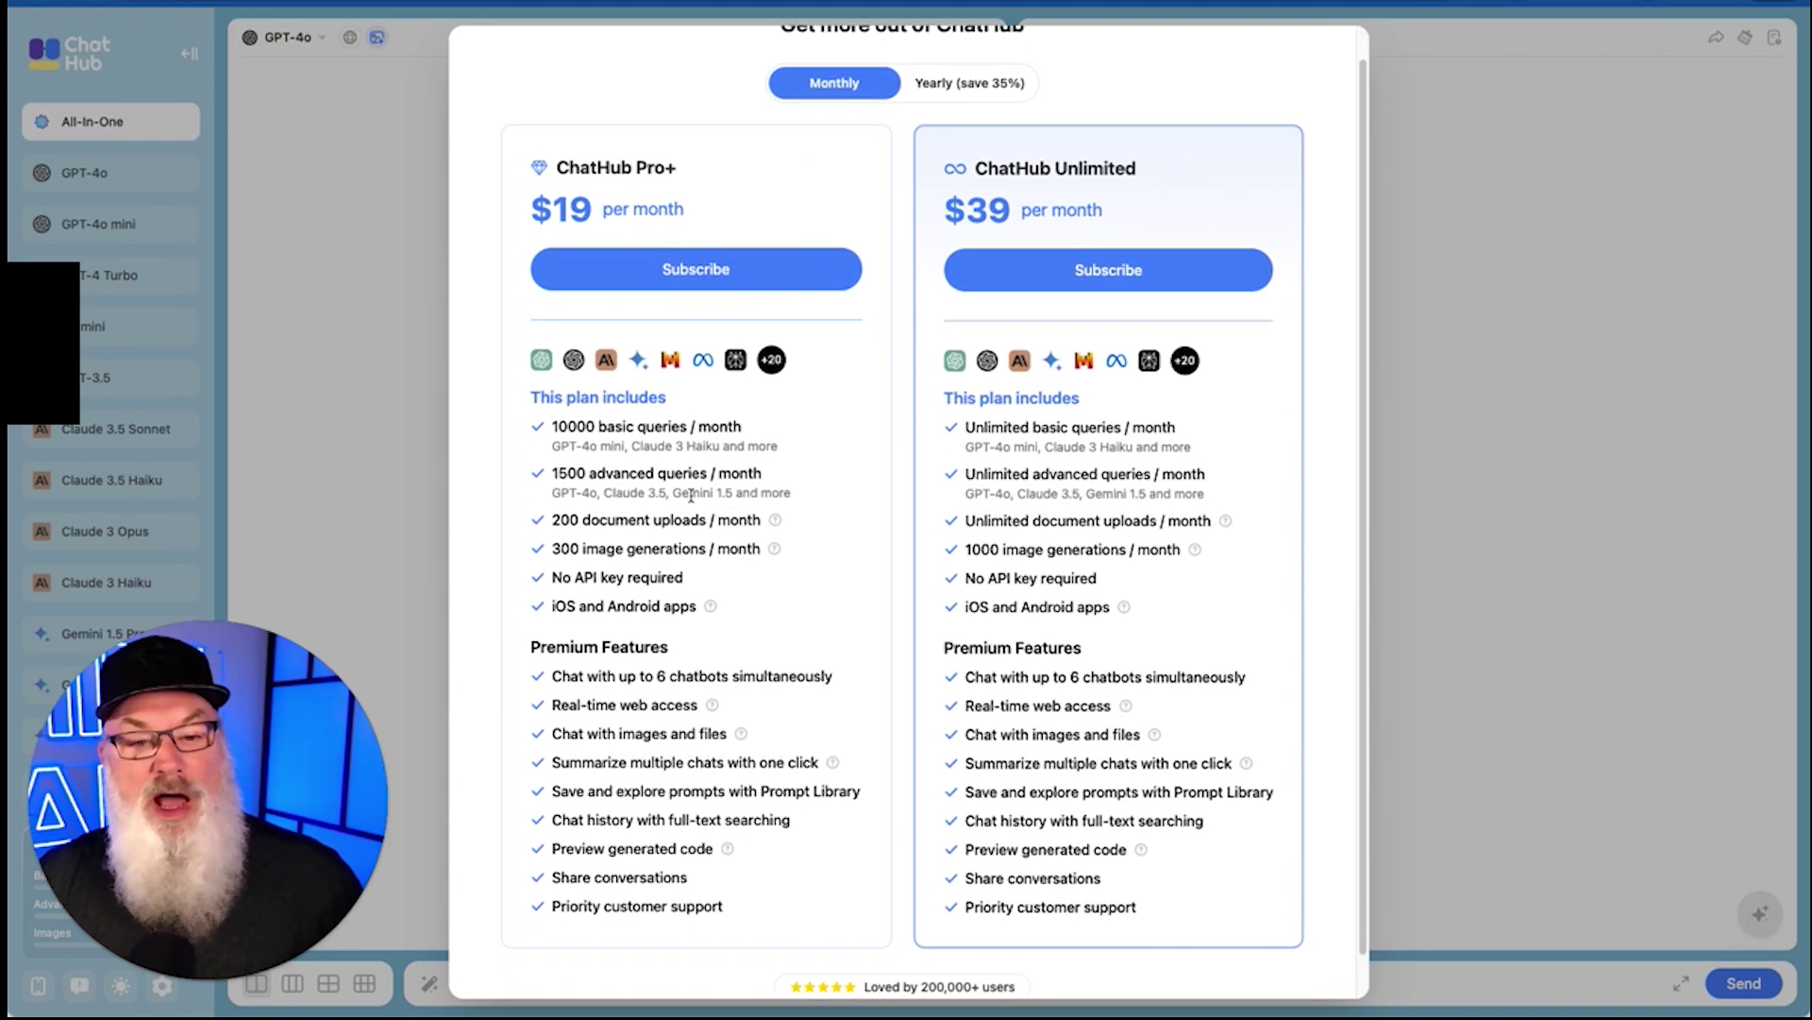
{"action": "scroll", "coordinate": [691, 494], "scroll_direction": "down", "scroll_amount": 3}
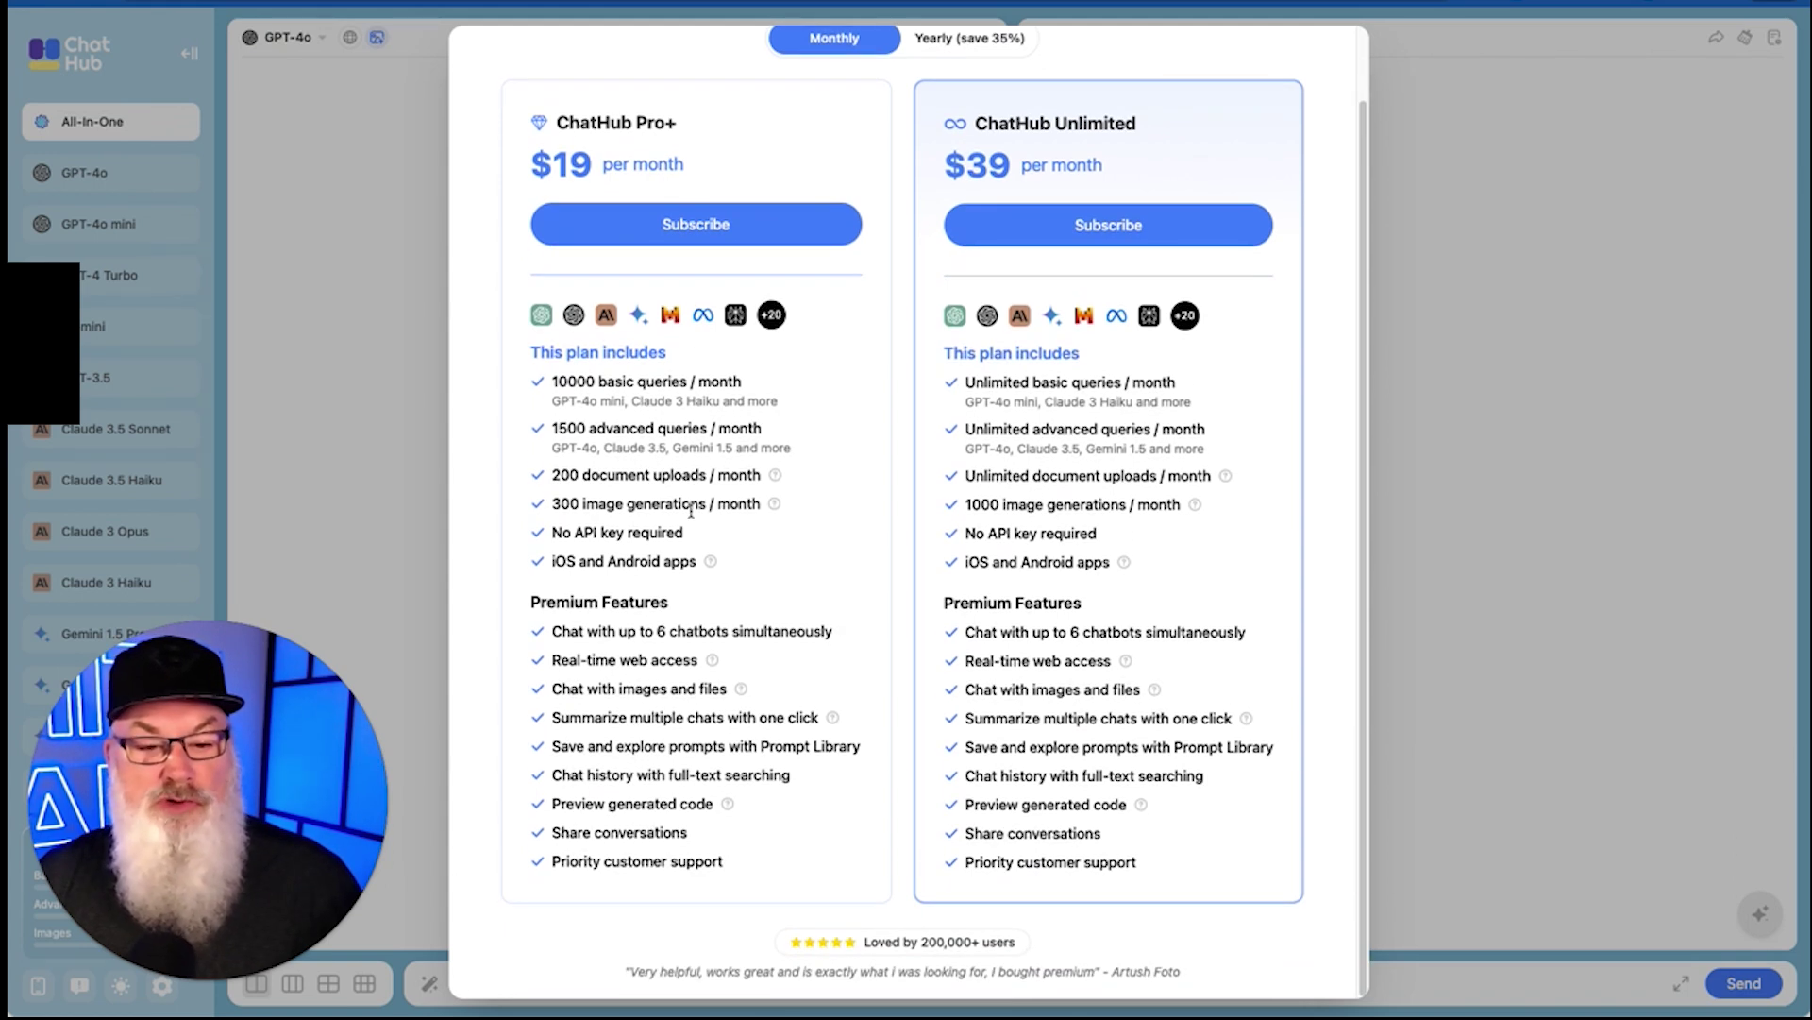
{"action": "scroll", "coordinate": [691, 511], "scroll_direction": "up", "scroll_amount": 1}
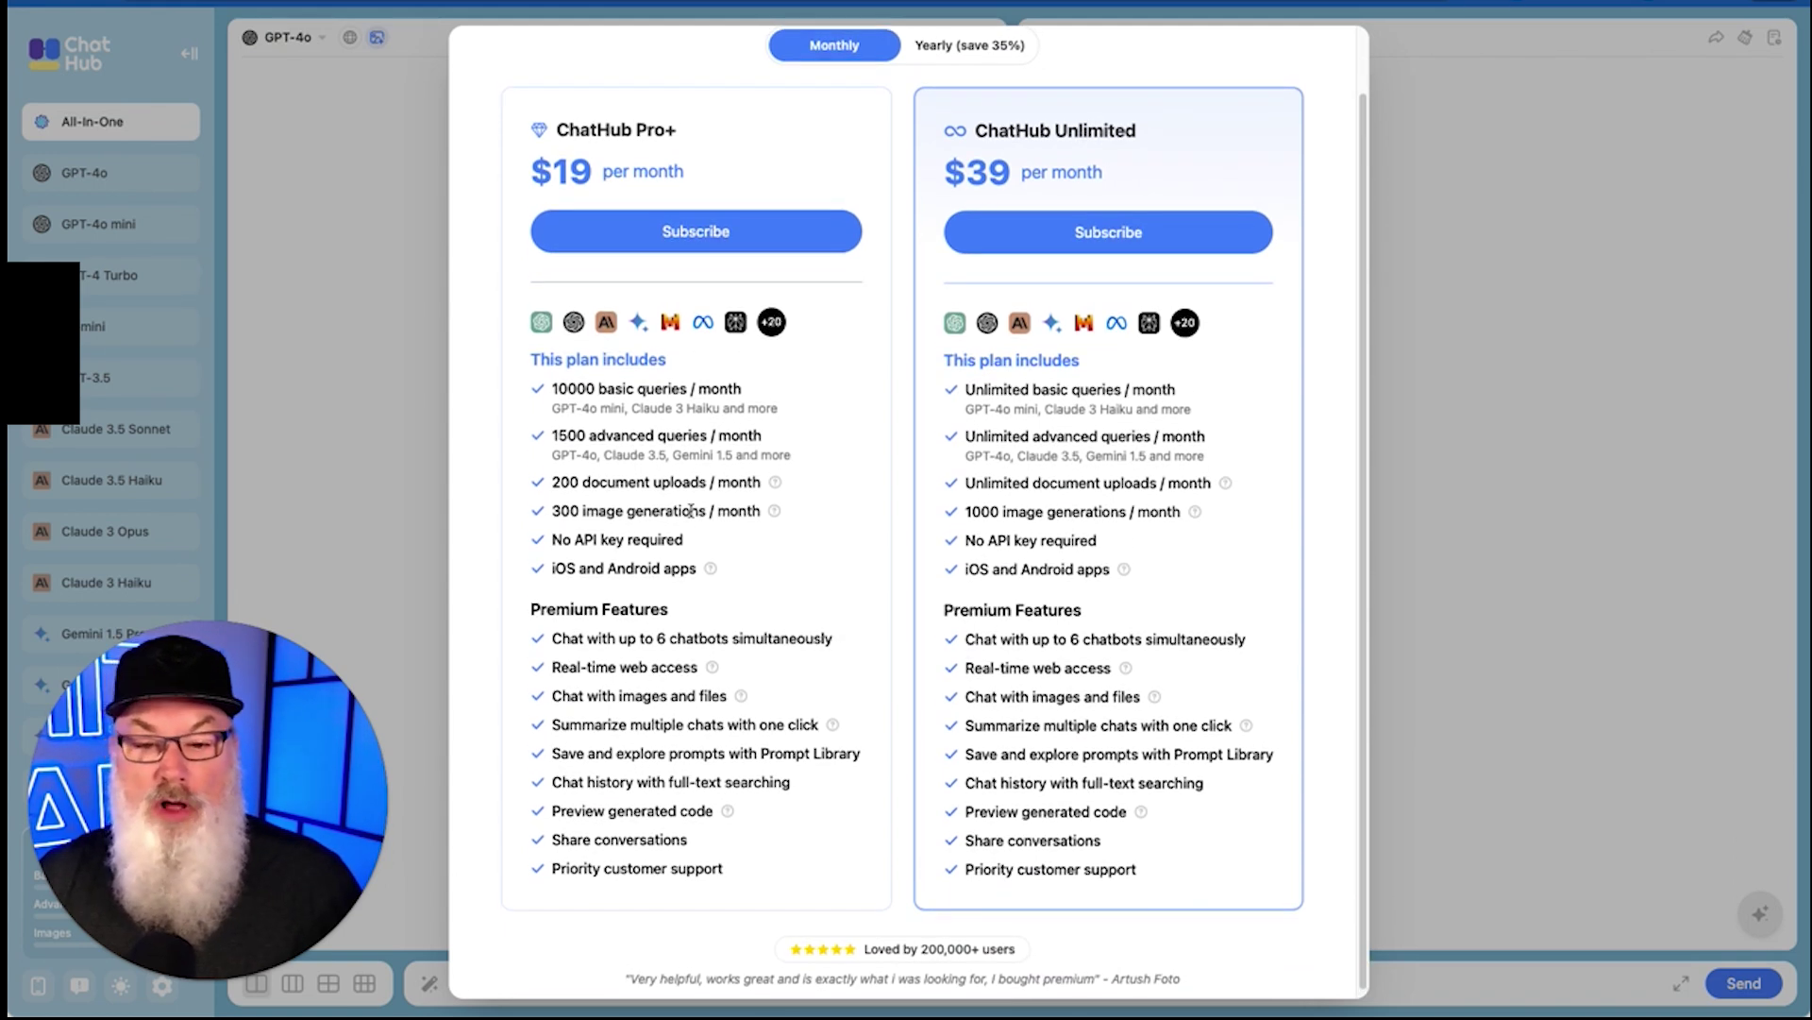
{"action": "scroll", "coordinate": [691, 511], "scroll_direction": "up", "scroll_amount": 3}
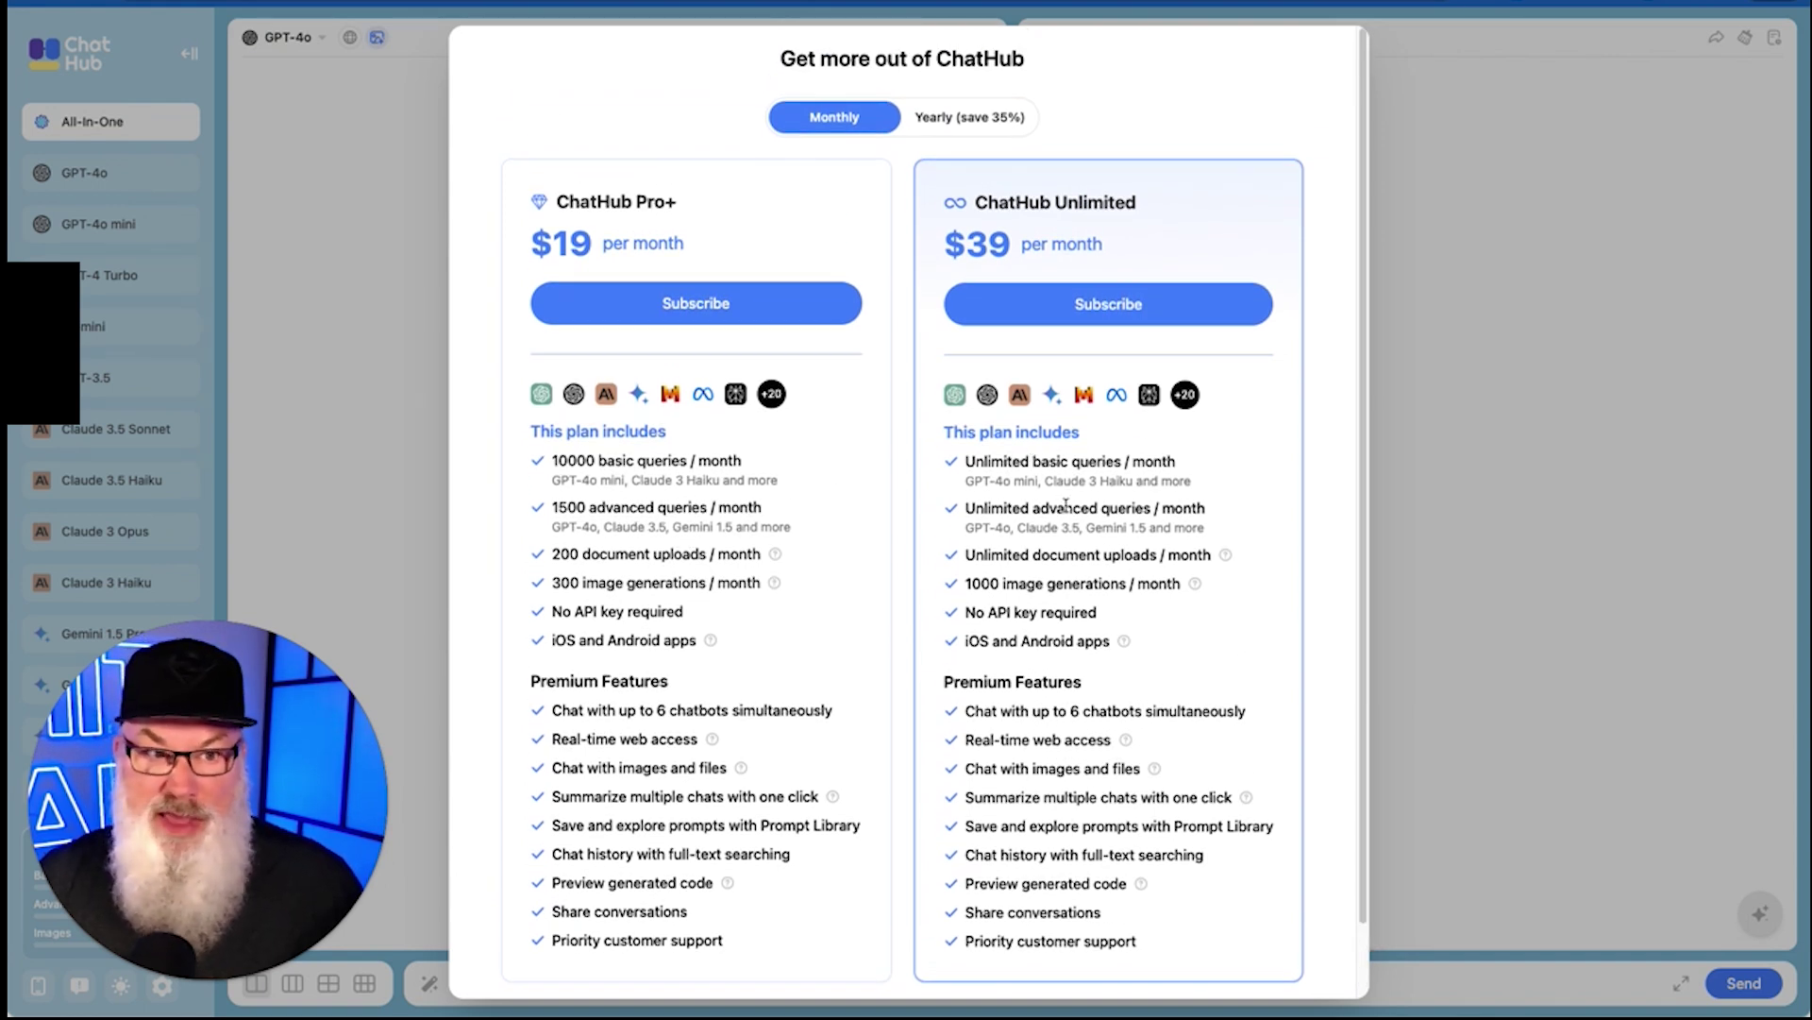
{"action": "scroll", "coordinate": [1066, 505], "scroll_direction": "down", "scroll_amount": 2}
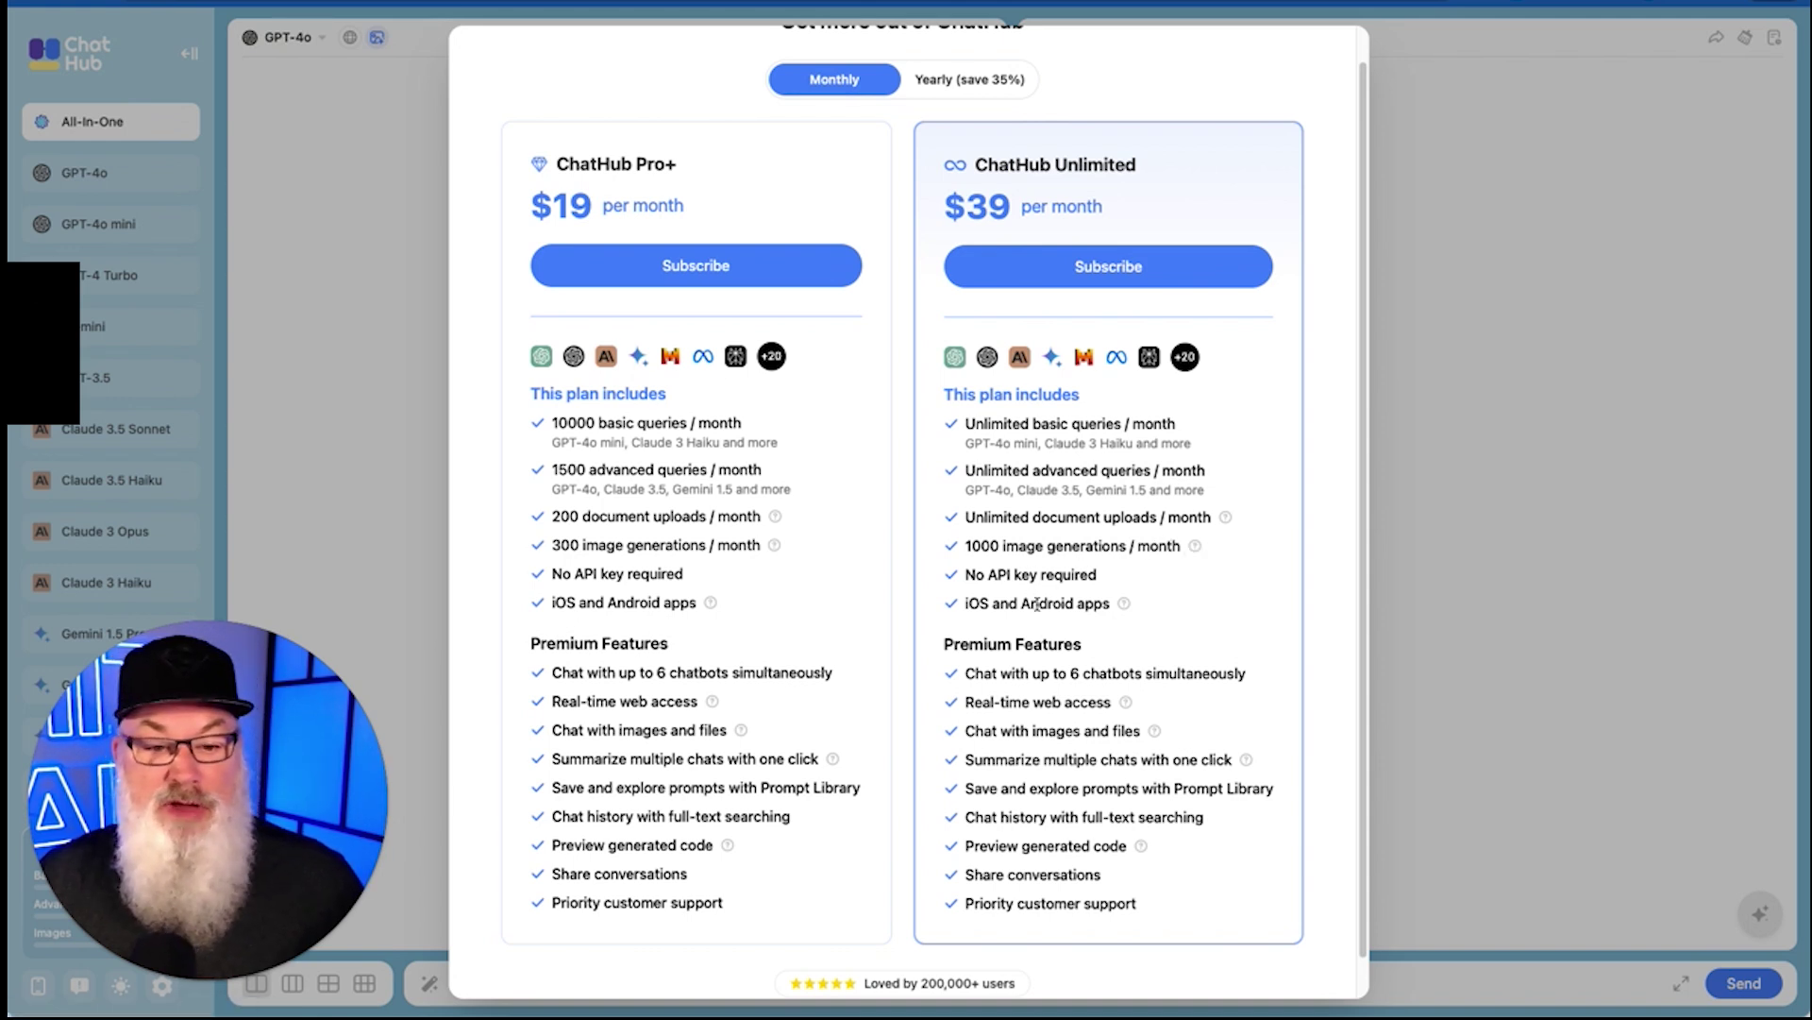
- Scroll the pricing dialog down and back to its top
{"action": "scroll", "coordinate": [1037, 603], "scroll_direction": "down", "scroll_amount": 1}
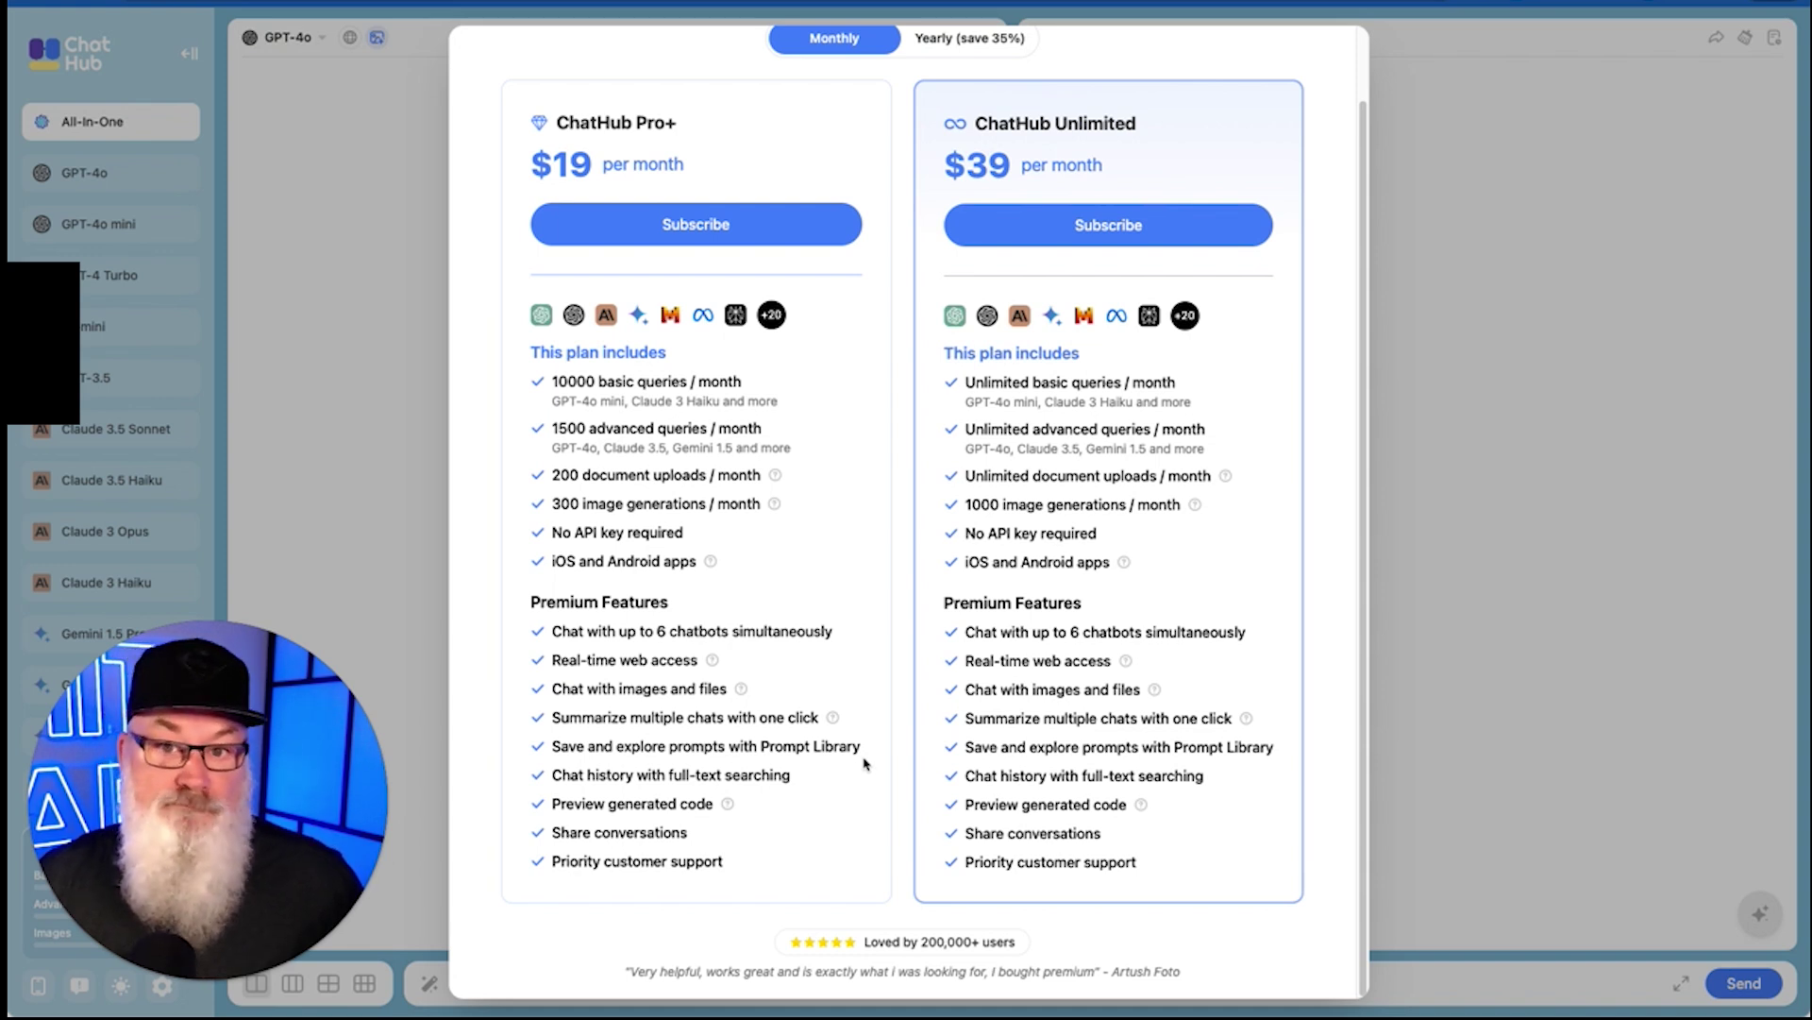
{"action": "scroll", "coordinate": [865, 755], "scroll_direction": "up", "scroll_amount": 2}
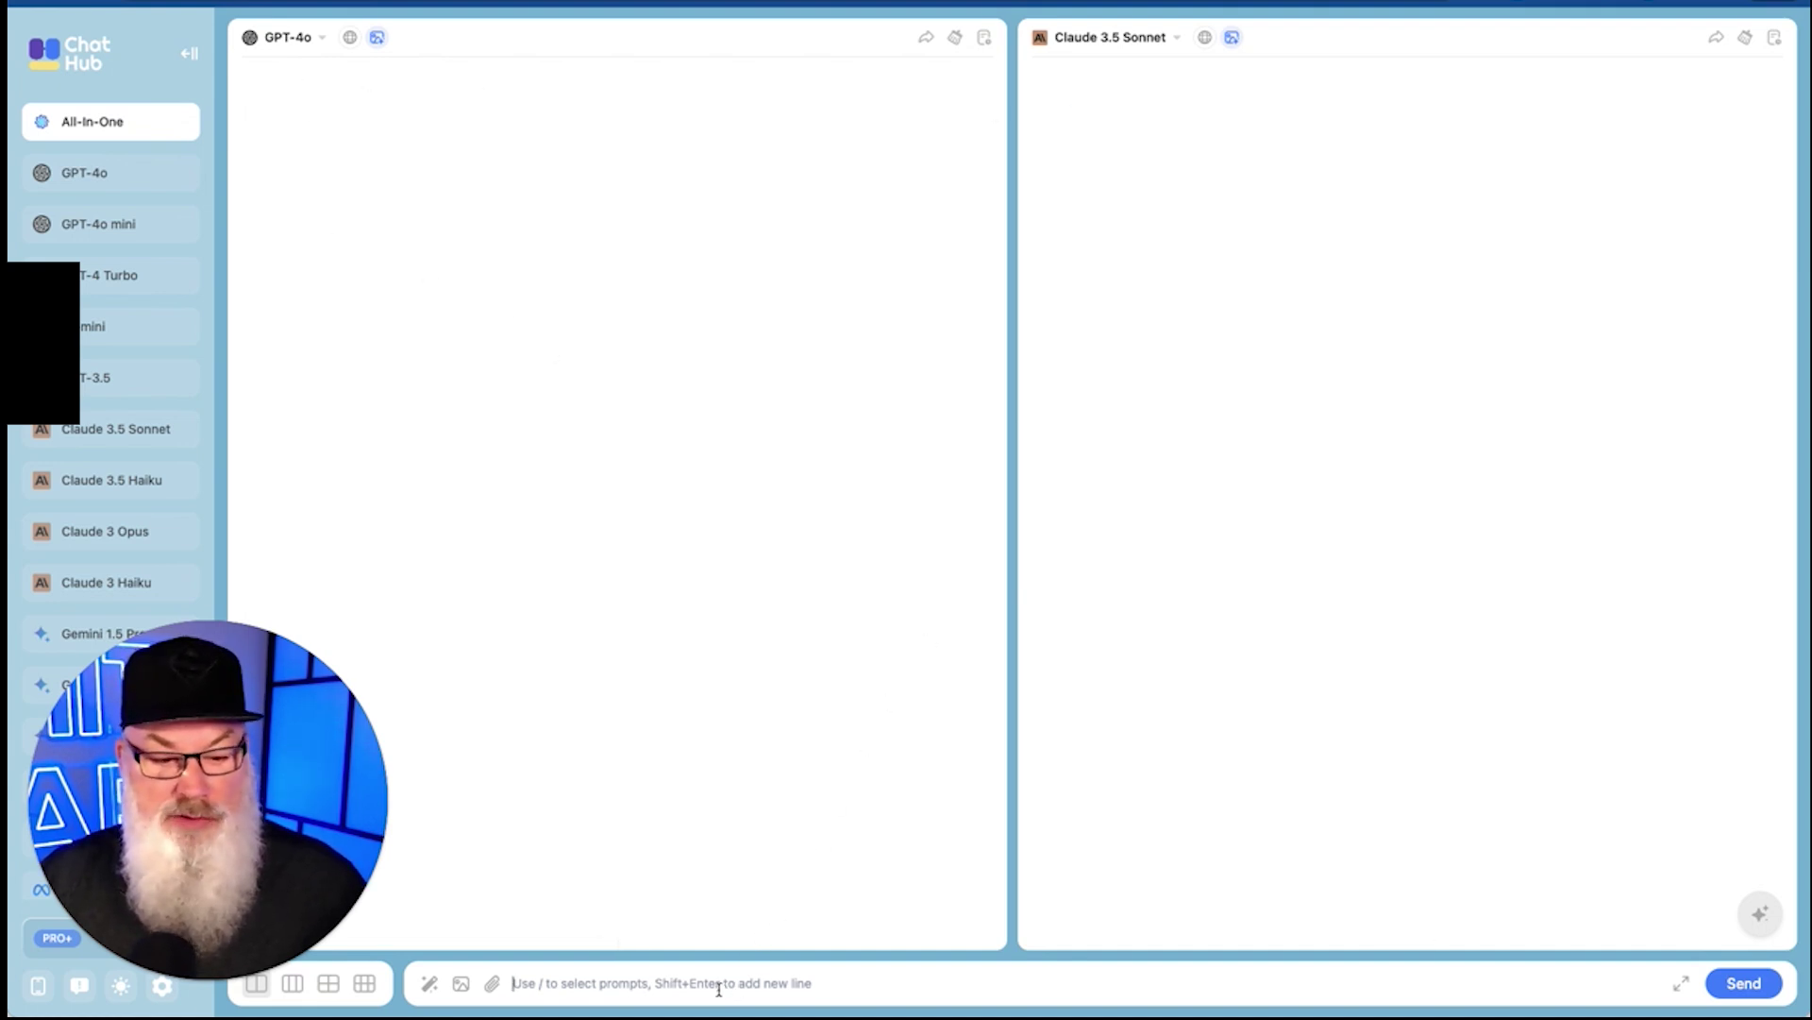
- Switch to a three-panel layout adding Gemini 1.0 Pro, and dismiss the four-panel upgrade offer
{"action": "left_click", "coordinate": [297, 993]}
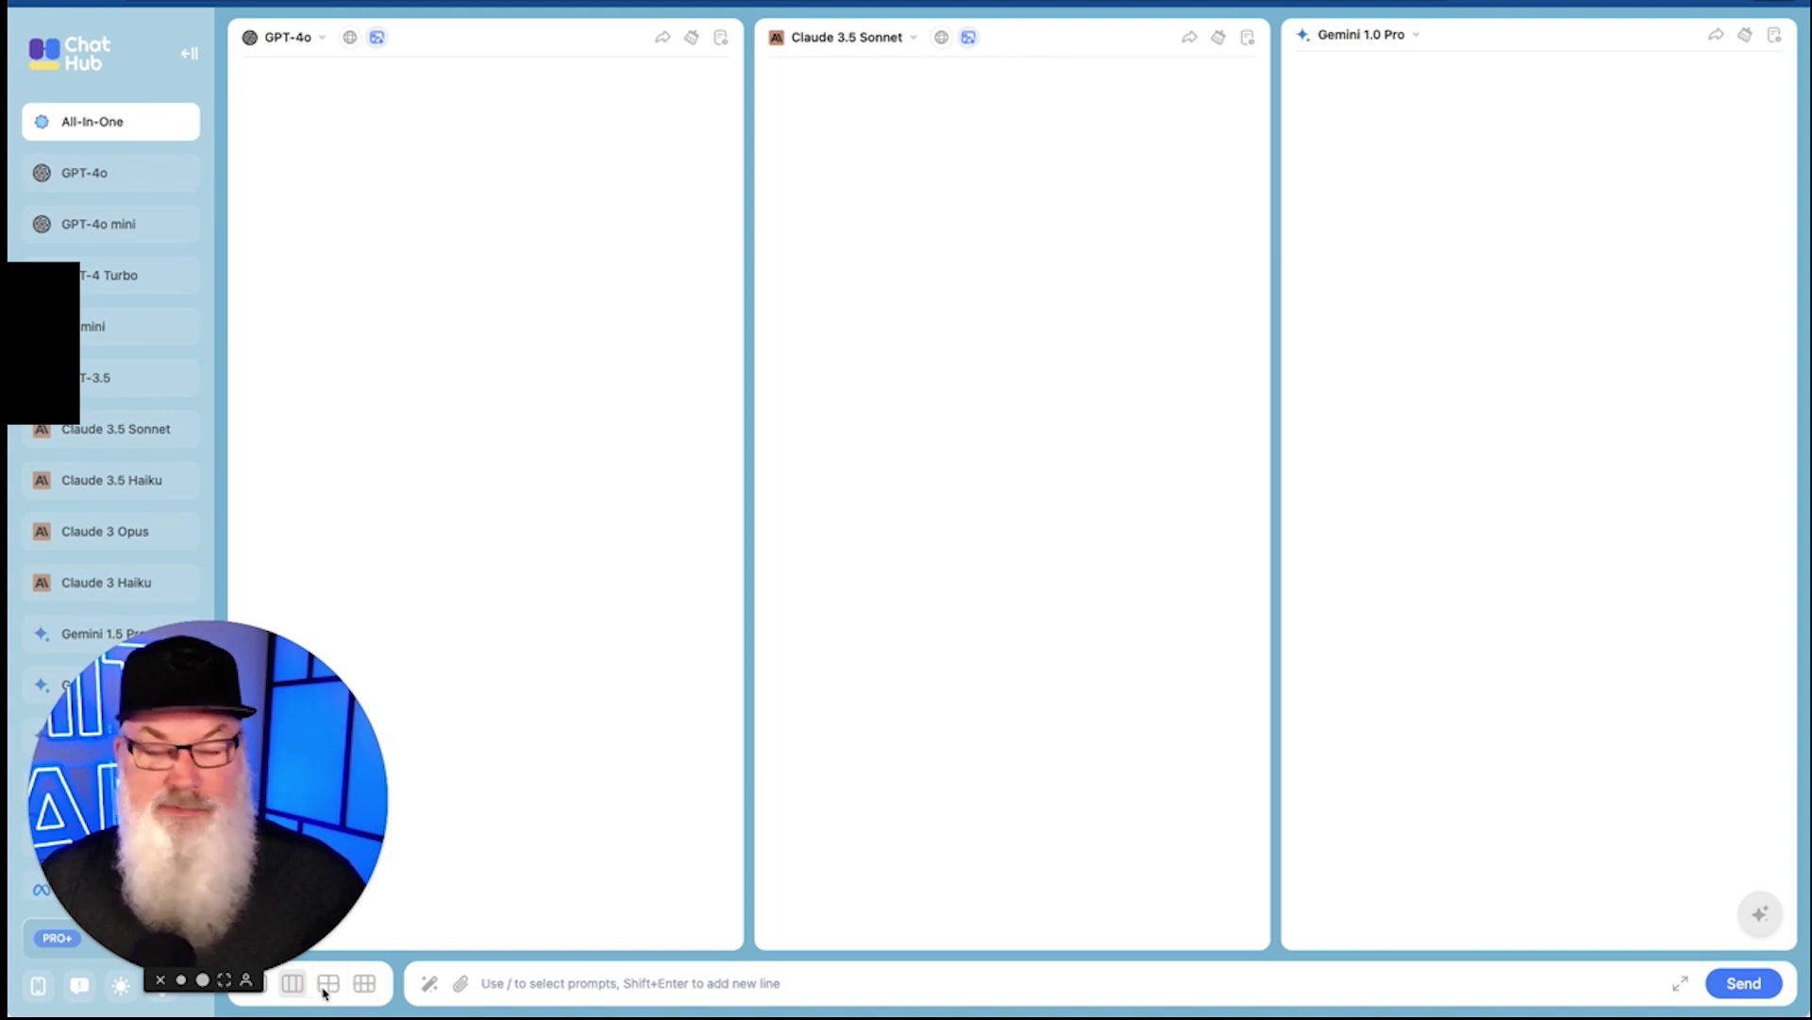
{"action": "left_click", "coordinate": [326, 985]}
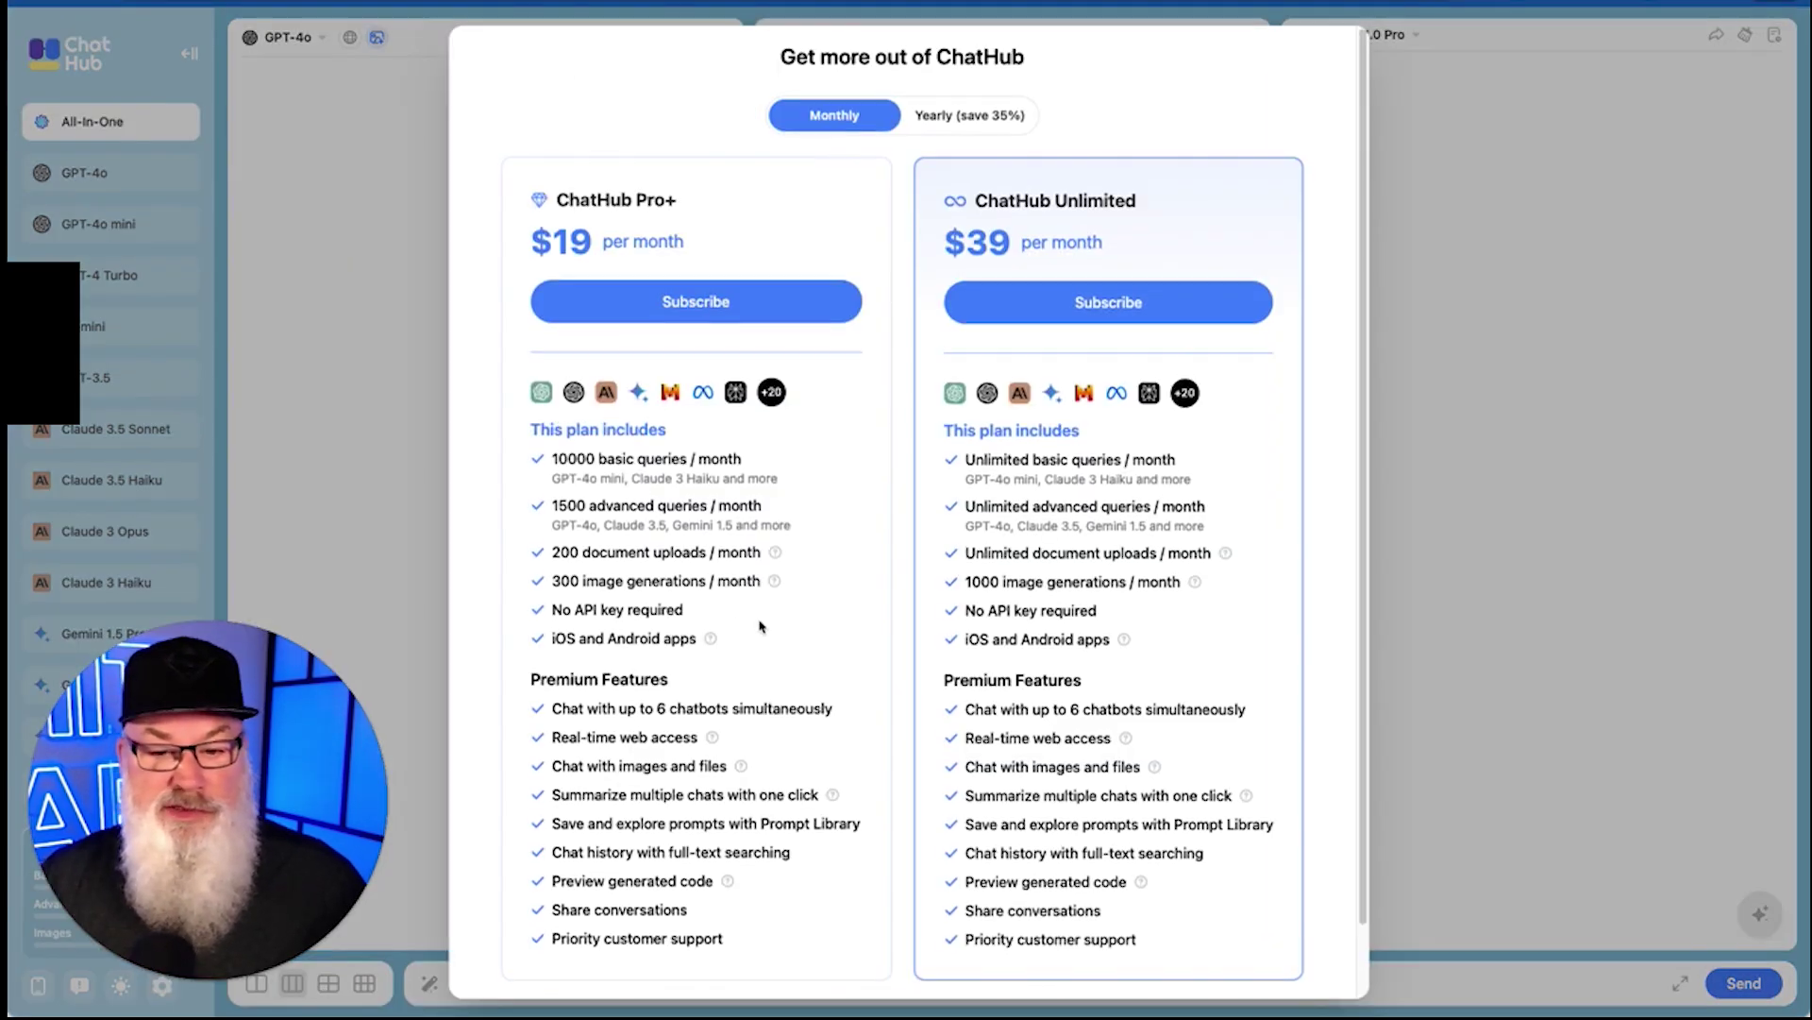
{"action": "scroll", "coordinate": [760, 628], "scroll_direction": "down", "scroll_amount": 1}
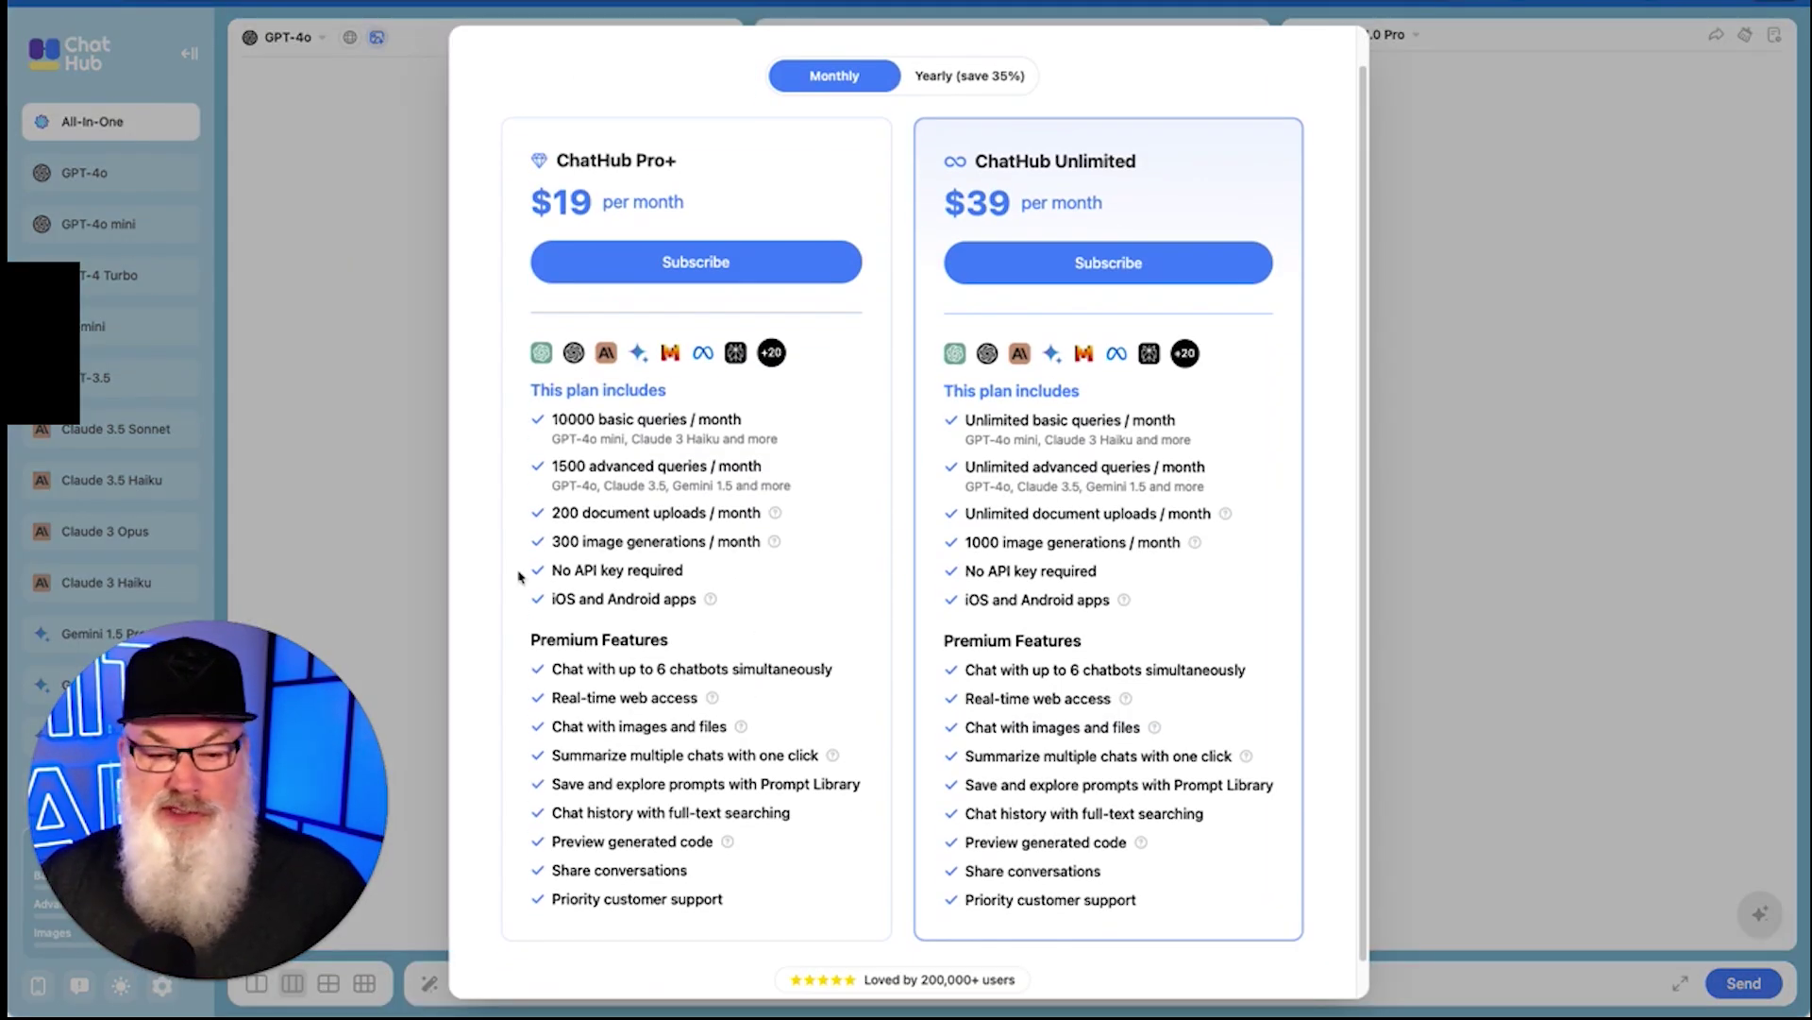
{"action": "left_click", "coordinate": [301, 419]}
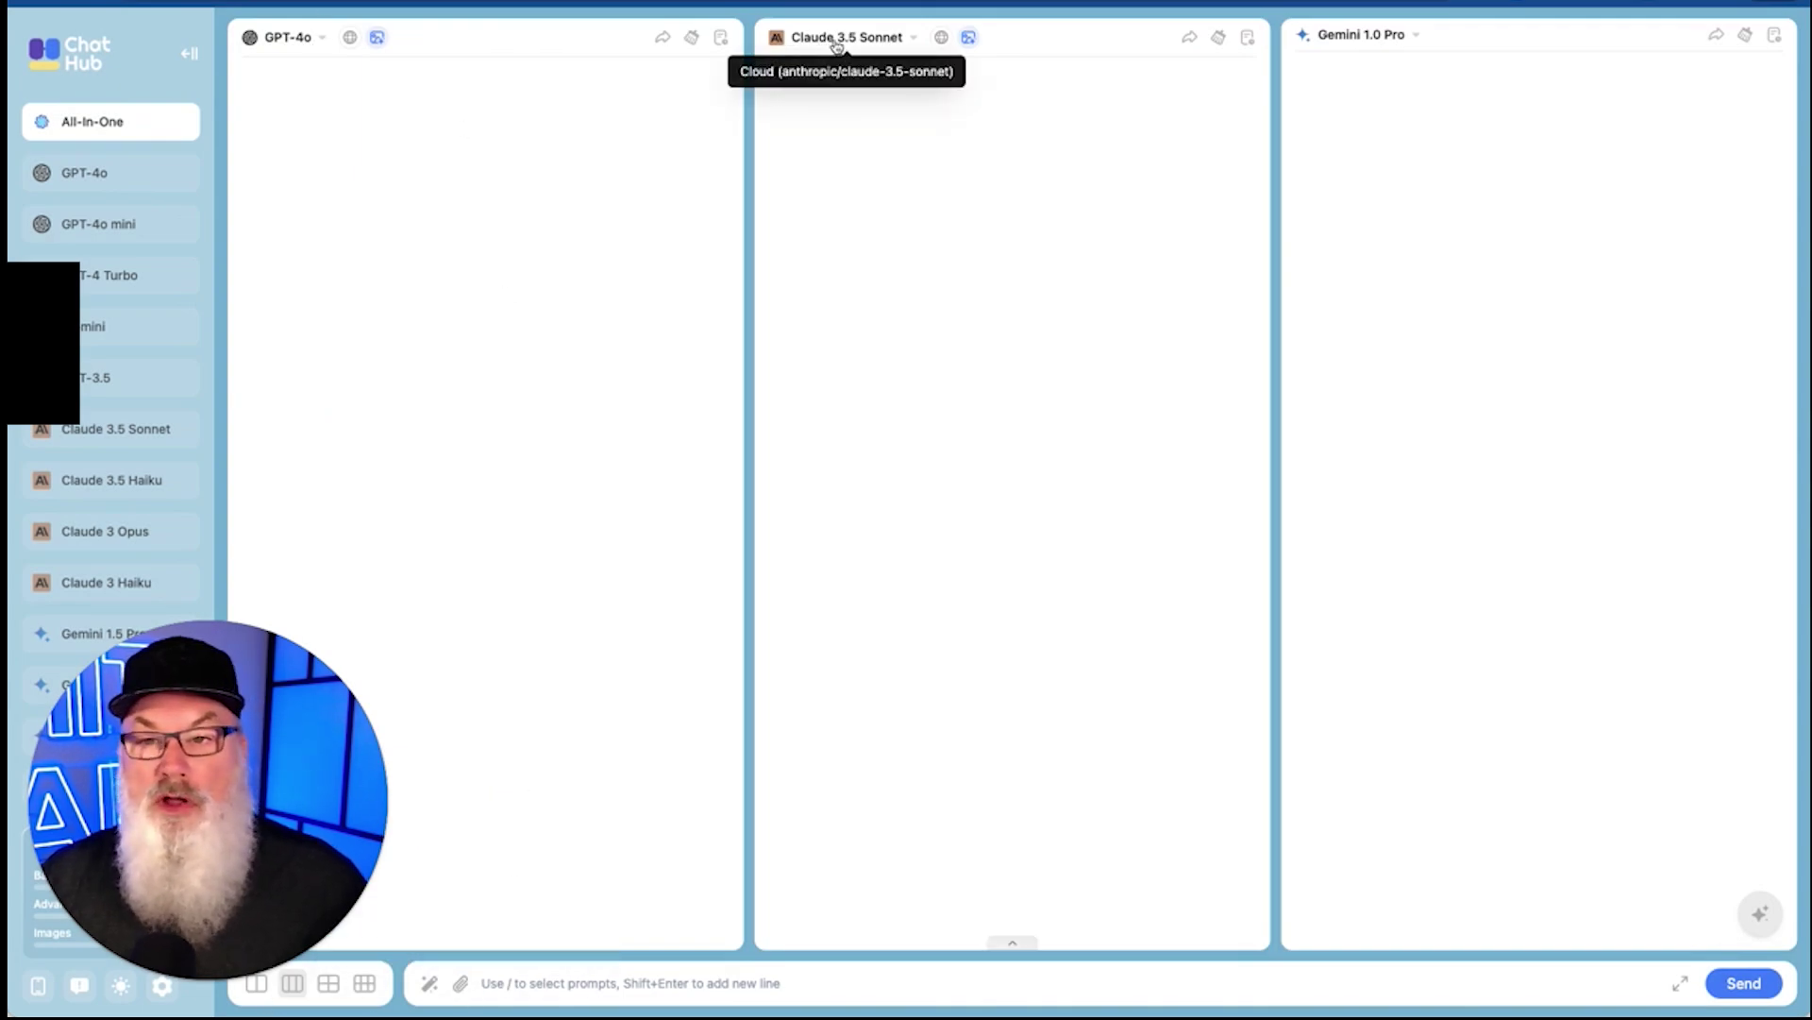
{"action": "left_click", "coordinate": [1411, 36]}
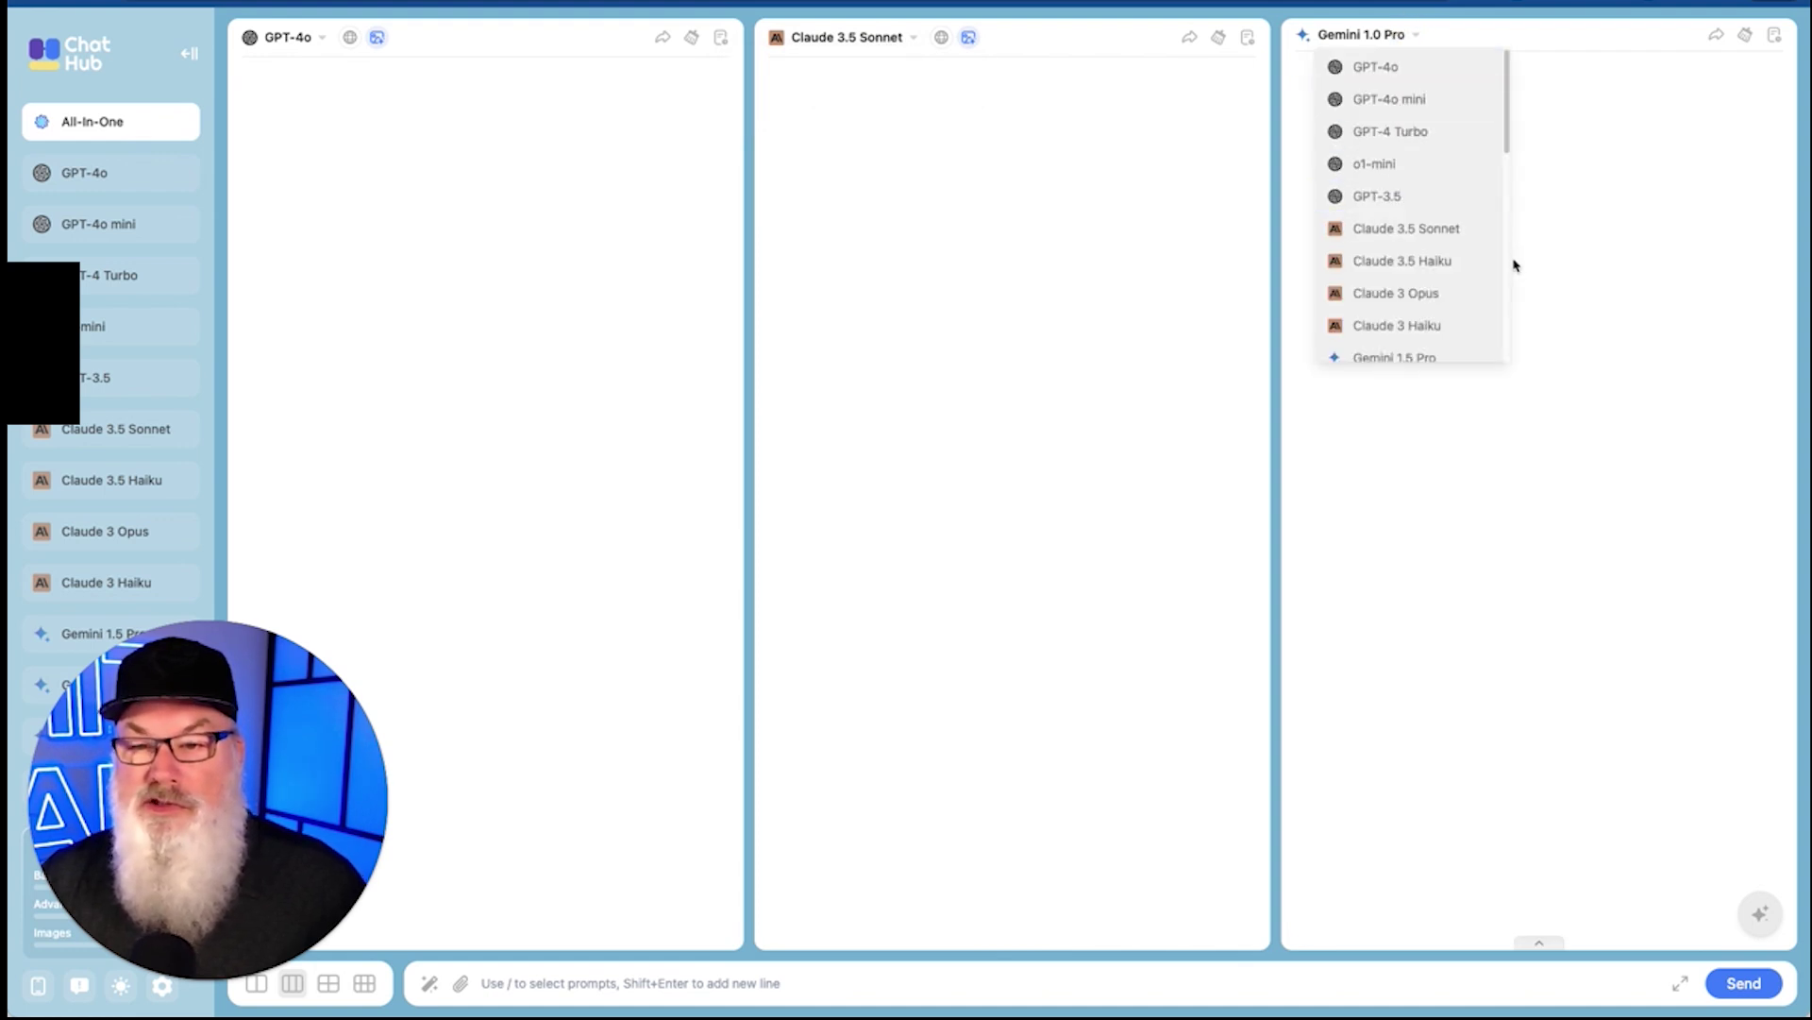
{"action": "scroll", "coordinate": [1510, 312], "scroll_direction": "down", "scroll_amount": 3}
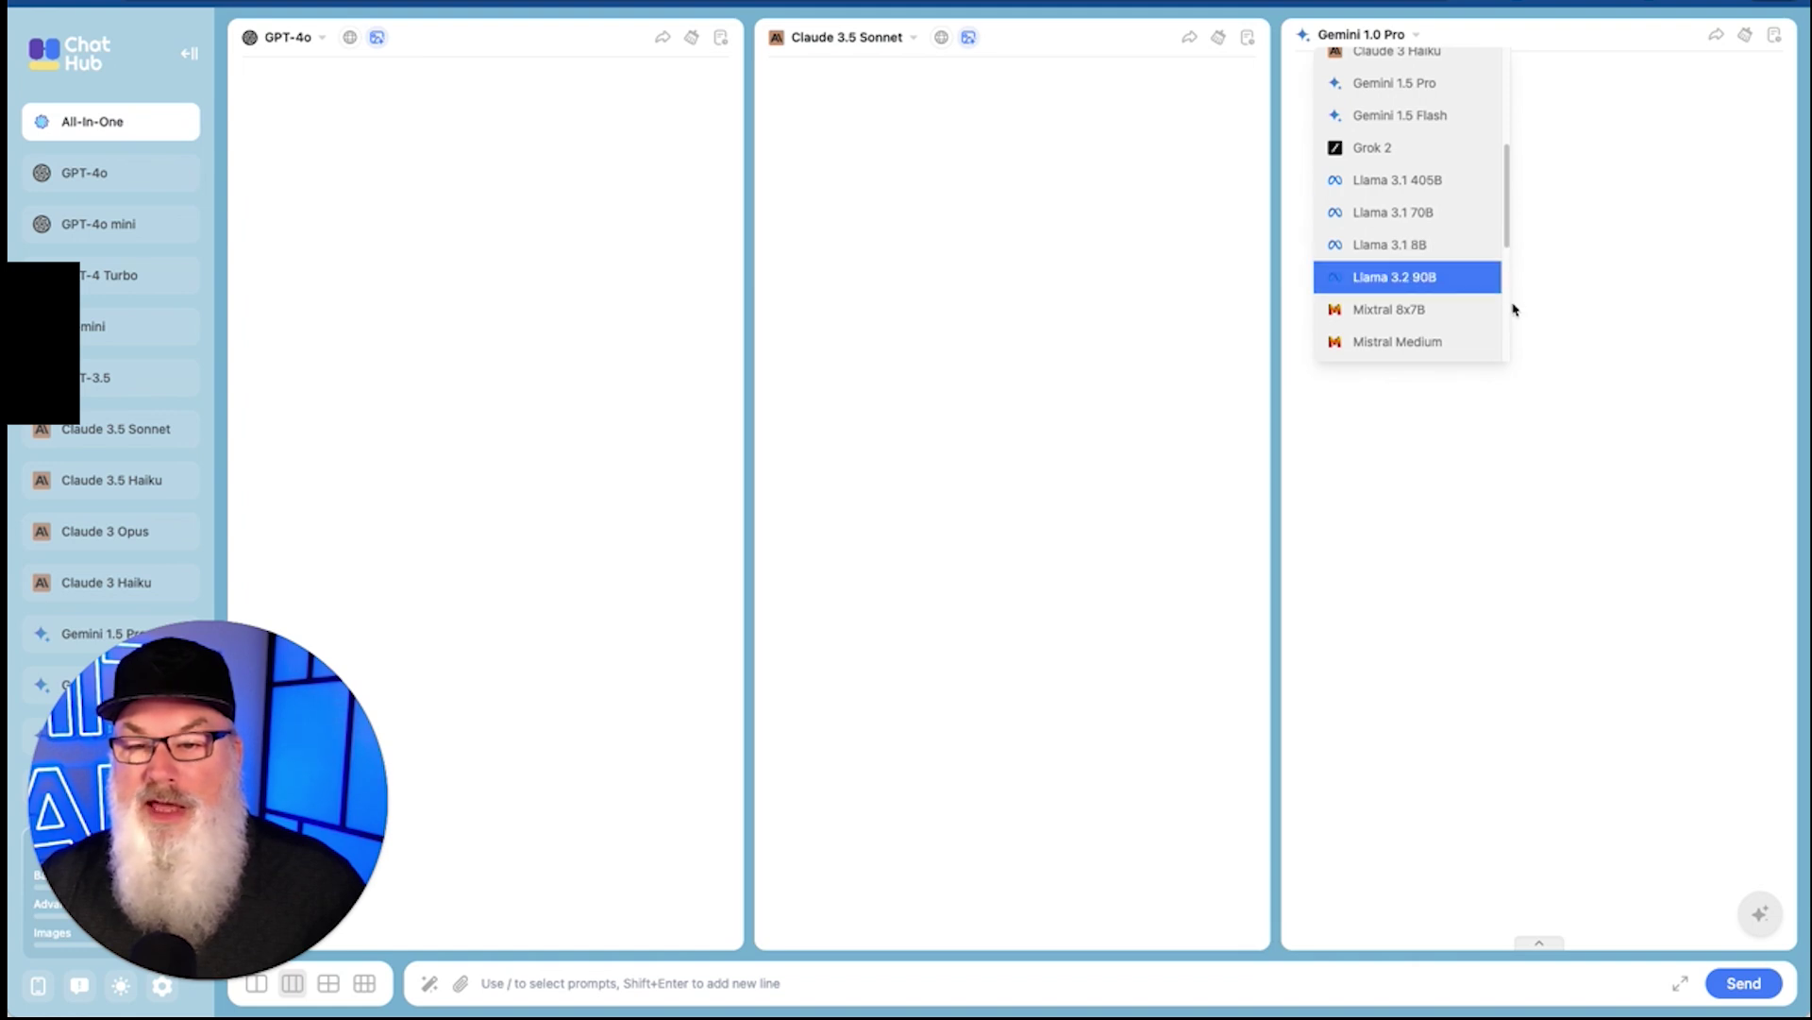
{"action": "left_click", "coordinate": [1442, 279]}
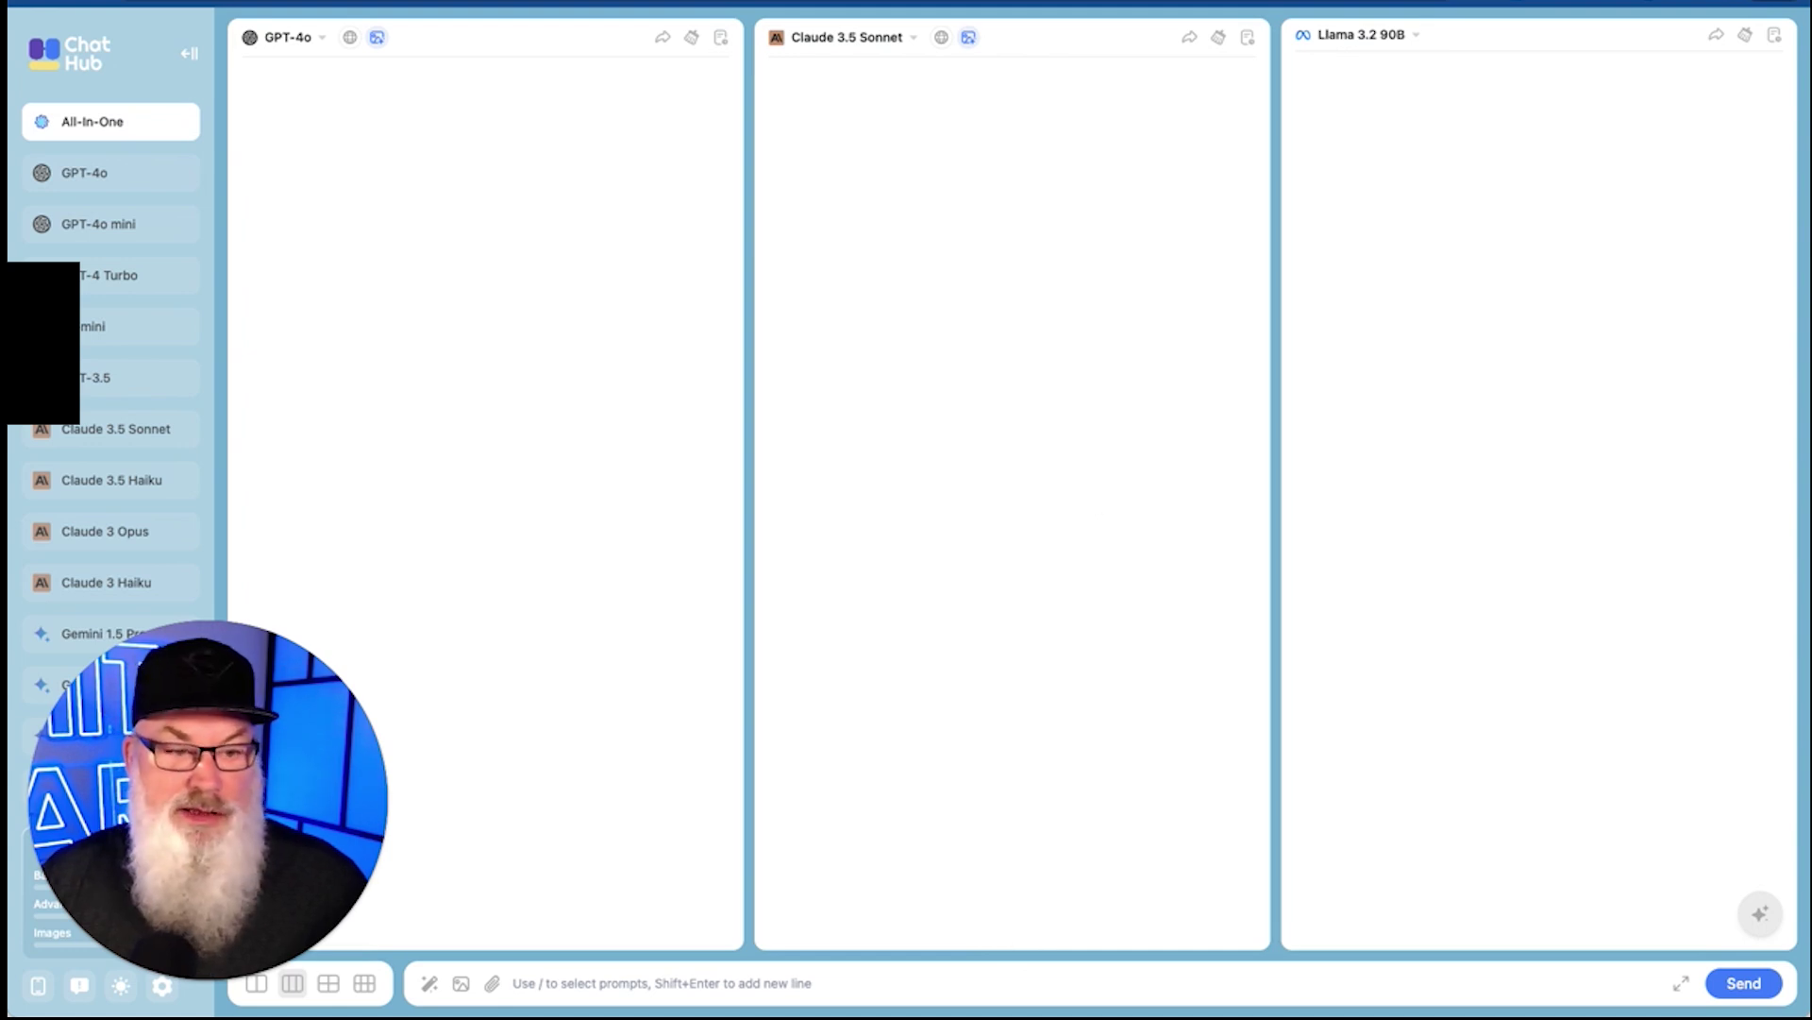
{"action": "left_click", "coordinate": [837, 977]}
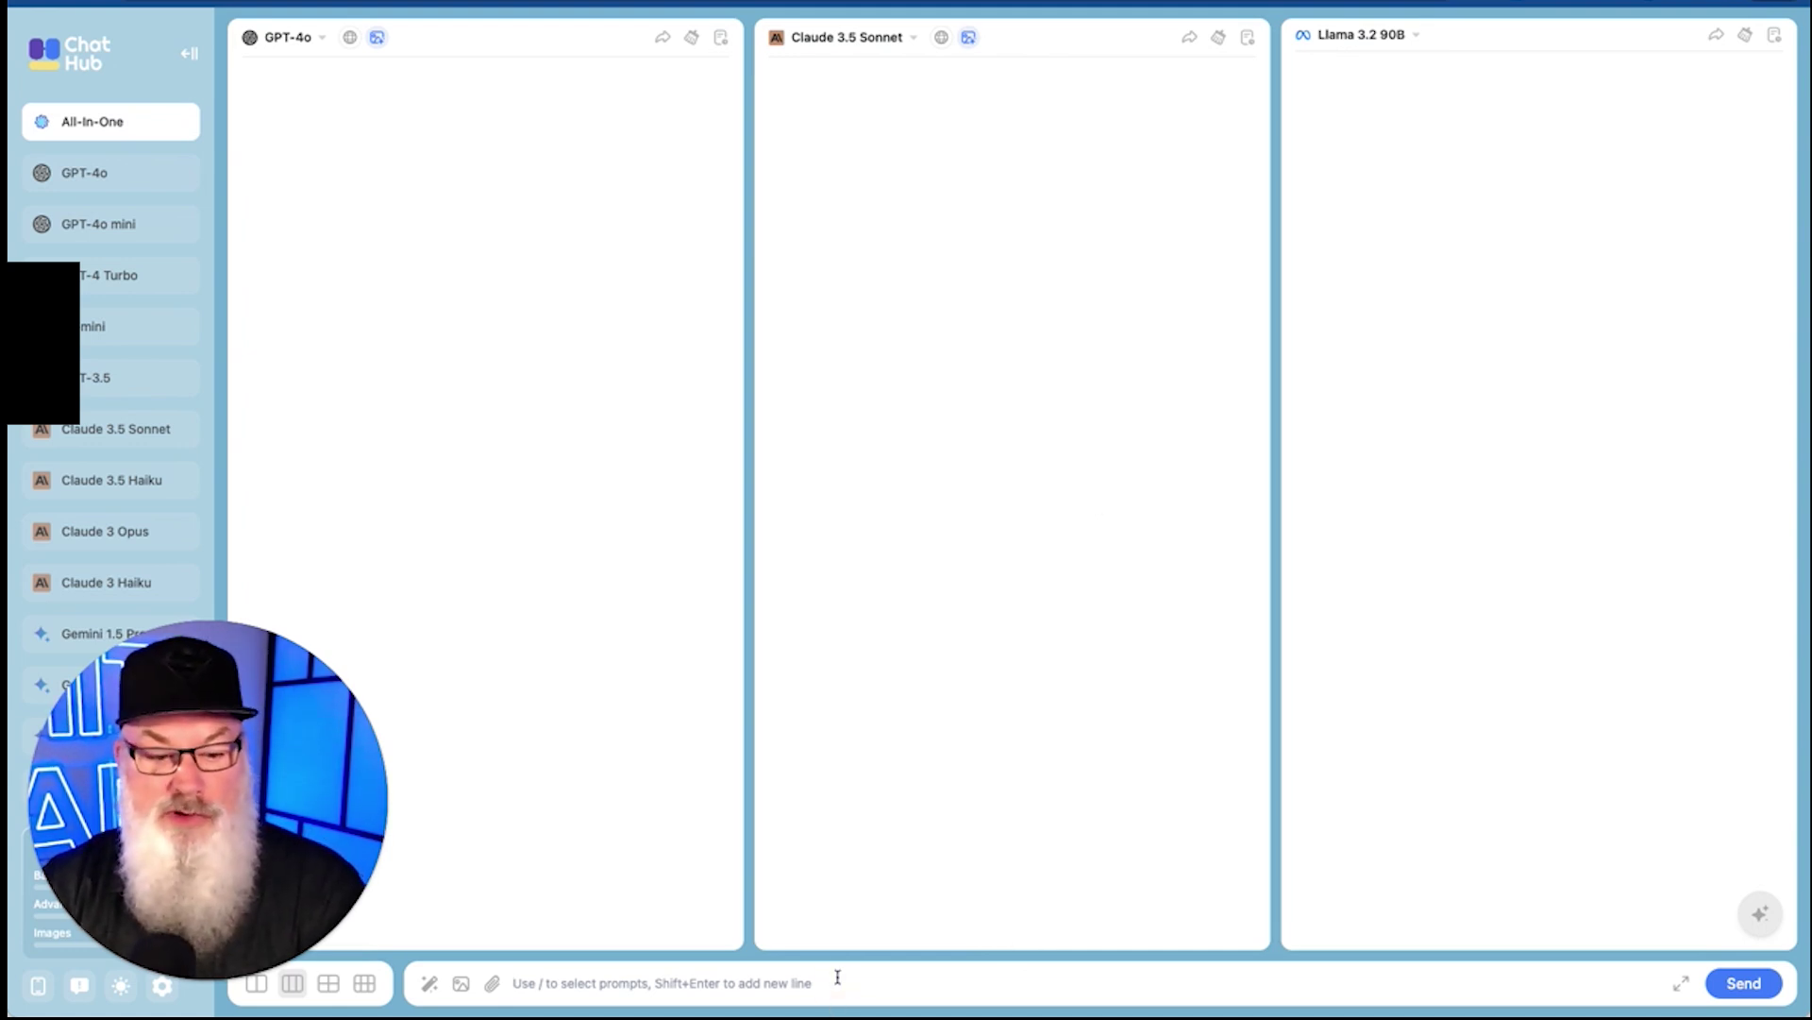
- Send all three models the technical-writer prompt asking for a WordPress blog-upload SOP using Yoast SEO
{"action": "type", "text": "You're an expert"}
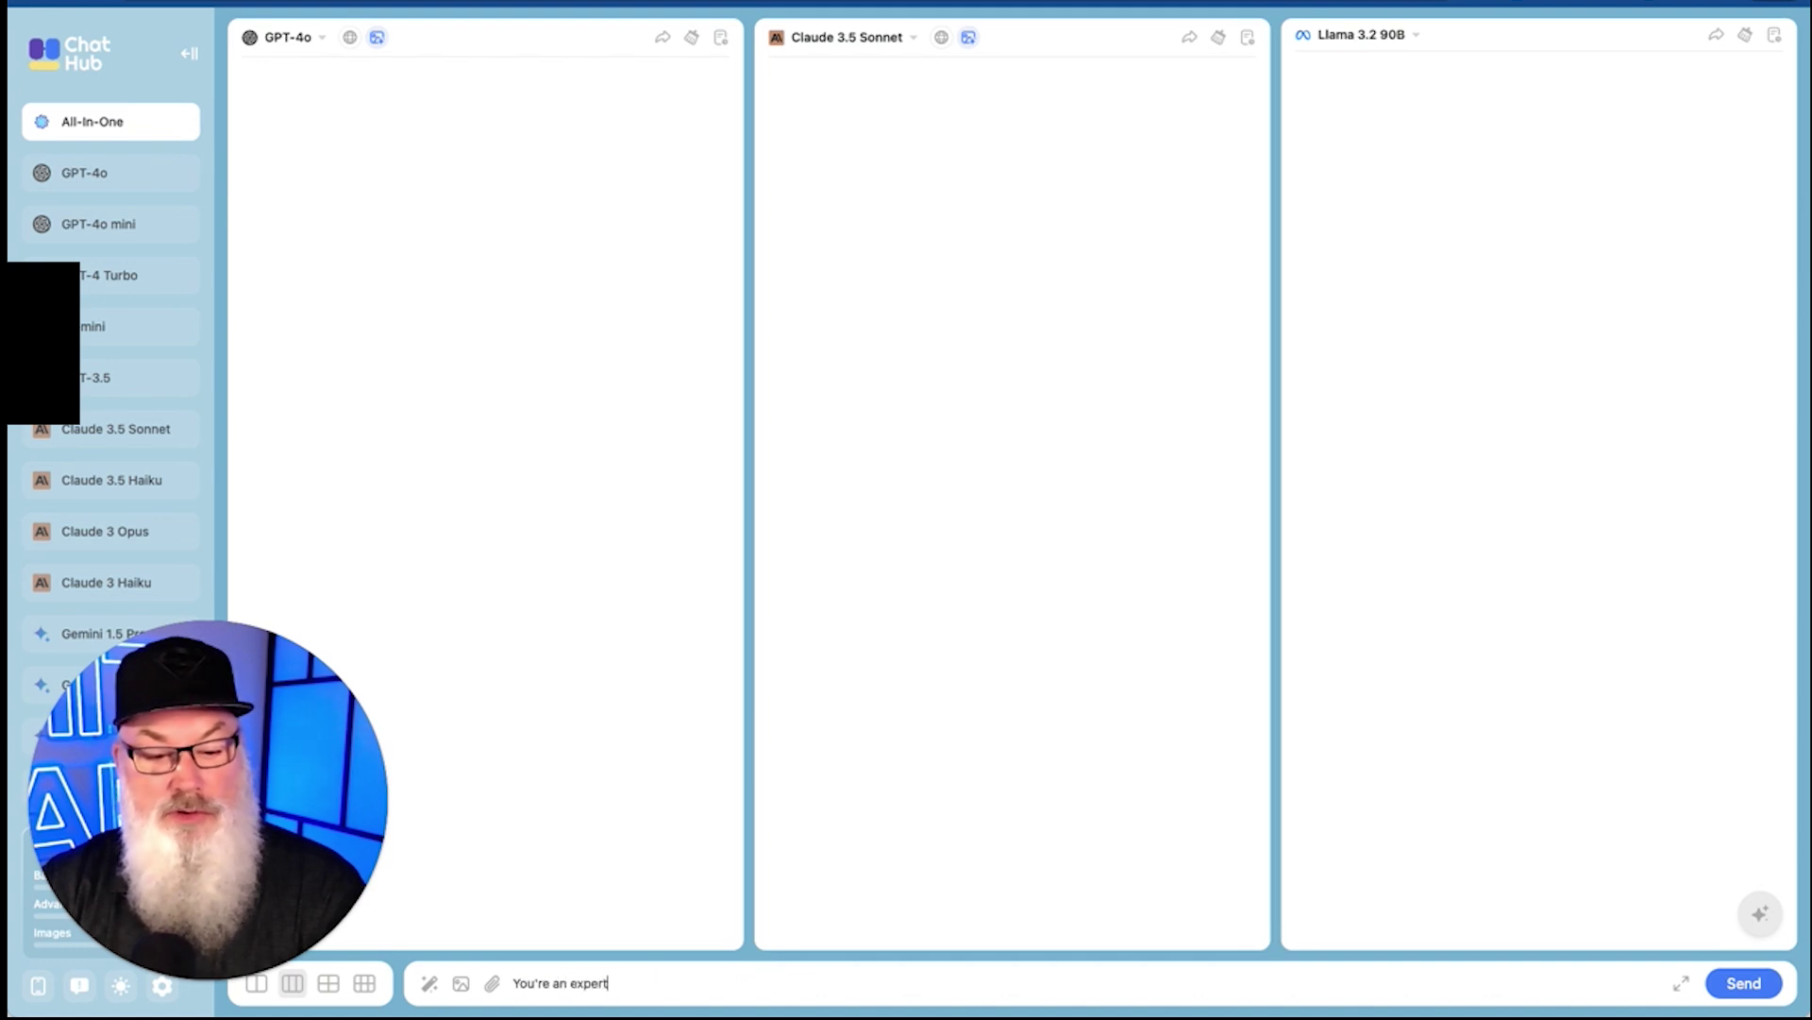
{"action": "type", "text": " tech"}
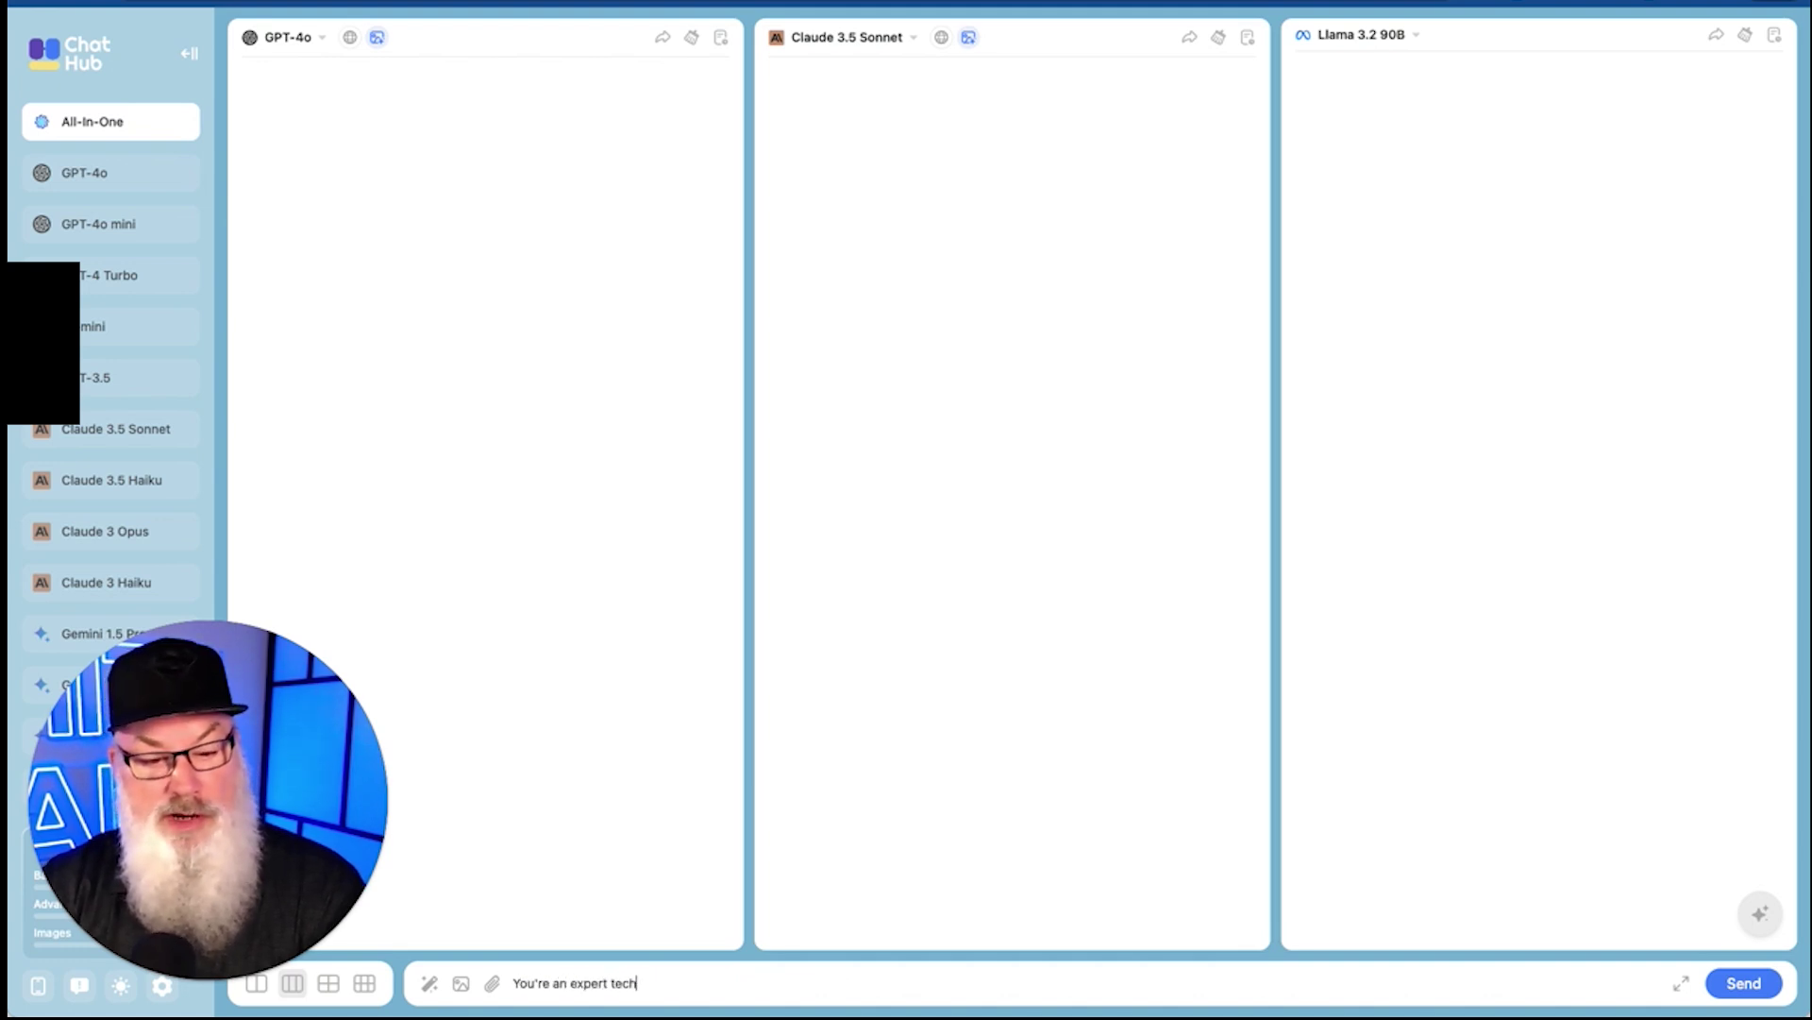
{"action": "type", "text": "nical r"}
{"action": "type", "text": "iter speica"}
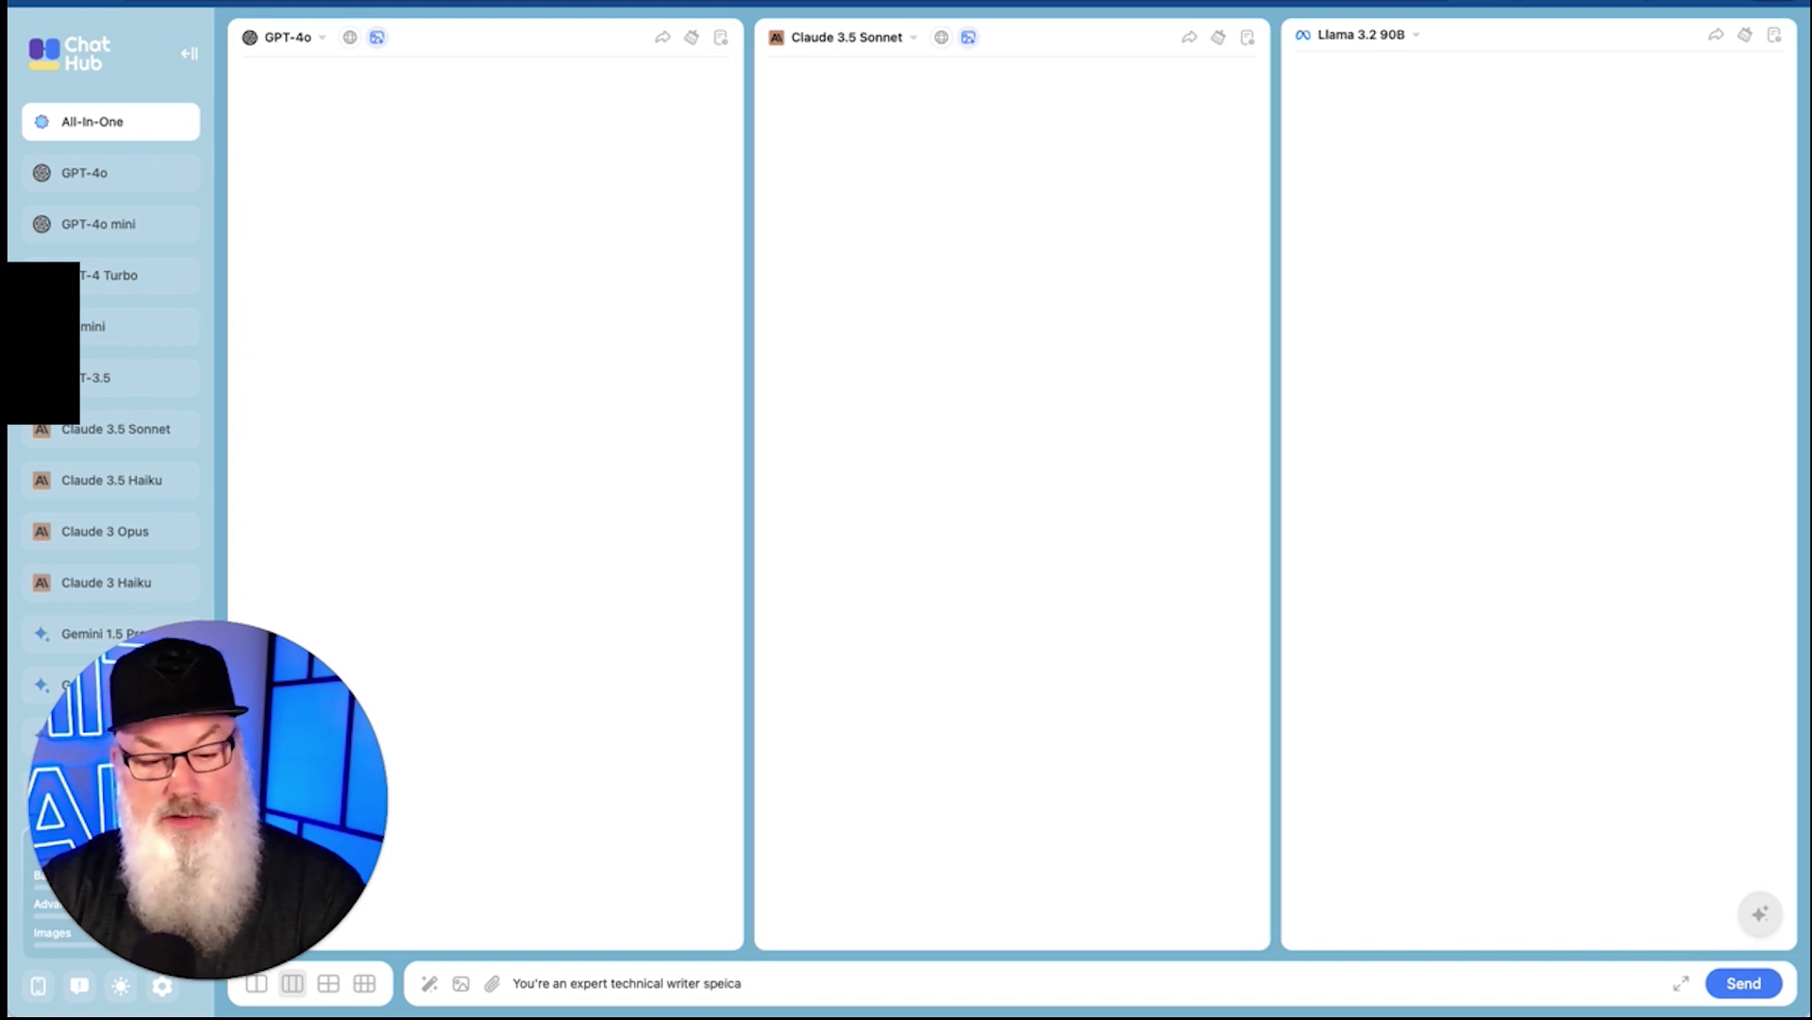
{"action": "type", "text": "lialing in "}
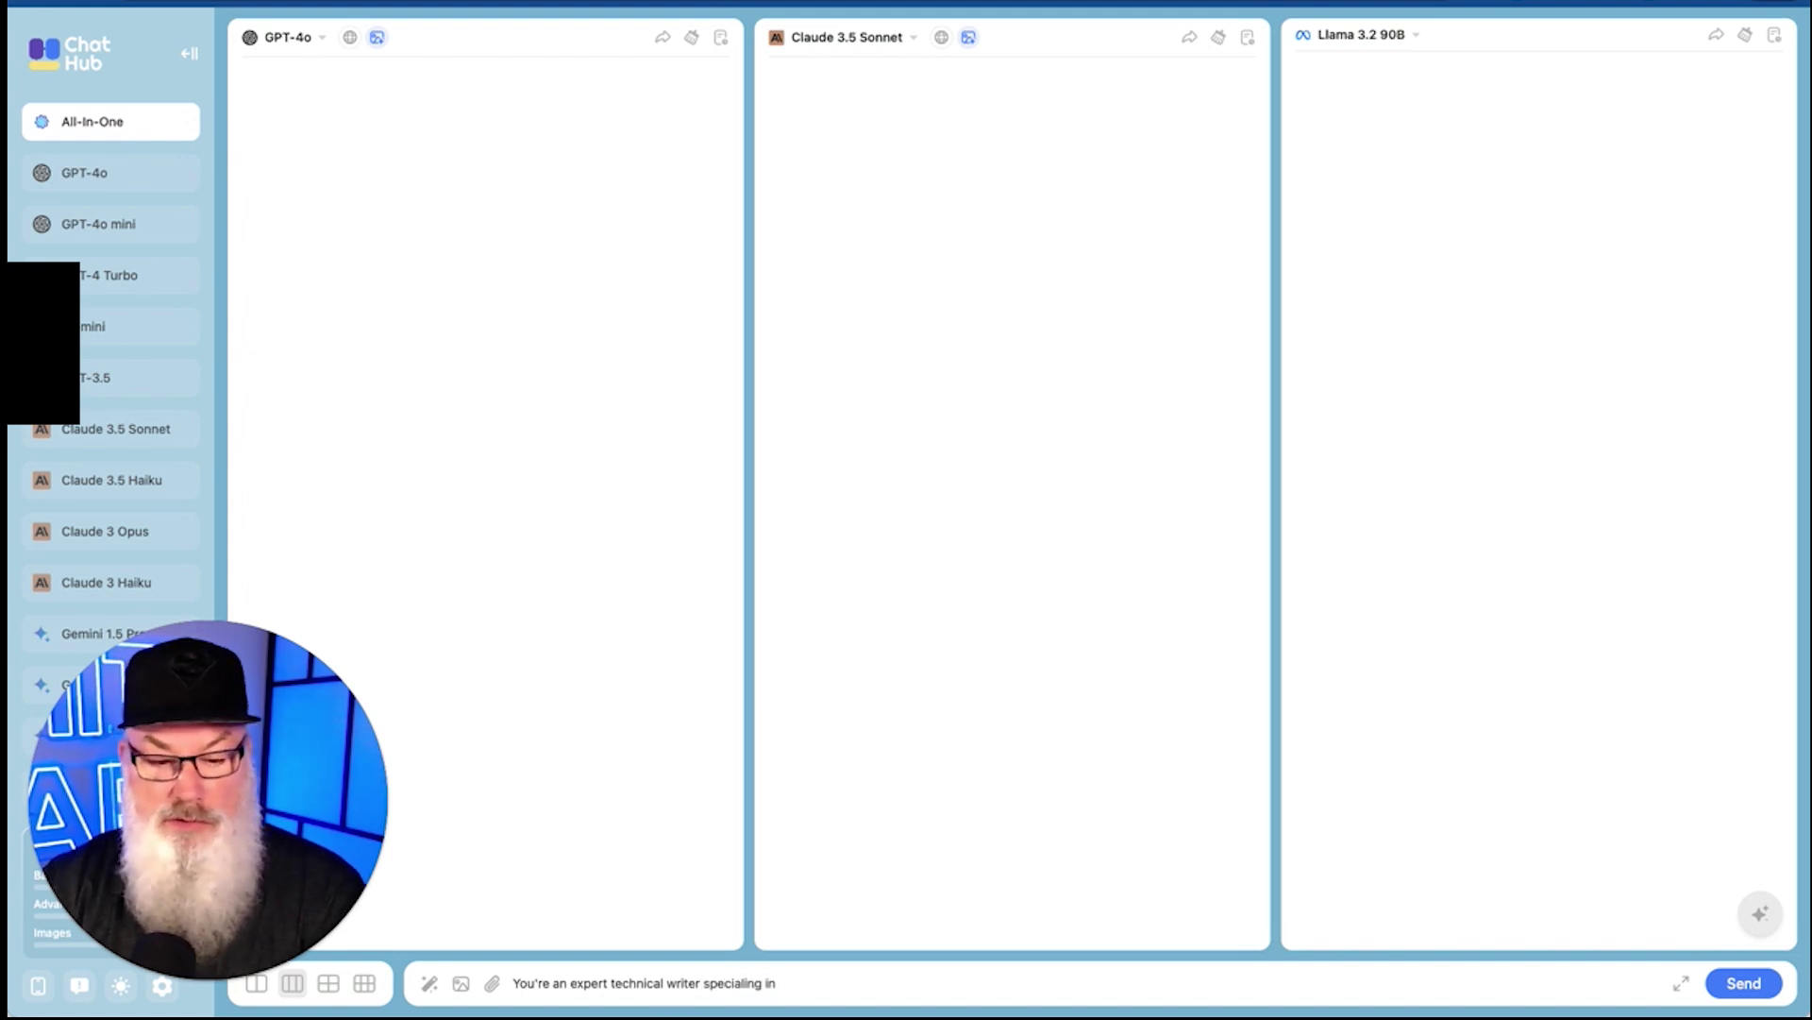
{"action": "type", "text": "cree"}
{"action": "type", "text": "ating ST"}
{"action": "key", "text": "BackSpace"}
{"action": "type", "text": "step-an -"}
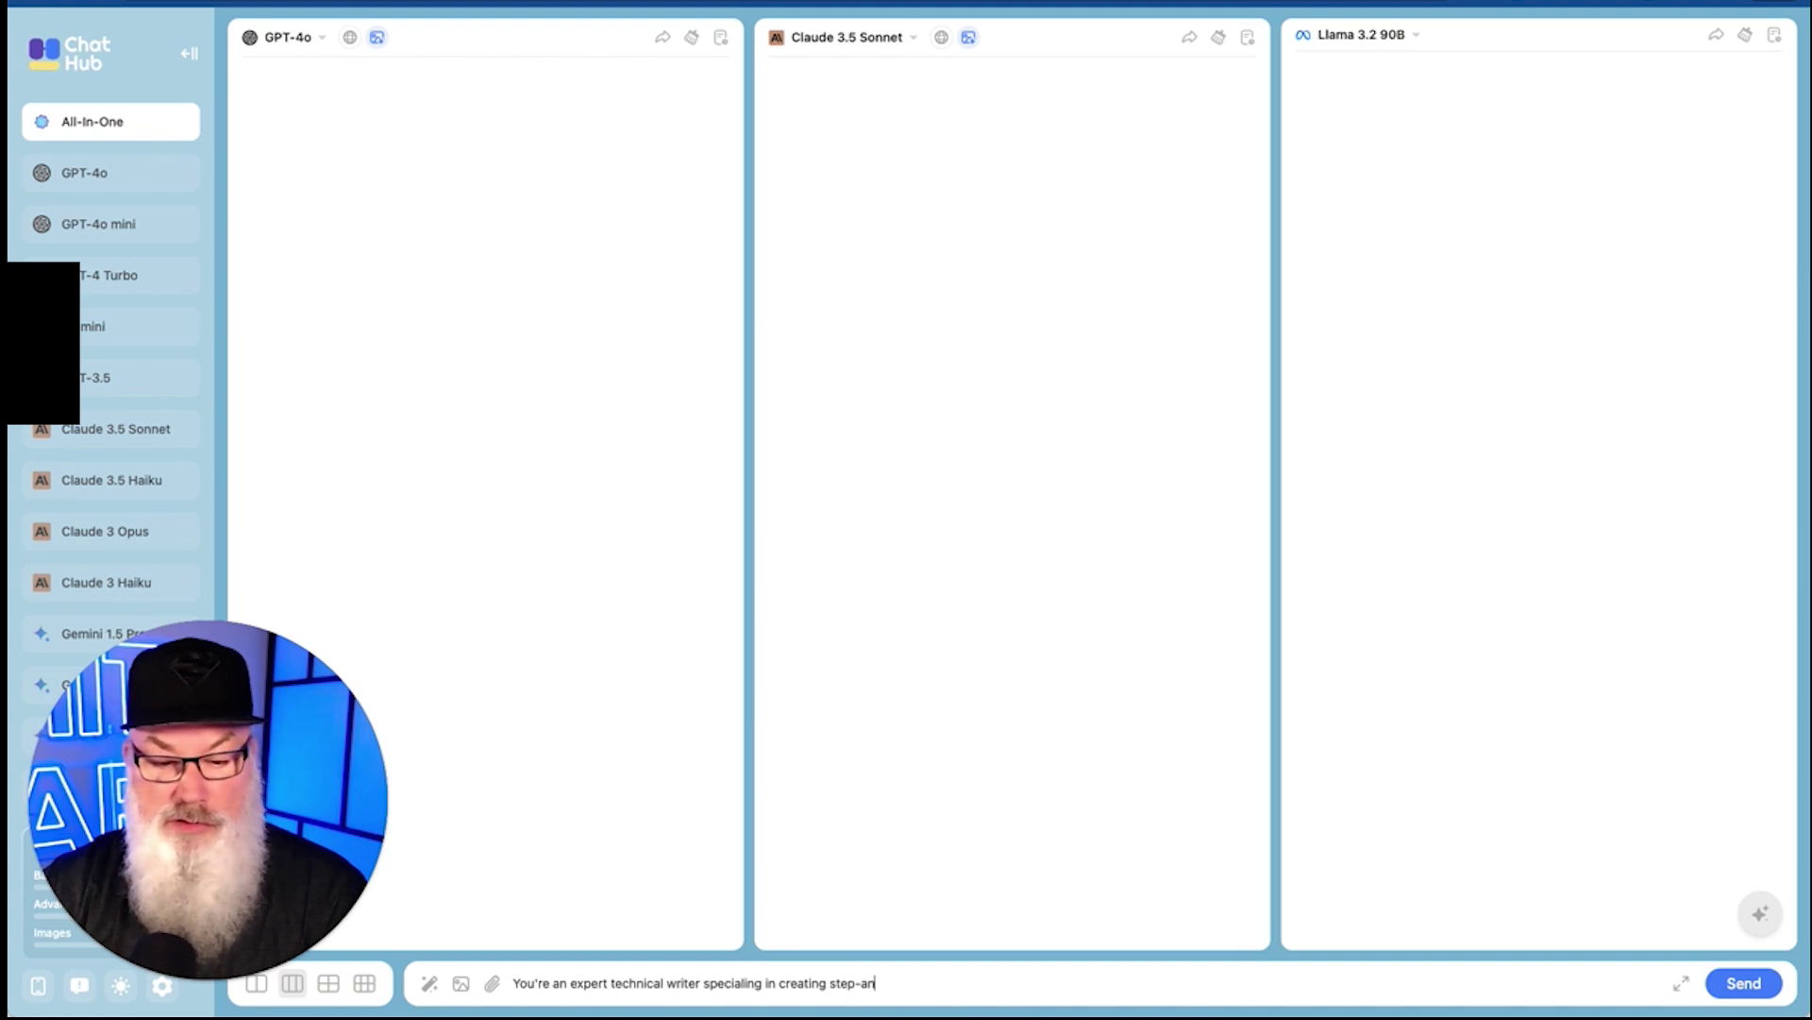
{"action": "key", "text": "BackSpace"}
{"action": "key", "text": "BackSpace"}
{"action": "type", "text": "by step SOP"}
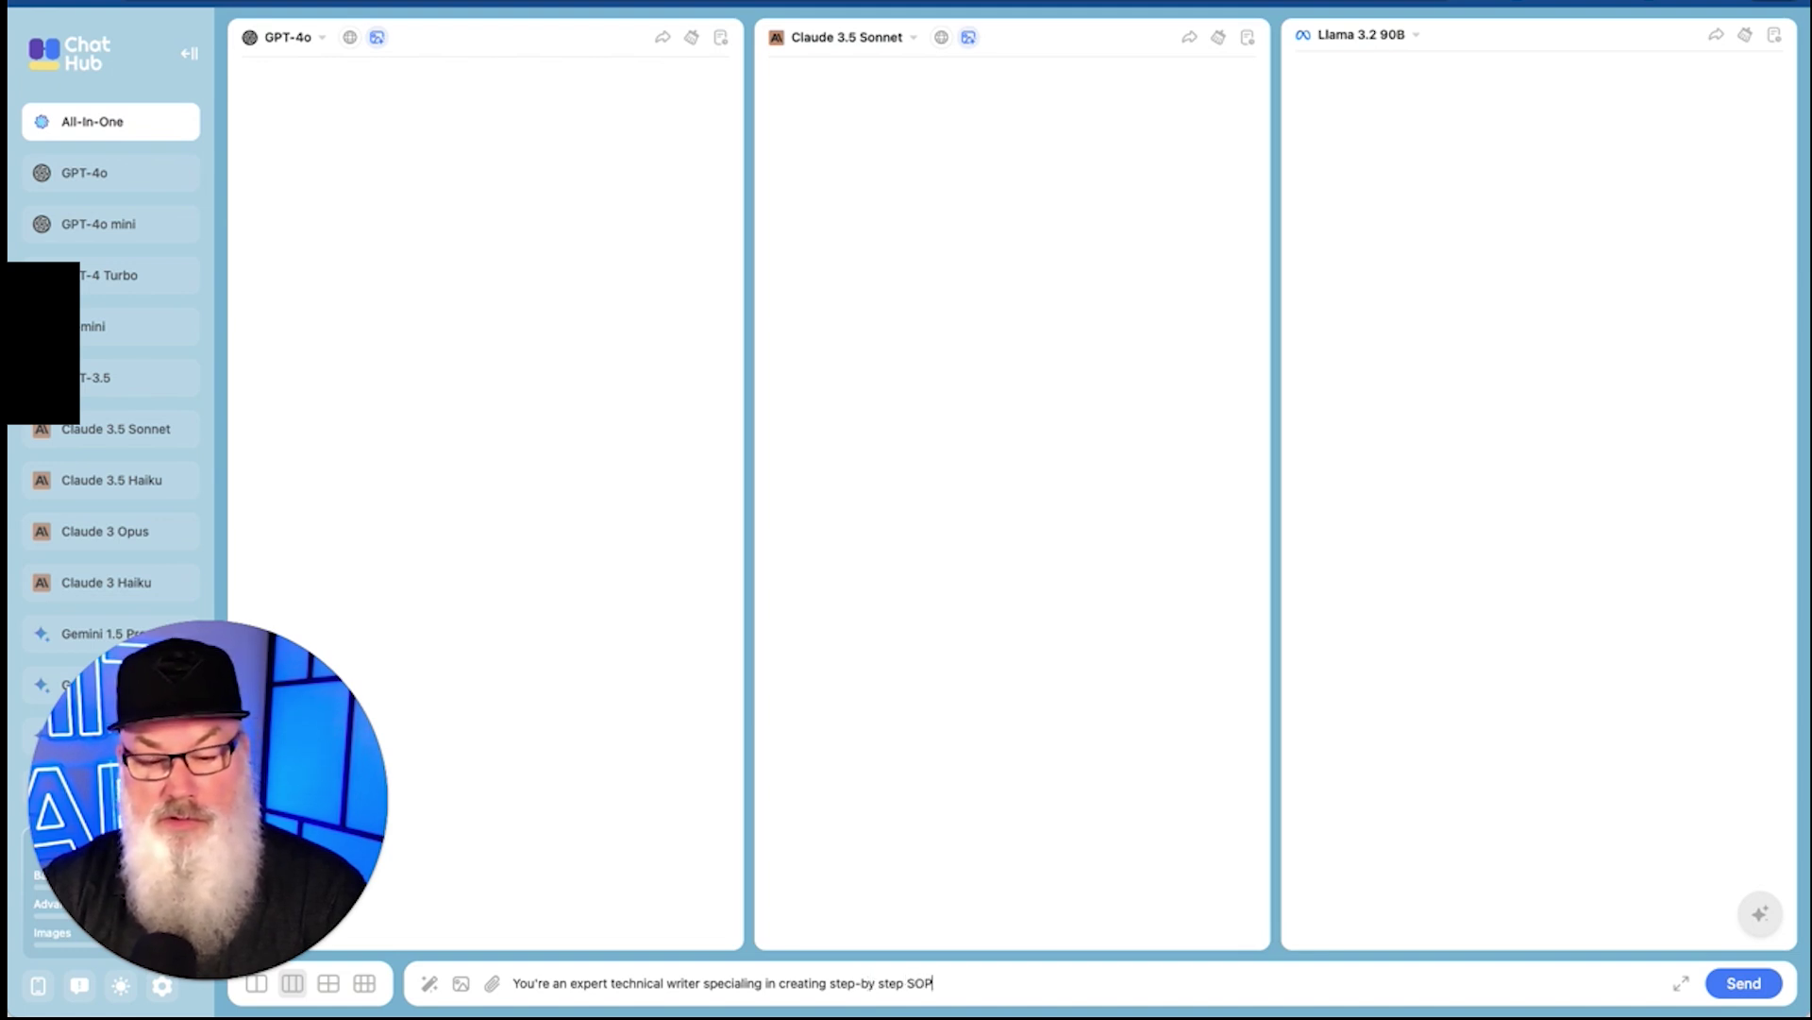
{"action": "type", "text": "s. Please c"}
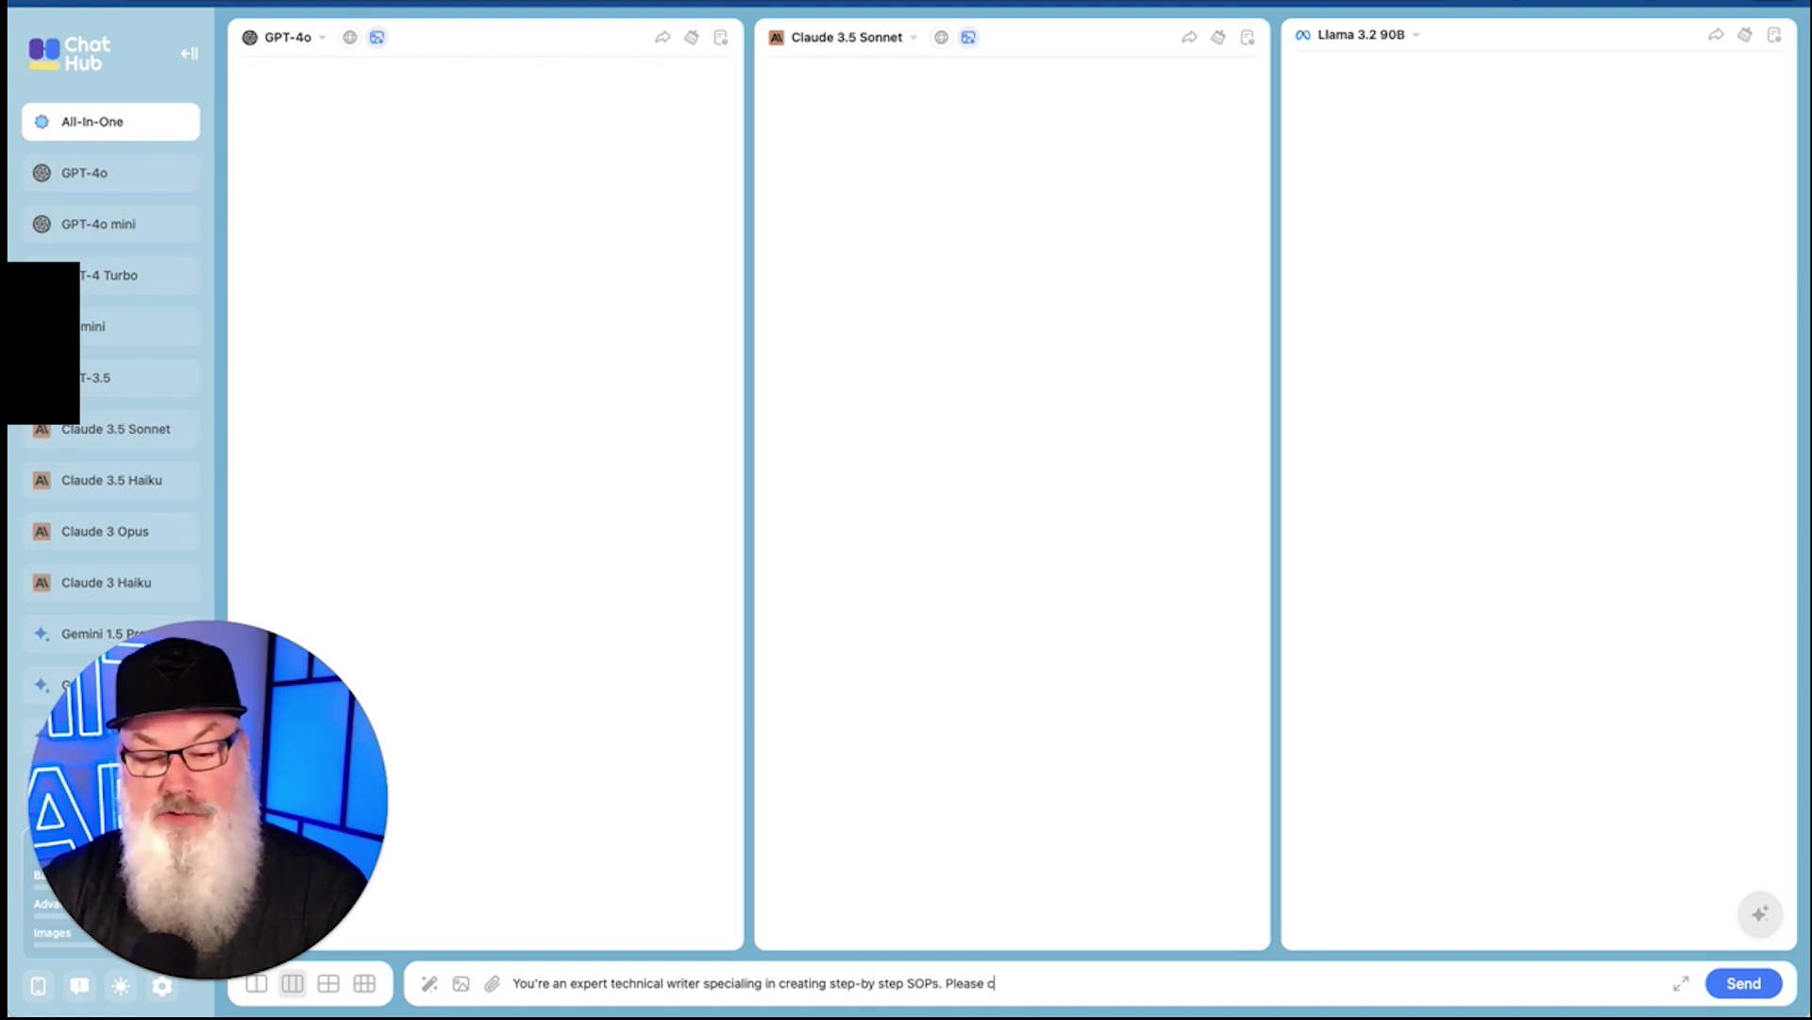
{"action": "type", "text": "reate me an SOp ot"}
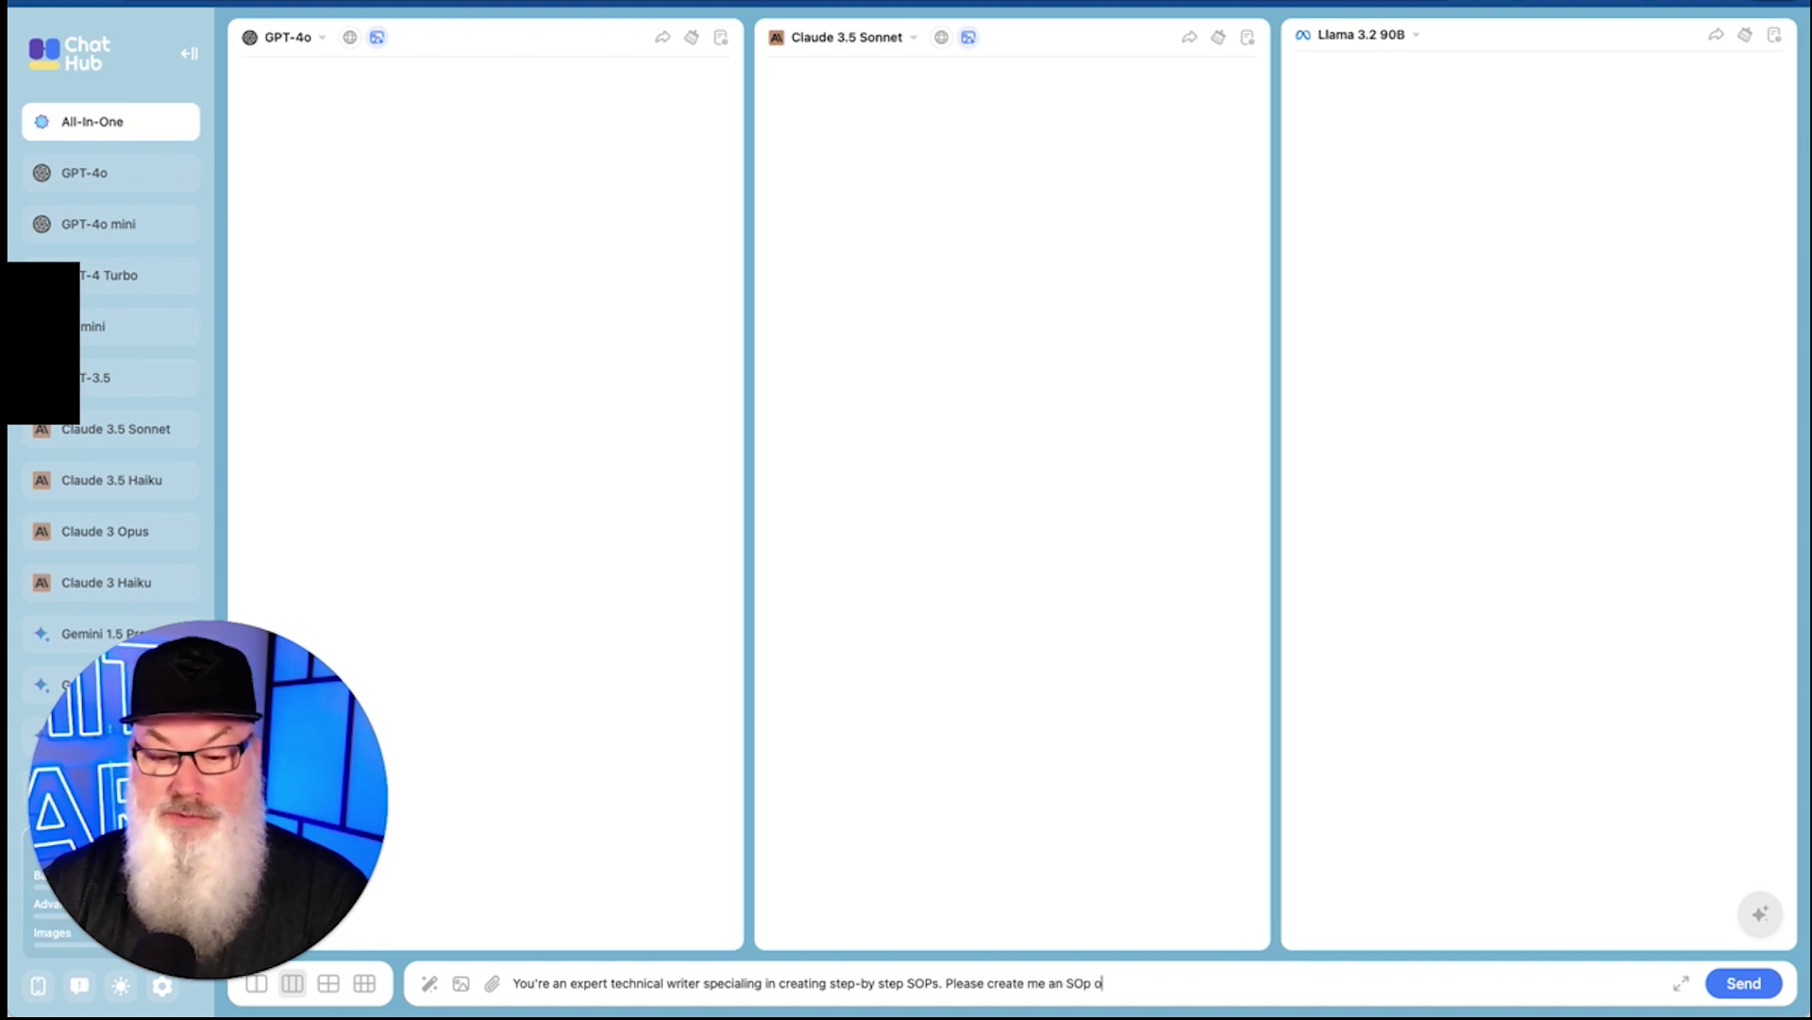
{"action": "key", "text": "BackSpace"}
{"action": "key", "text": "BackSpace"}
{"action": "type", "text": "to uploa"}
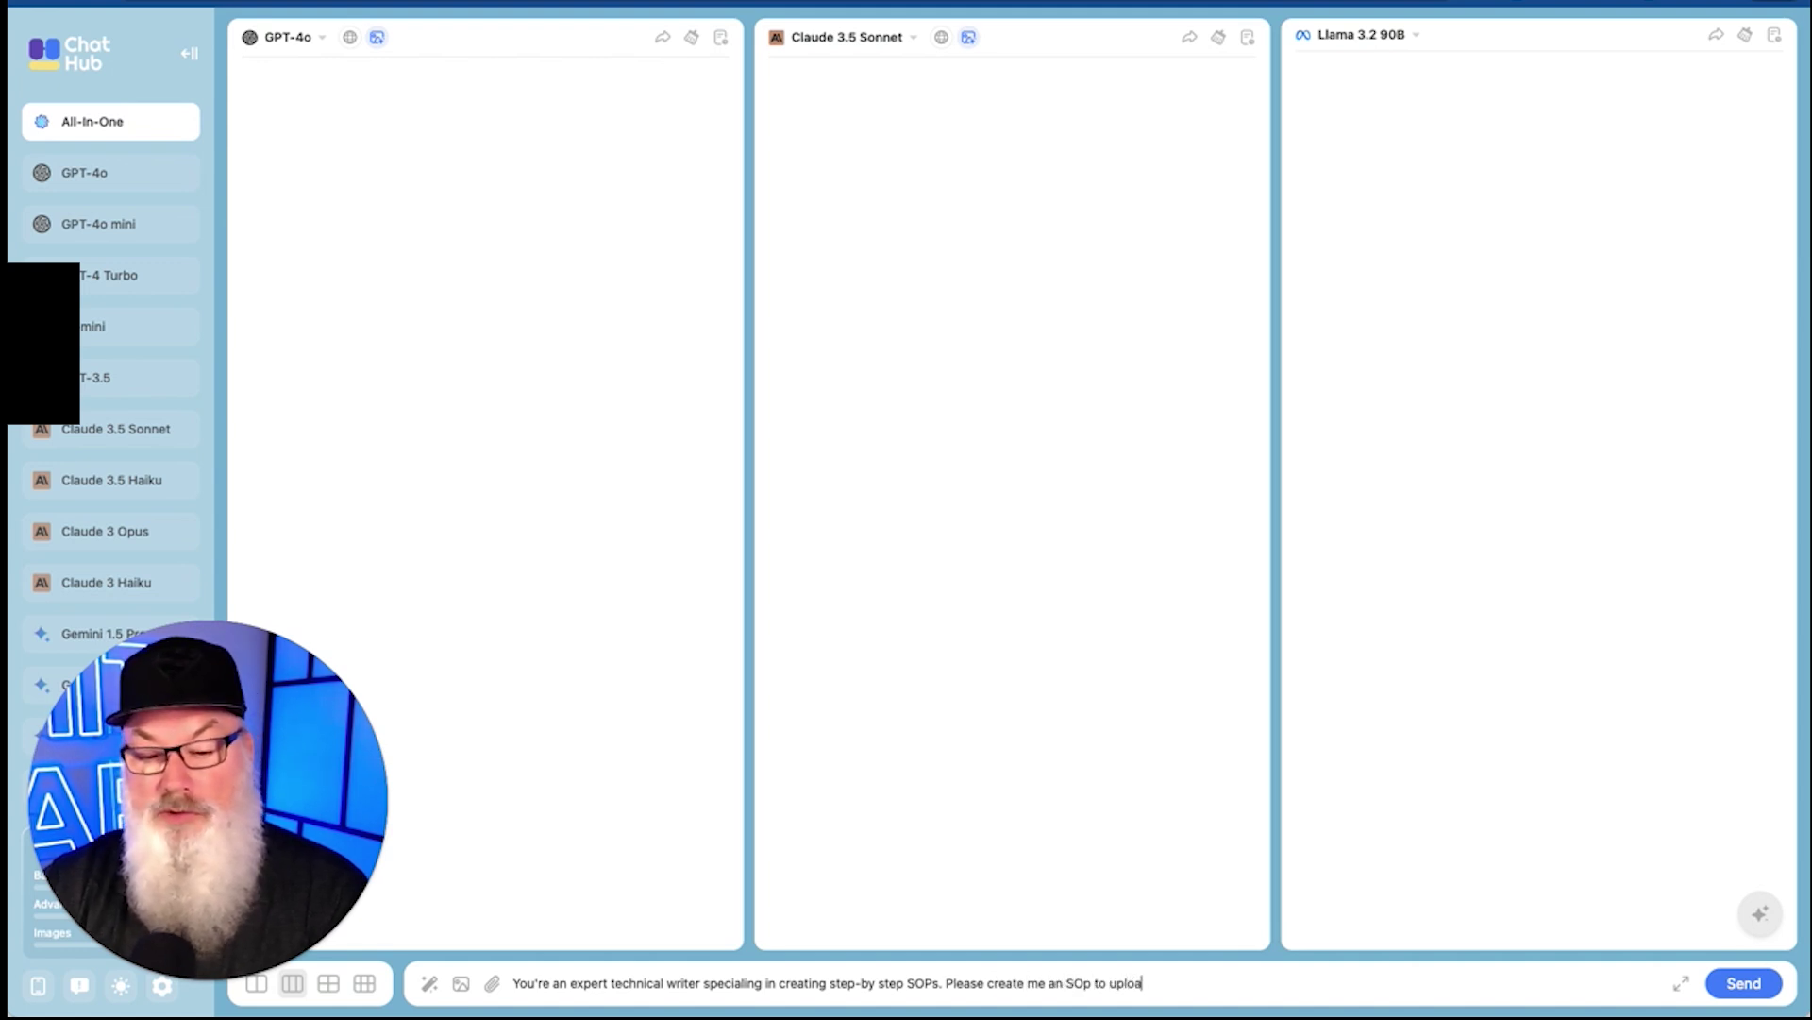
{"action": "type", "text": "d a blog"}
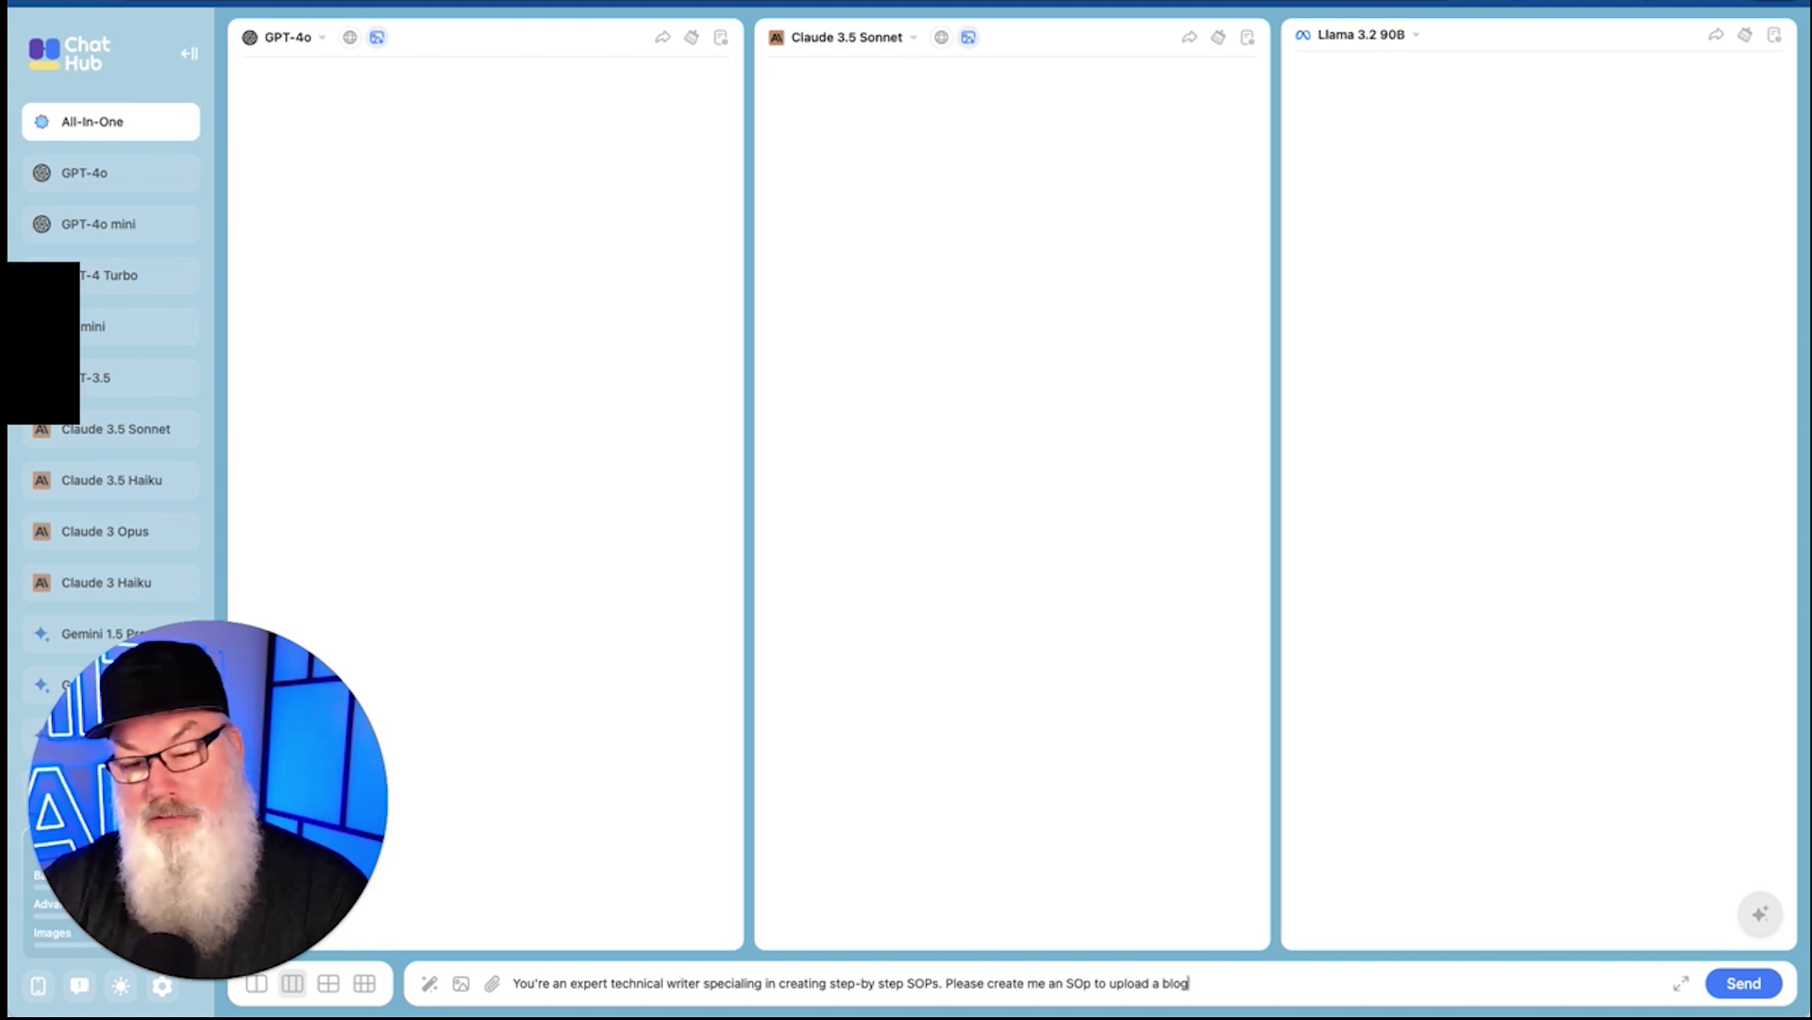
{"action": "type", "text": " post to my "}
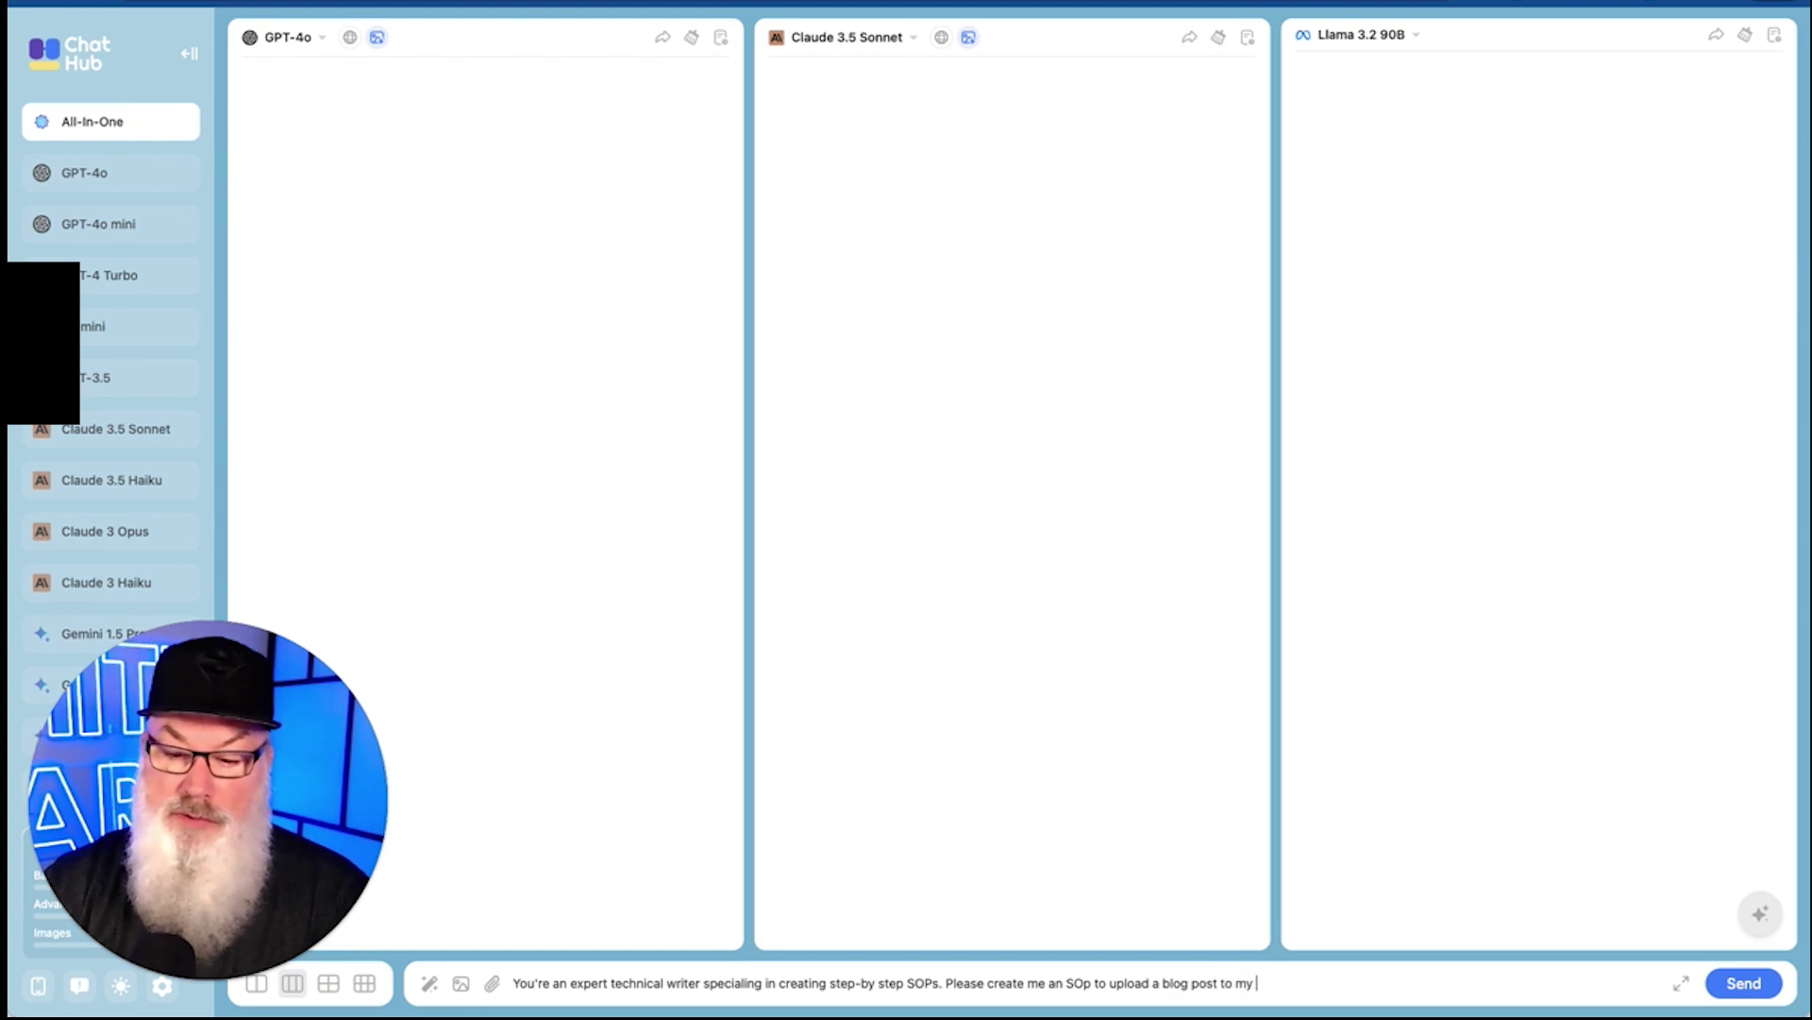
{"action": "type", "text": "wordpress "}
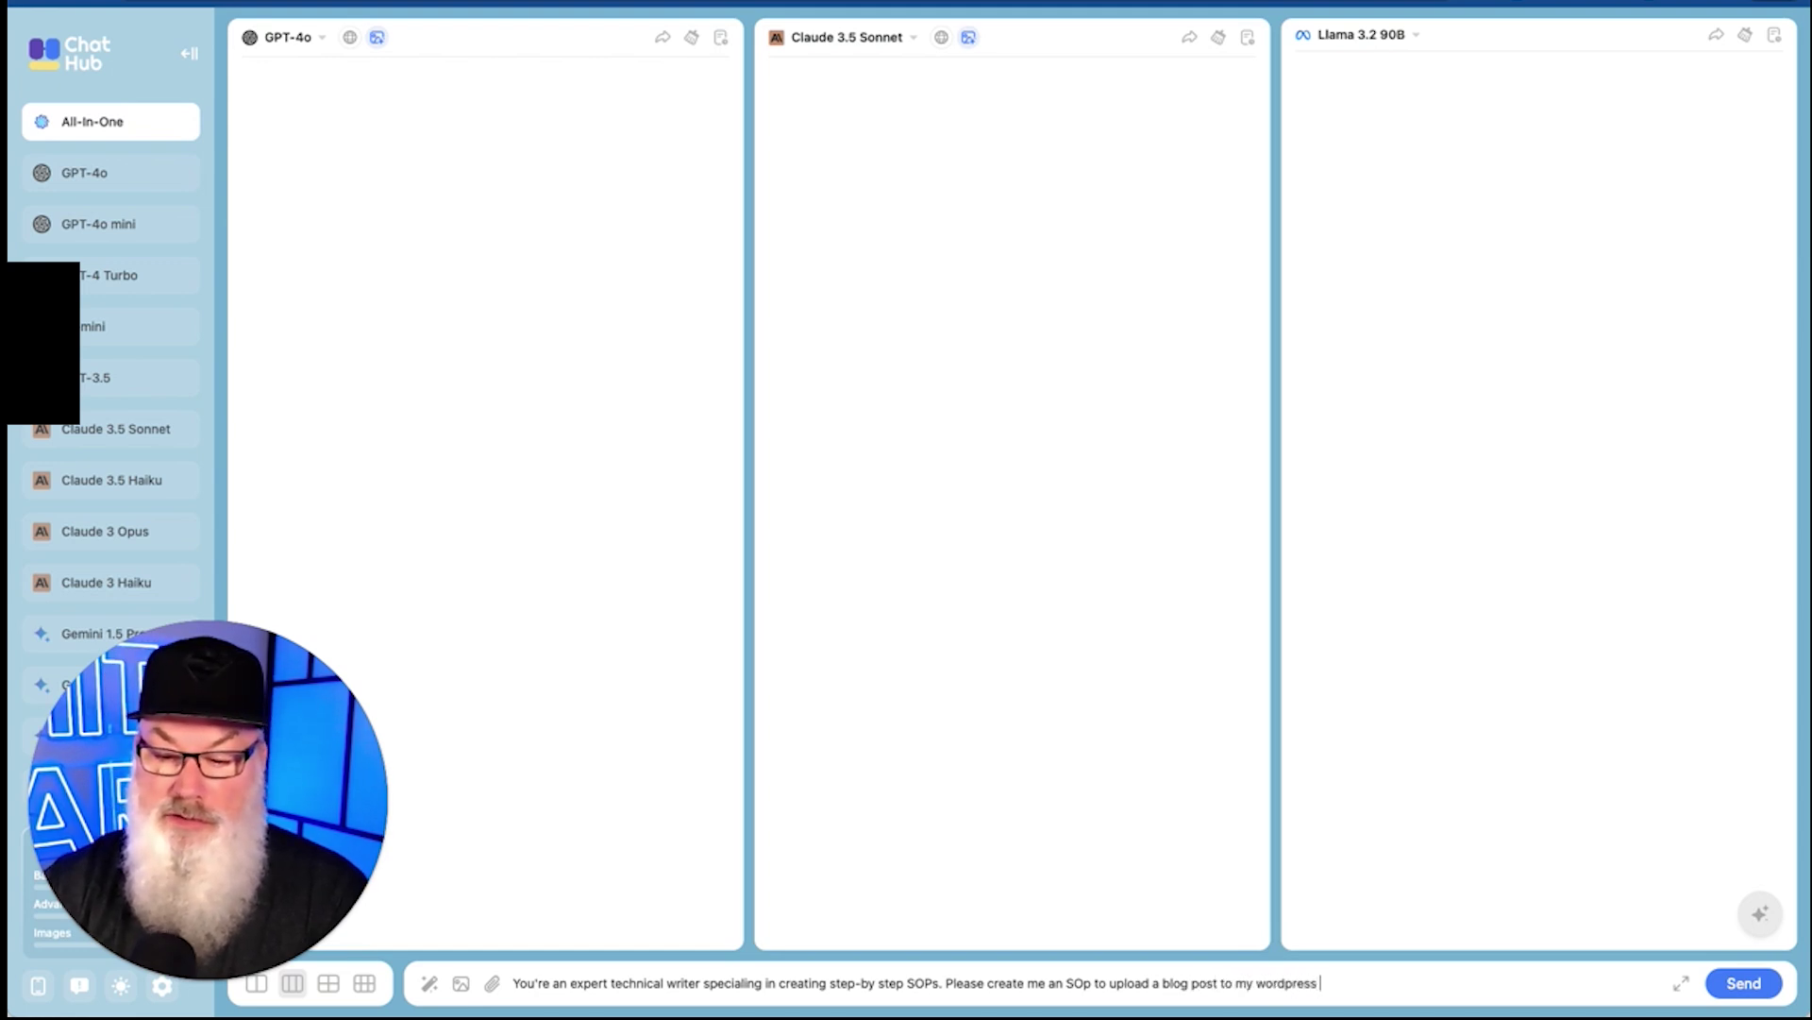
{"action": "type", "text": "website and o"}
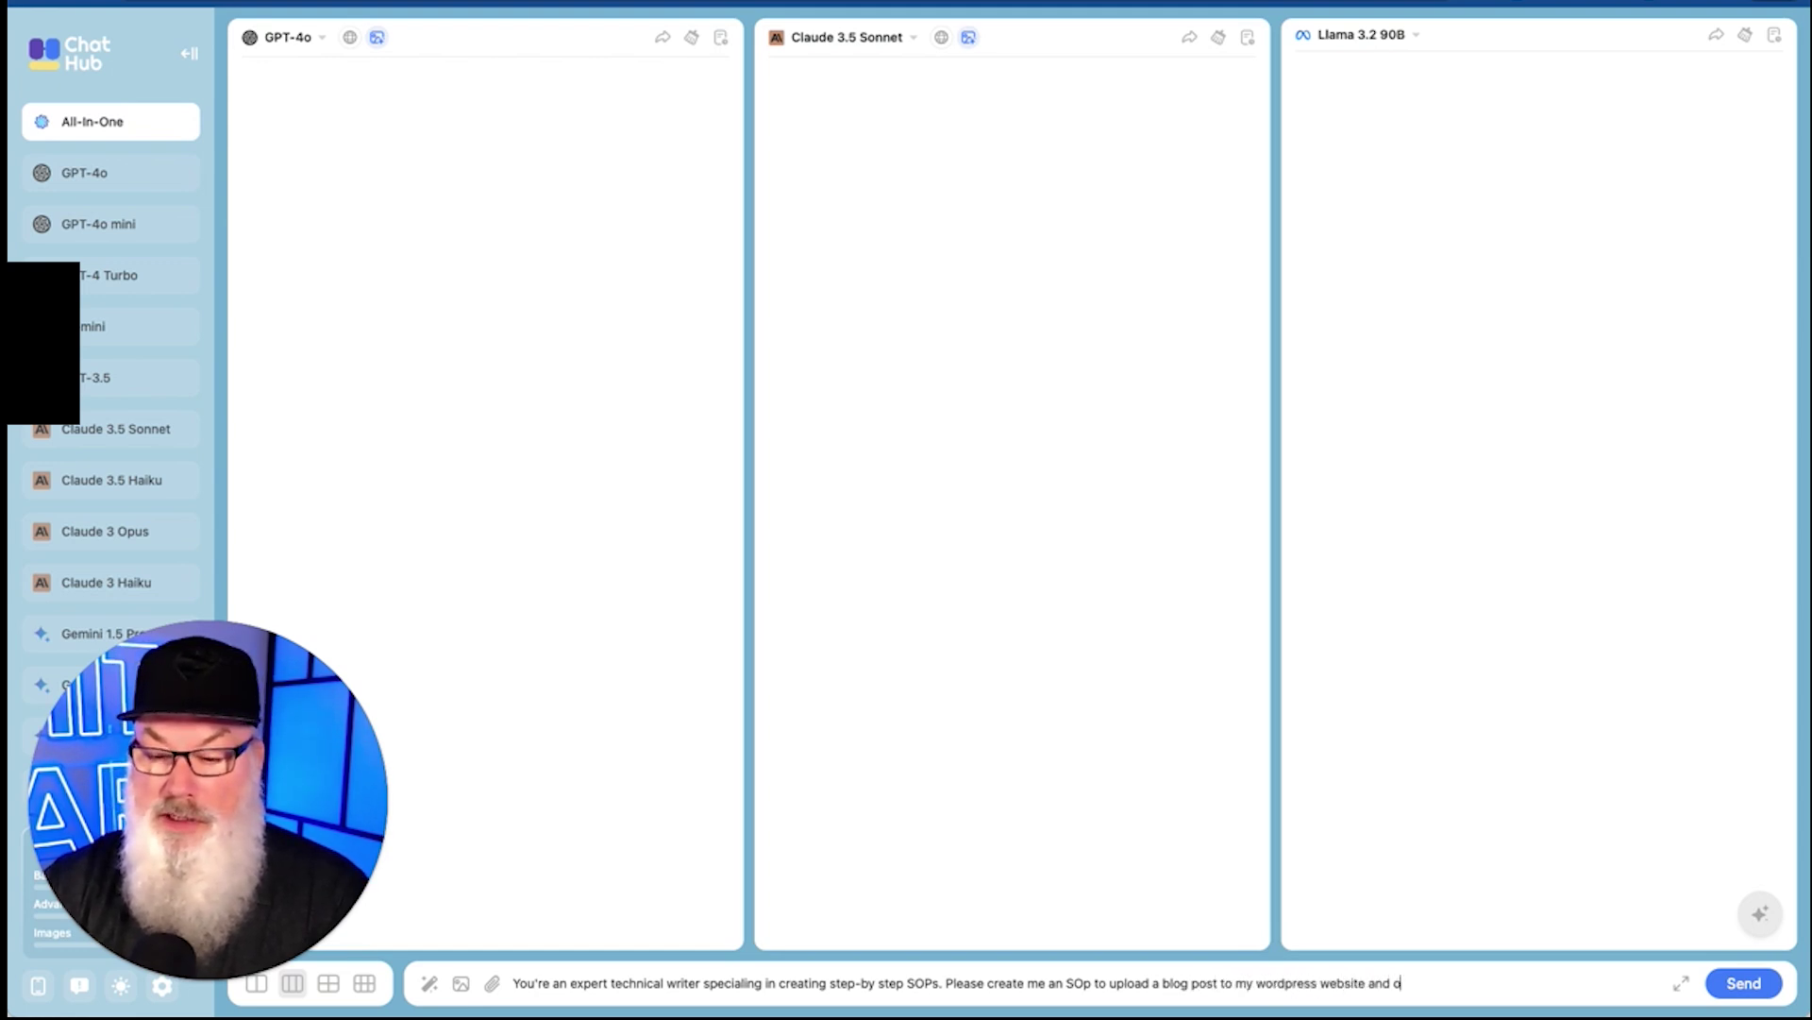
{"action": "type", "text": "ptimize for s"}
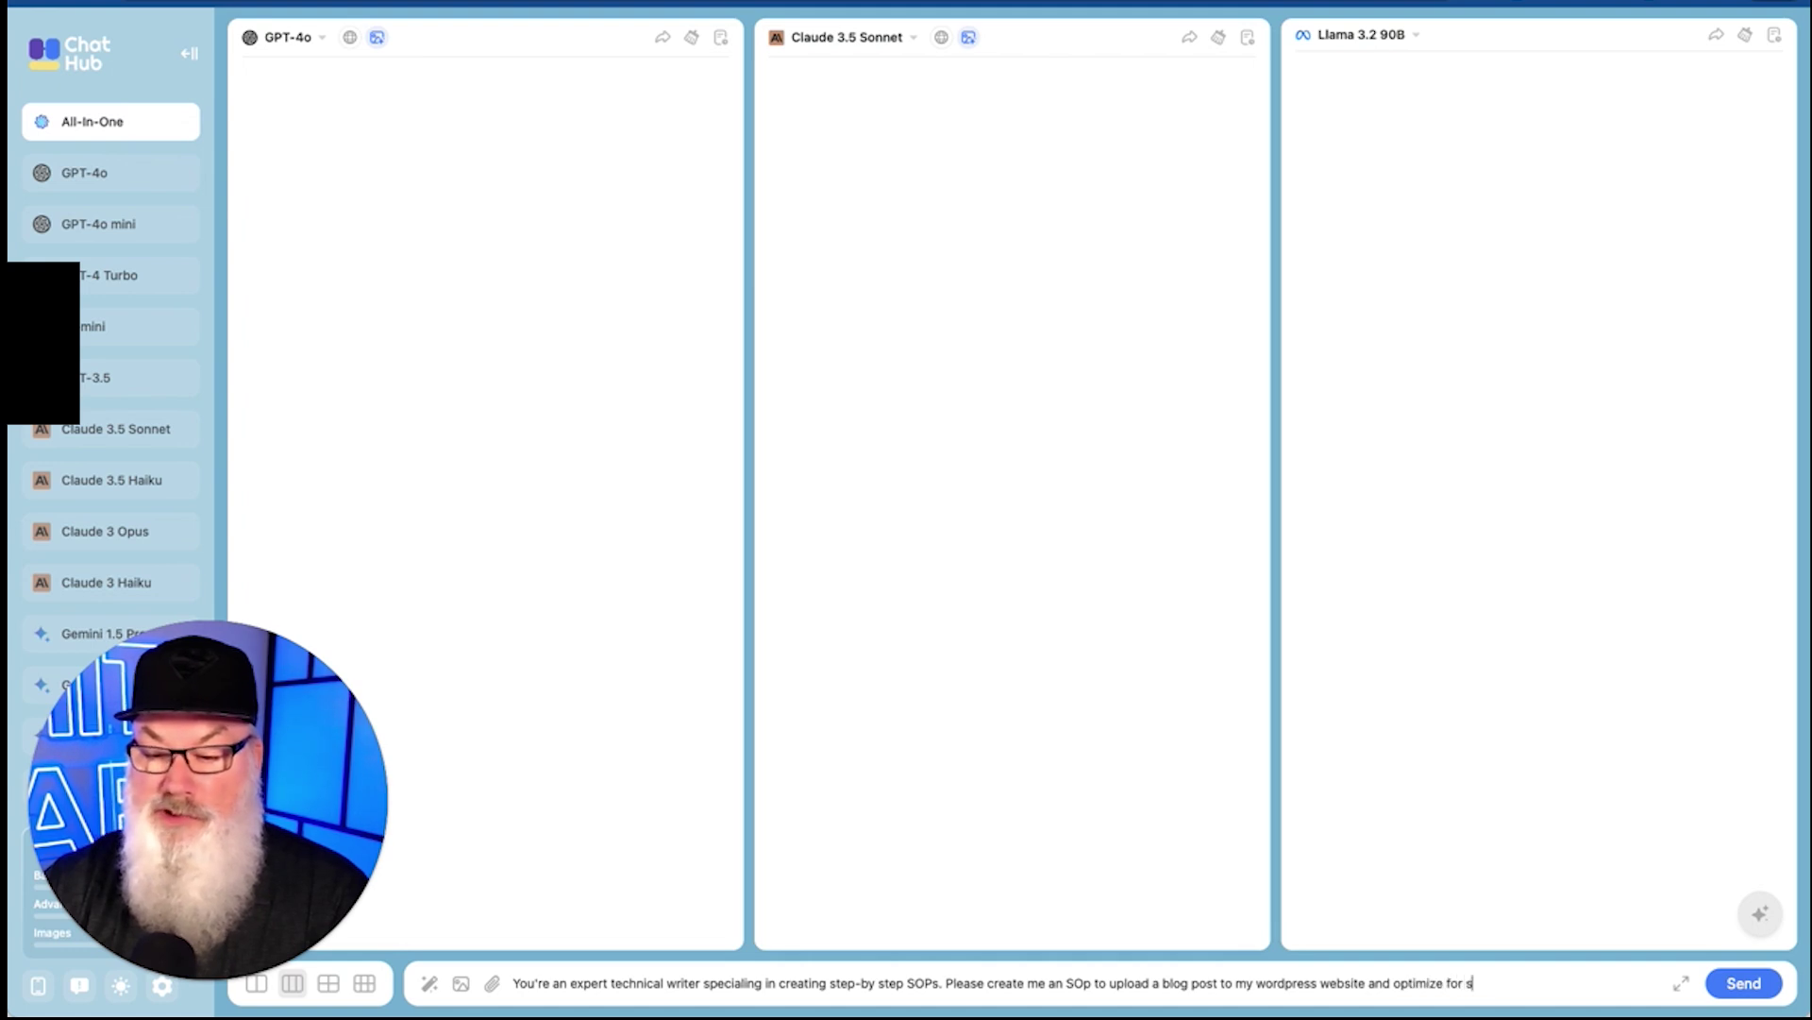
{"action": "type", "text": "eo using"}
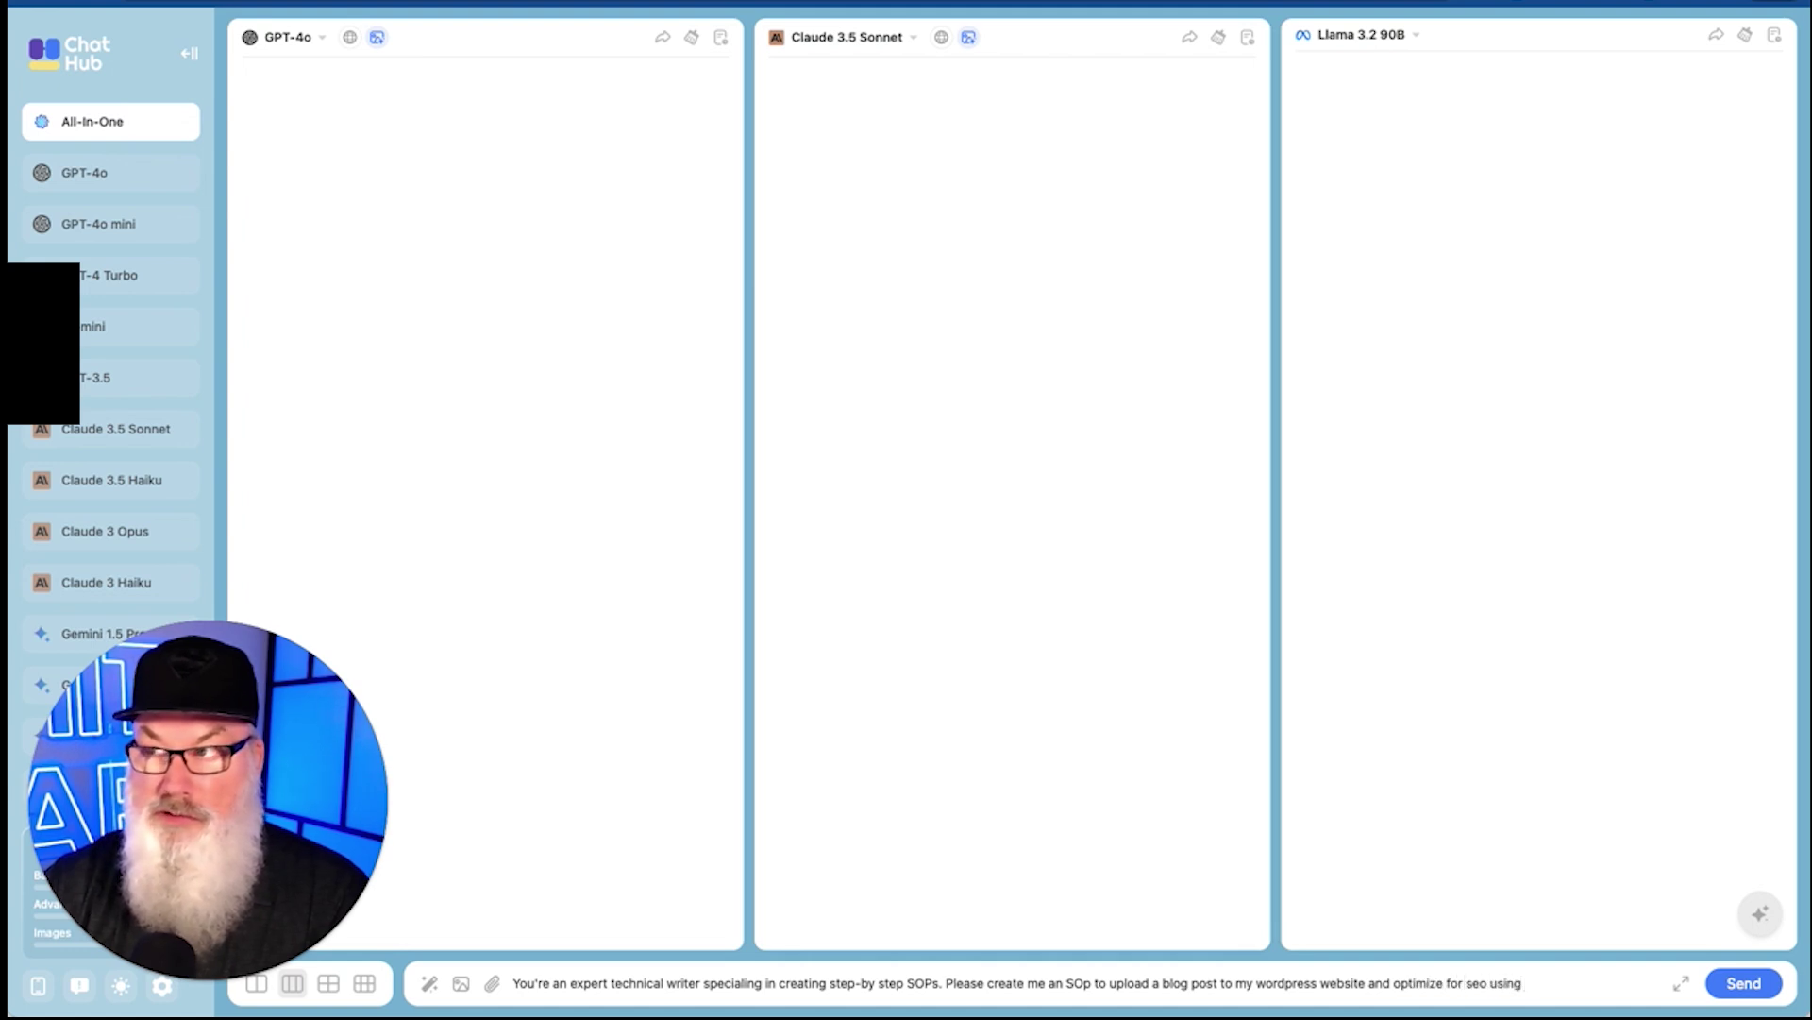
{"action": "type", "text": " Yoast SO"}
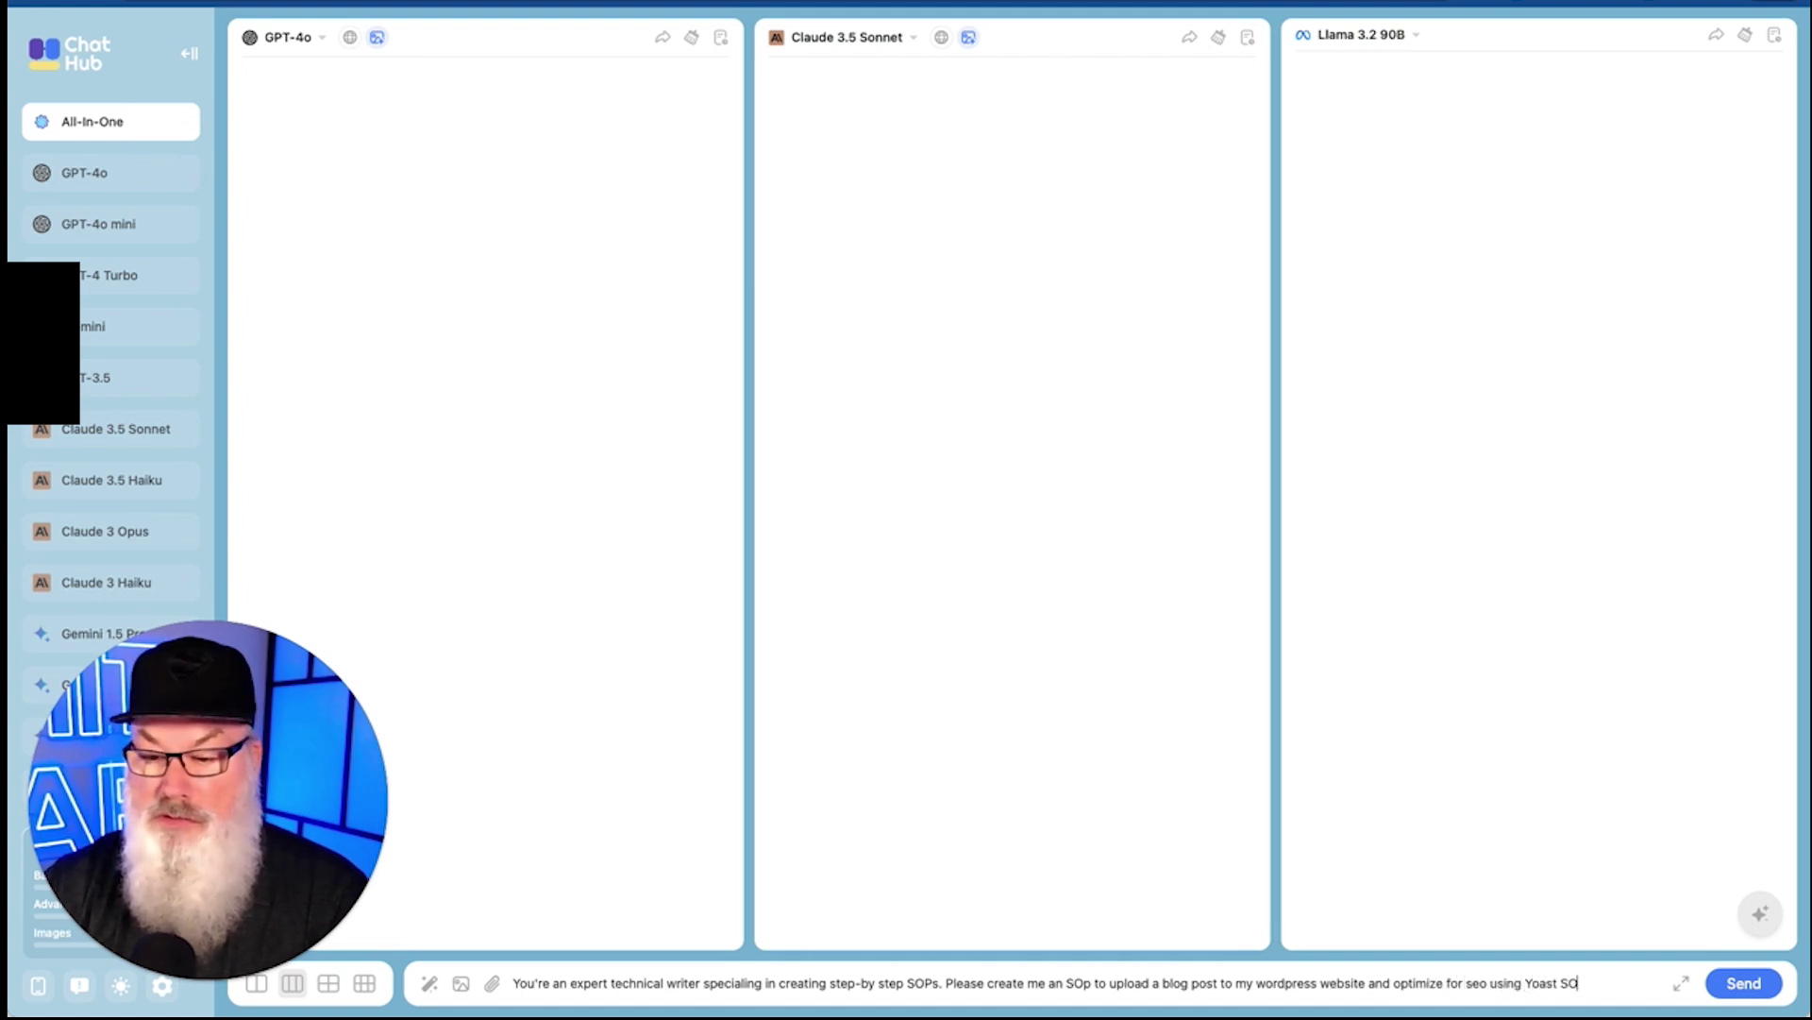
{"action": "key", "text": "BackSpace"}
{"action": "type", "text": "EO. Please"}
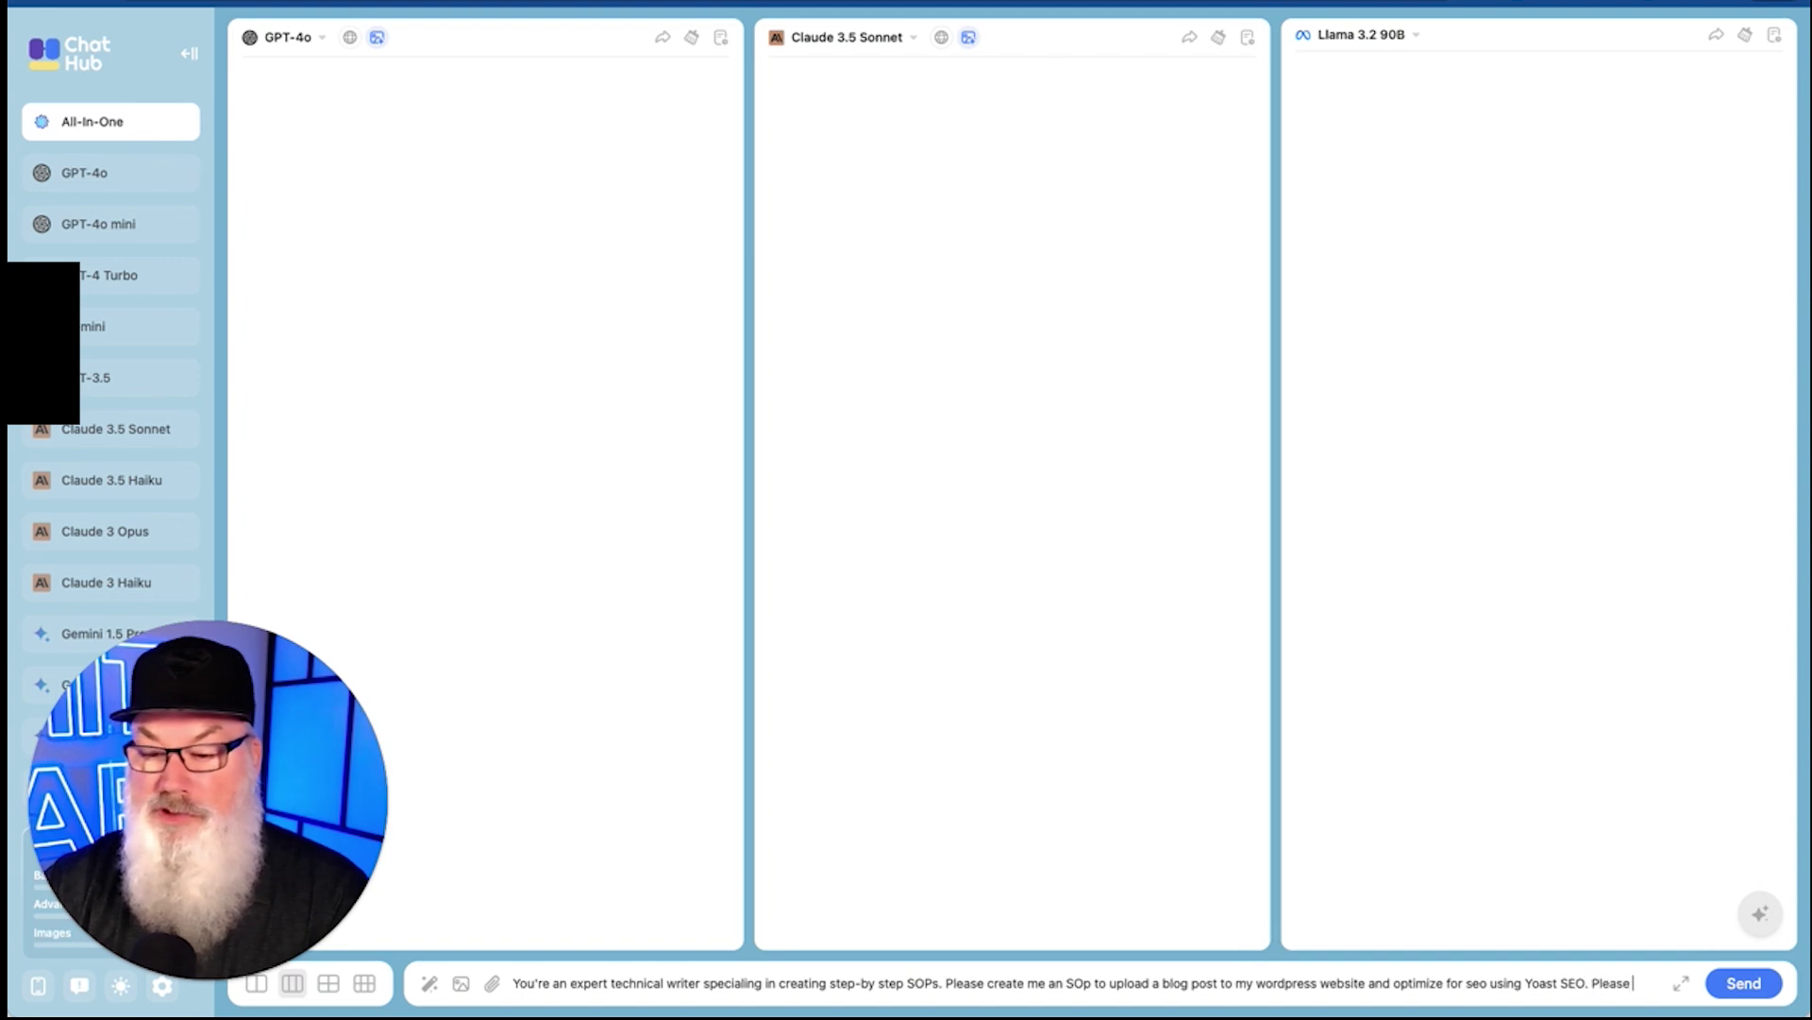
{"action": "type", "text": " ask"}
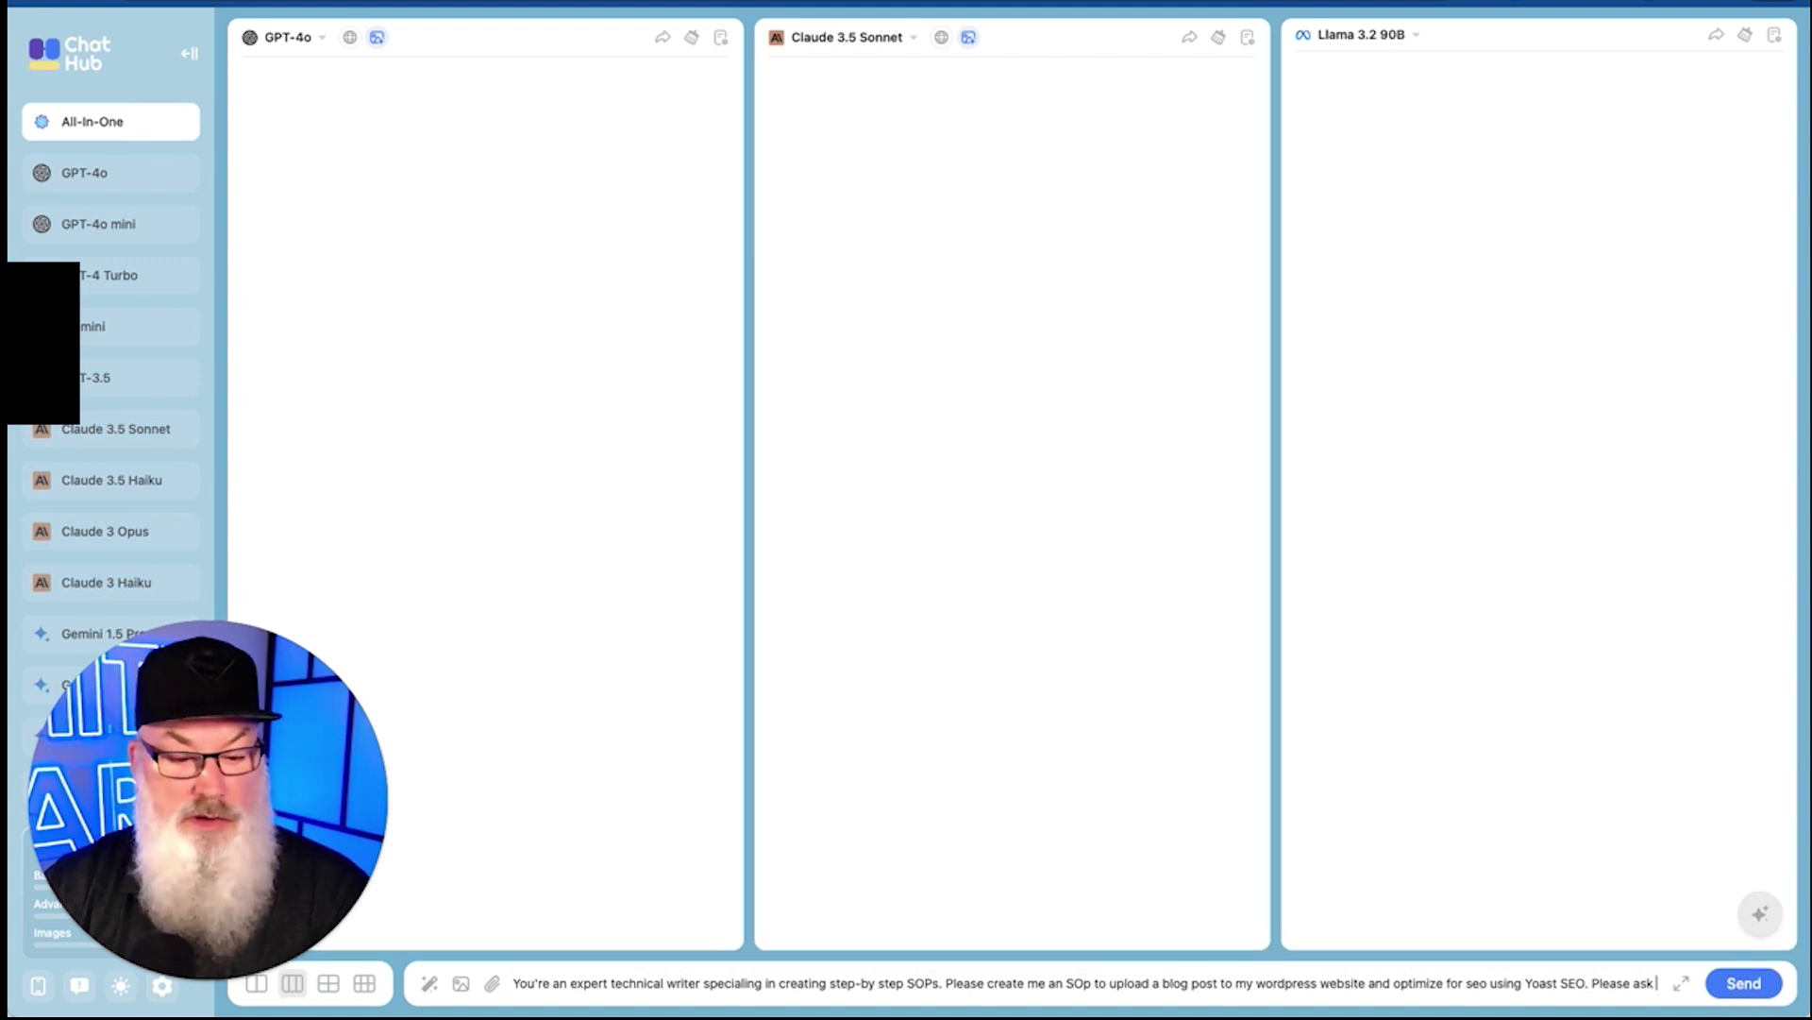
{"action": "type", "text": " me any qeustions you ha"}
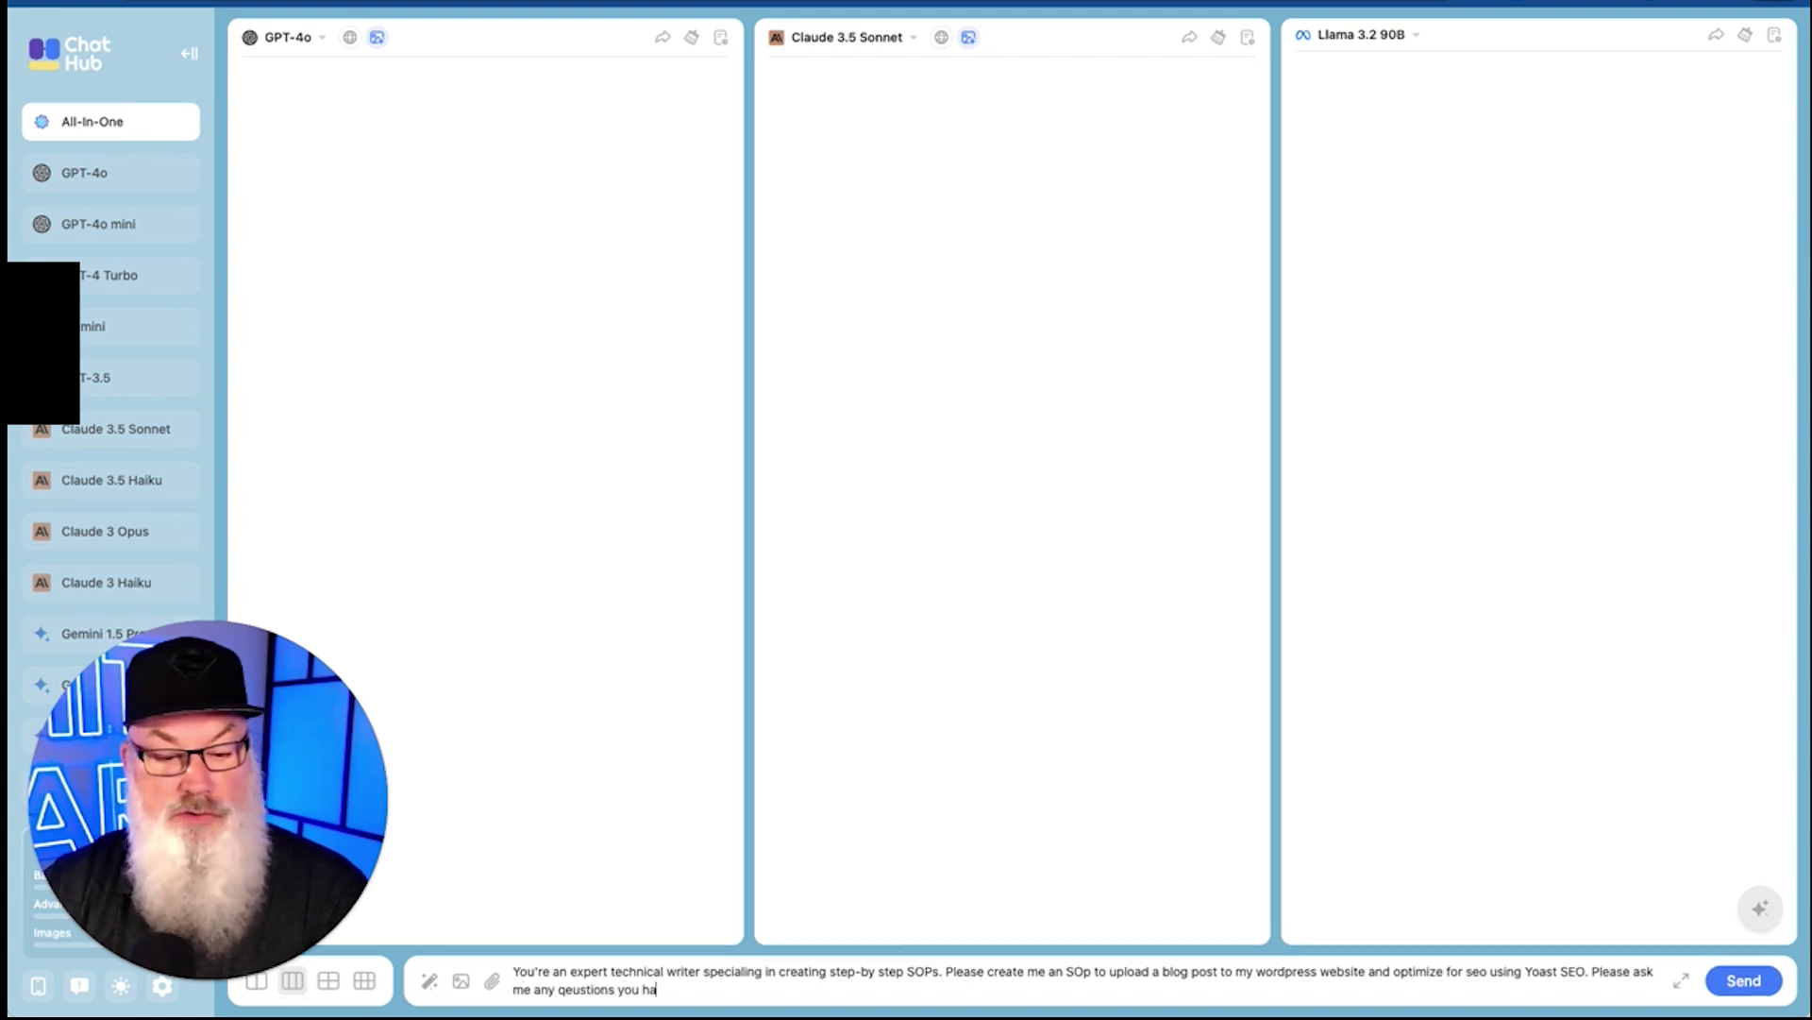
{"action": "type", "text": "ve."}
{"action": "key", "text": "Return"}
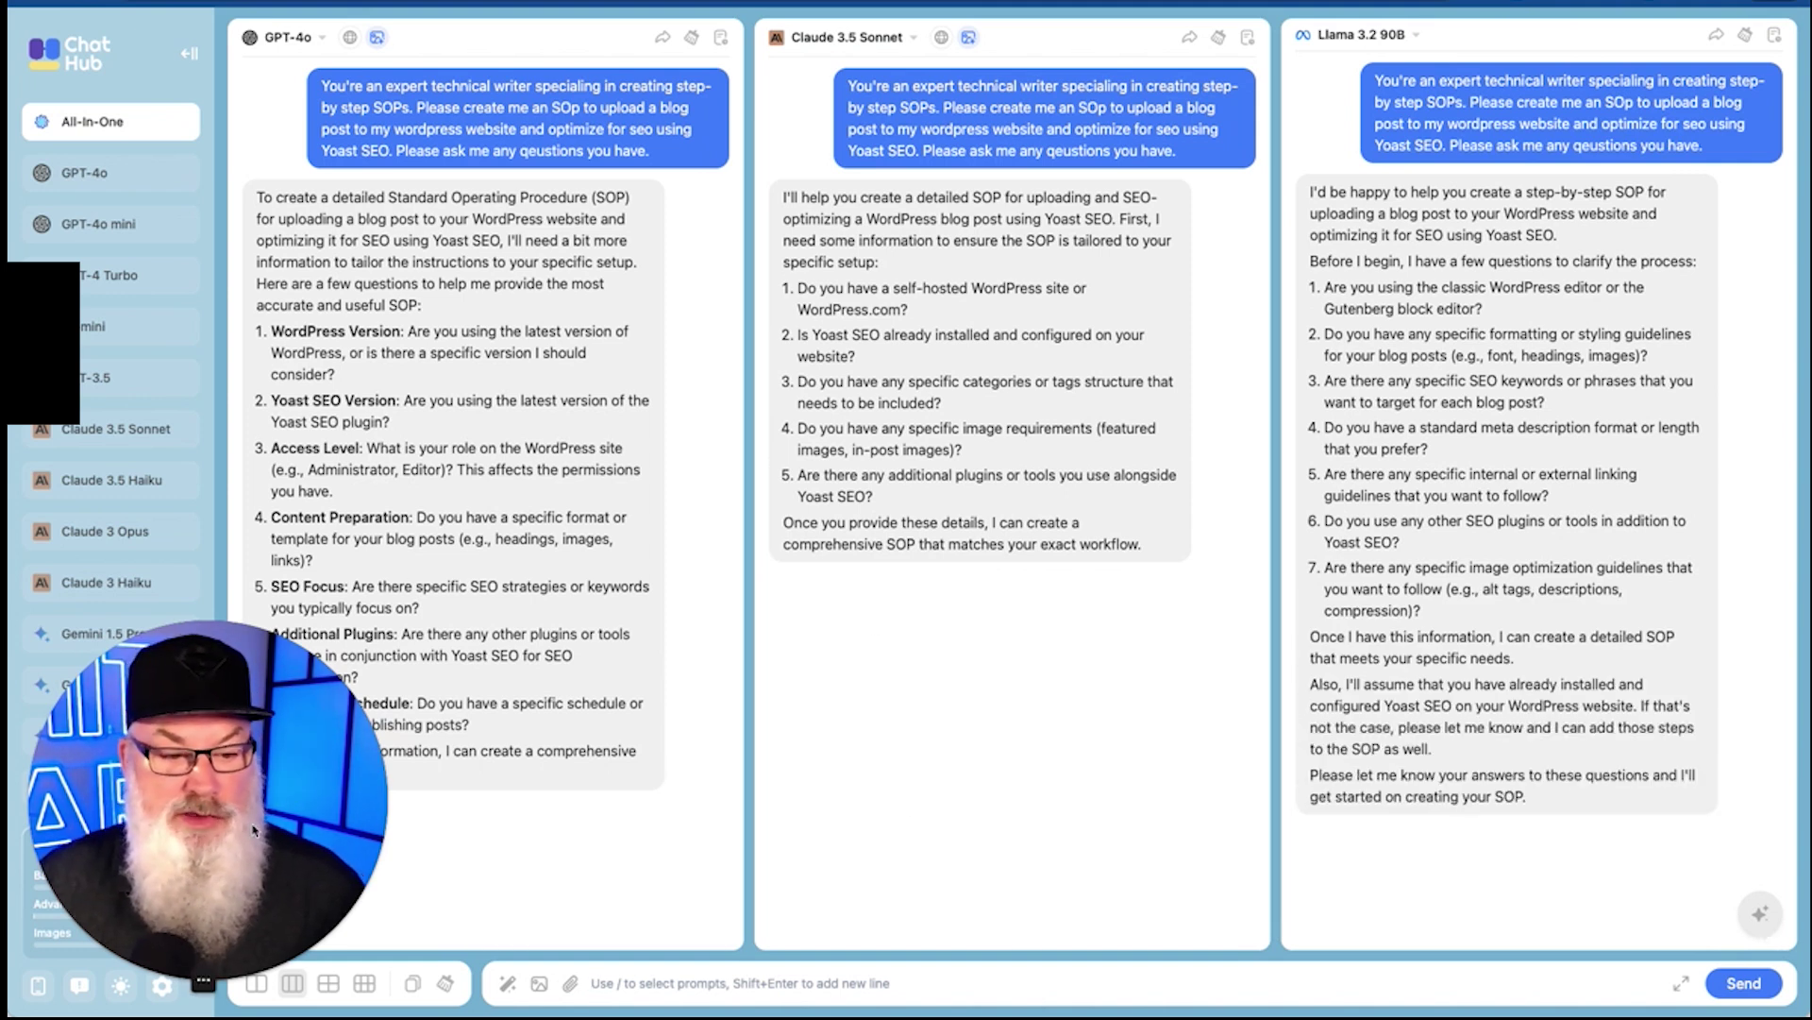
- Let the three models finish their clarifying questions, then focus the message box
{"action": "left_click", "coordinate": [181, 982]}
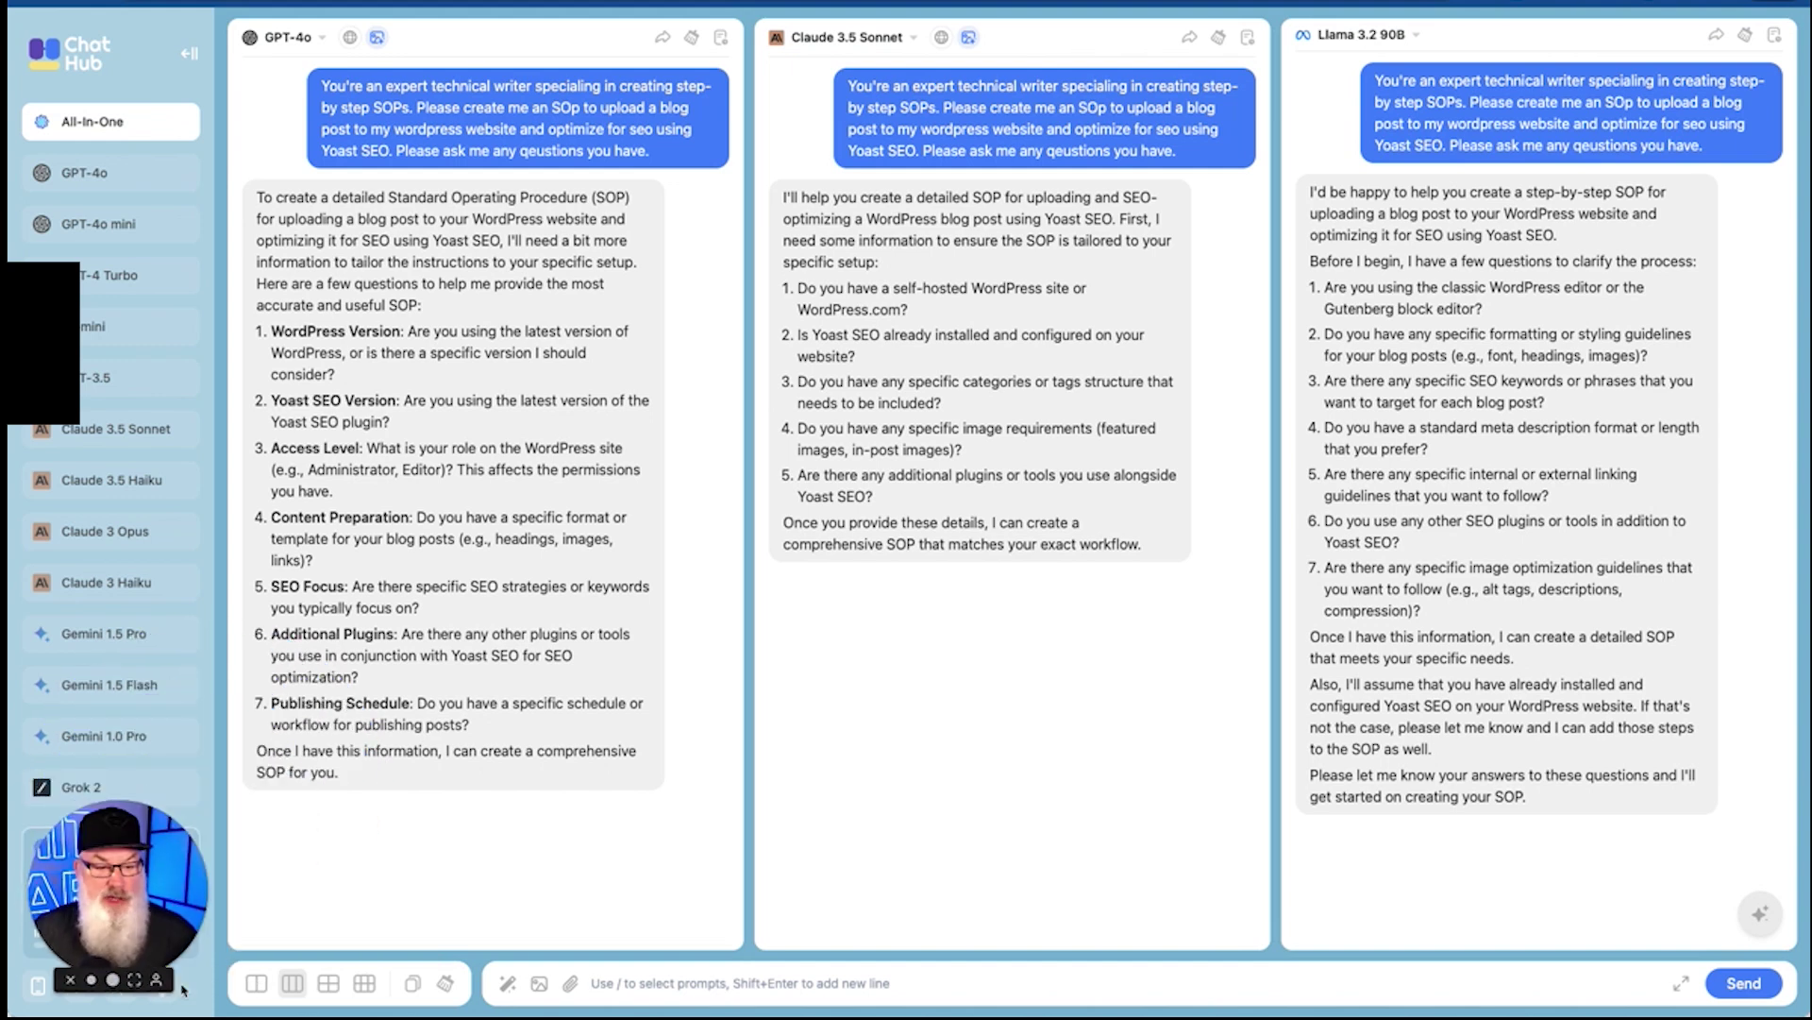
{"action": "left_click", "coordinate": [626, 995]}
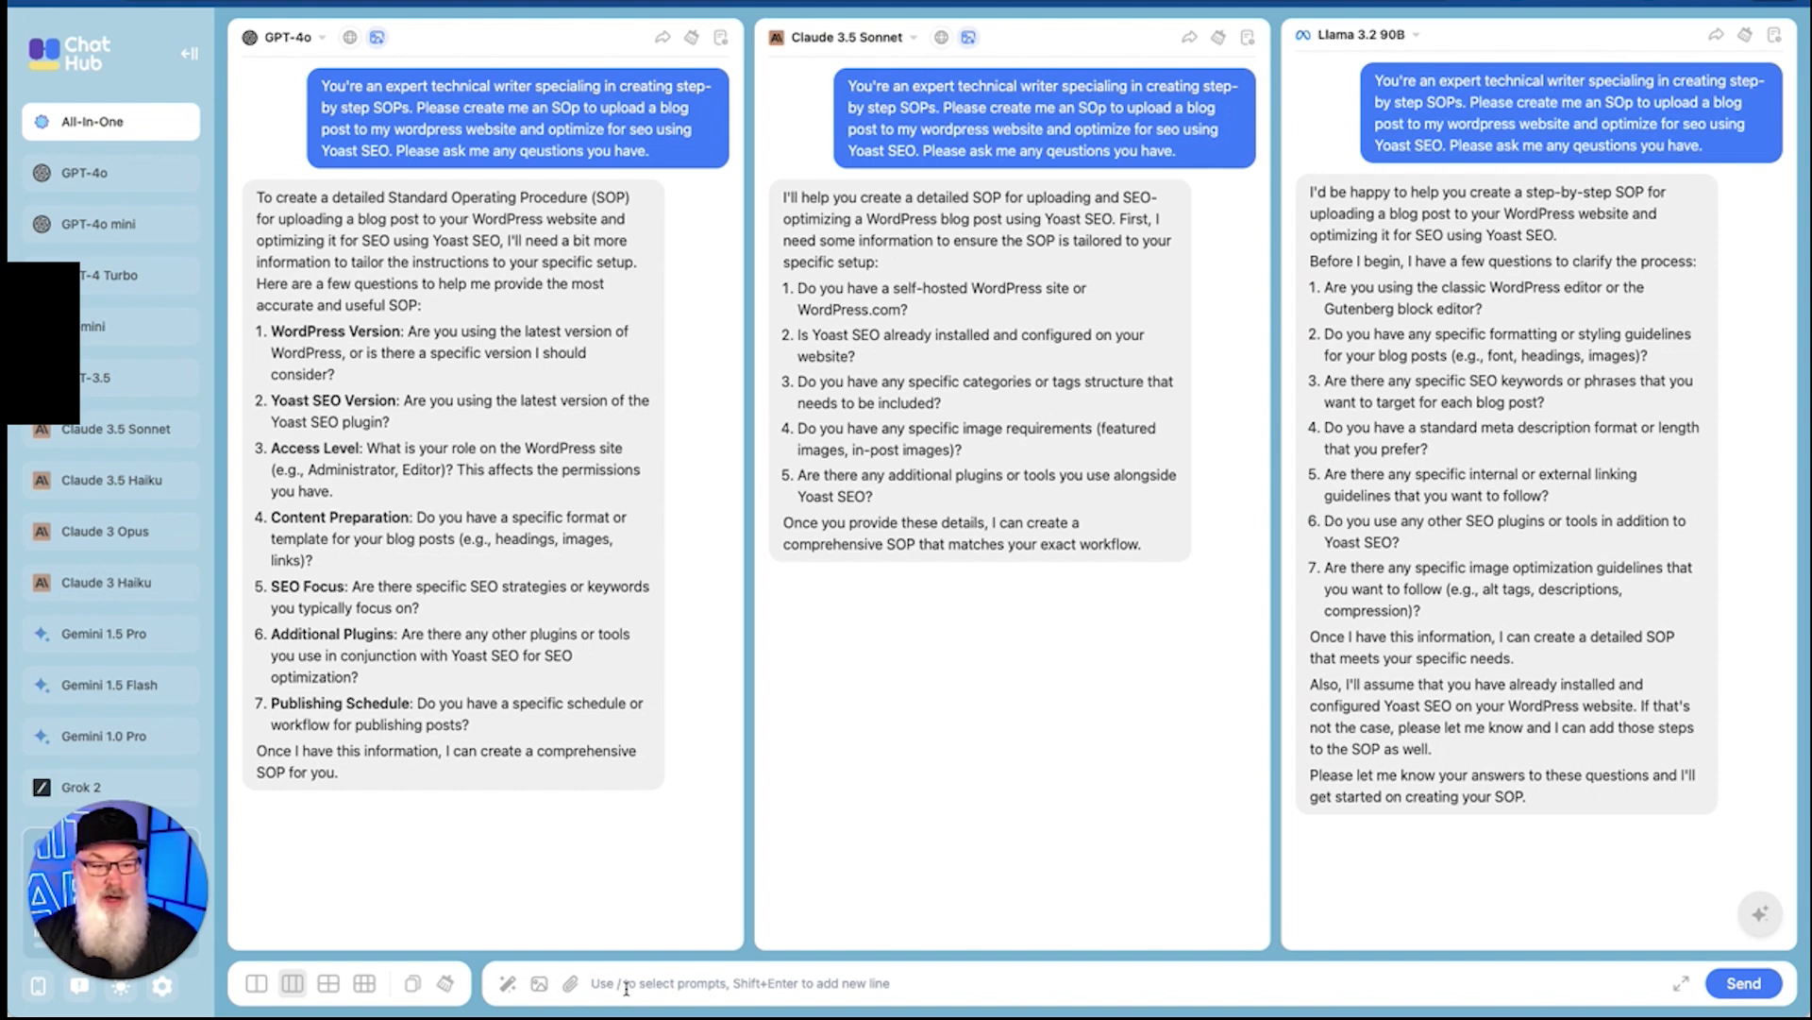
- Reply to all models: '1 - Self hosted', '2 - latest version of Yoast', '3 - Editor level access'
{"action": "type", "text": "1 - Self hosted"}
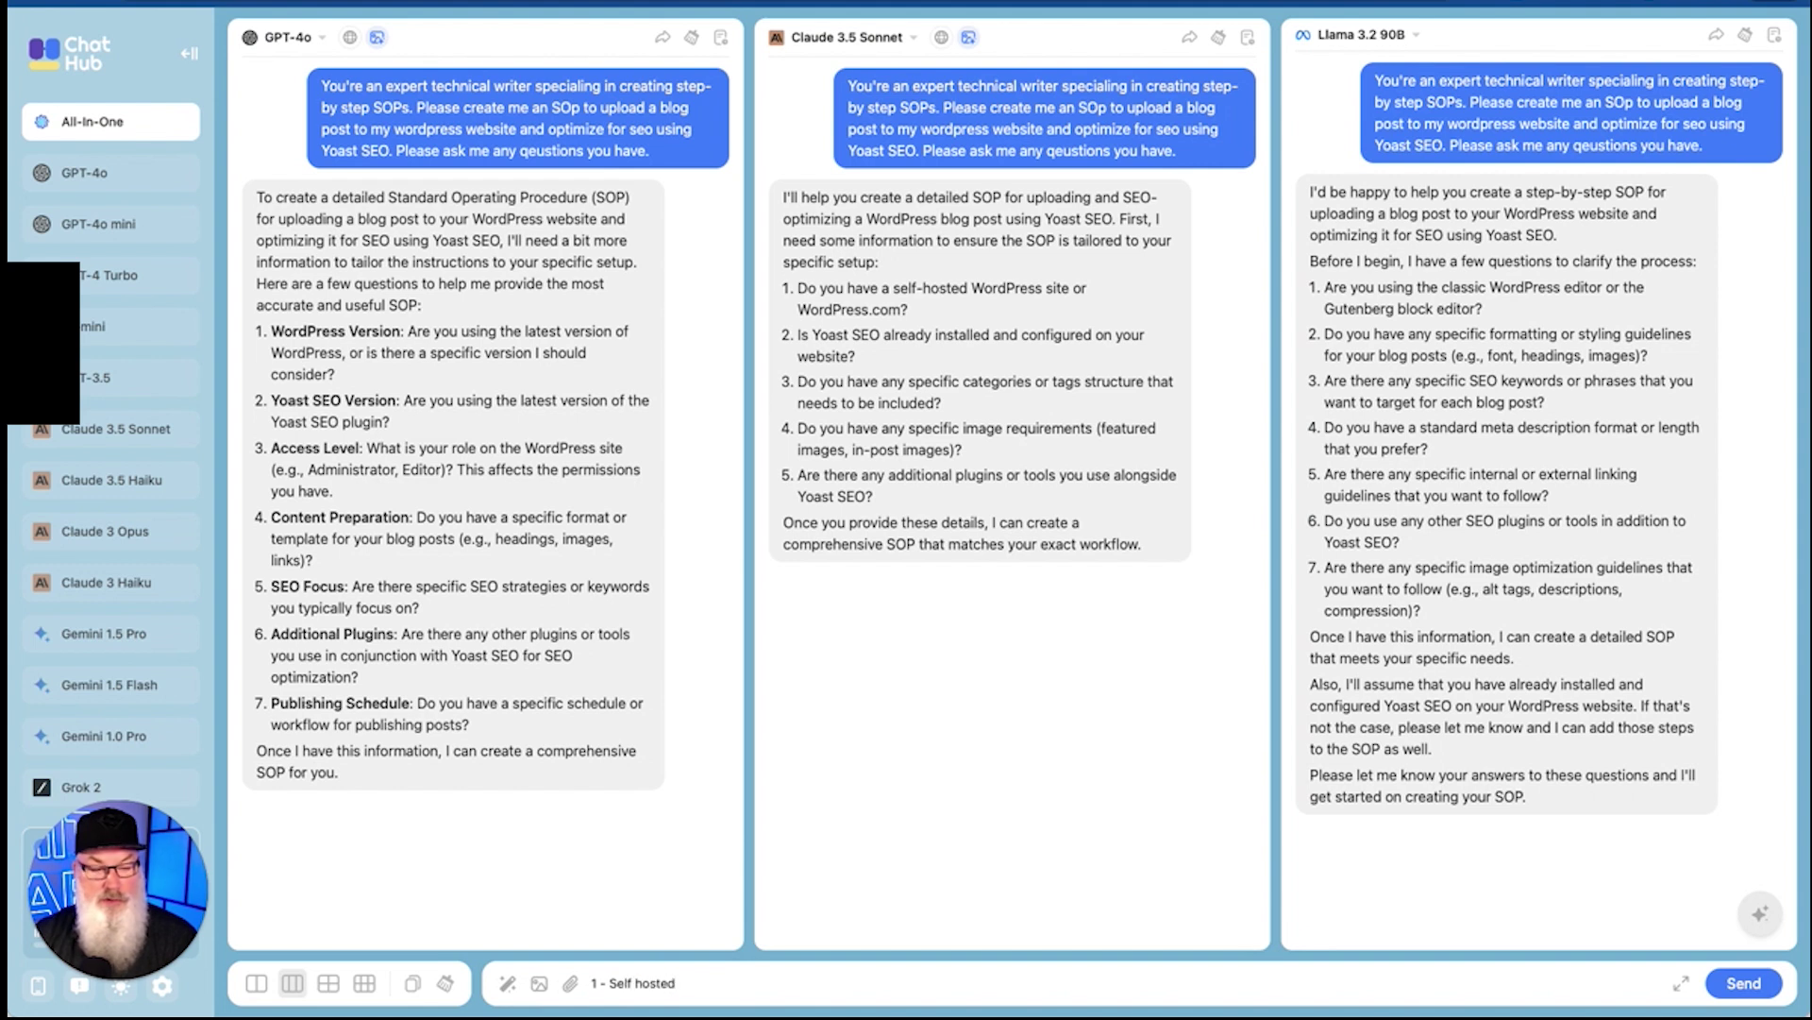
{"action": "key", "text": "shift+Return"}
{"action": "type", "text": "2 - latest version"}
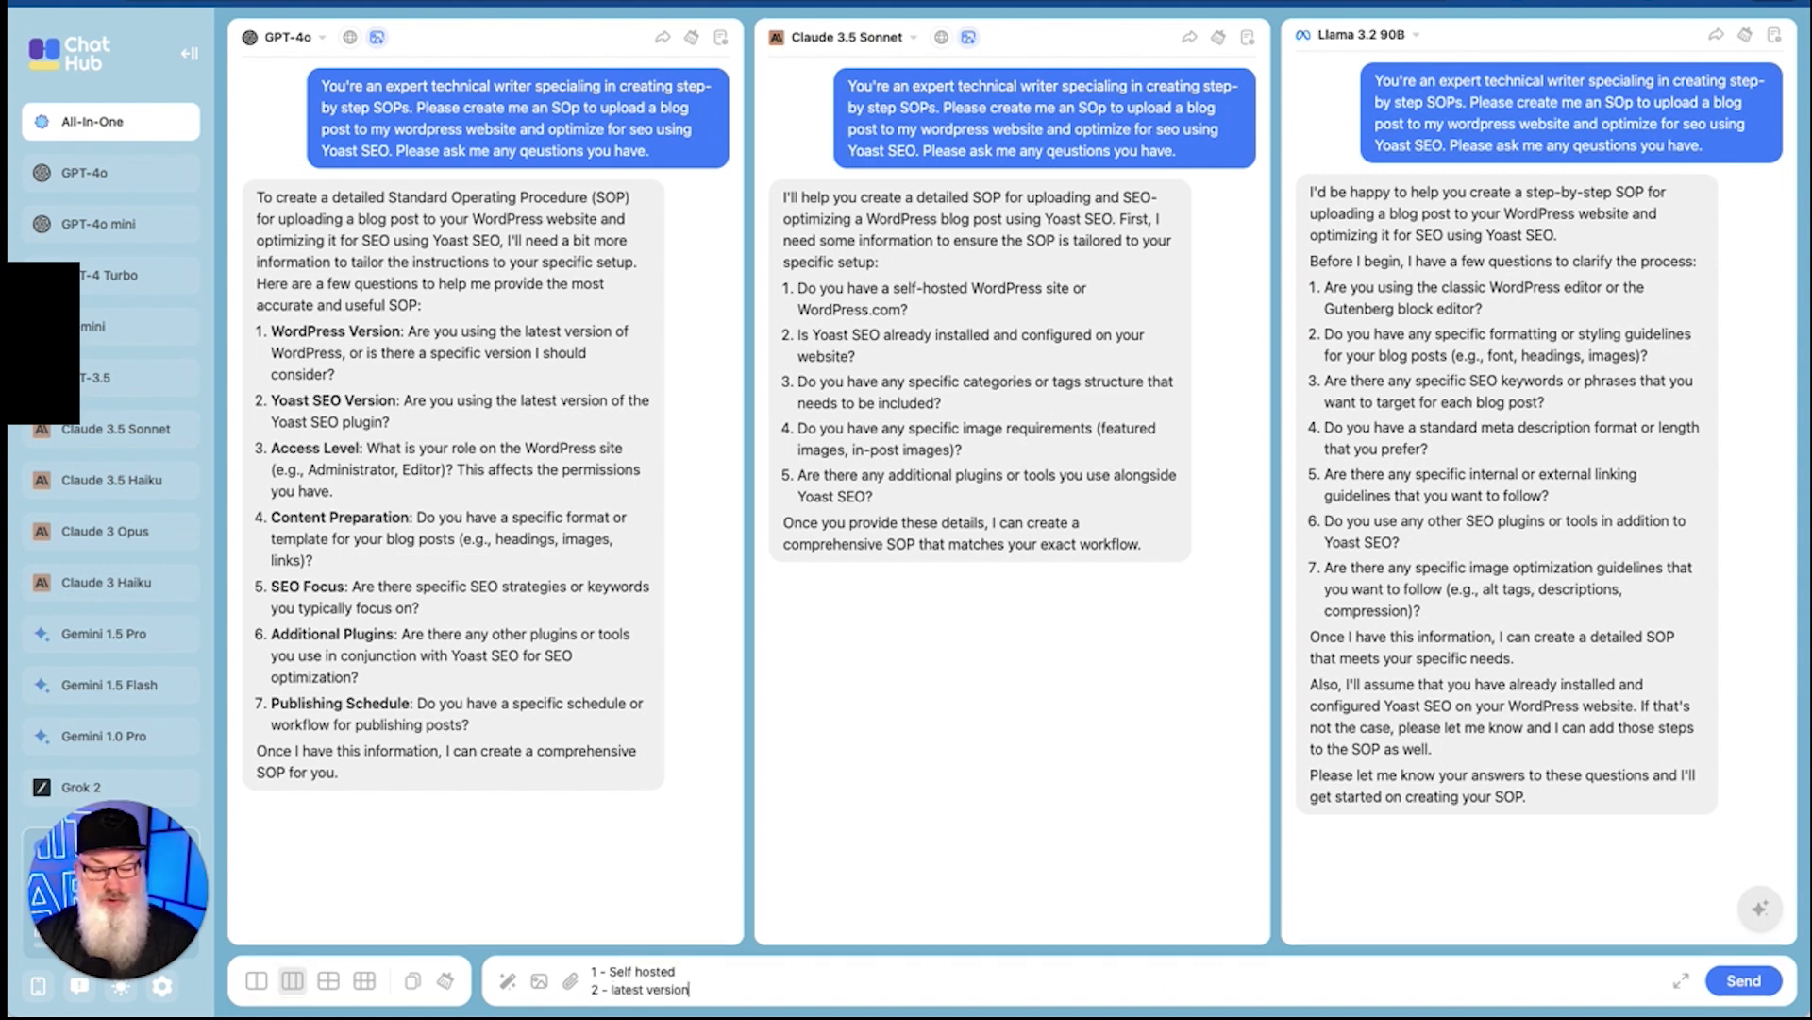
{"action": "type", "text": " of Yoast"}
{"action": "key", "text": "shift+Return"}
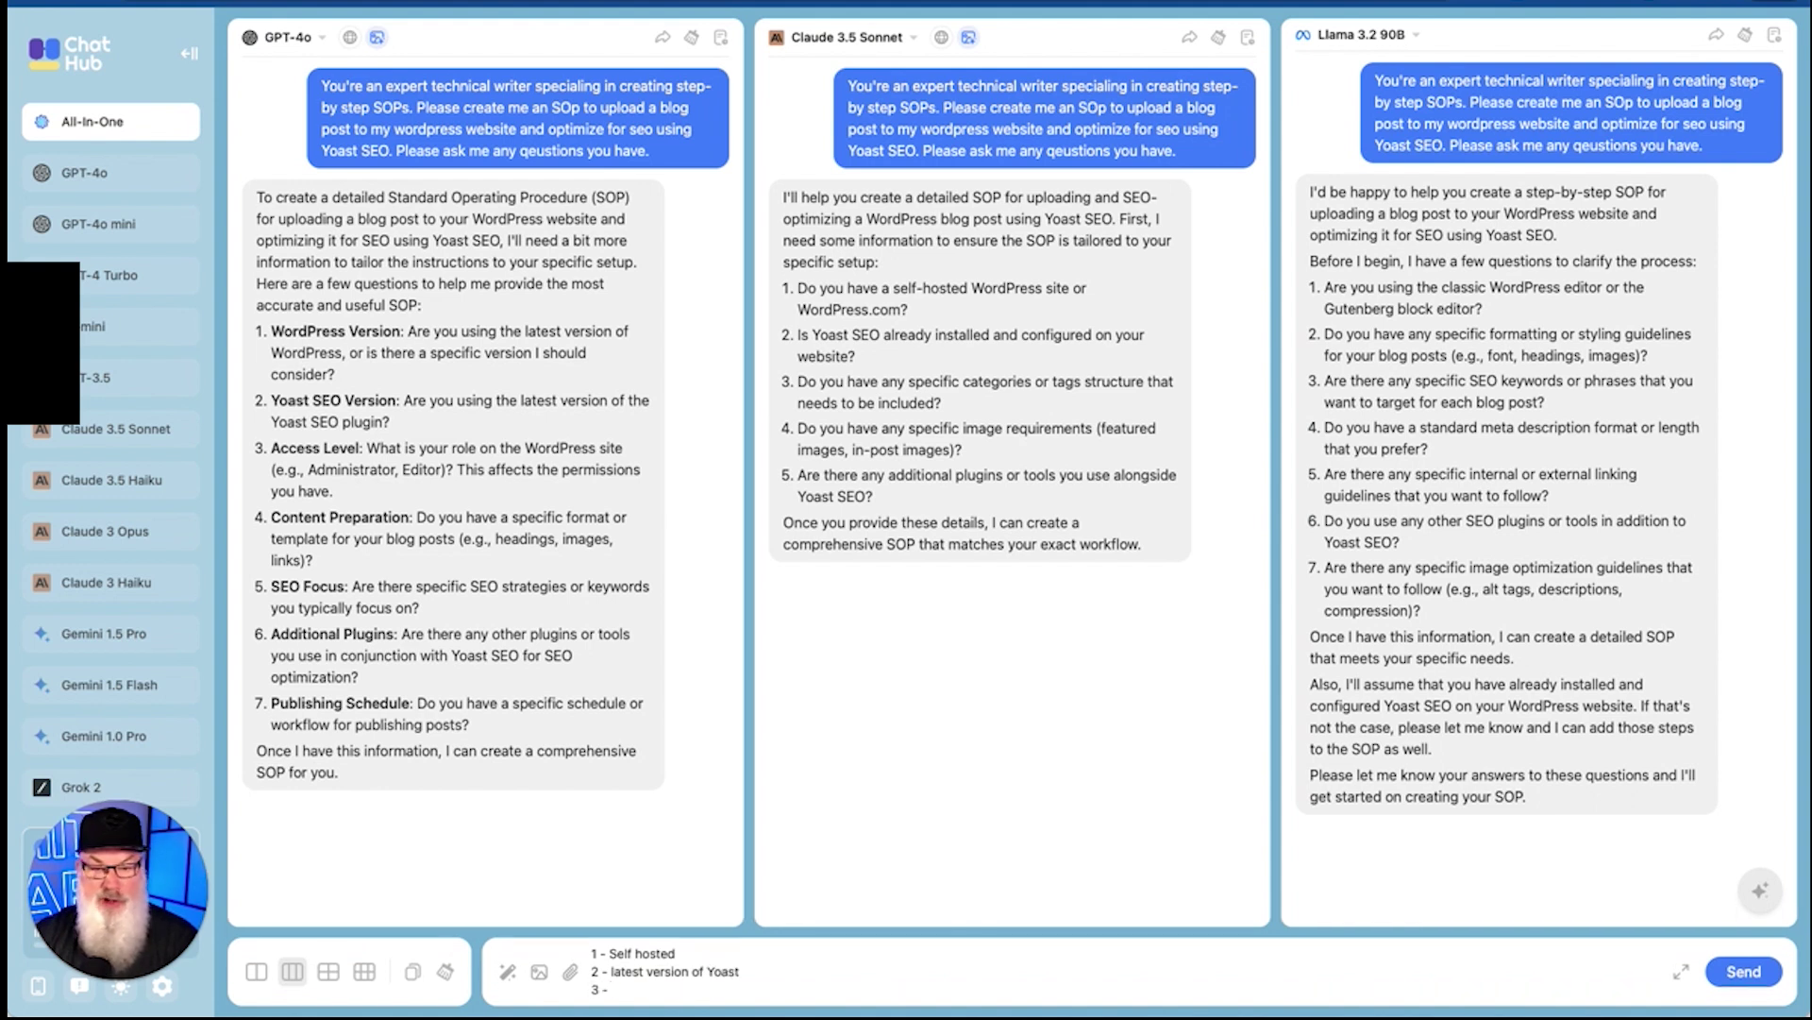
{"action": "type", "text": "3 - Admin leven"}
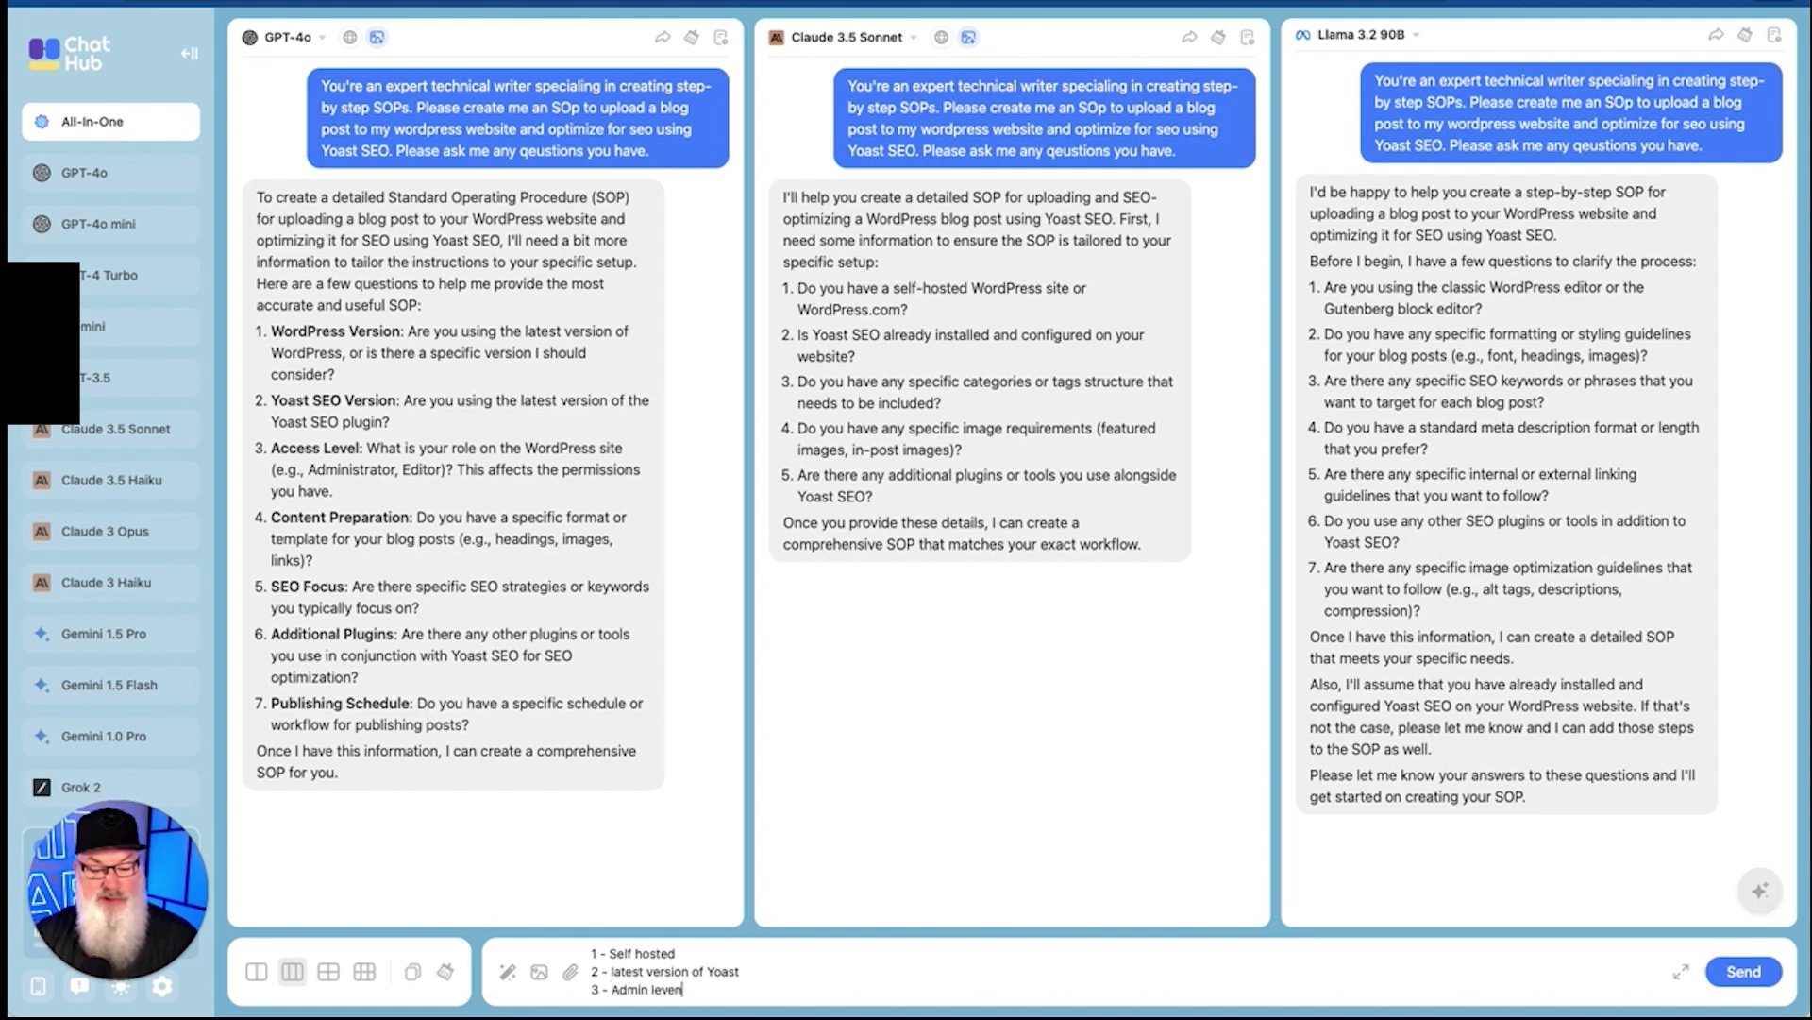
{"action": "key", "text": "BackSpace"}
{"action": "type", "text": "l"}
{"action": "key", "text": "BackSpace"}
{"action": "key", "text": "BackSpace"}
{"action": "key", "text": "BackSpace"}
{"action": "key", "text": "BackSpace"}
{"action": "key", "text": "BackSpace"}
{"action": "key", "text": "BackSpace"}
{"action": "key", "text": "BackSpace"}
{"action": "type", "text": "Editor level access"}
{"action": "key", "text": "shift+Return"}
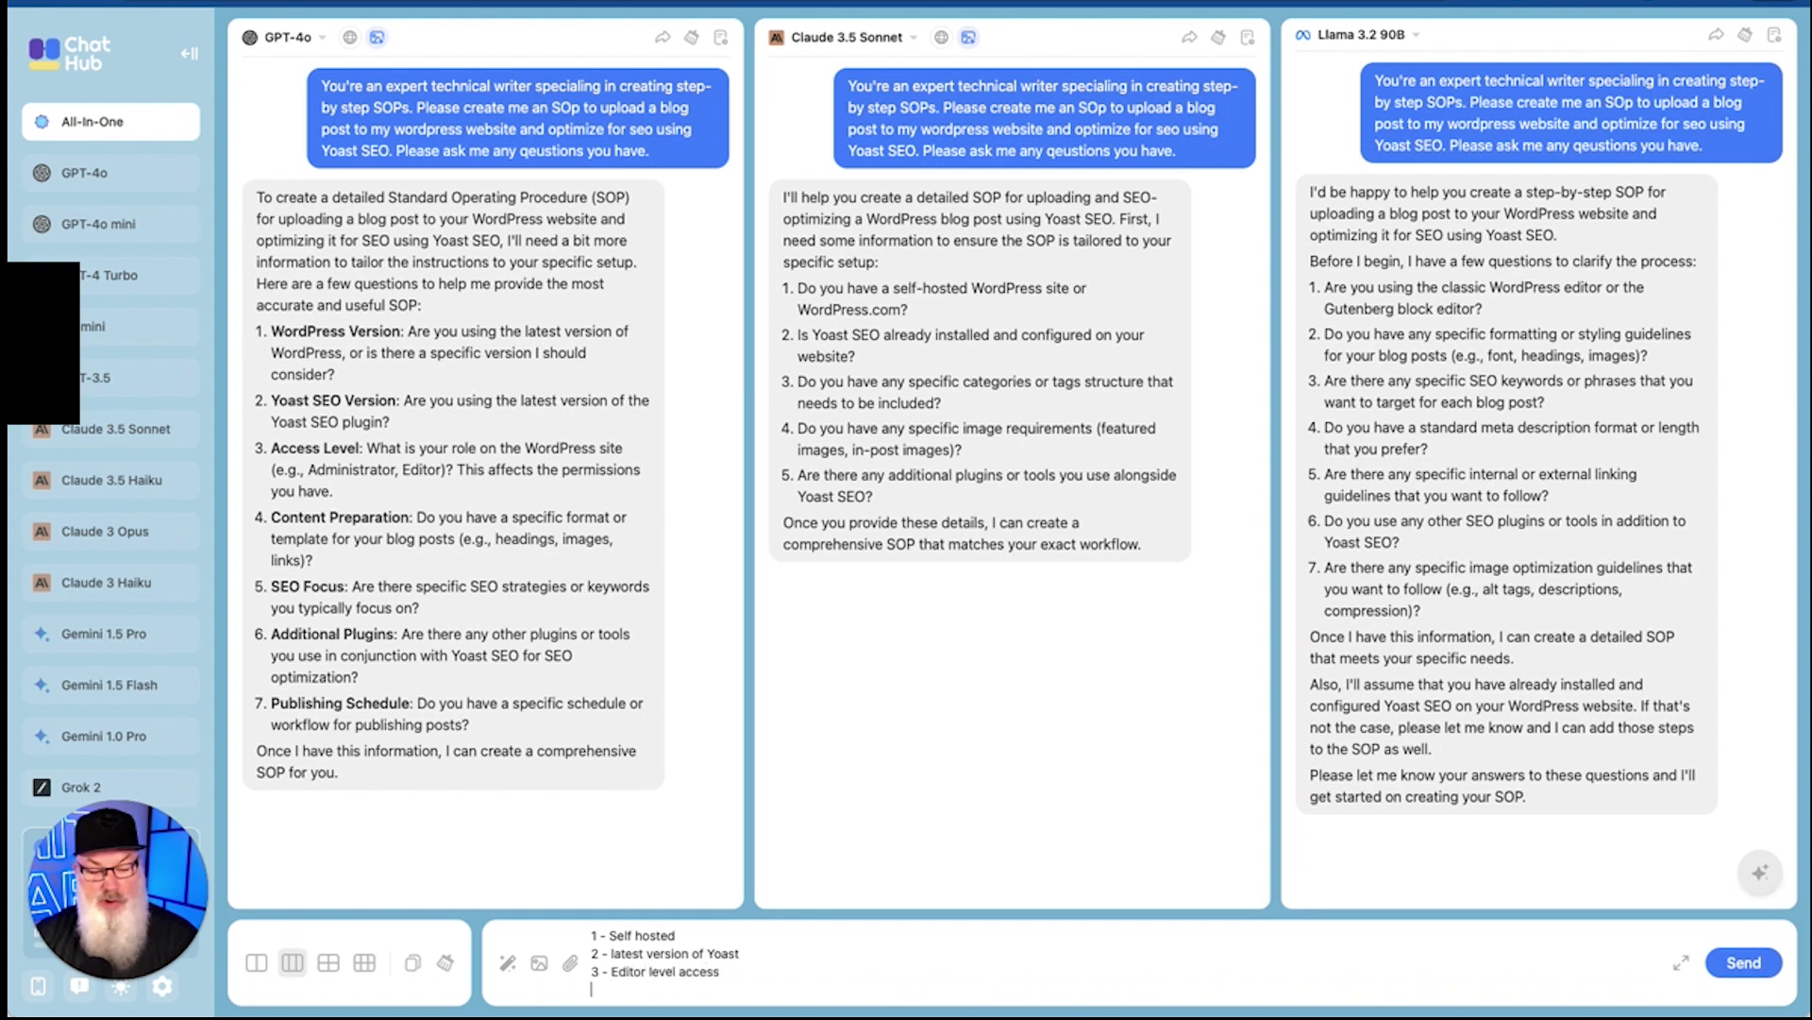
{"action": "type", "text": "4 -"}
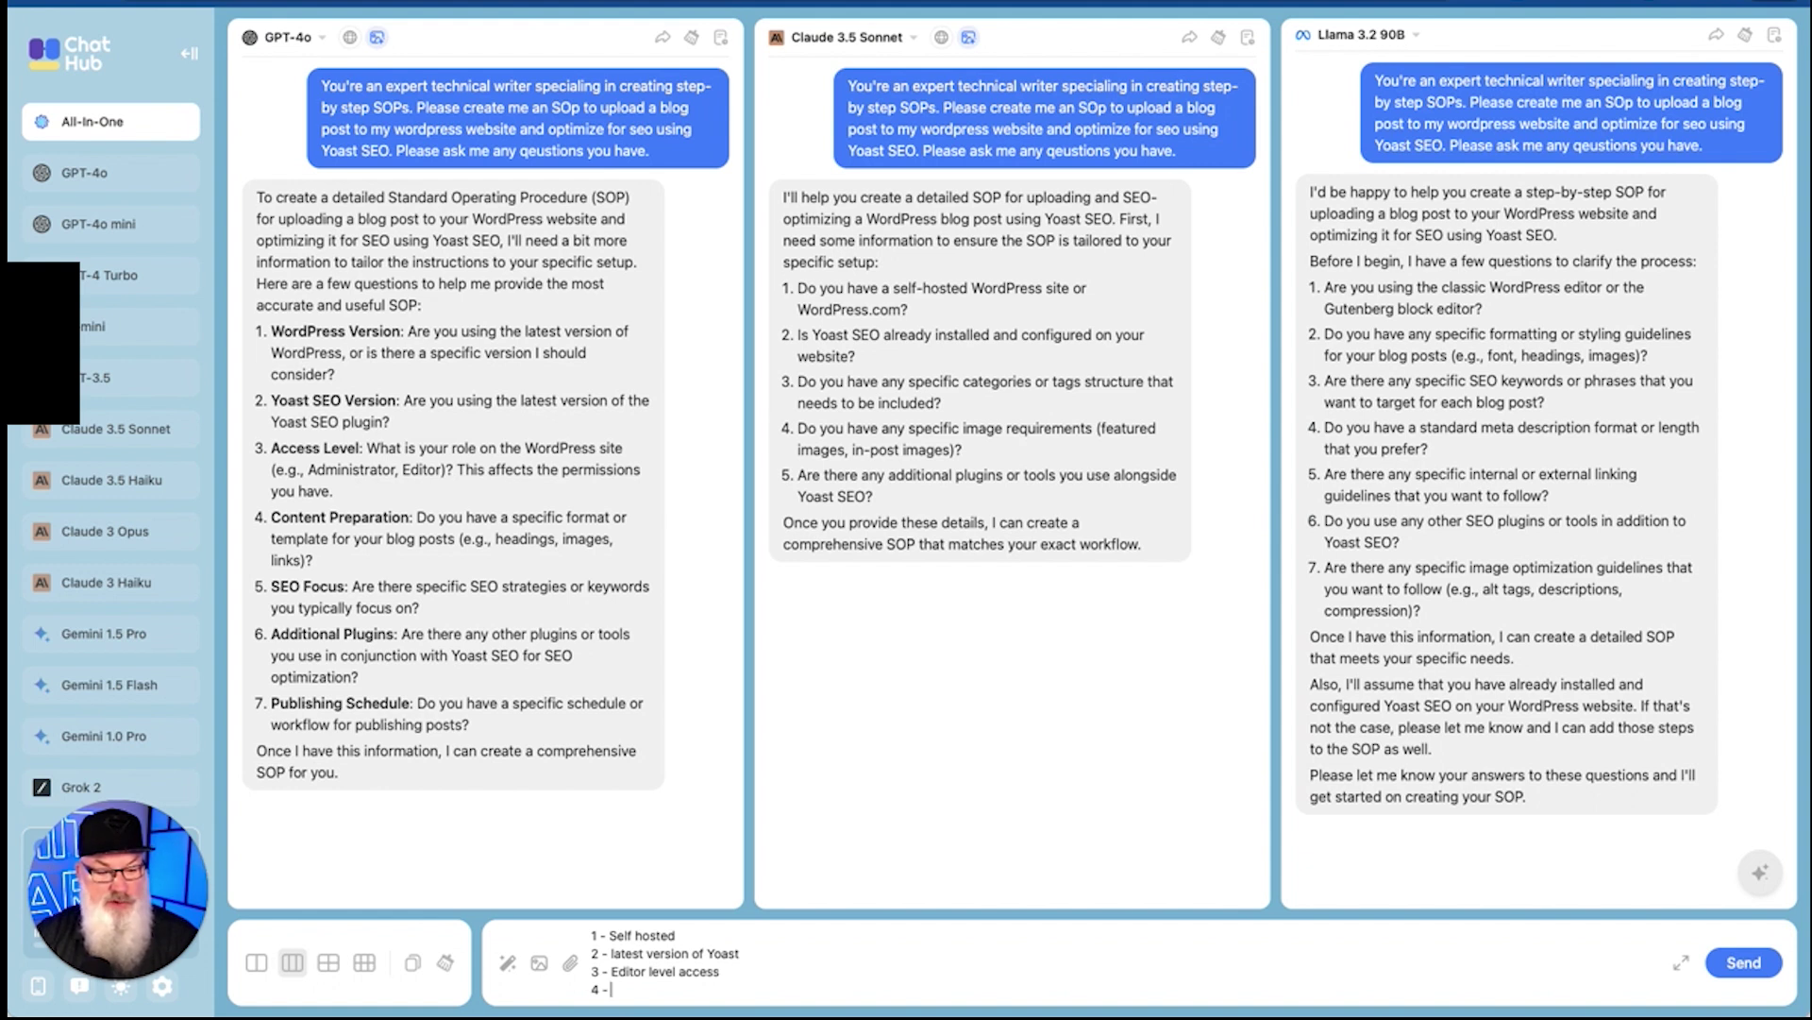
{"action": "key", "text": "BackSpace"}
{"action": "key", "text": "BackSpace"}
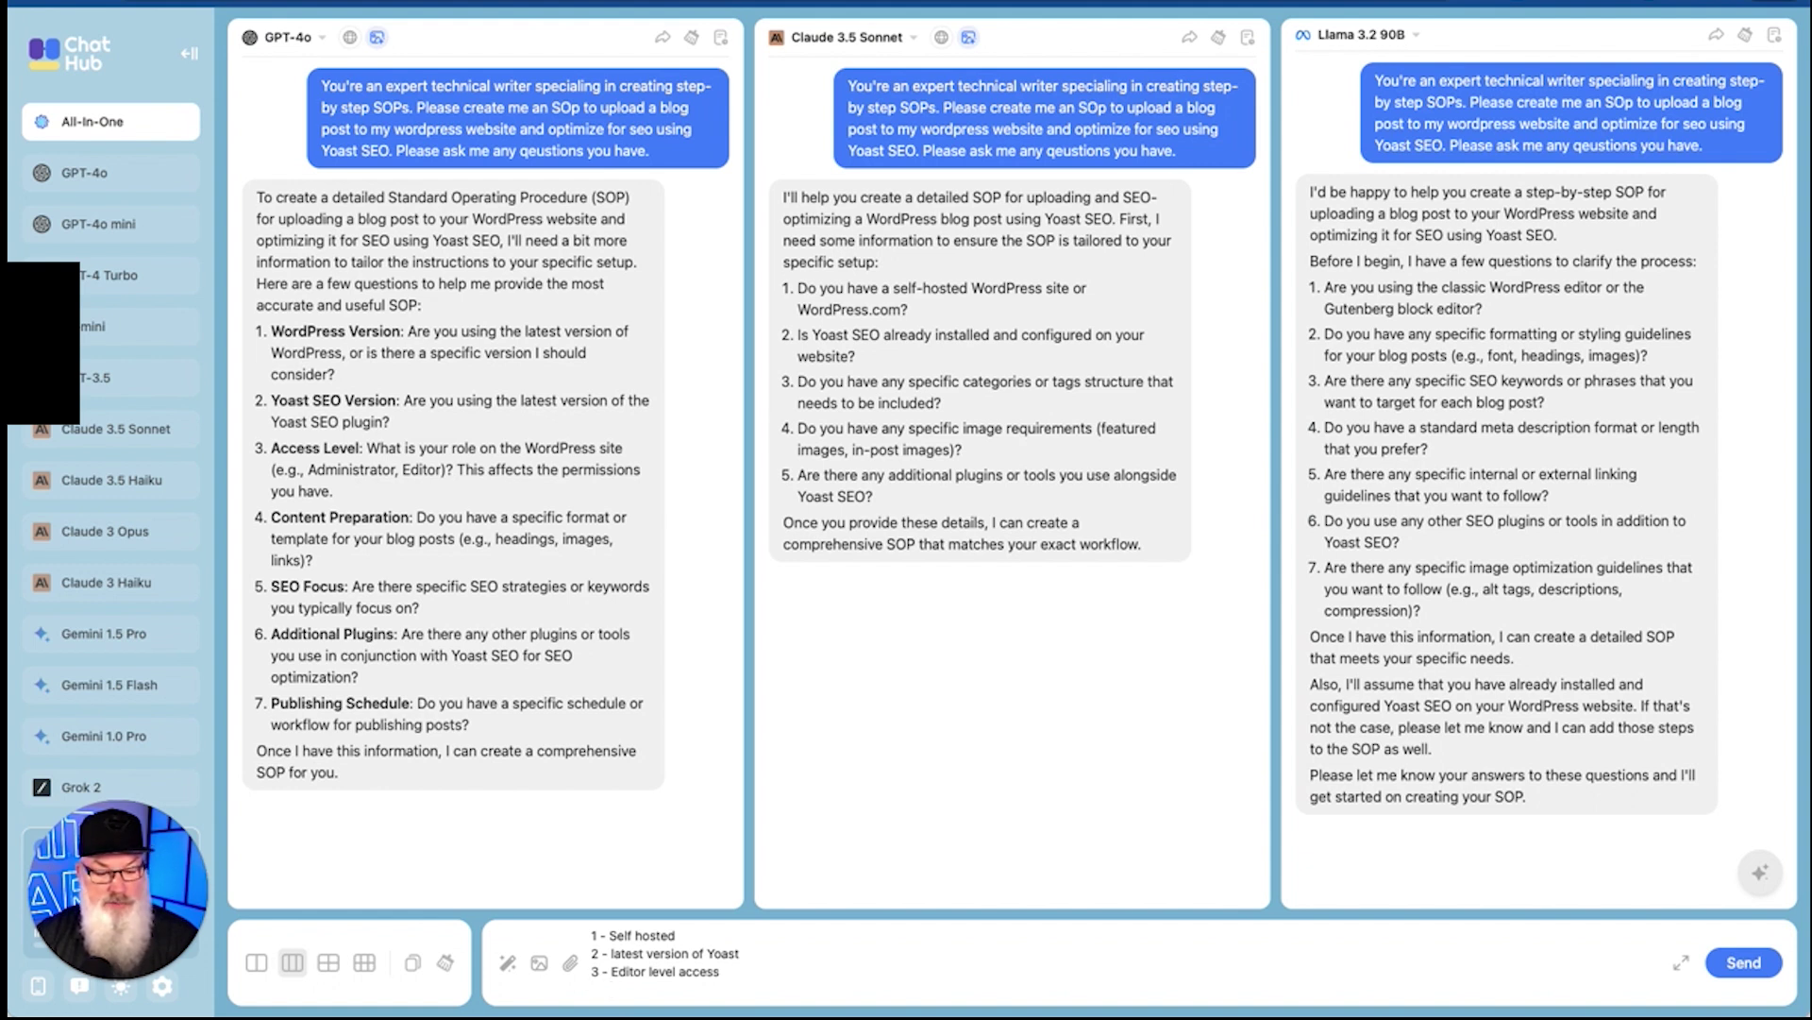
{"action": "key", "text": "Return"}
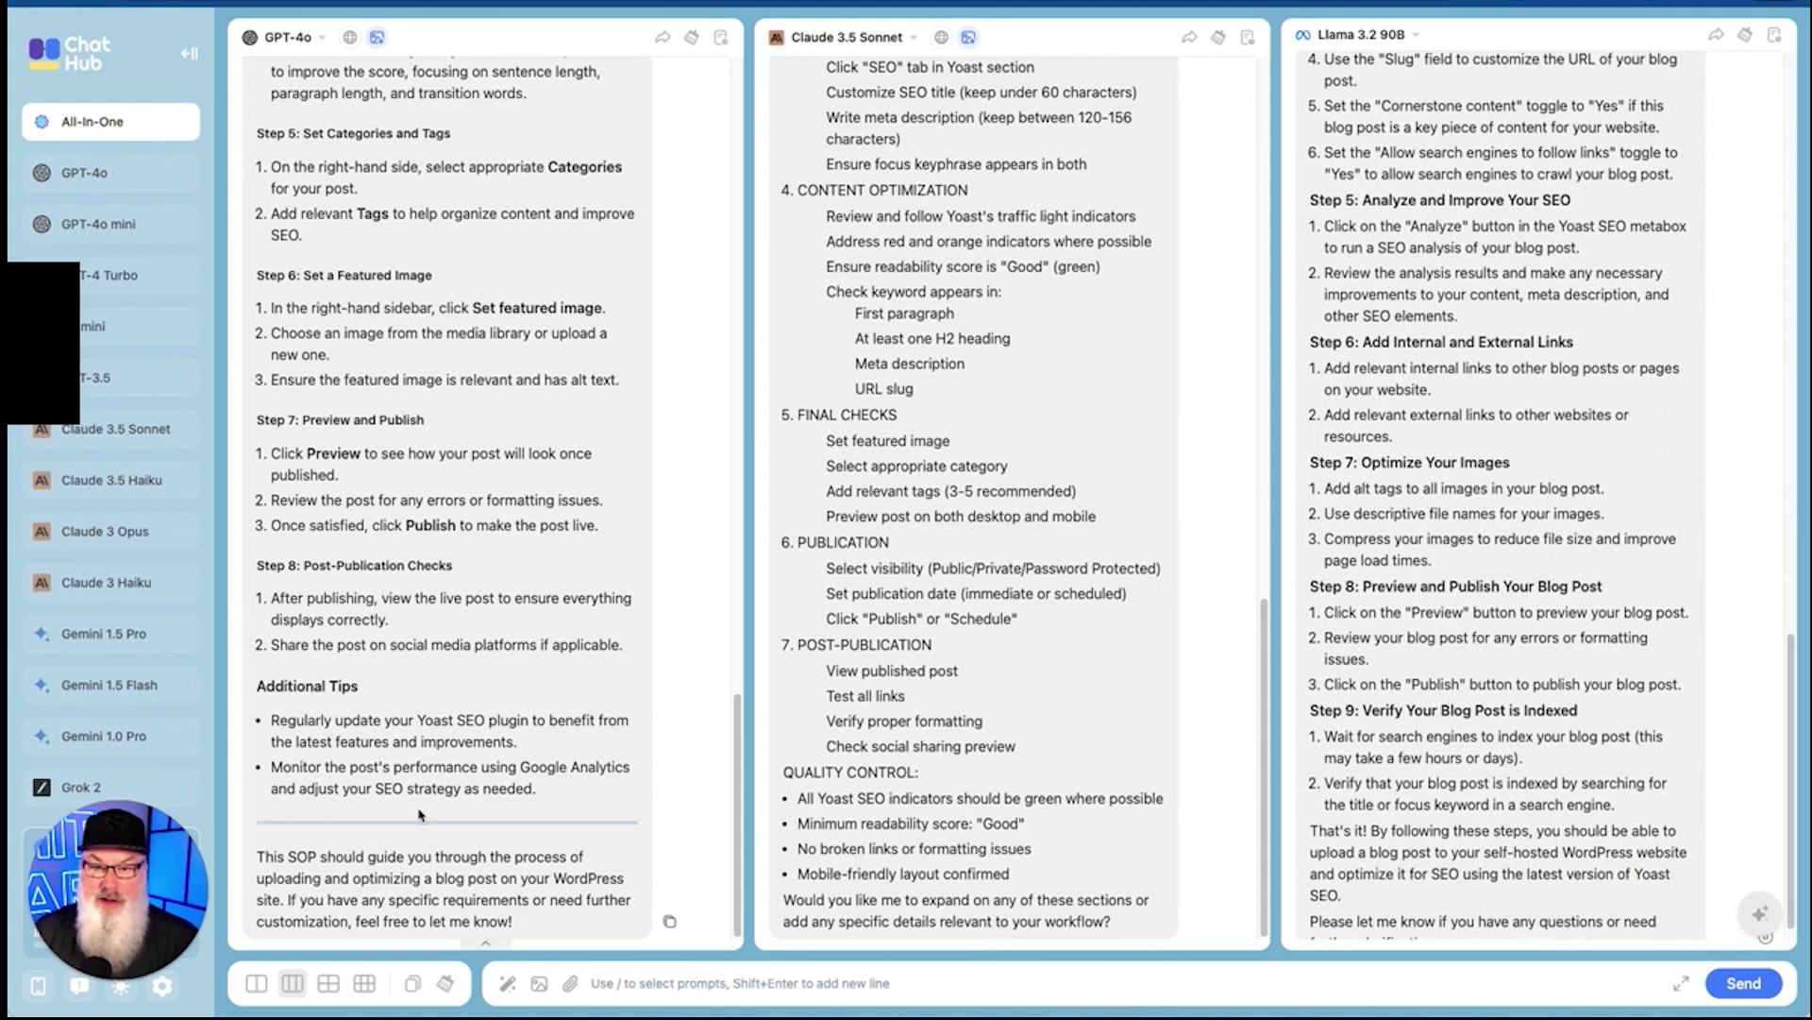
{"action": "scroll", "coordinate": [420, 814], "scroll_direction": "up", "scroll_amount": 6}
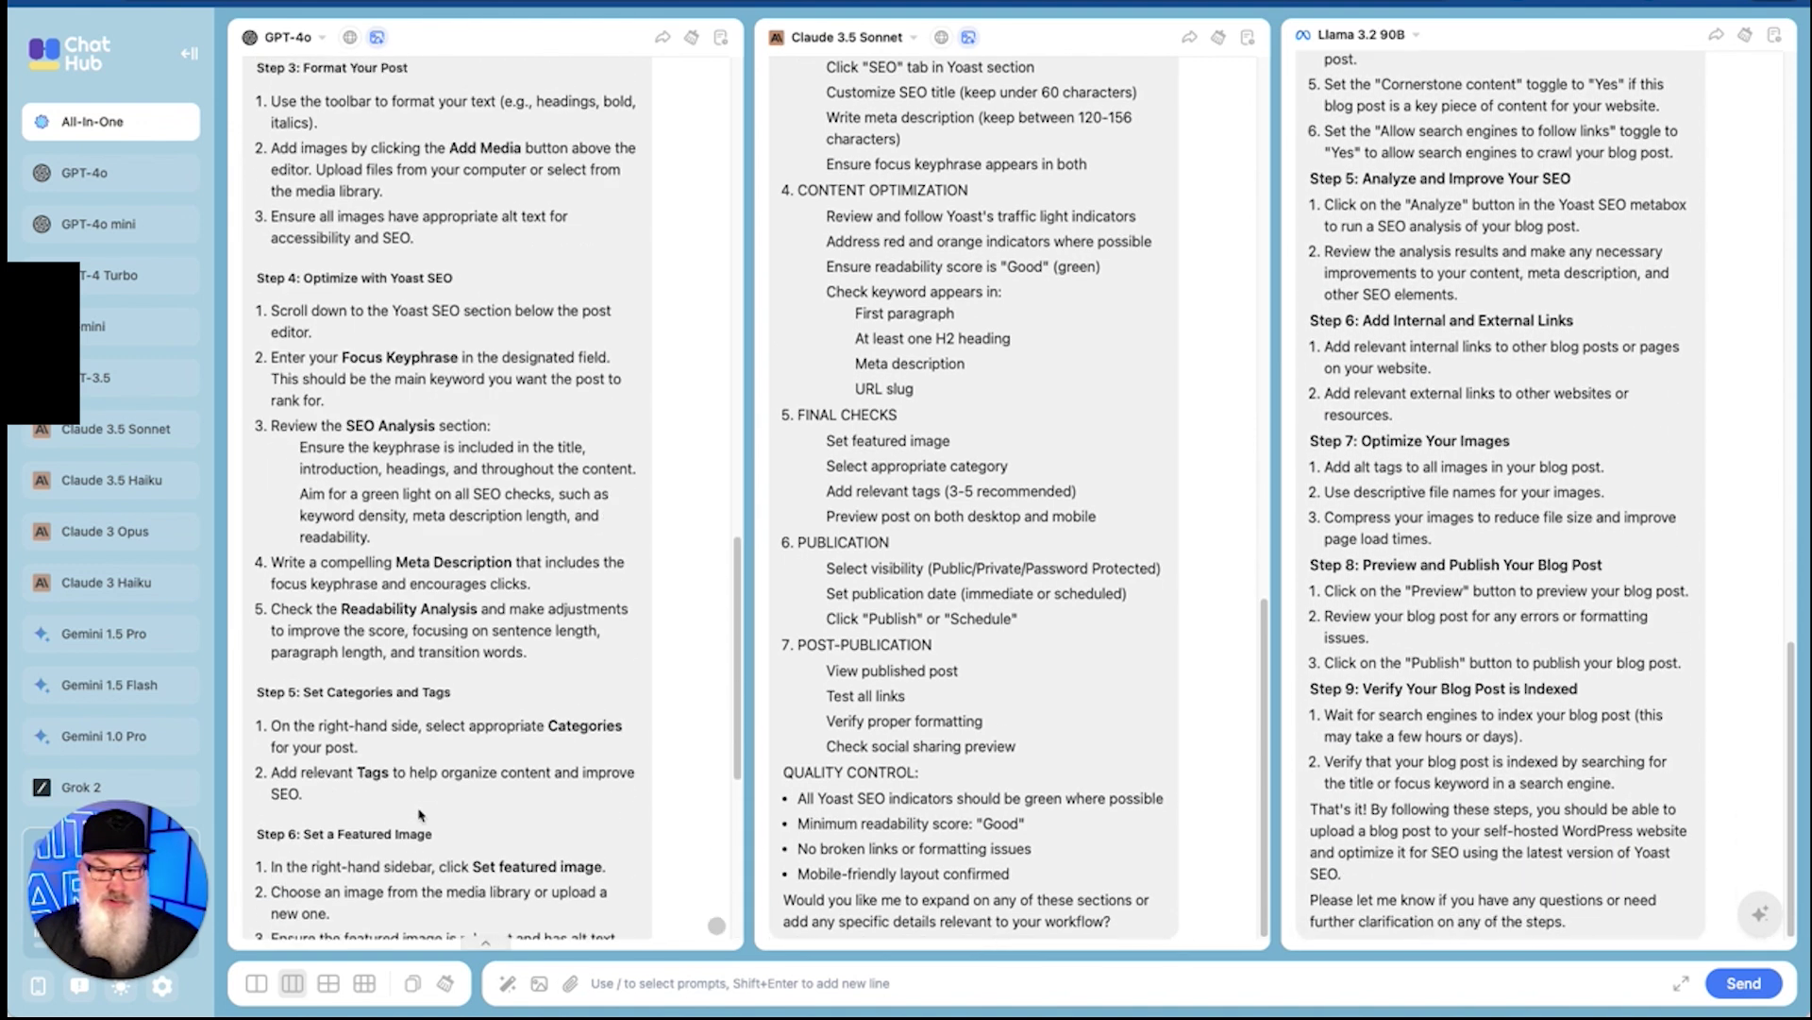
{"action": "scroll", "coordinate": [420, 814], "scroll_direction": "up", "scroll_amount": 8}
{"action": "scroll", "coordinate": [420, 814], "scroll_direction": "down", "scroll_amount": 1}
{"action": "scroll", "coordinate": [421, 814], "scroll_direction": "down", "scroll_amount": 1}
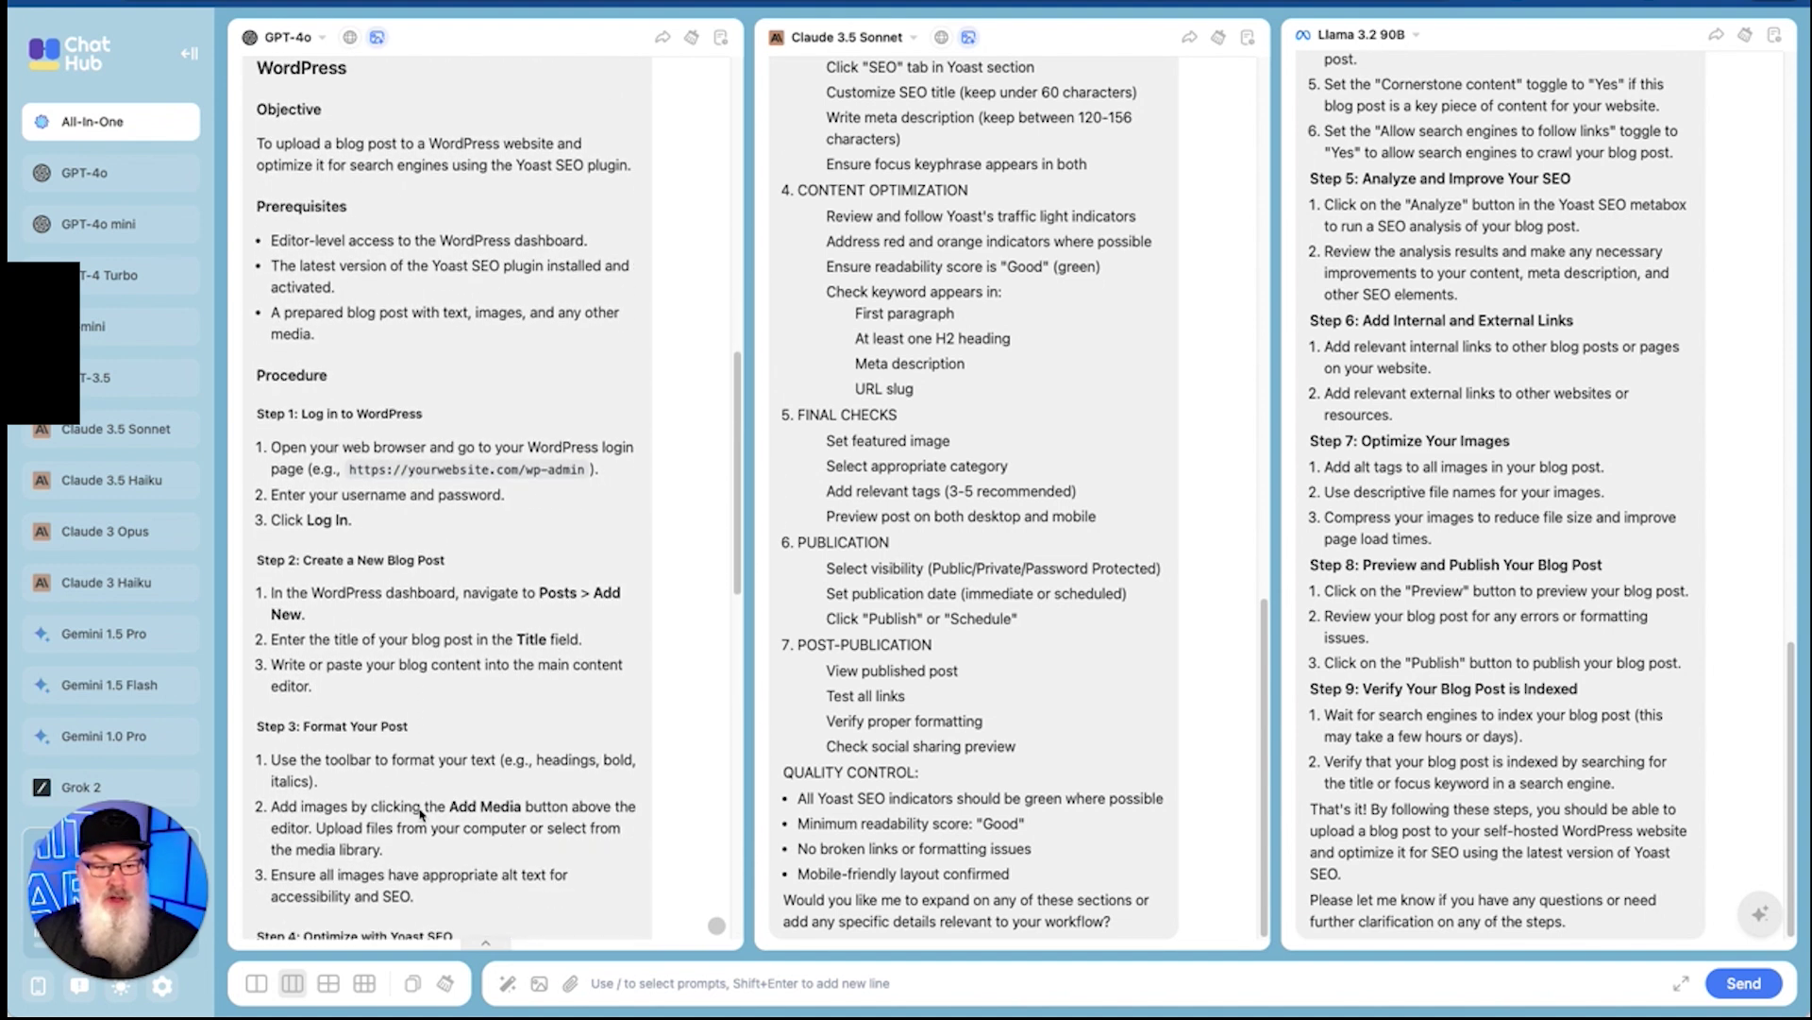
{"action": "scroll", "coordinate": [418, 809], "scroll_direction": "down", "scroll_amount": 8}
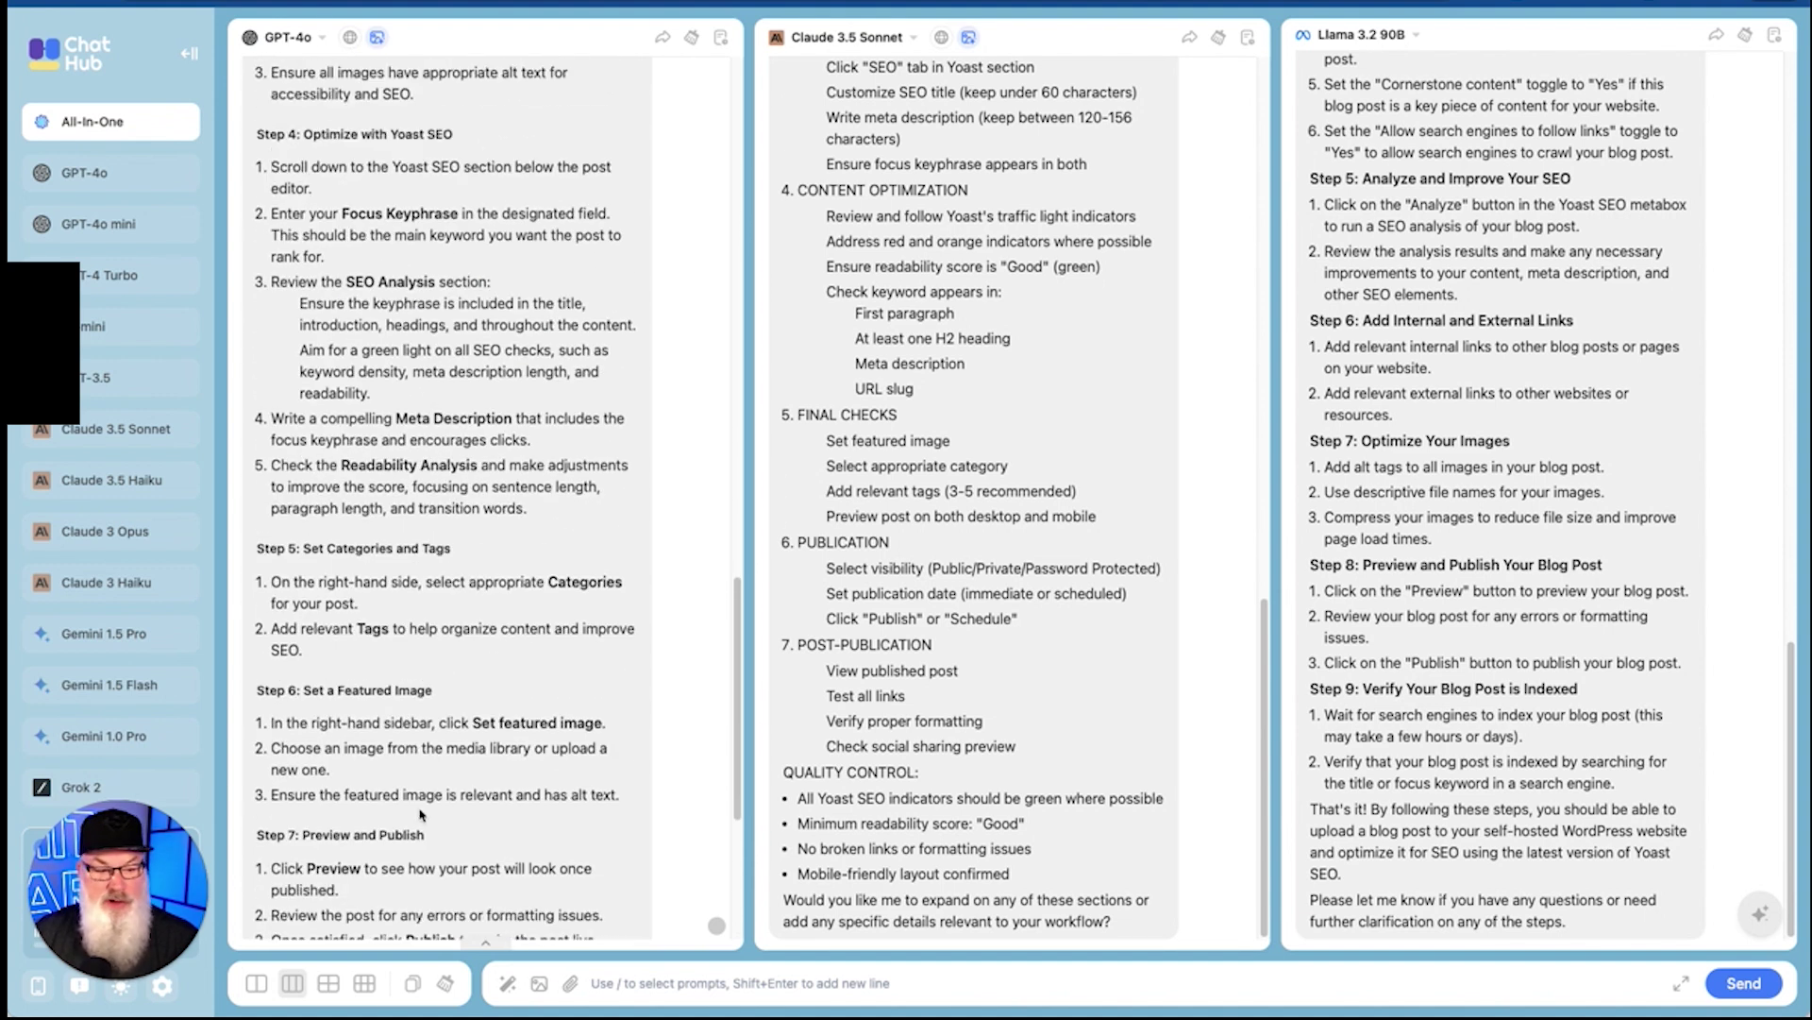
{"action": "scroll", "coordinate": [421, 814], "scroll_direction": "down", "scroll_amount": 4}
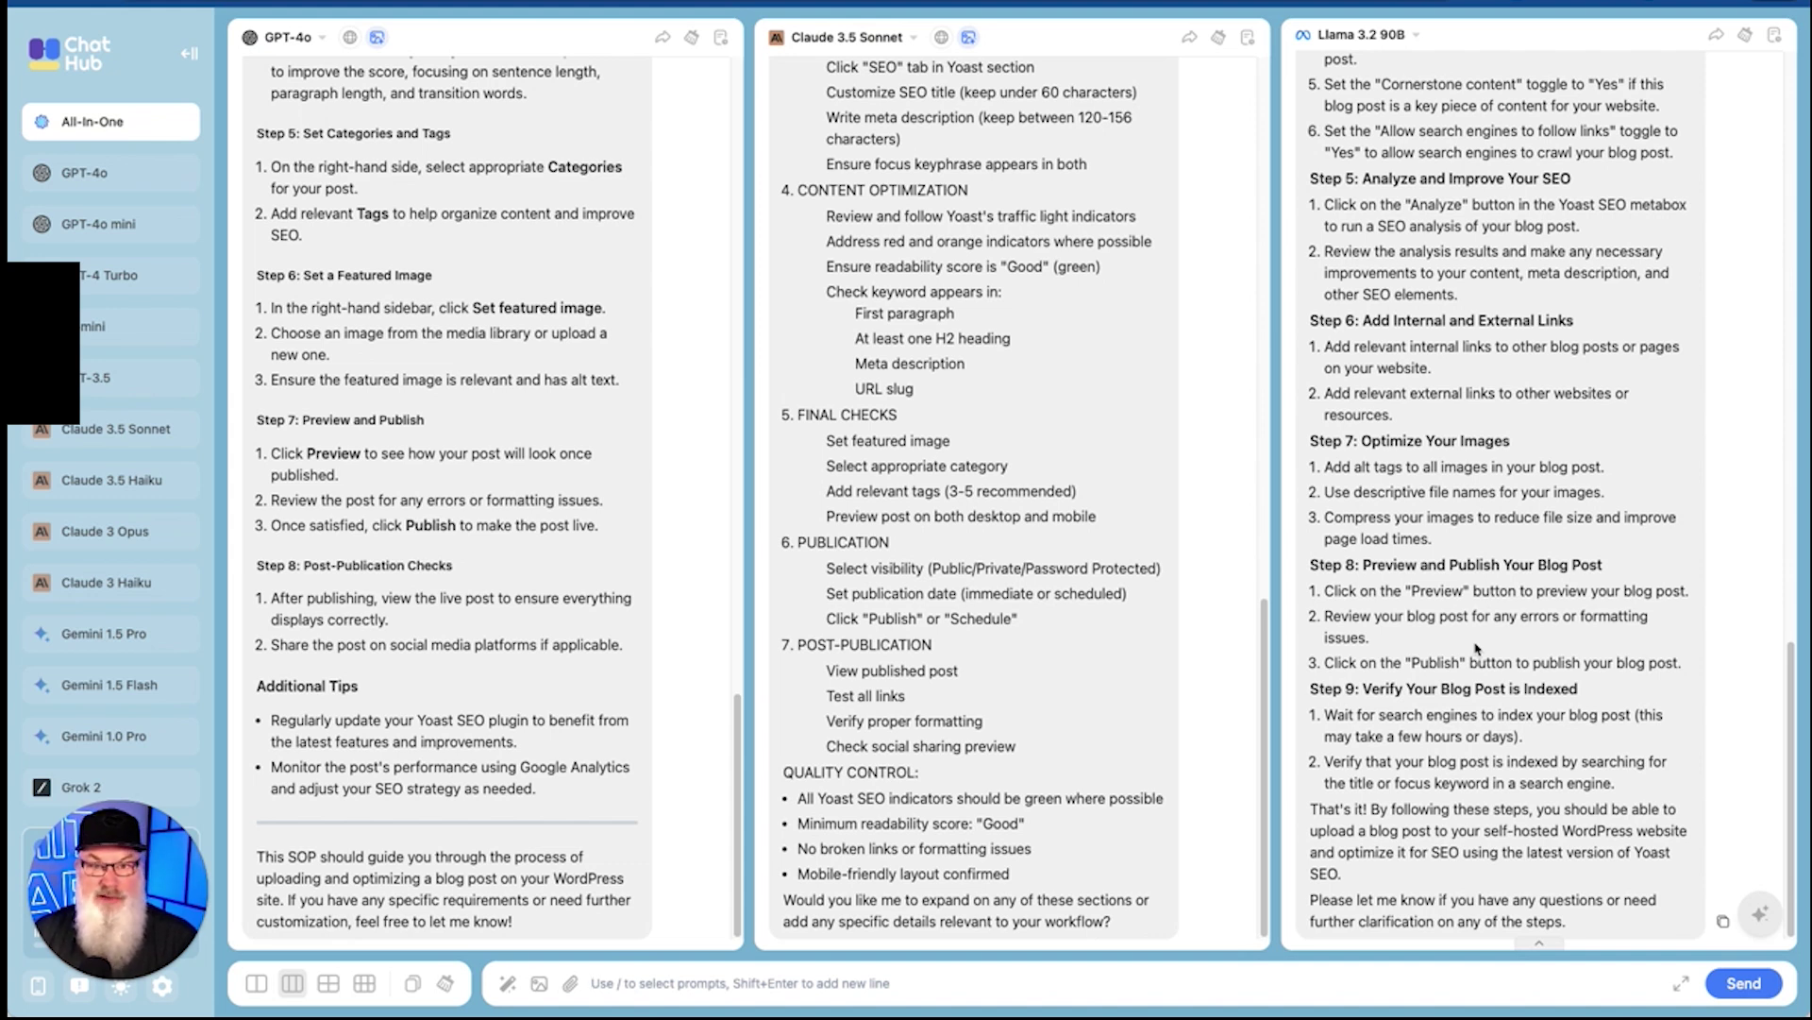
{"action": "scroll", "coordinate": [943, 504], "scroll_direction": "up", "scroll_amount": 10}
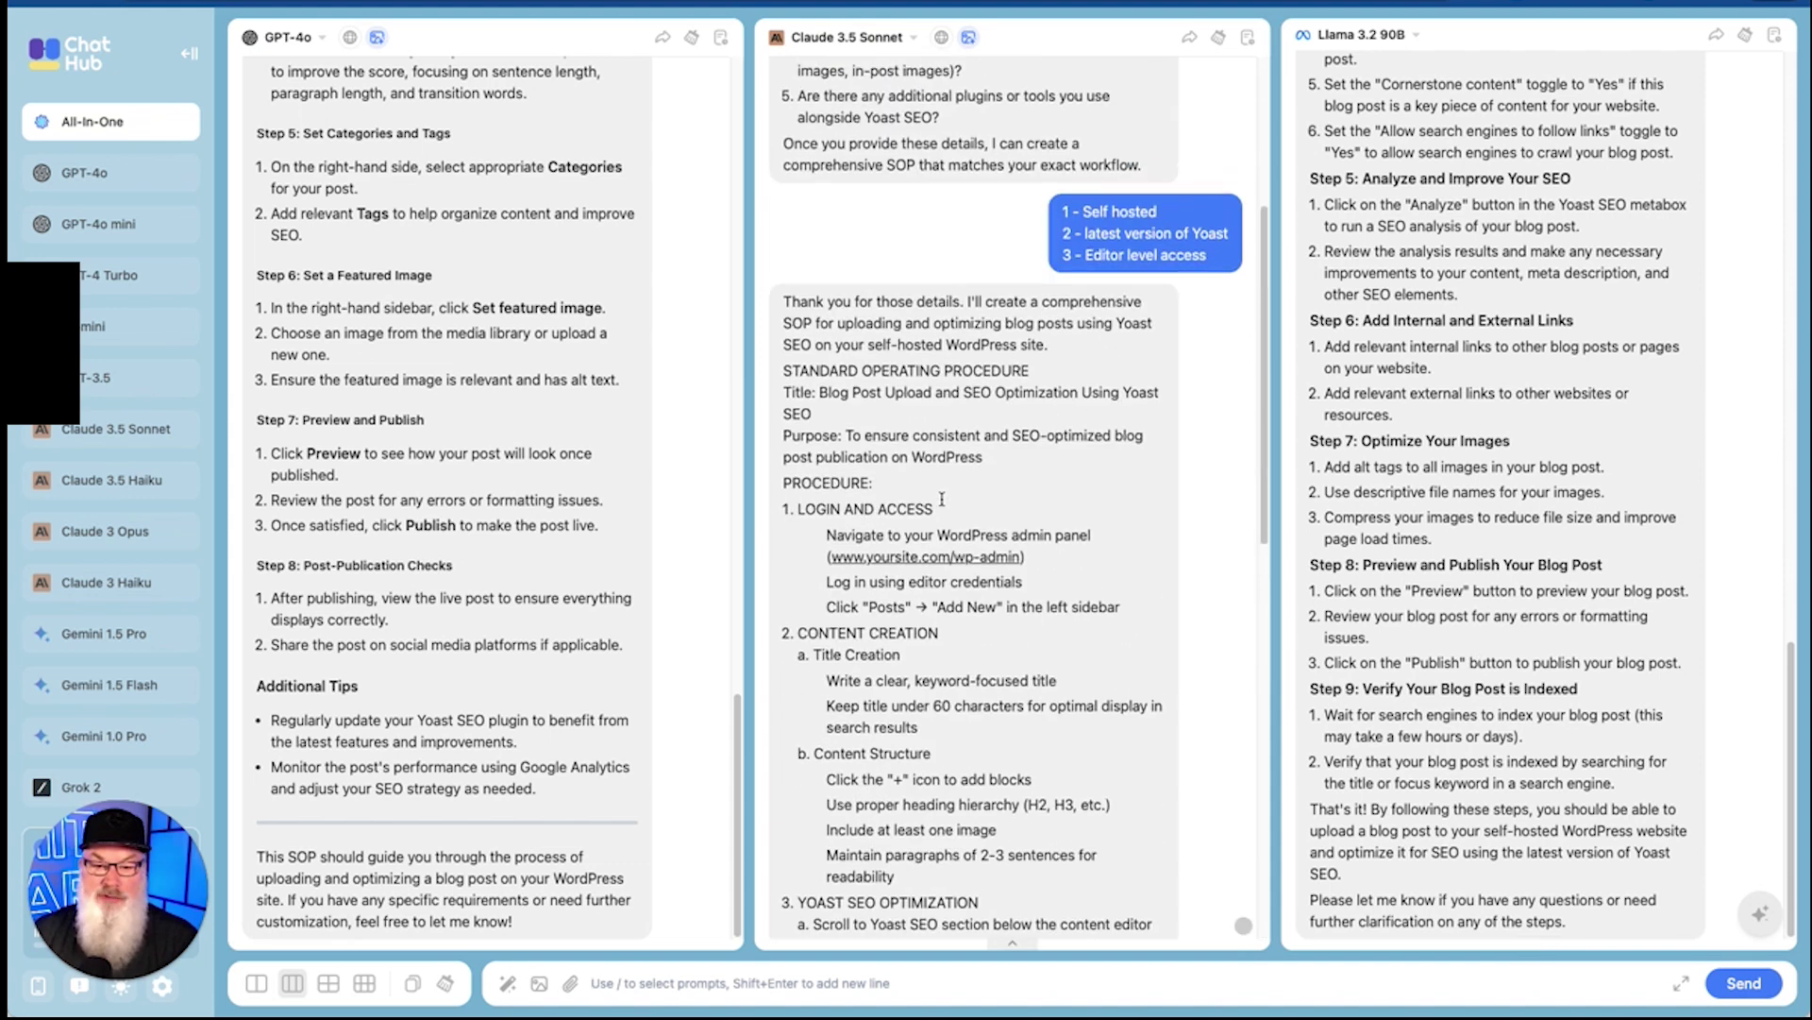
{"action": "scroll", "coordinate": [943, 504], "scroll_direction": "down", "scroll_amount": 10}
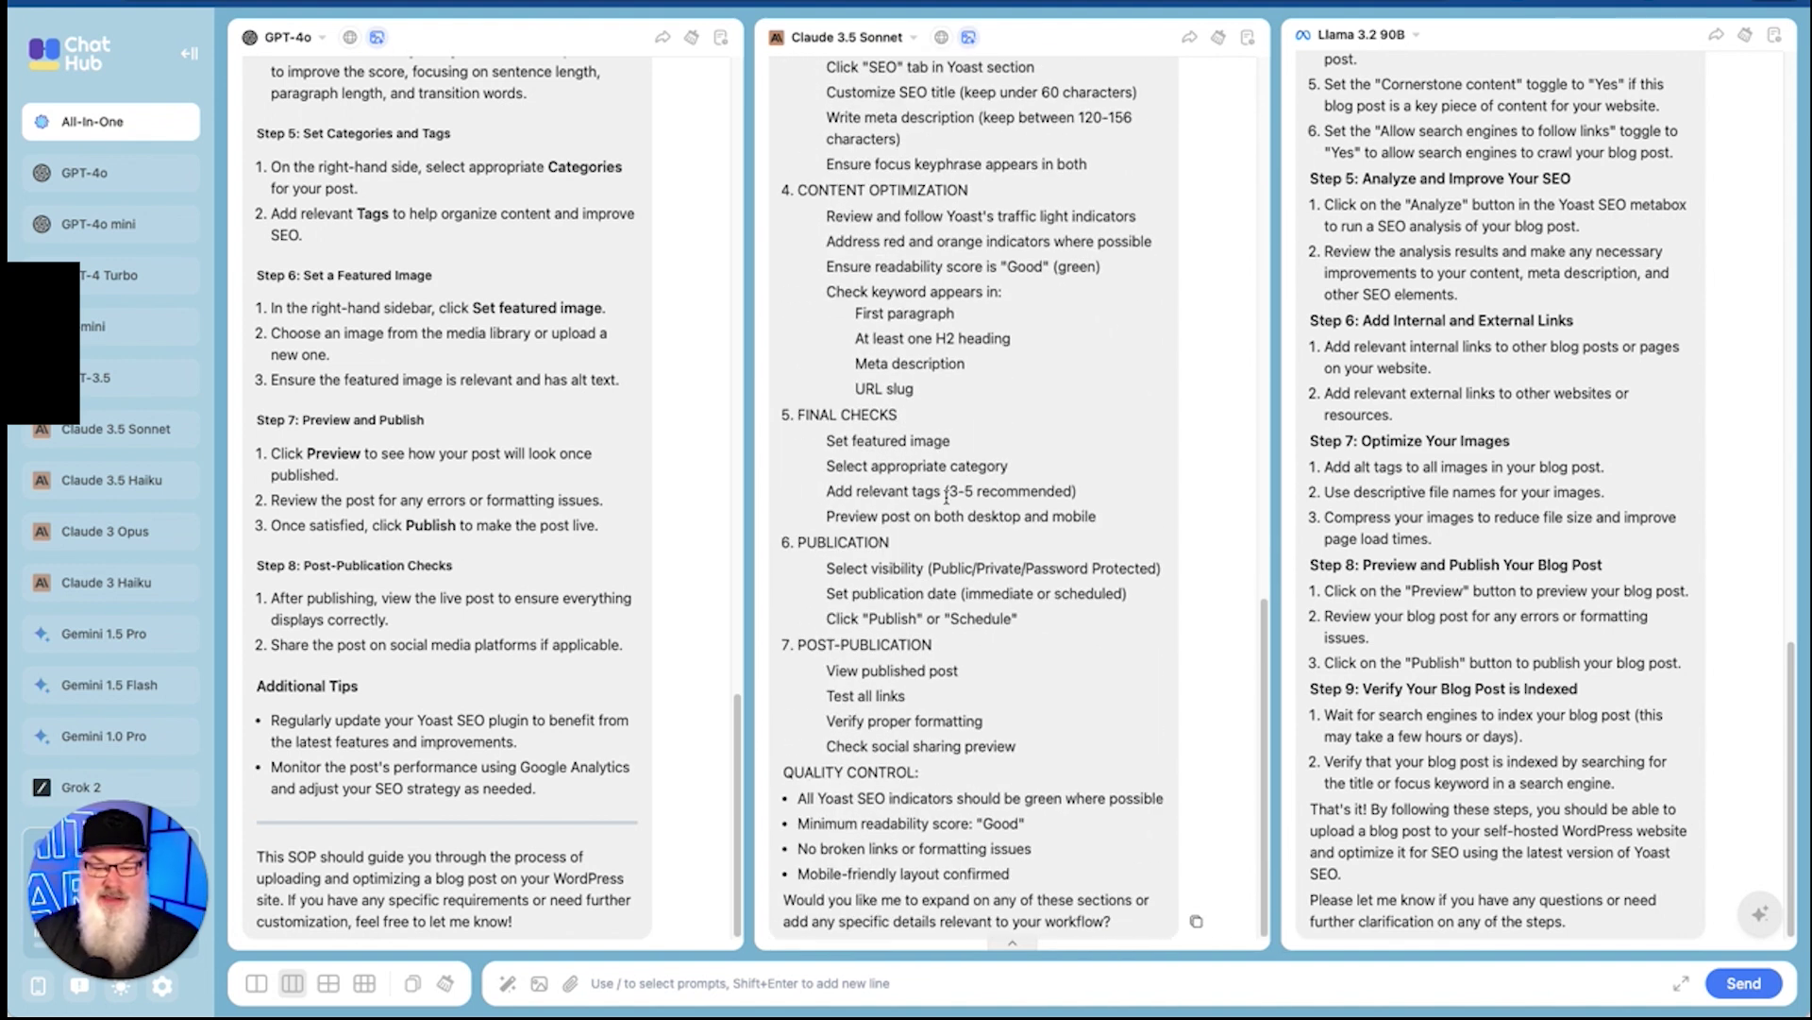
{"action": "scroll", "coordinate": [947, 505], "scroll_direction": "up", "scroll_amount": 10}
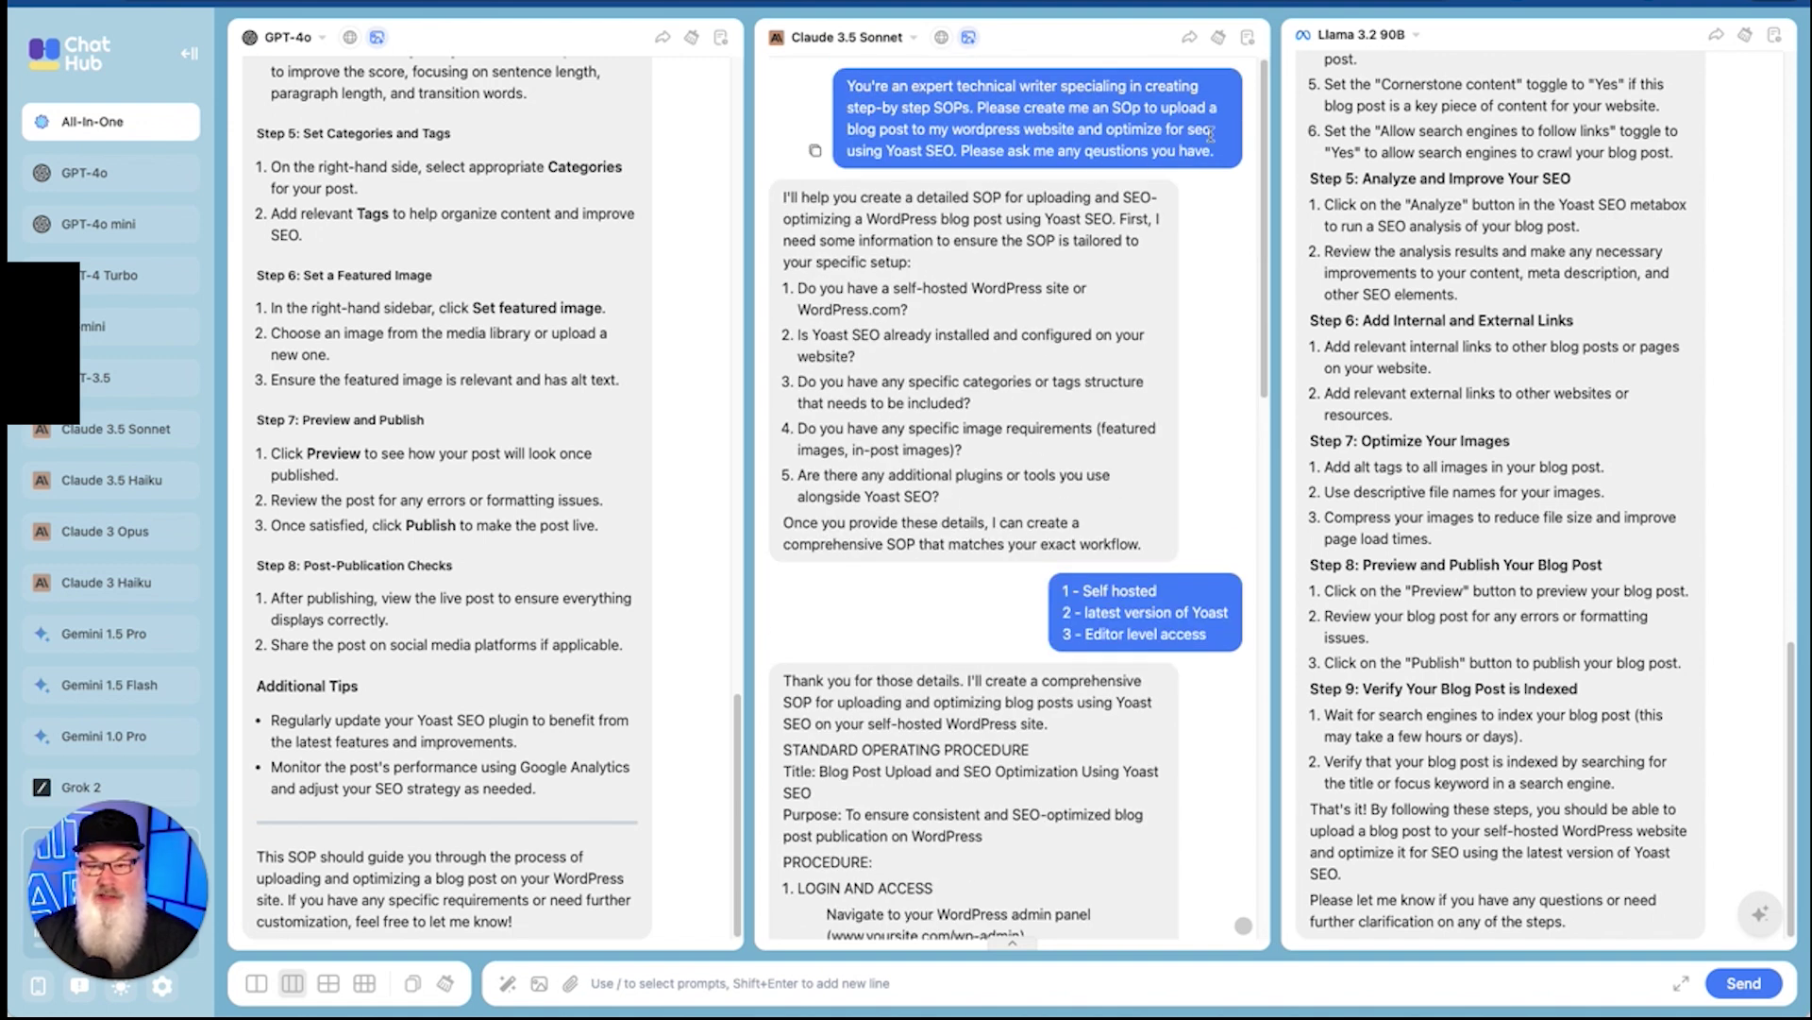
- Copy the original SOP prompt from the Claude column and open a new browser tab
{"action": "left_click_drag", "start_coordinate": [1218, 161], "coordinate": [833, 97]}
{"action": "key", "text": "ctrl+c"}
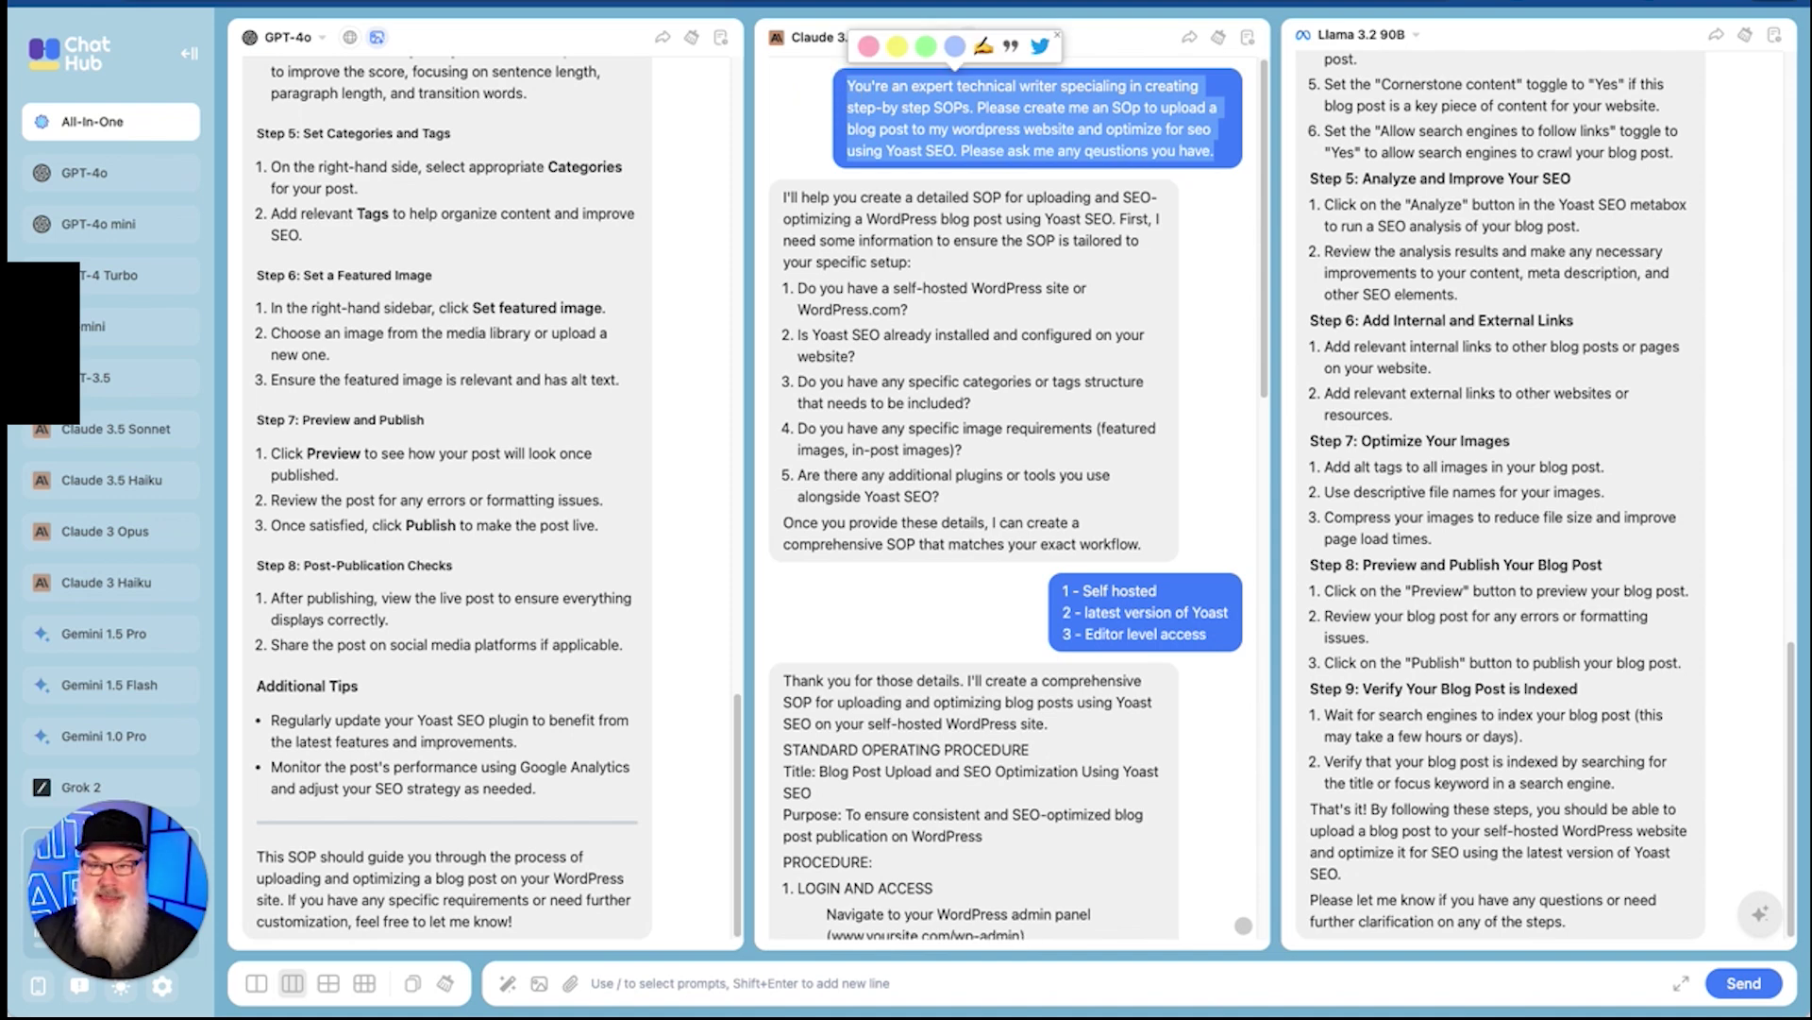
{"action": "key", "text": "super+t"}
{"action": "type", "text": "x"}
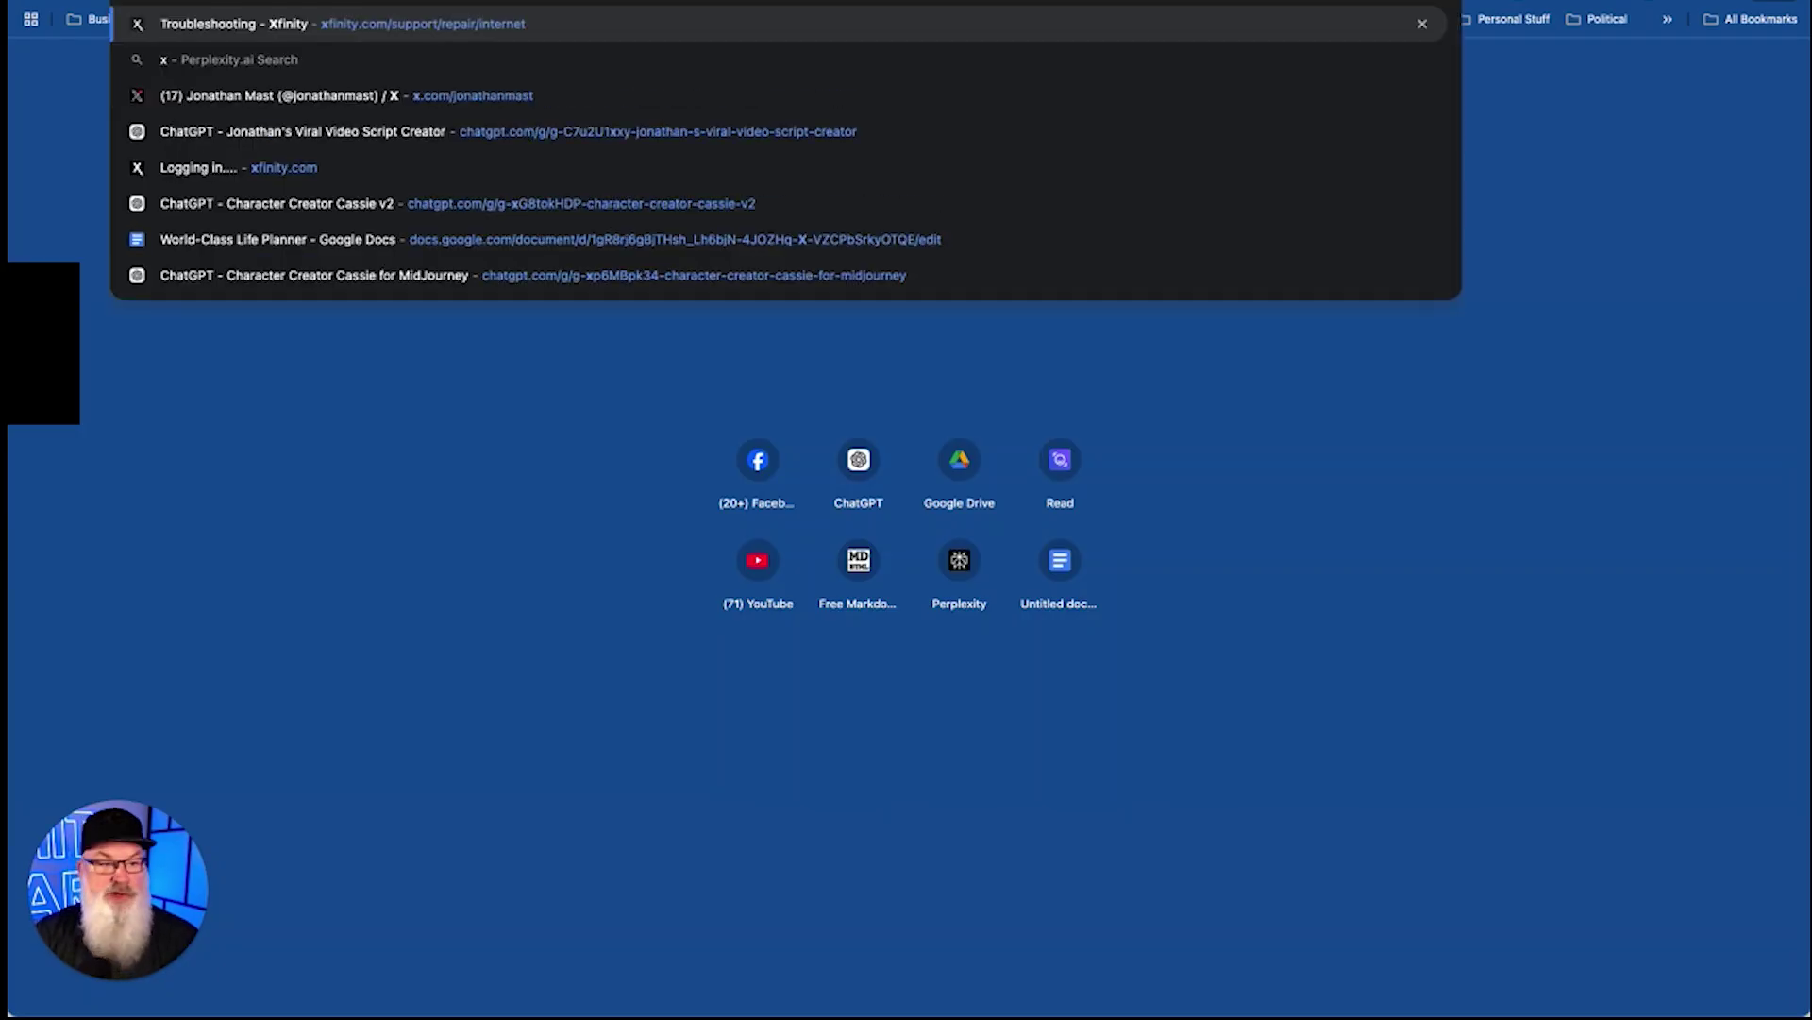
{"action": "key", "text": "BackSpace"}
{"action": "key", "text": "BackSpace"}
- Paste and send the copied SOP prompt in a new claude.ai chat, then go back to ChatHub
{"action": "type", "text": "claude.ai/new"}
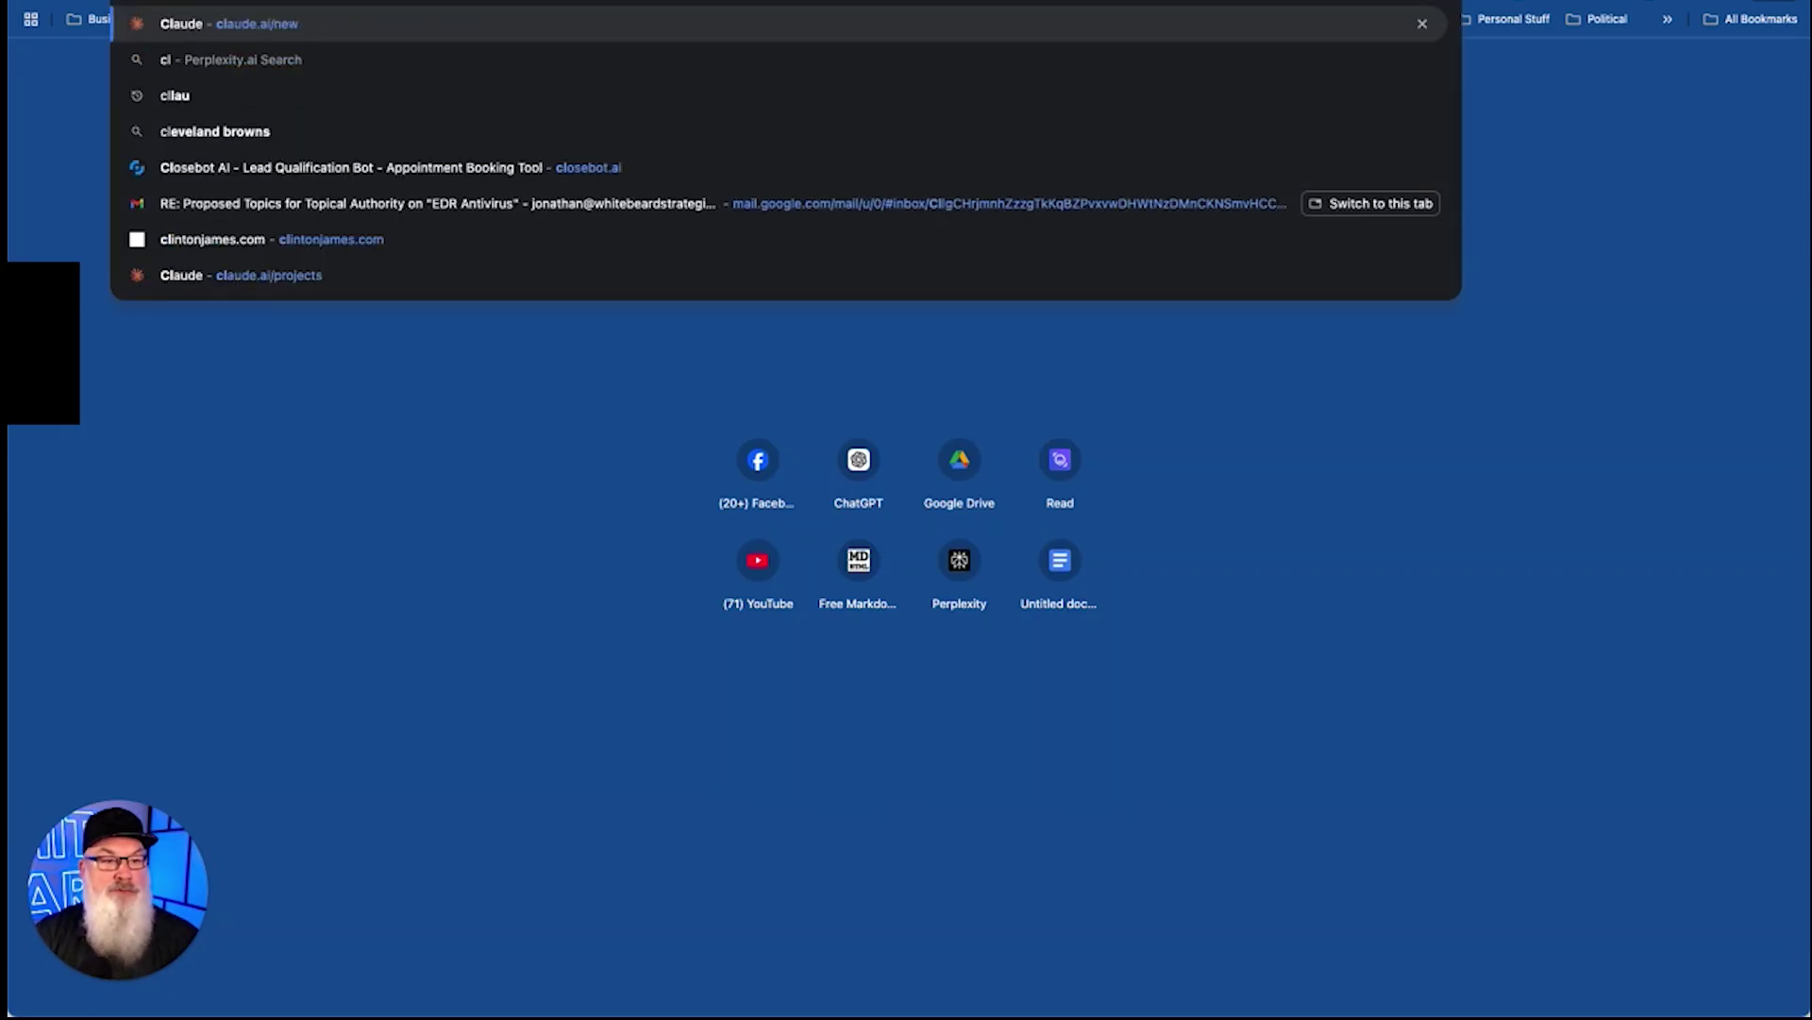
{"action": "key", "text": "Return"}
{"action": "type", "text": "https://americanbazaaronline.com/2024/11/06/ai-startup-perplexity-nears-9b-valuation-96383"}
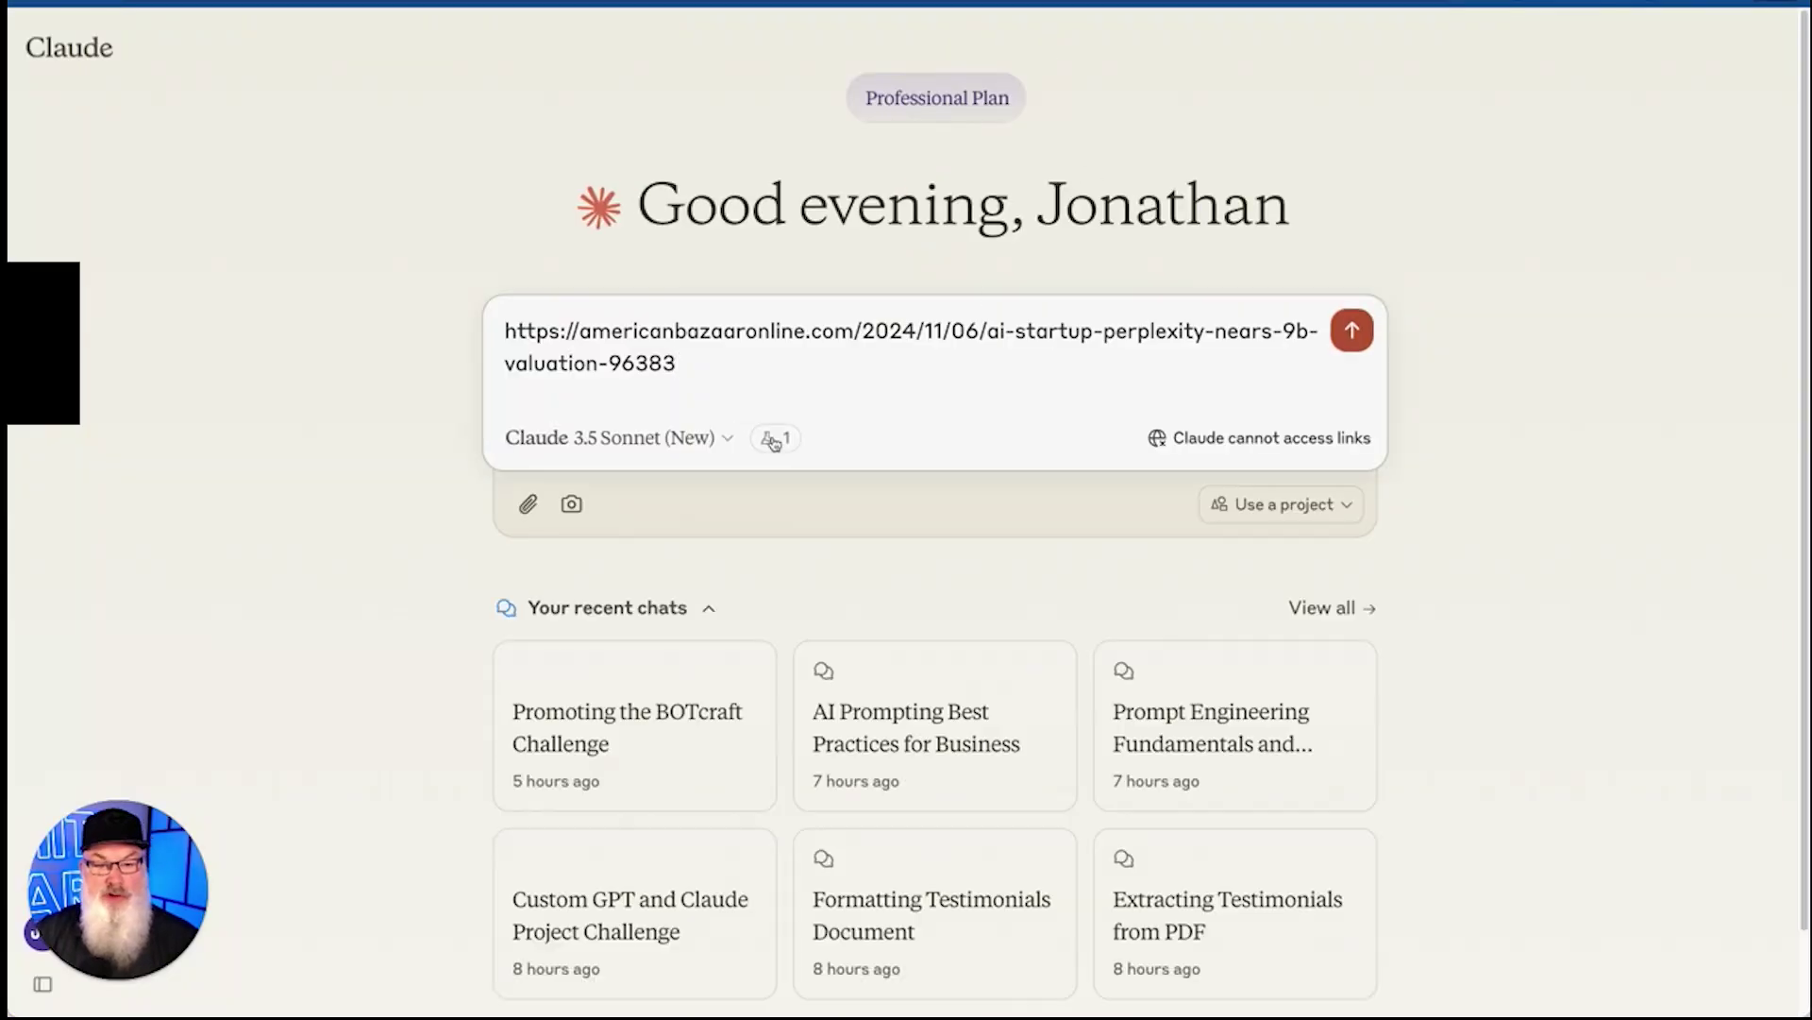
{"action": "key", "text": "ctrl+a"}
{"action": "key", "text": "ctrl+v"}
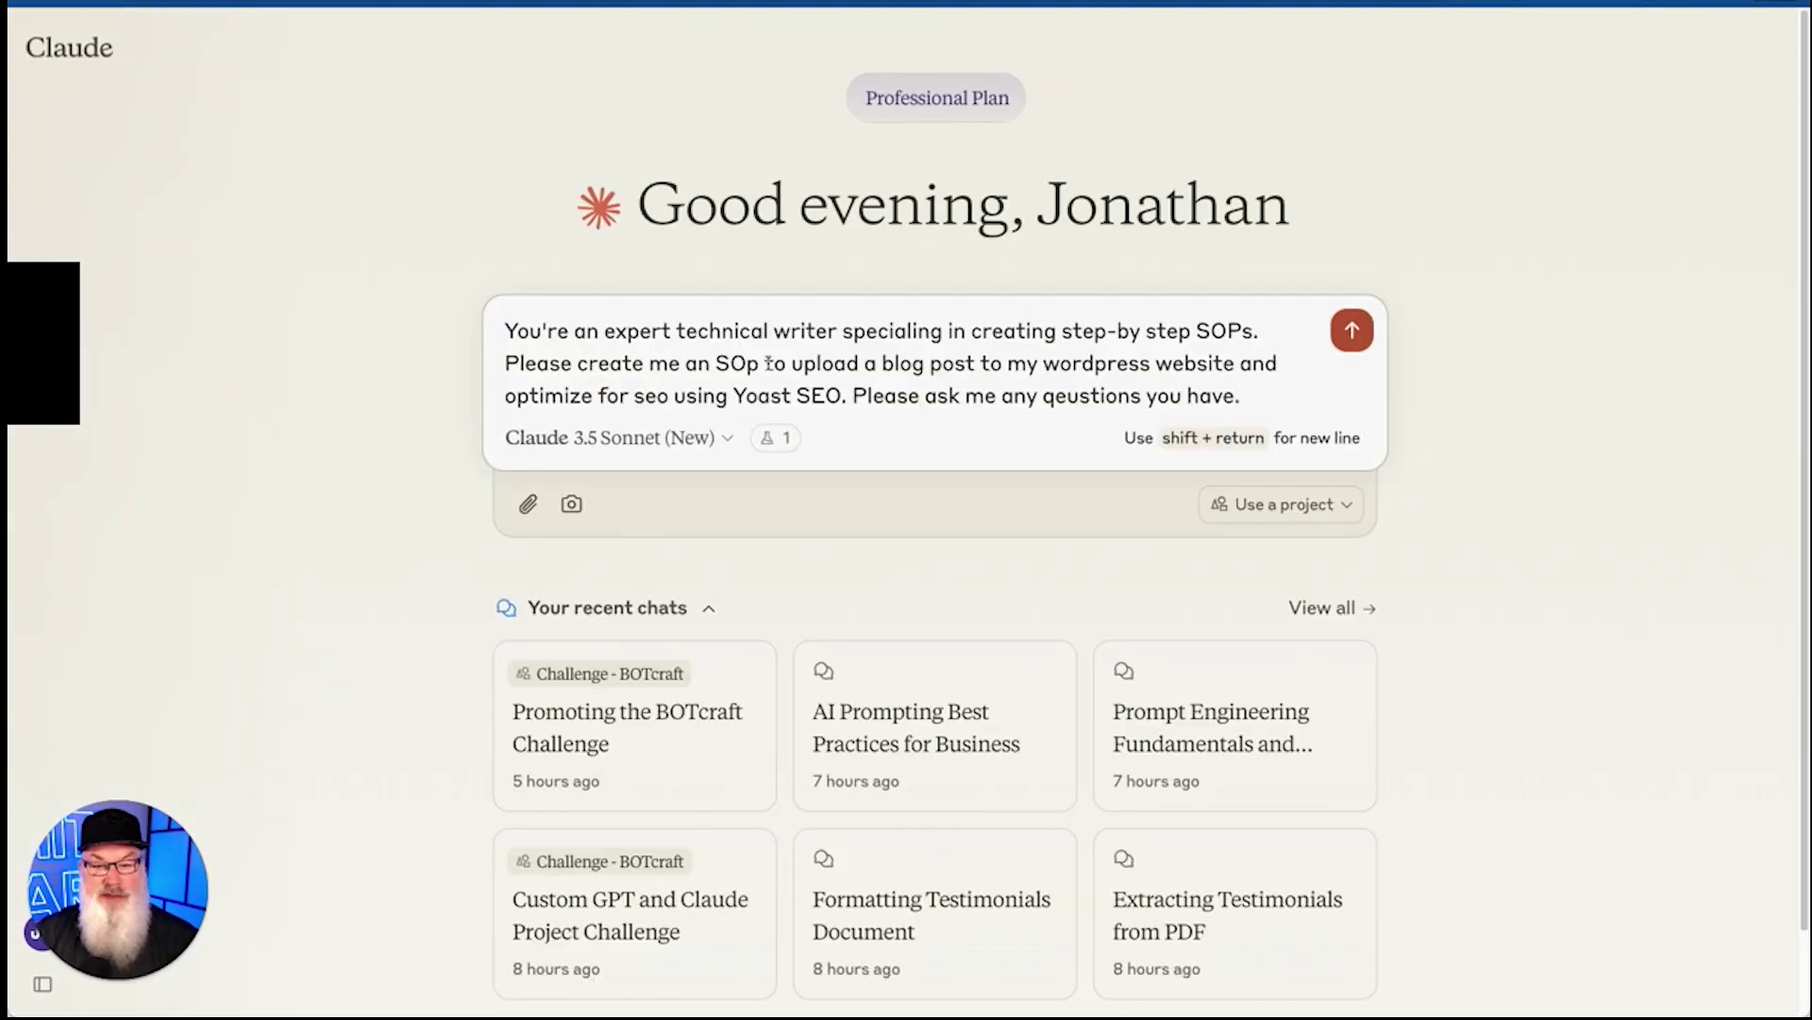
{"action": "key", "text": "Return"}
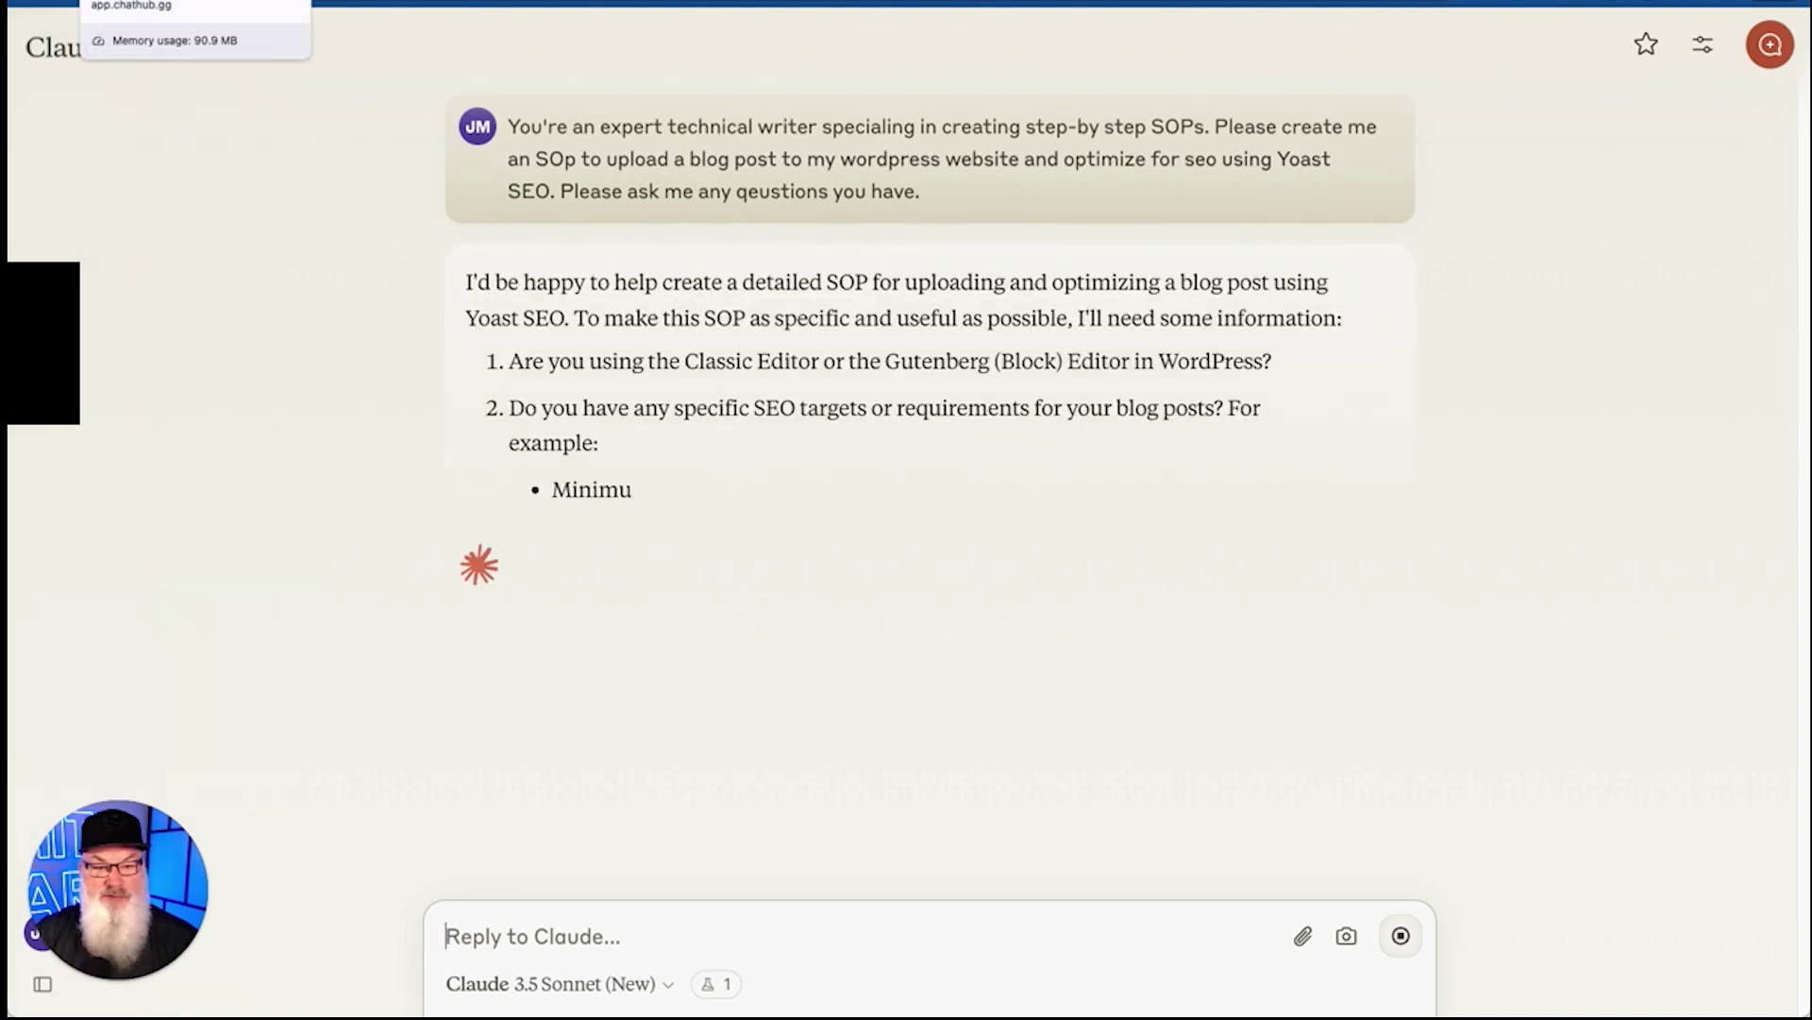
{"action": "left_click", "coordinate": [195, 1]}
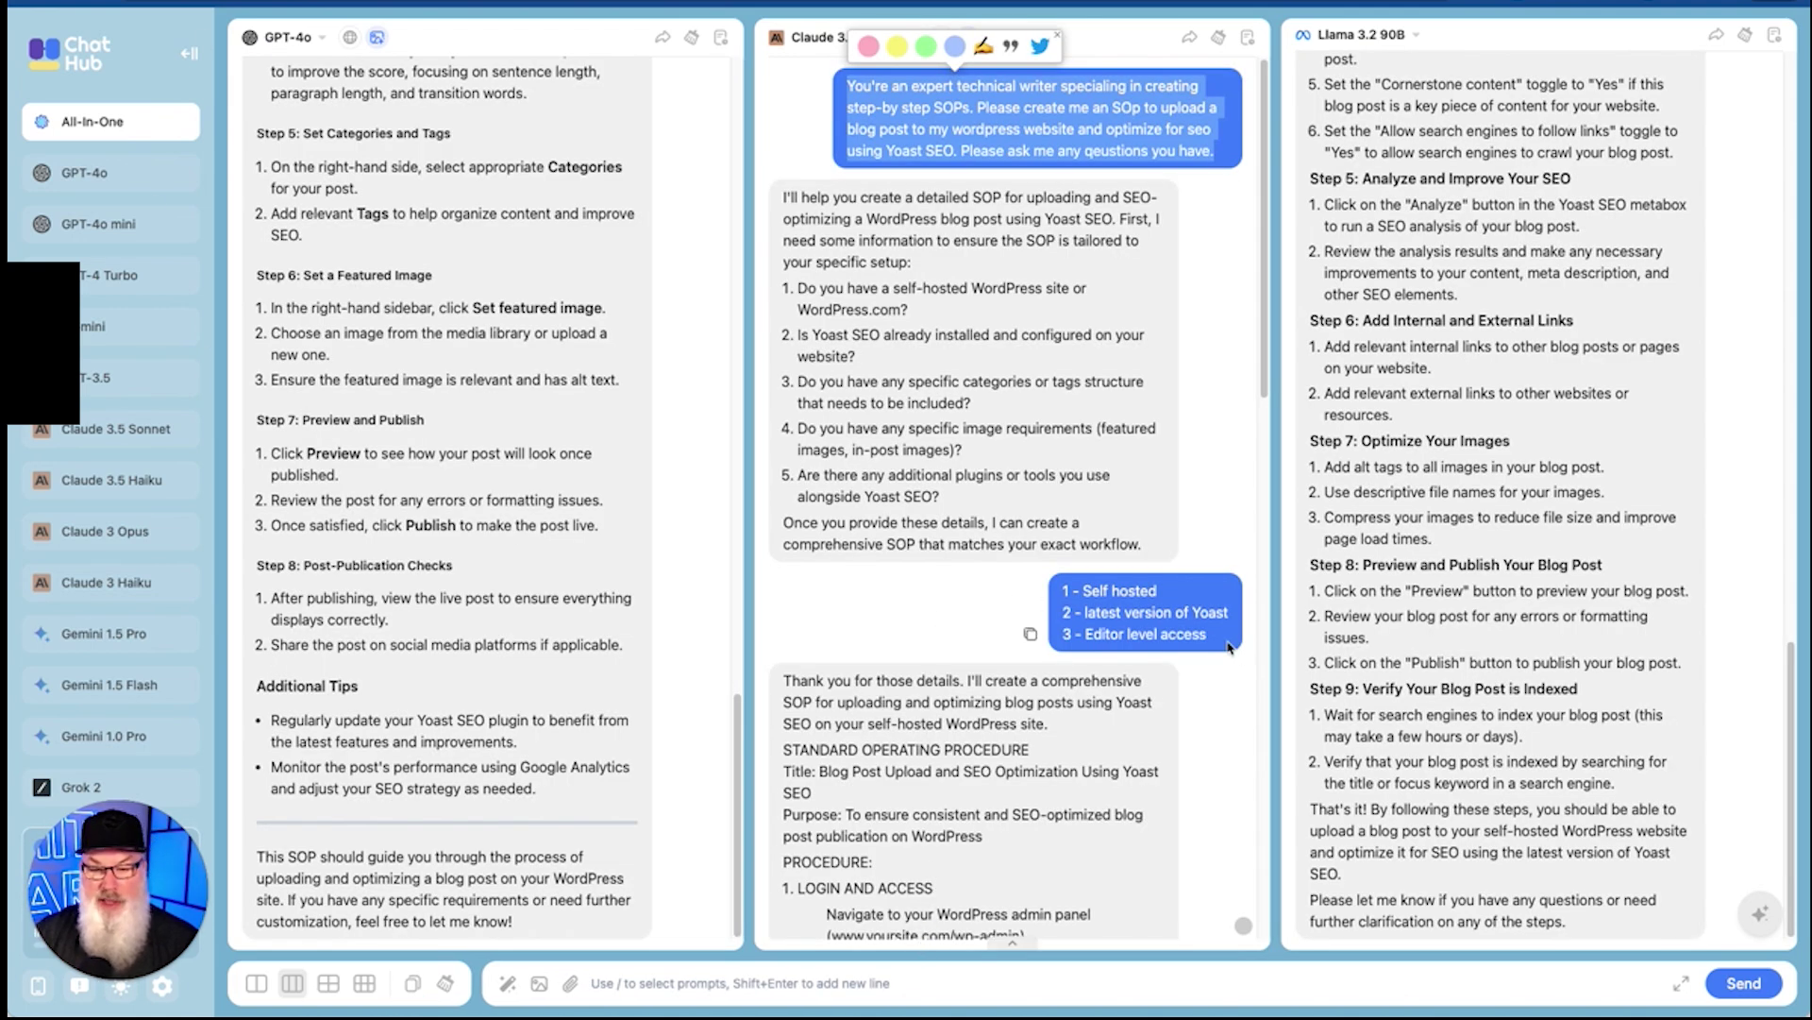
- Copy the three numbered answers from ChatHub and send them to Claude
{"action": "left_click_drag", "start_coordinate": [1232, 645], "coordinate": [1046, 593]}
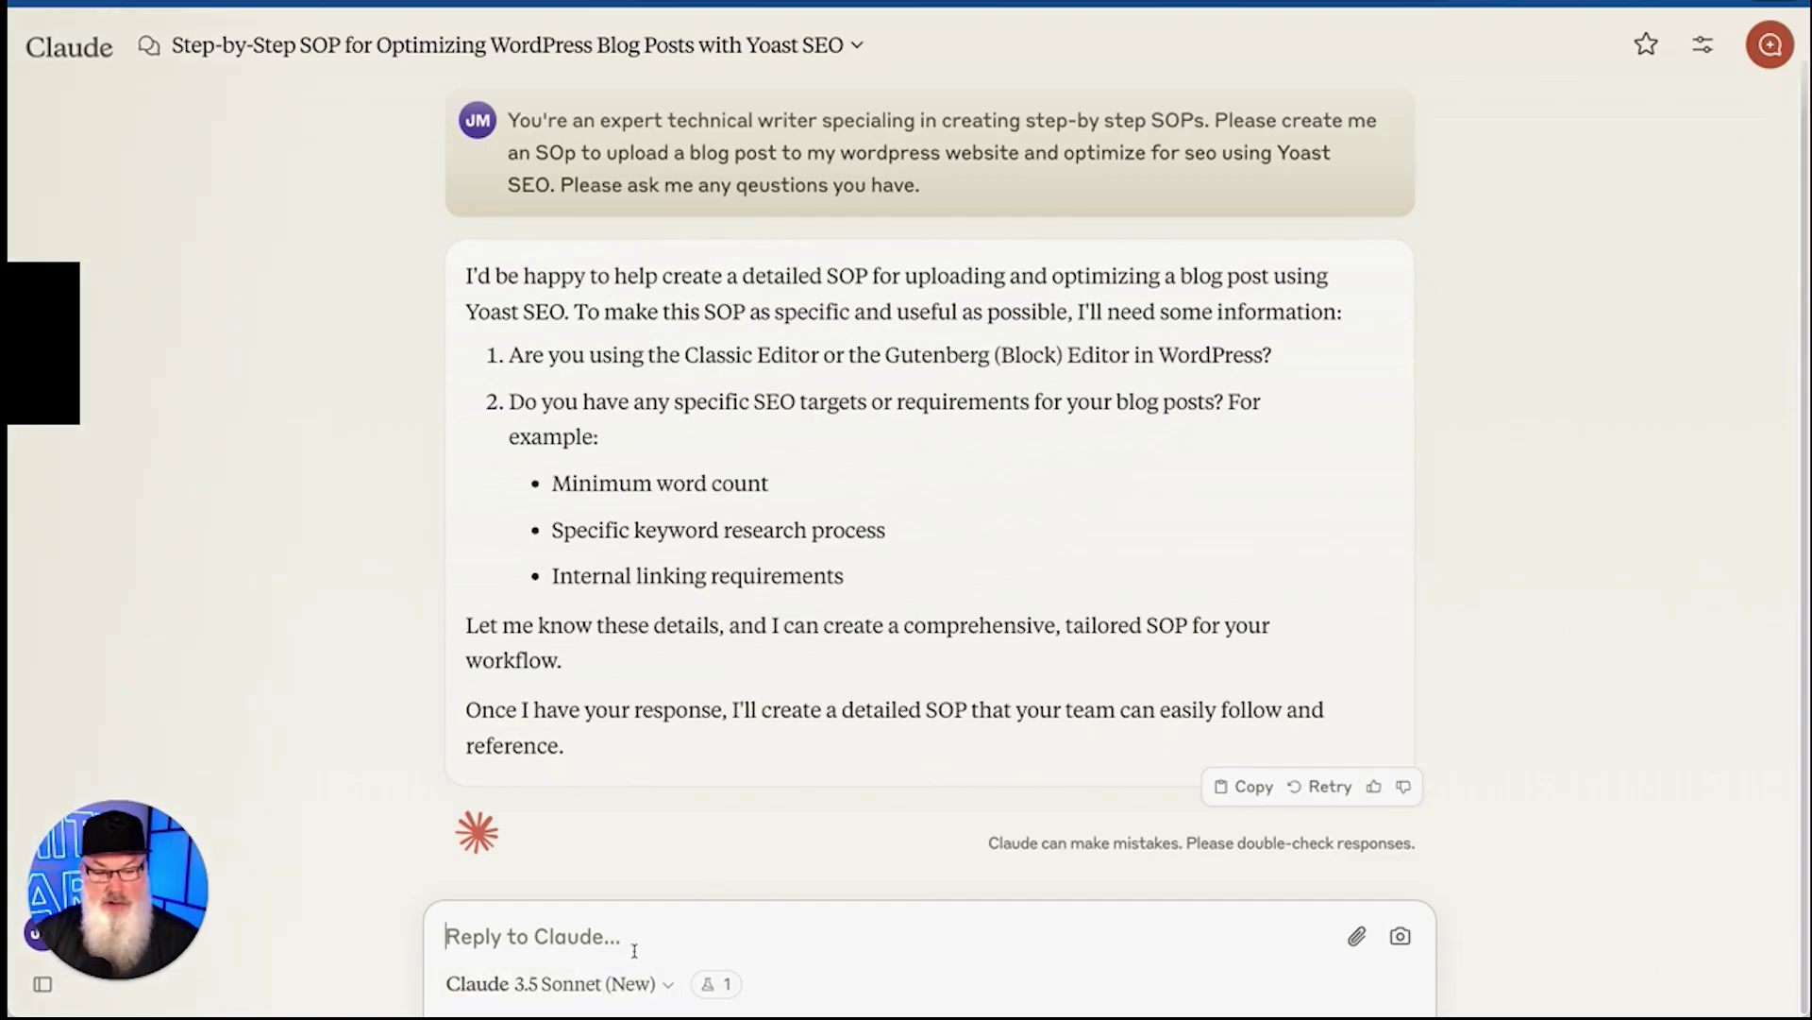
{"action": "type", "text": "1 - Self hosted 2 - latest version of Yoast 3 - Editor level access"}
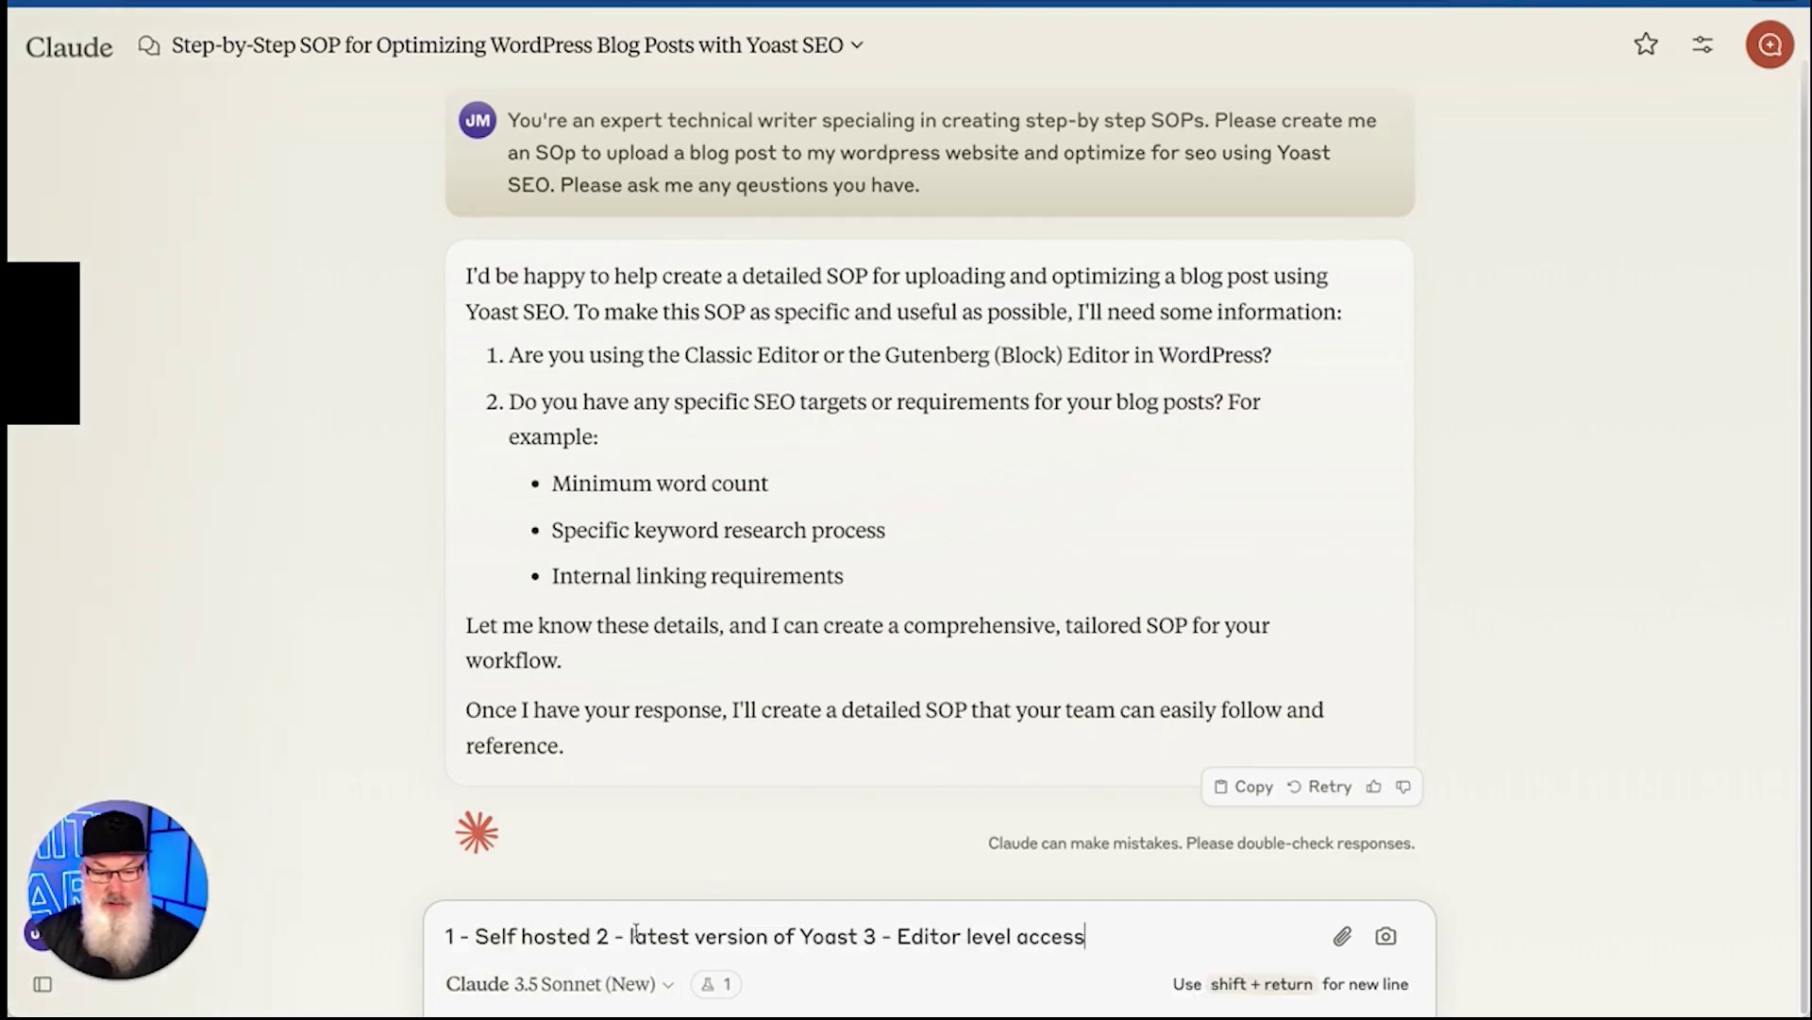
{"action": "key", "text": "Return"}
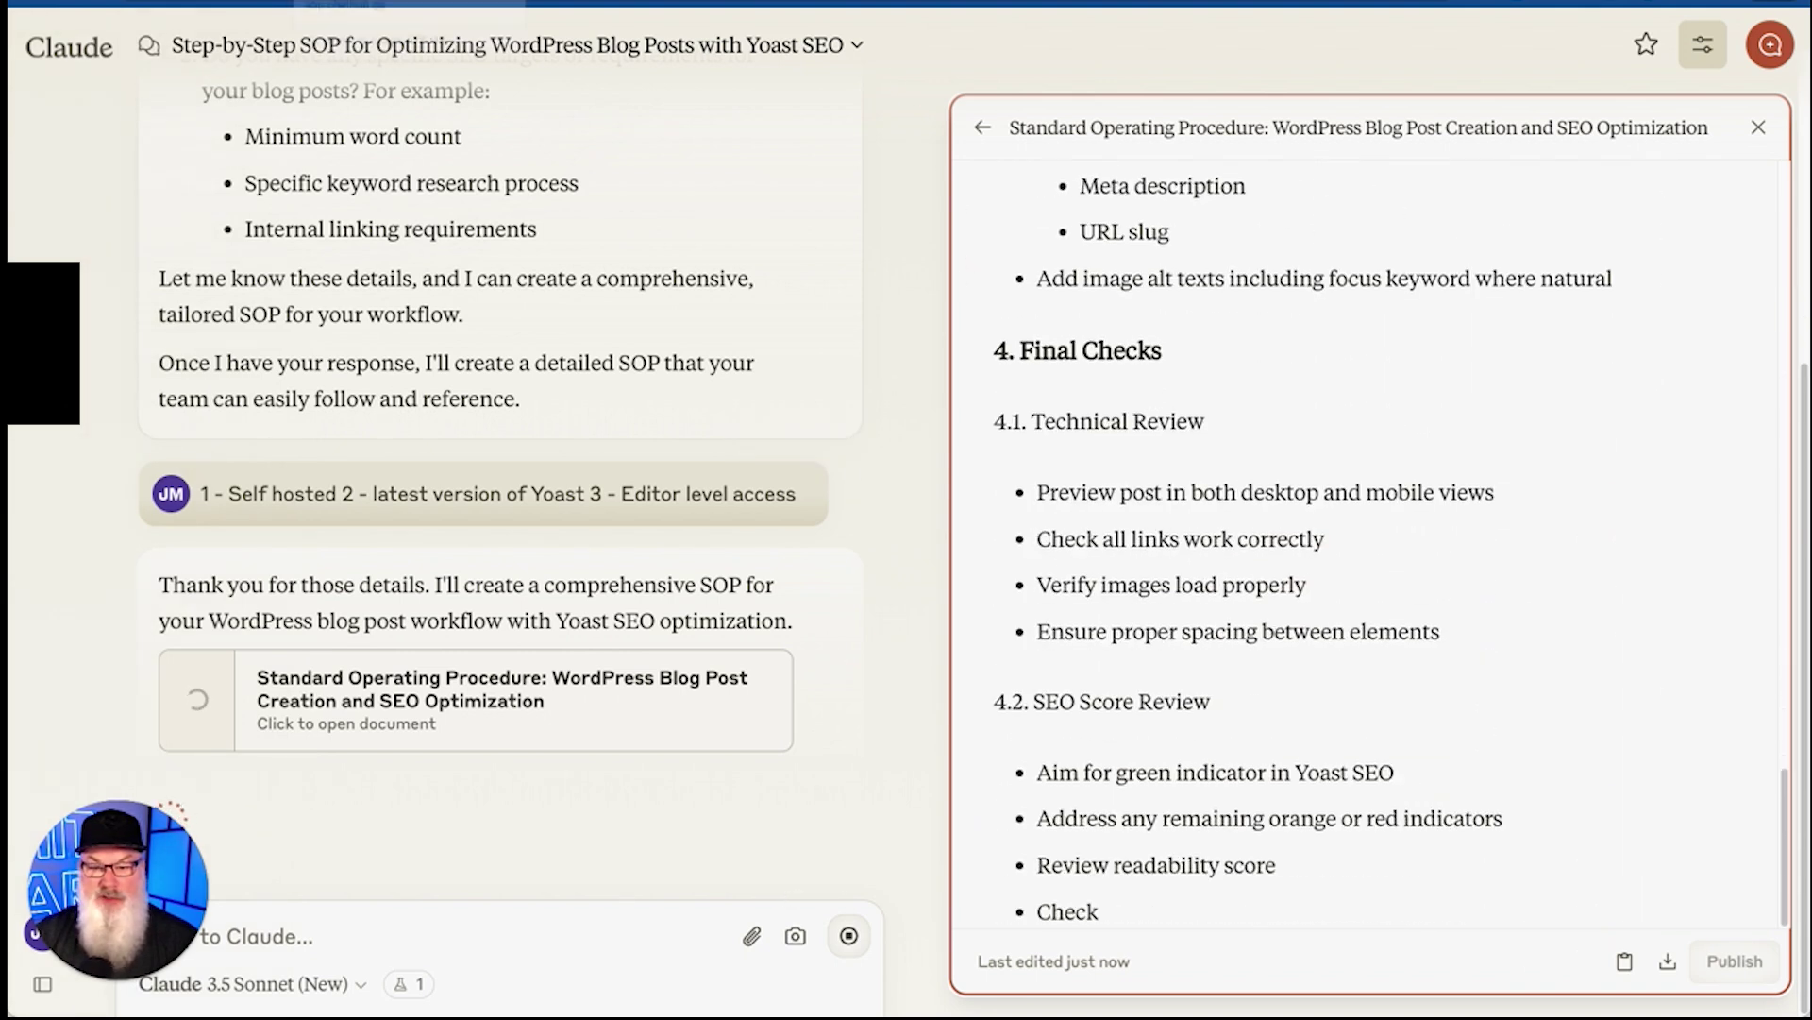
- Compare against ChatHub's Claude column, then copy the full WordPress Blog Post SEO SOP document
{"action": "key", "text": "ctrl+Tab"}
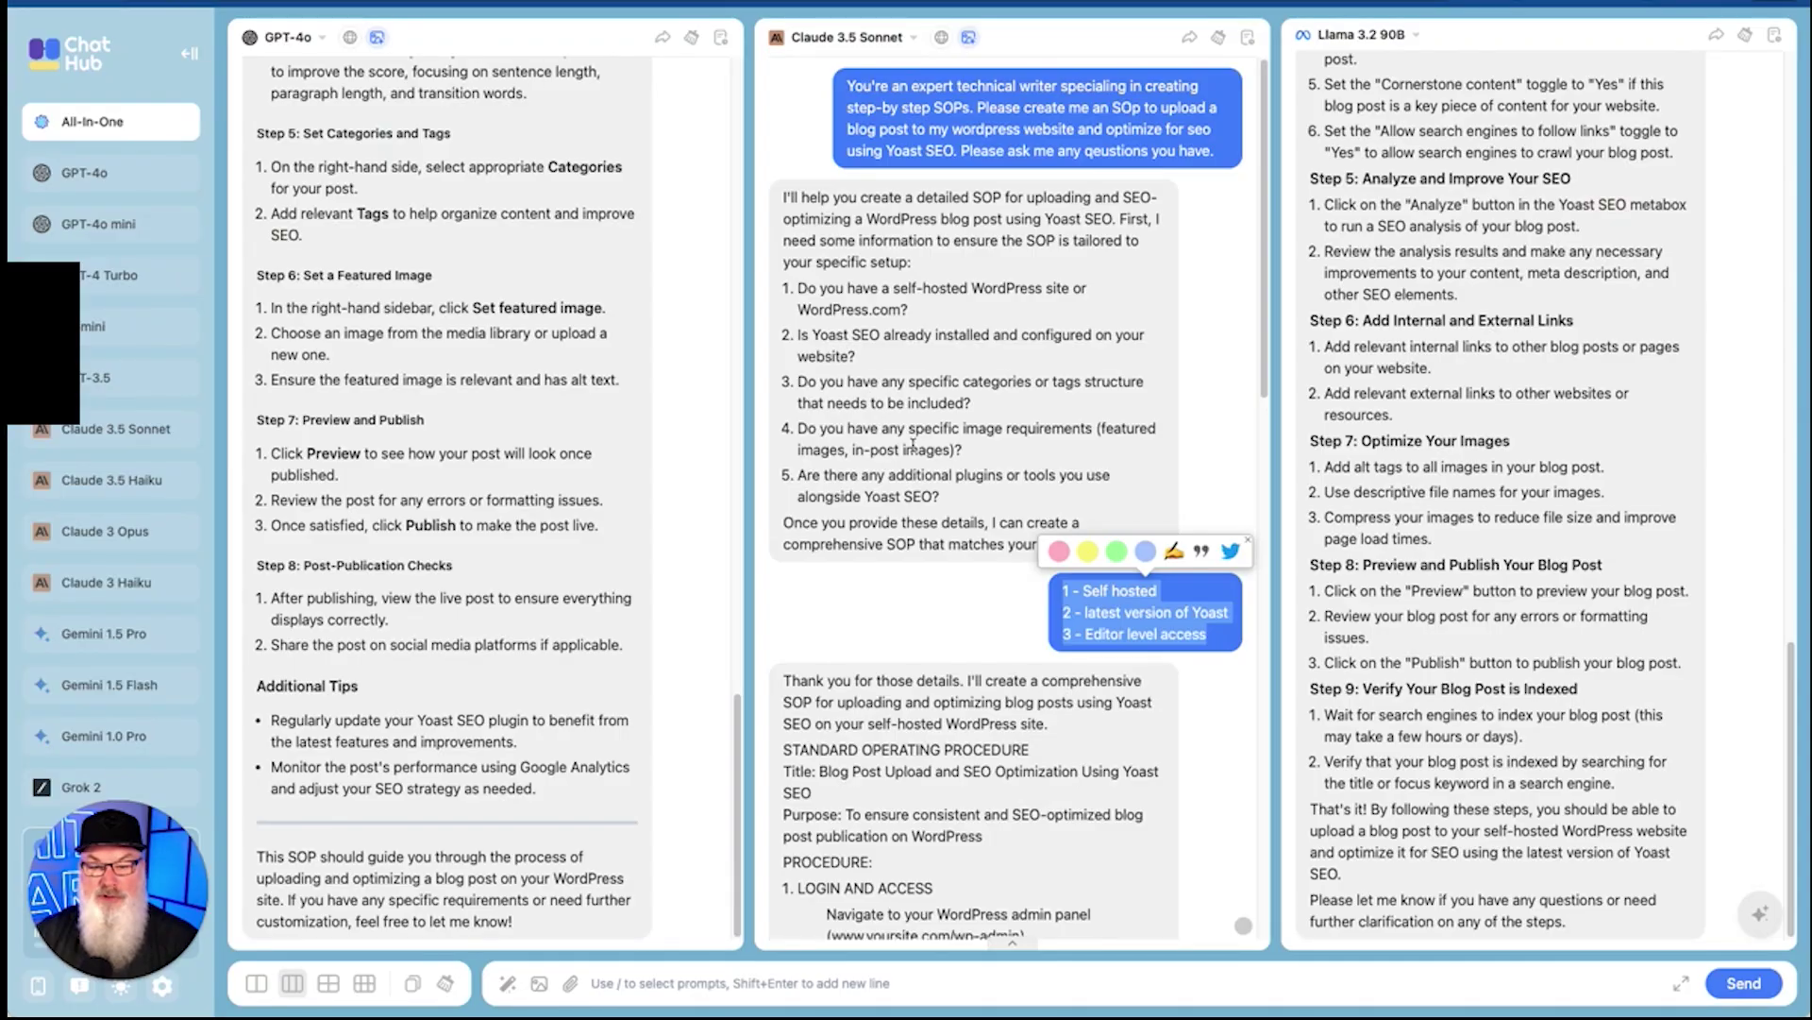
{"action": "scroll", "coordinate": [935, 472], "scroll_direction": "down", "scroll_amount": 10}
{"action": "scroll", "coordinate": [941, 483], "scroll_direction": "down", "scroll_amount": 4}
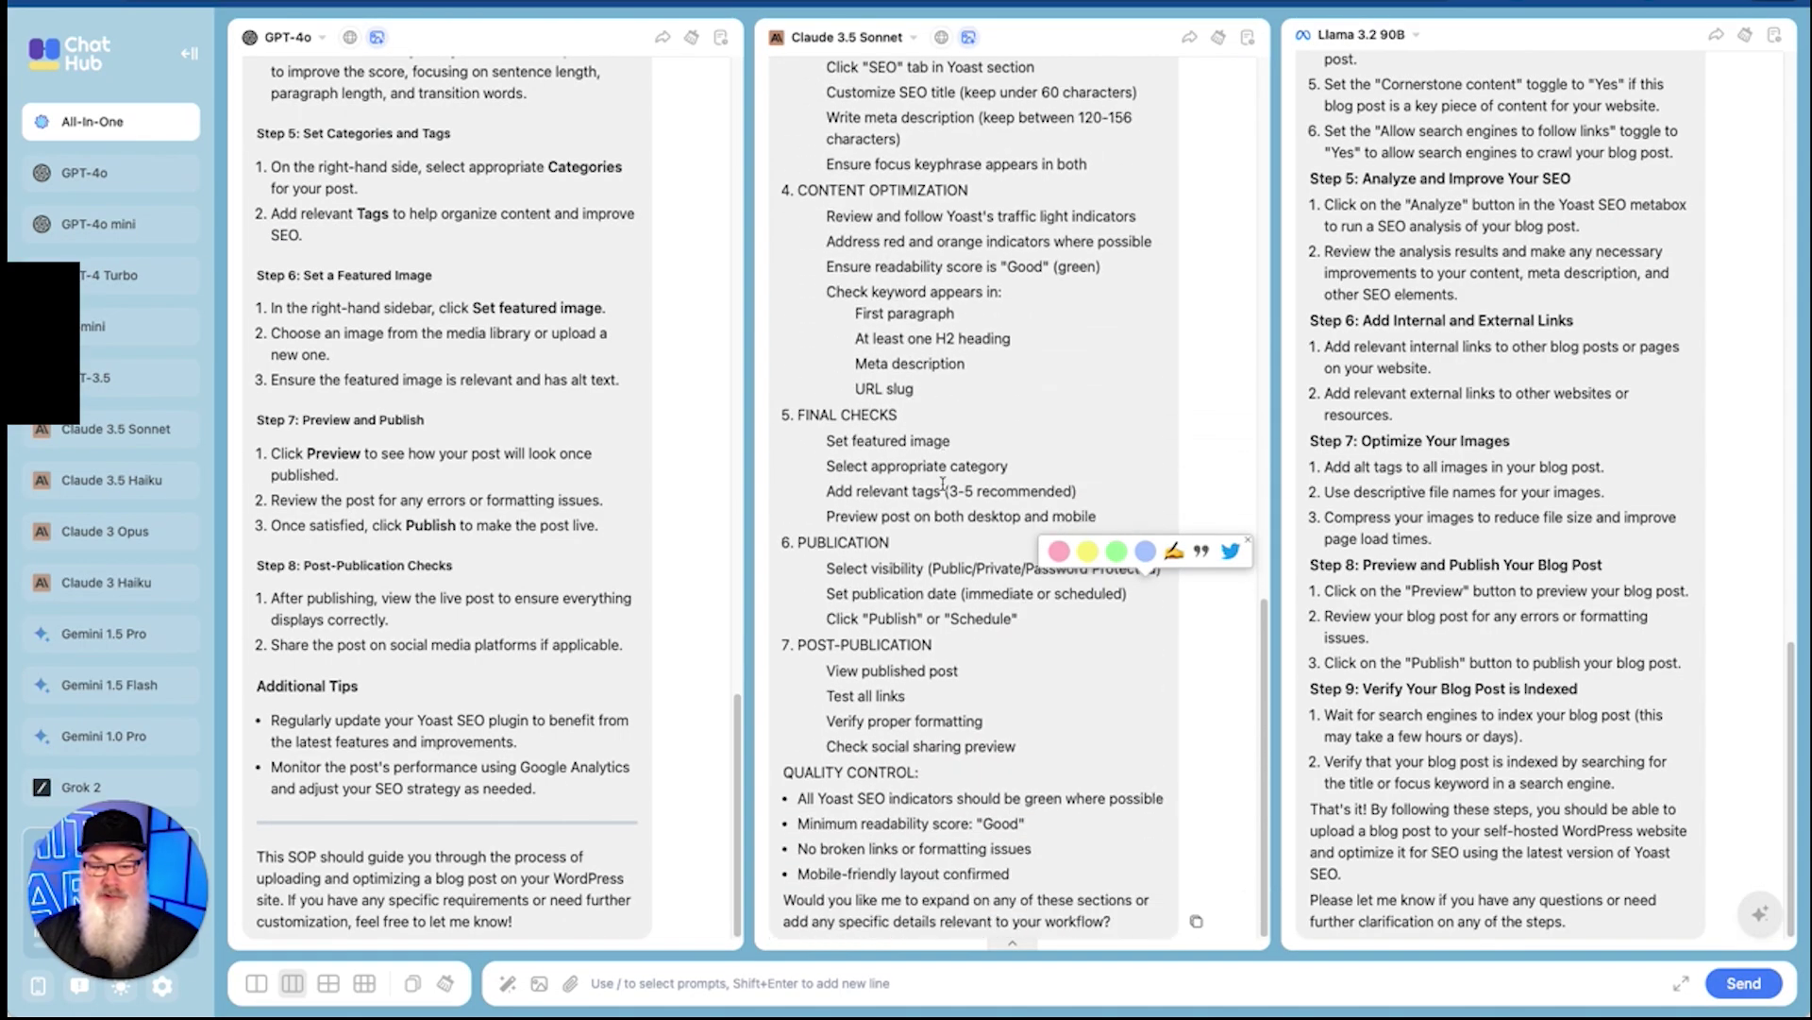
{"action": "scroll", "coordinate": [941, 483], "scroll_direction": "up", "scroll_amount": 12}
{"action": "scroll", "coordinate": [944, 488], "scroll_direction": "down", "scroll_amount": 5}
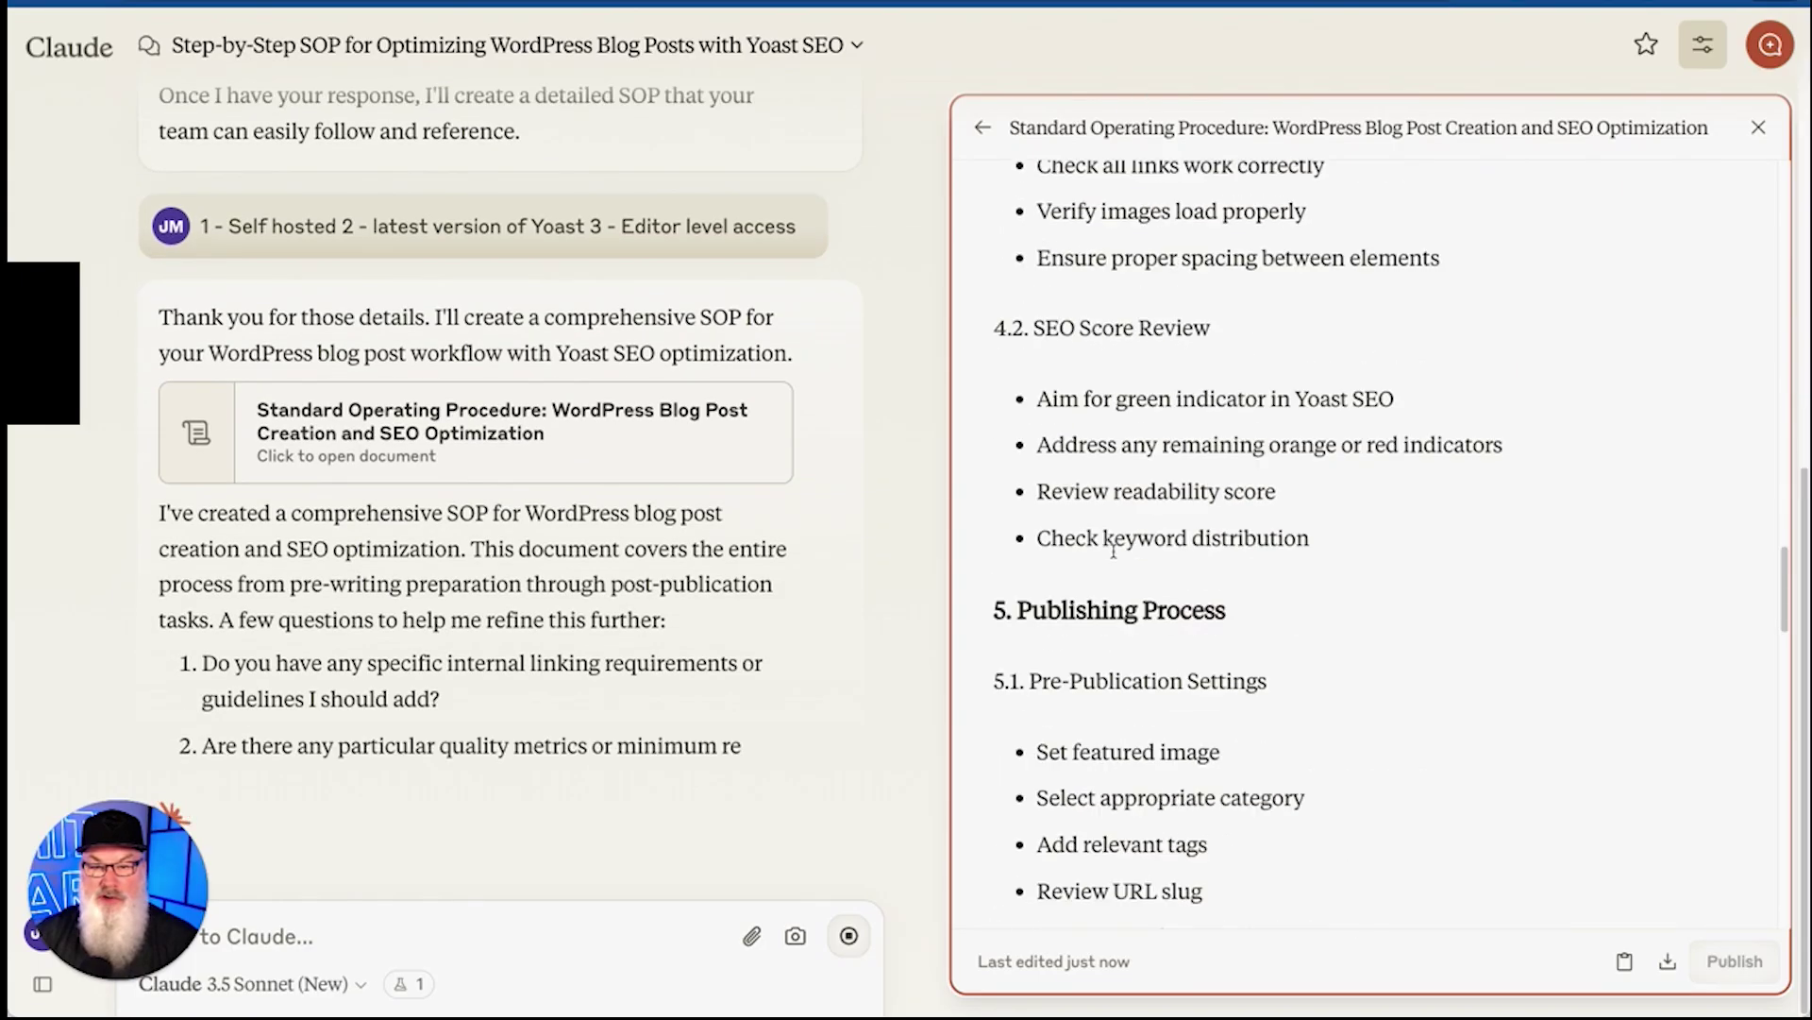
{"action": "scroll", "coordinate": [1113, 556], "scroll_direction": "down", "scroll_amount": 3}
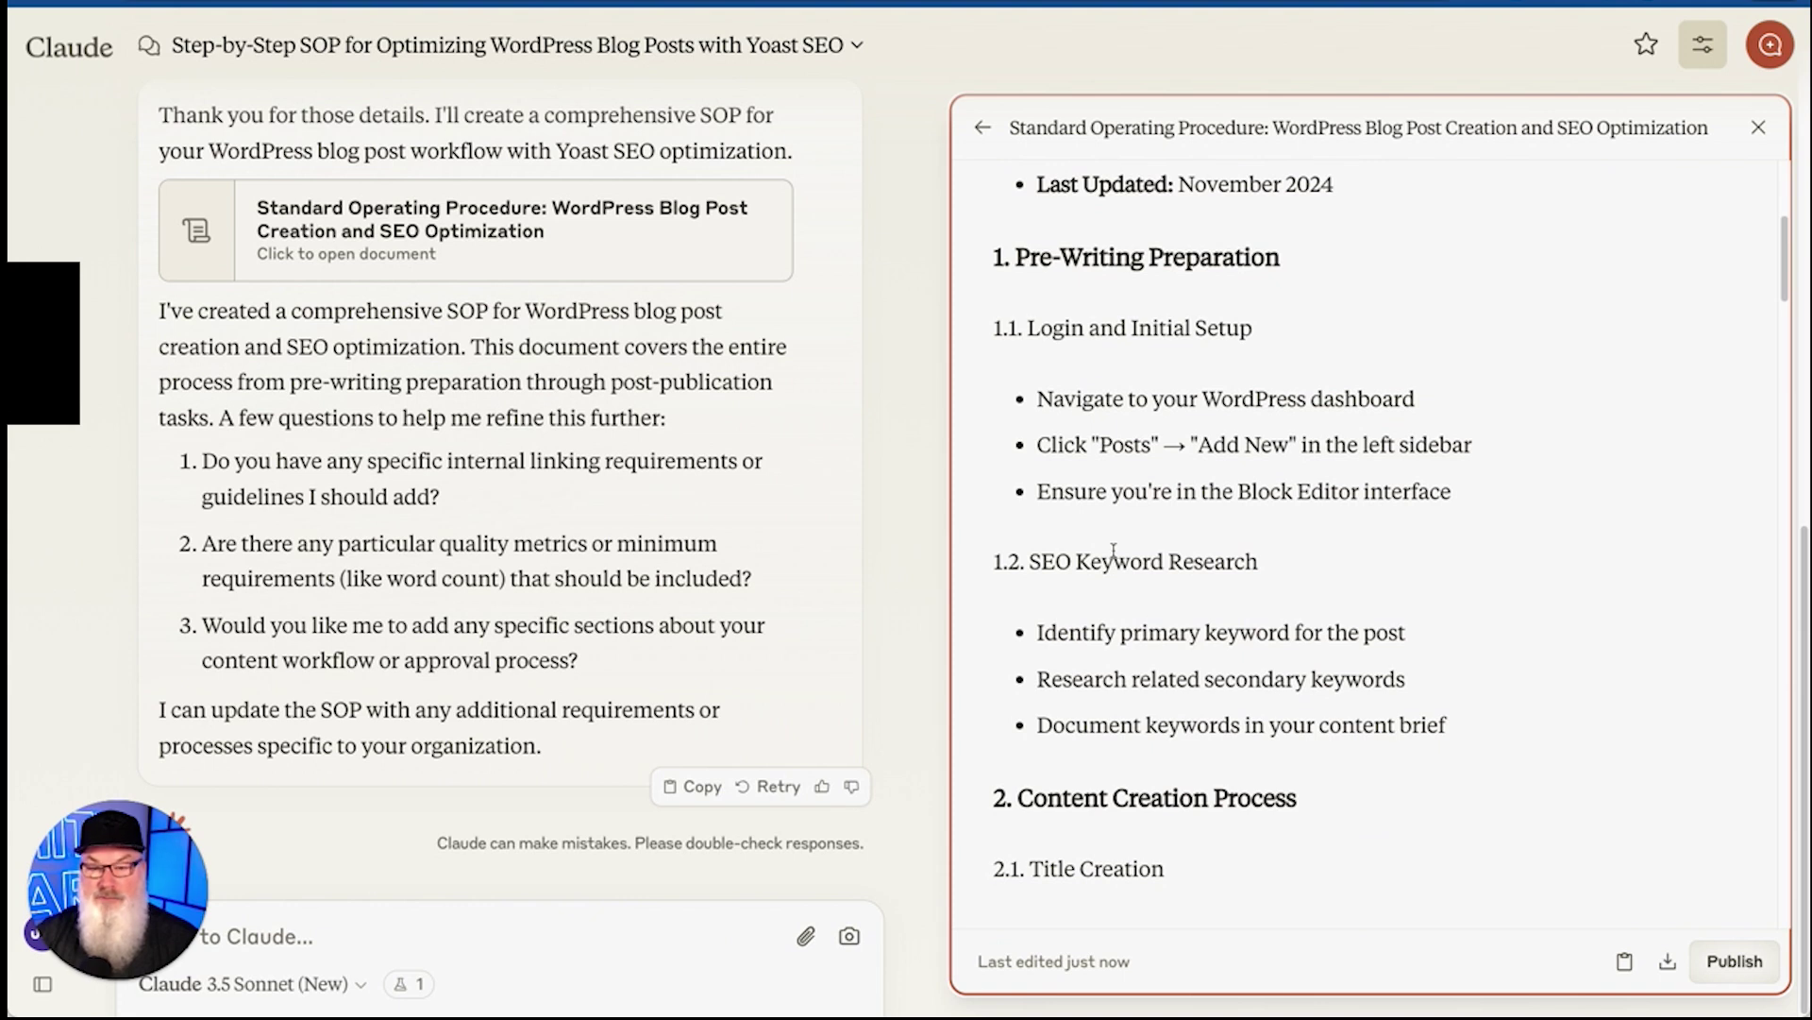
{"action": "scroll", "coordinate": [1114, 551], "scroll_direction": "down", "scroll_amount": 10}
{"action": "scroll", "coordinate": [1114, 550], "scroll_direction": "down", "scroll_amount": 10}
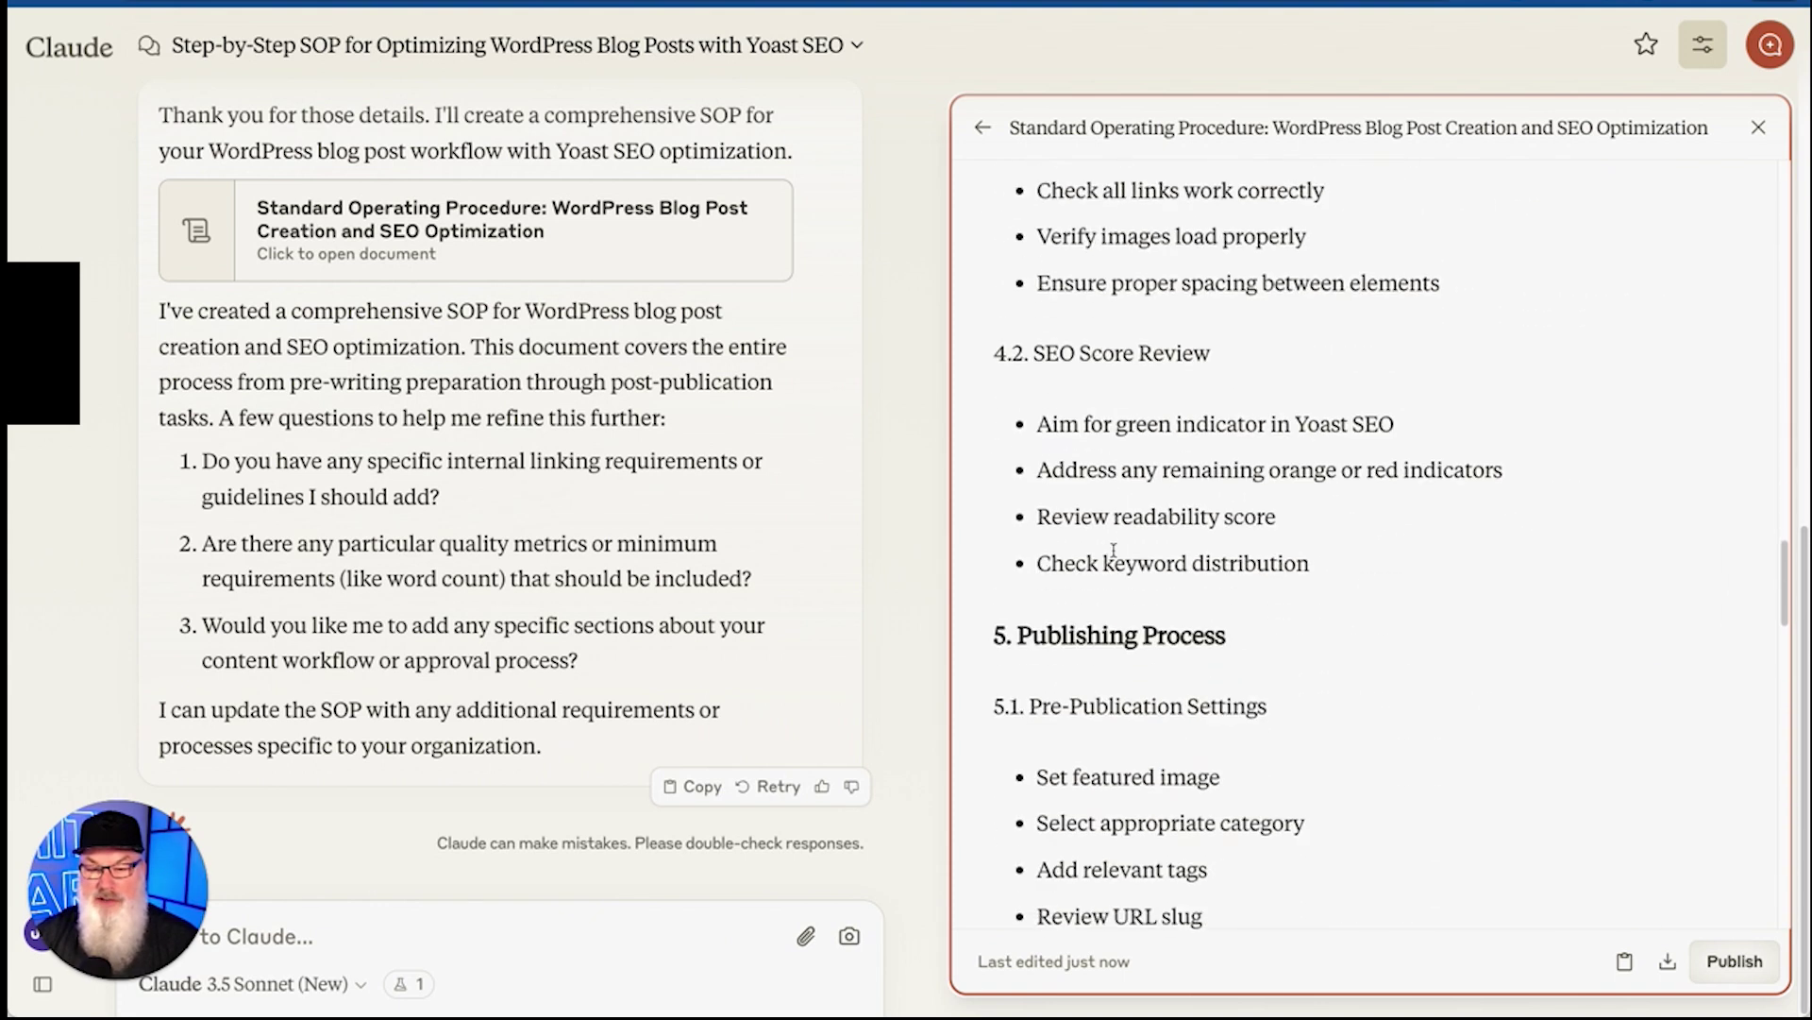
{"action": "scroll", "coordinate": [1114, 550], "scroll_direction": "down", "scroll_amount": 10}
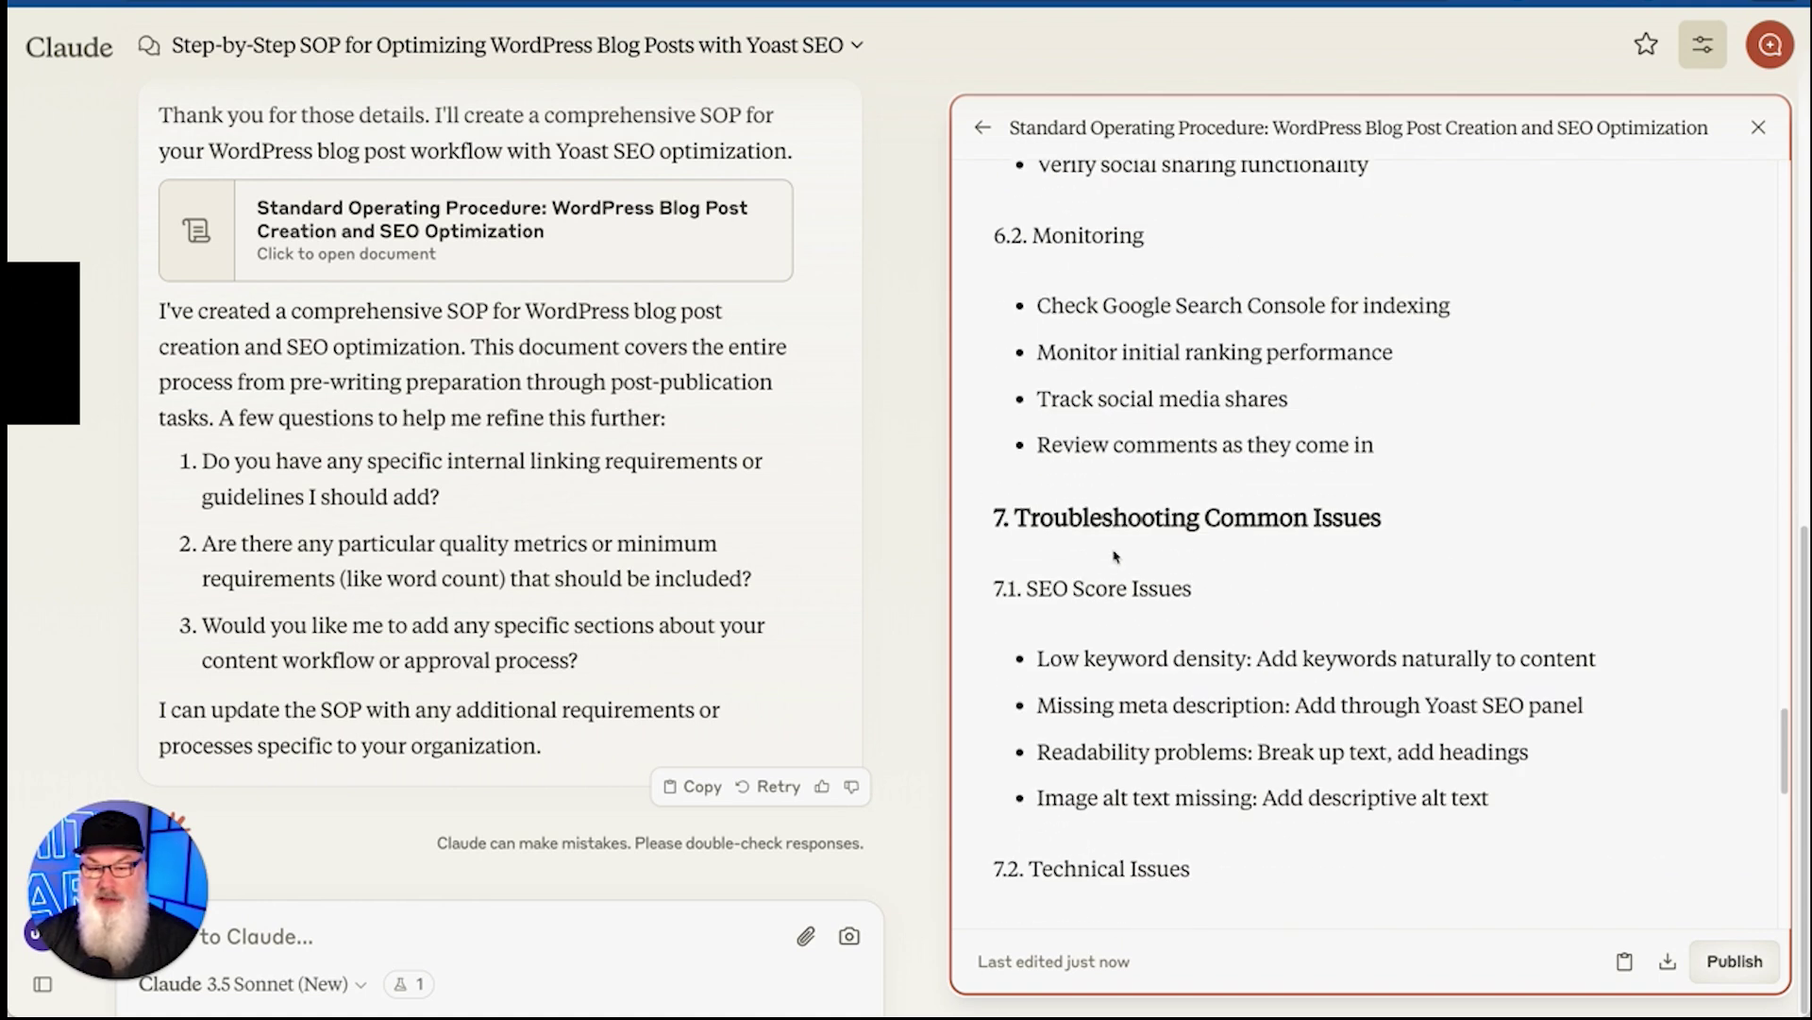
{"action": "scroll", "coordinate": [1115, 555], "scroll_direction": "down", "scroll_amount": 10}
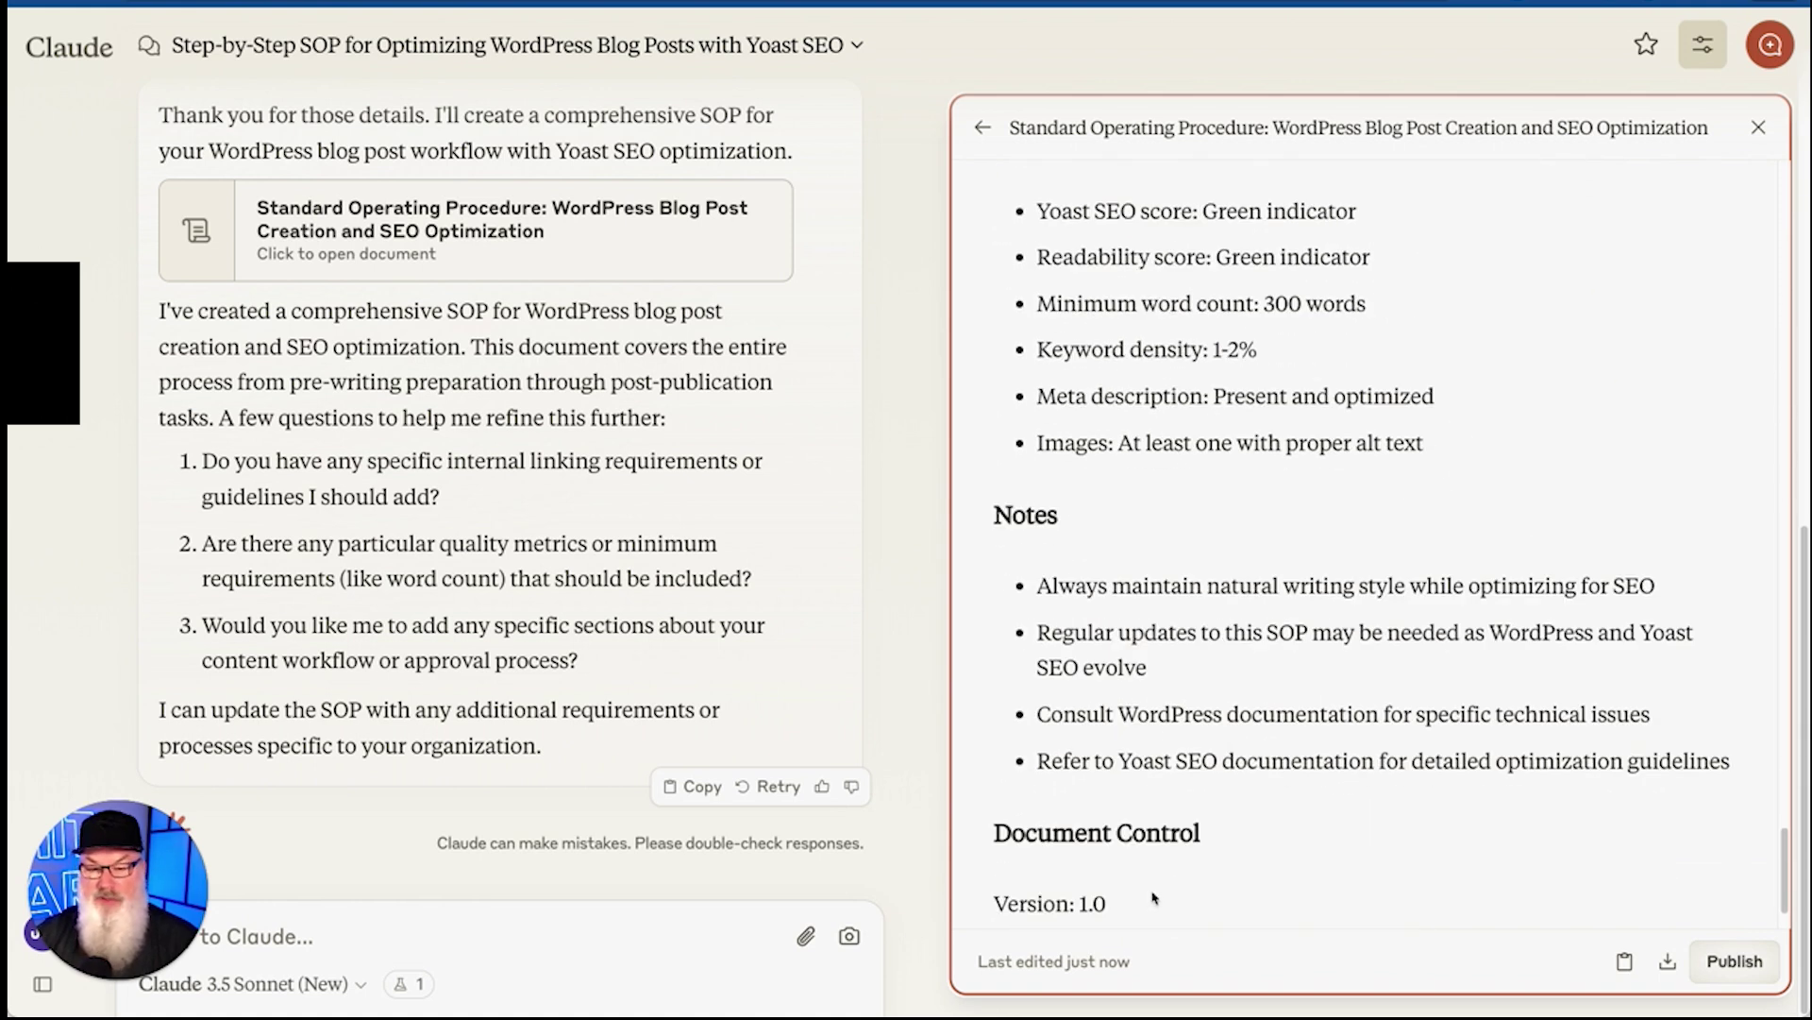
{"action": "left_click", "coordinate": [1624, 961]}
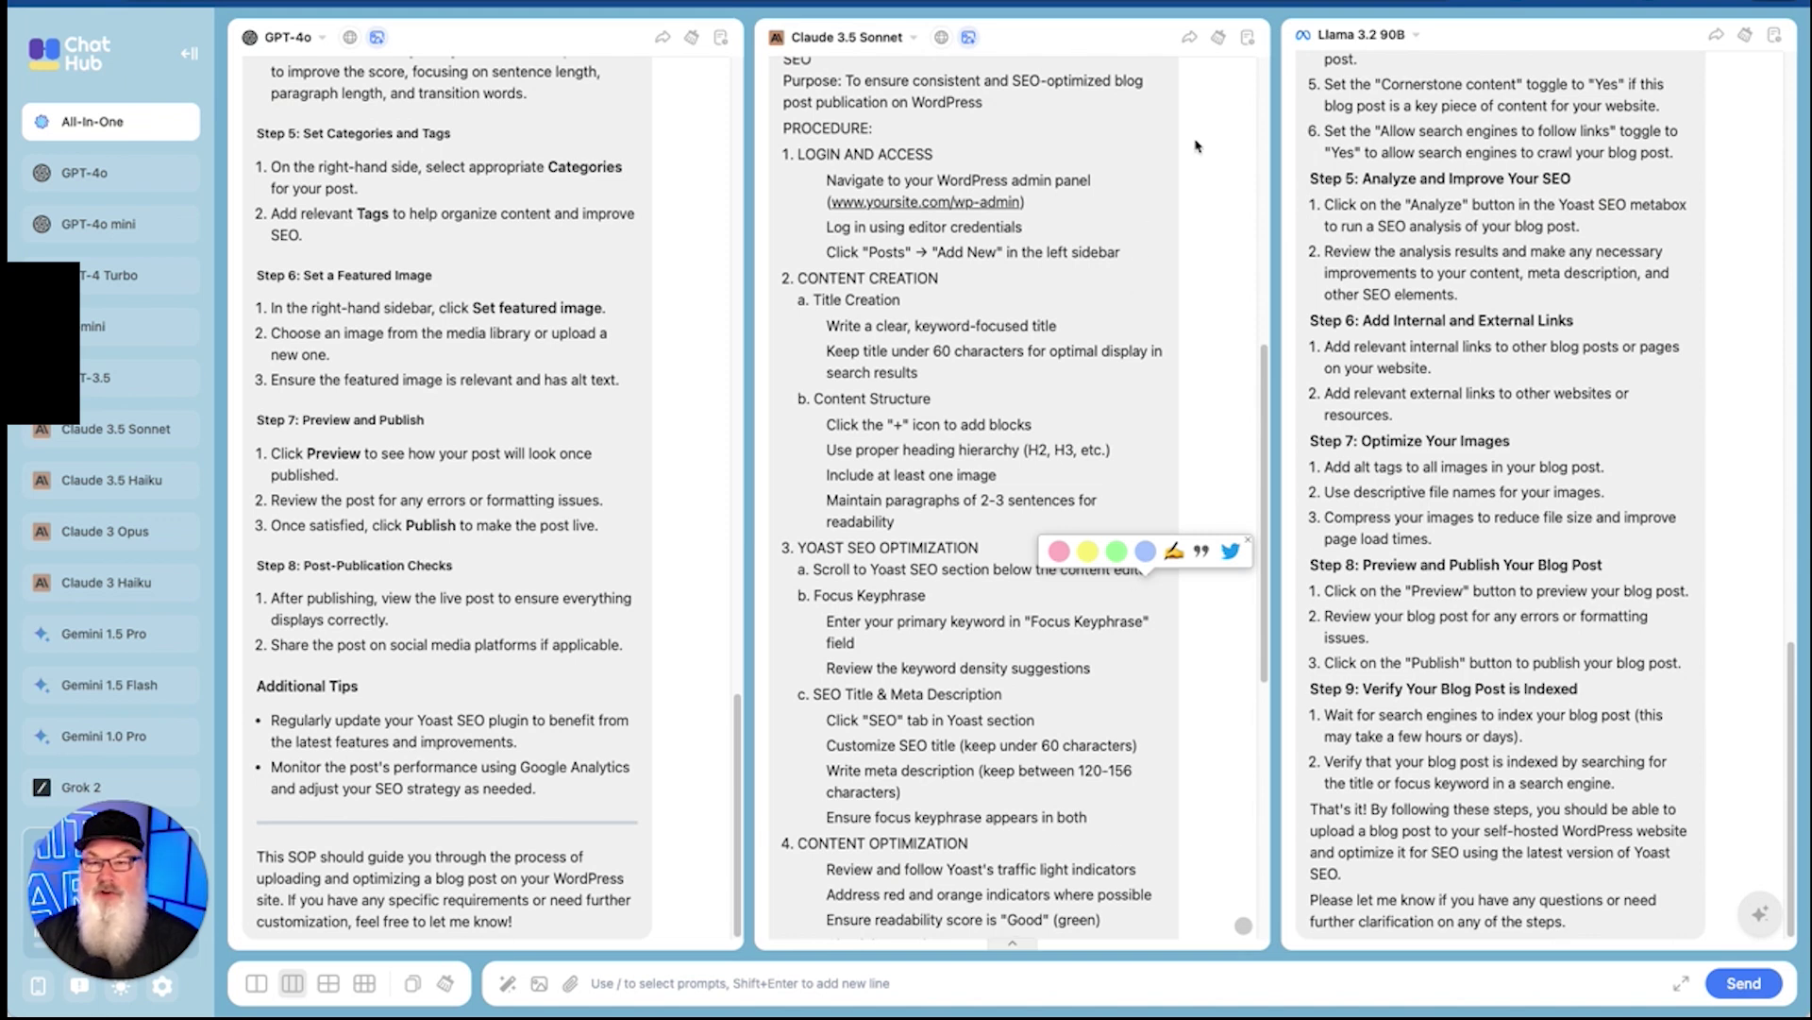
- Copy the Claude 3.5 Sonnet column's complete SOP reply in ChatHub
{"action": "scroll", "coordinate": [1201, 139], "scroll_direction": "down", "scroll_amount": 7}
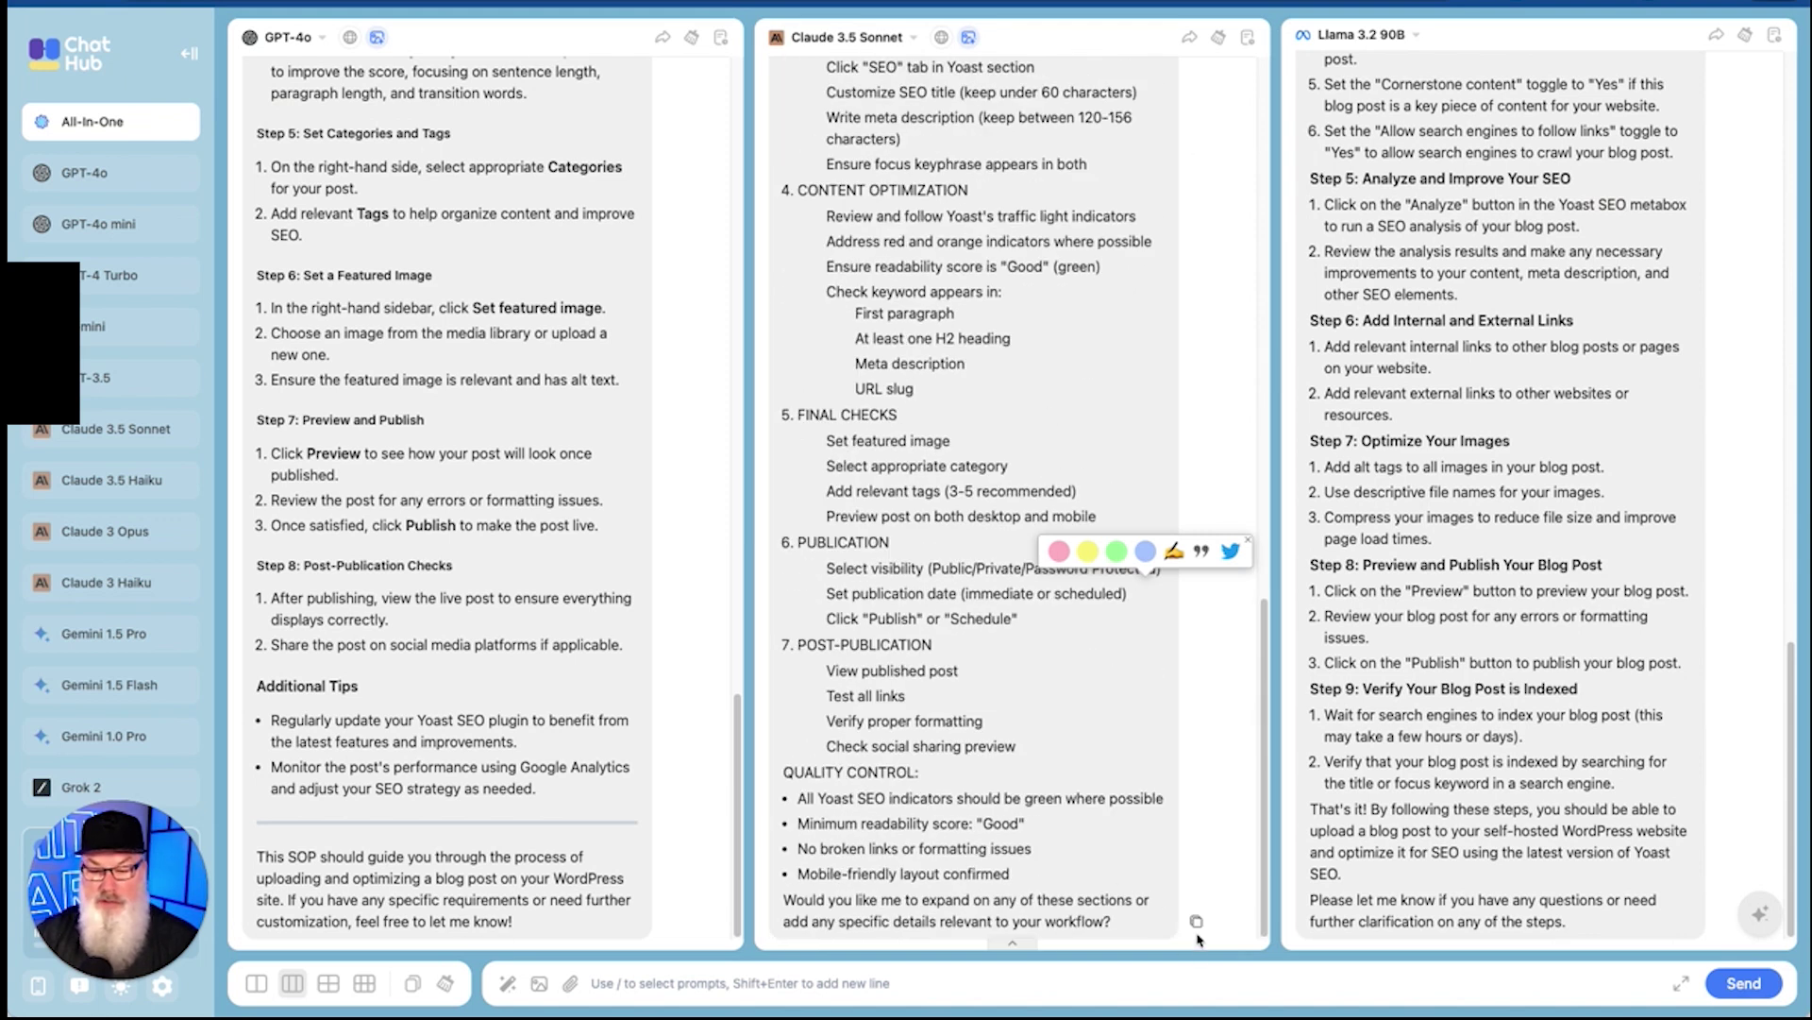
{"action": "left_click", "coordinate": [1199, 937]}
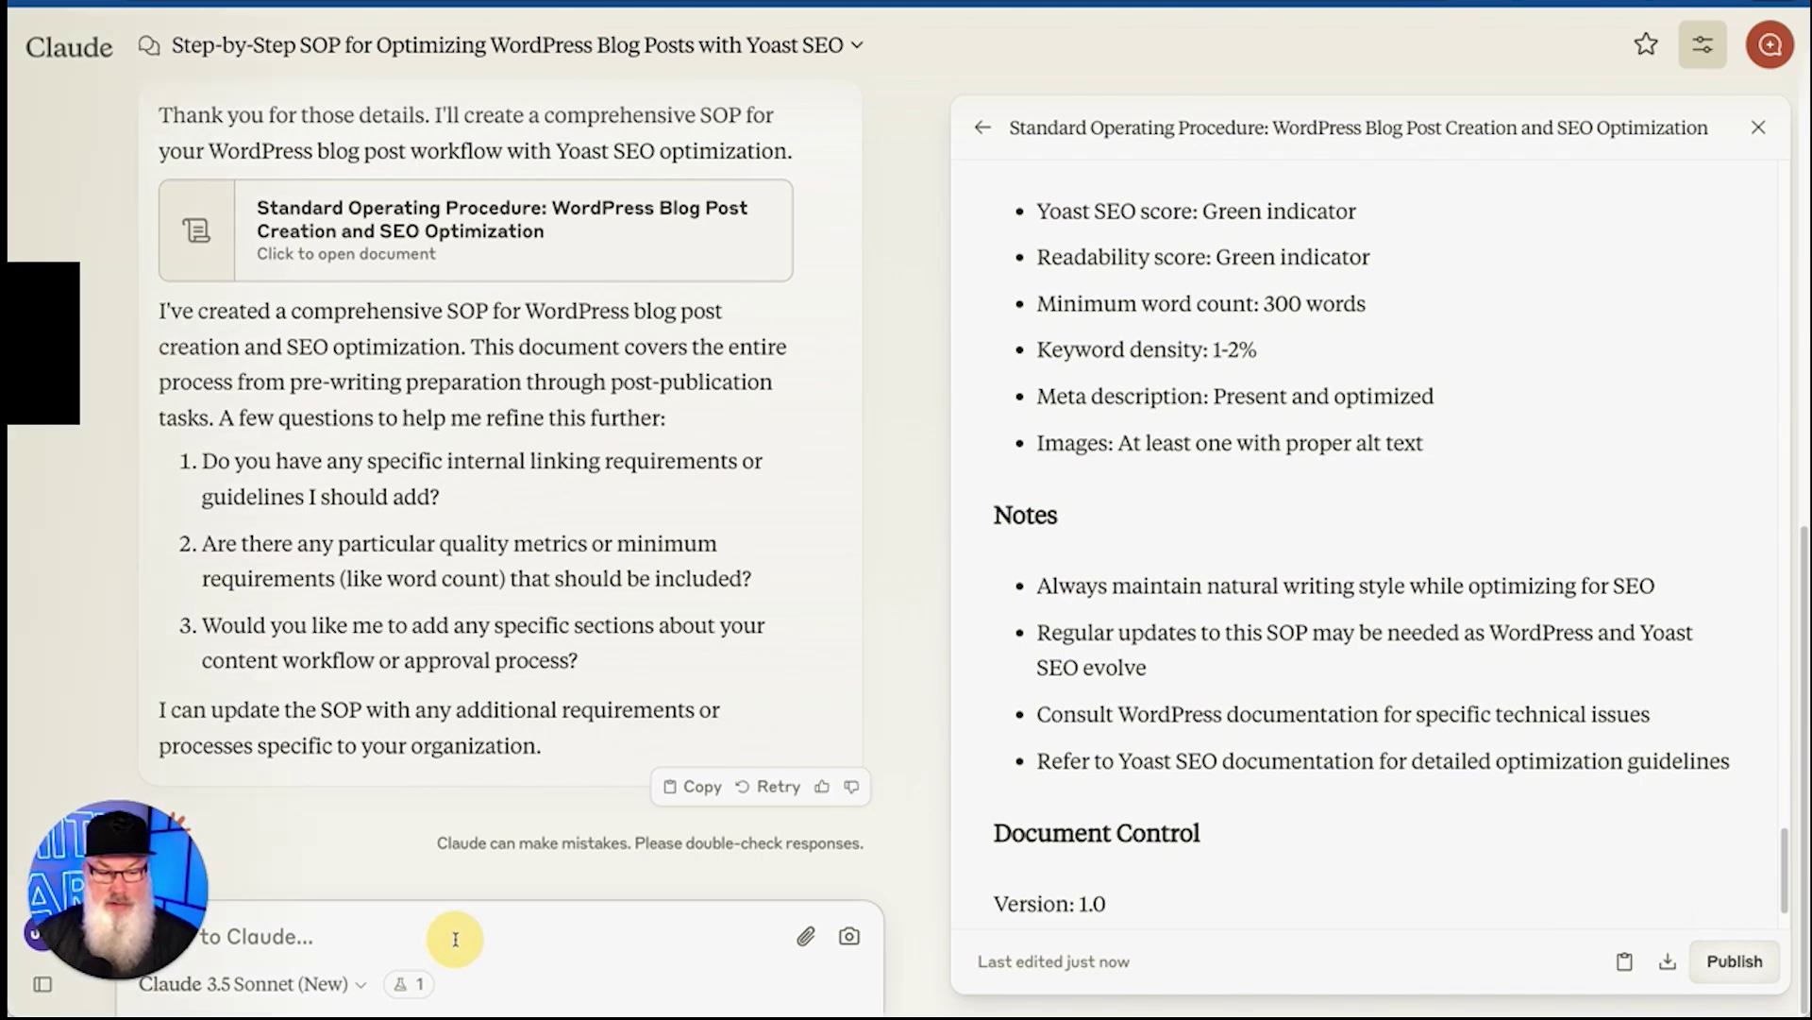
- Ask Claude 'how does this response compare to the following:' with the ChatHub SOP pasted below
{"action": "key", "text": "ctrl+v"}
{"action": "type", "text": "good"}
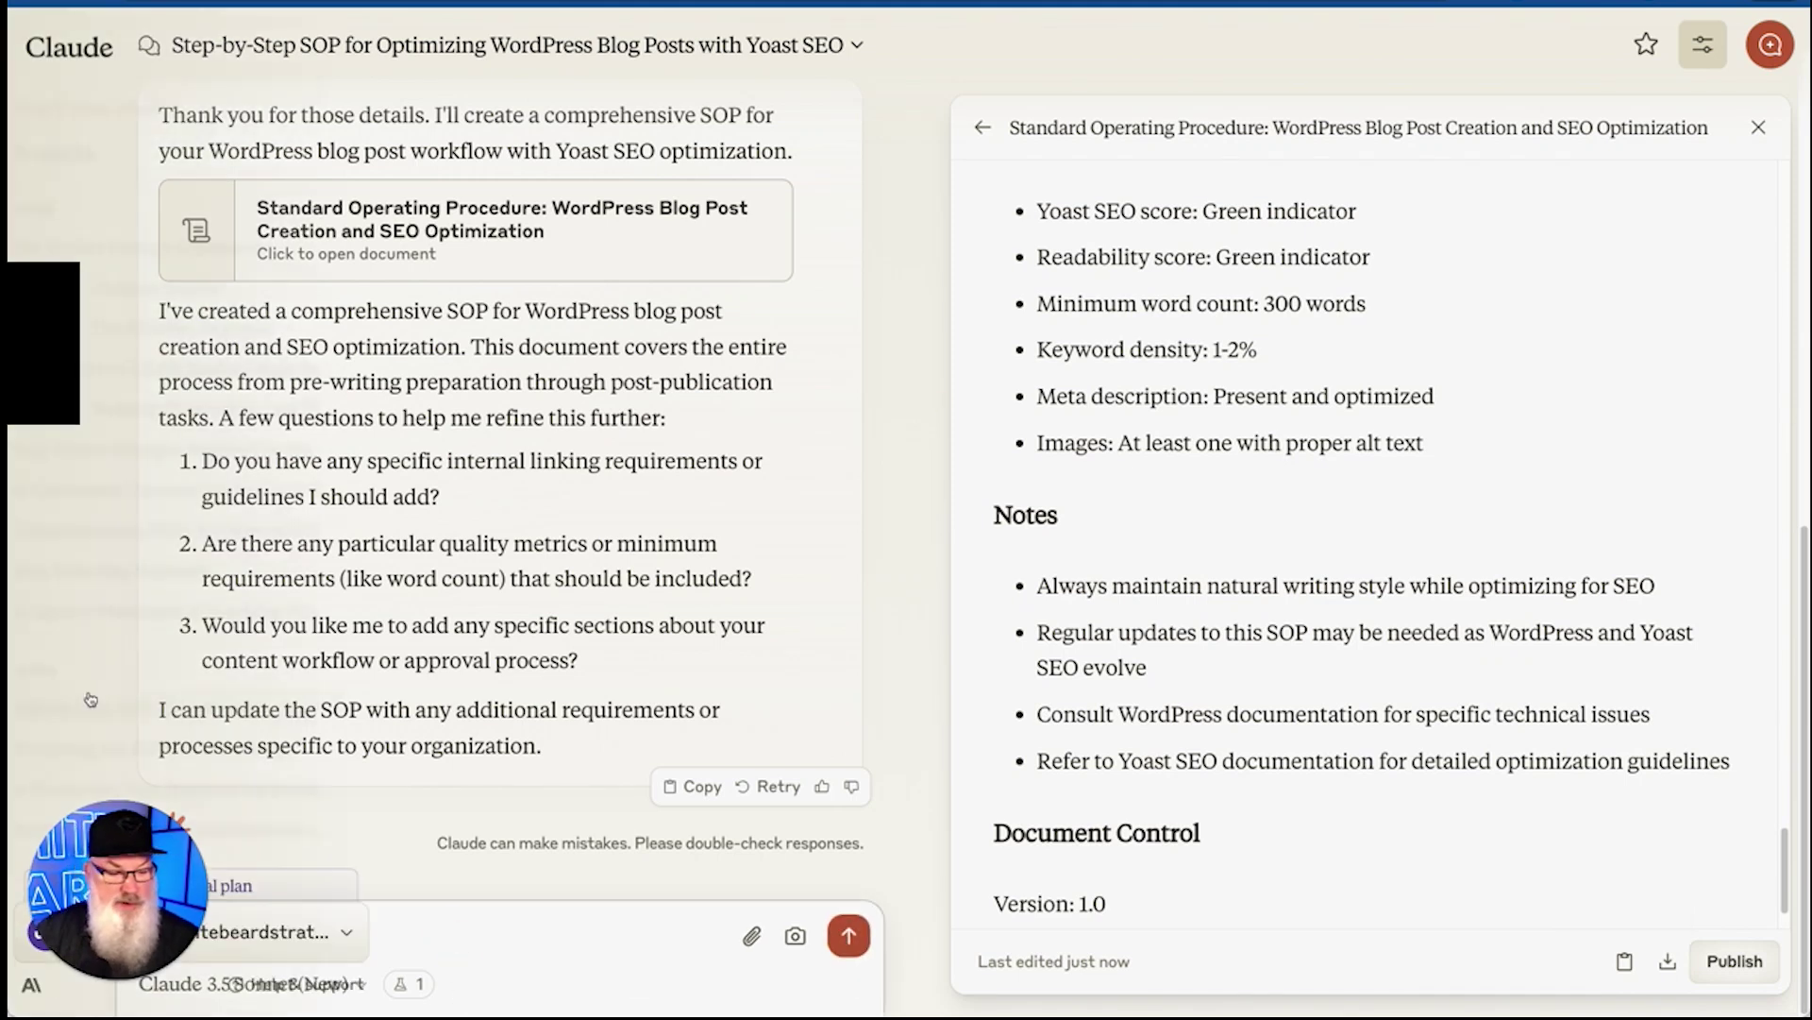
{"action": "left_click", "coordinate": [112, 978]}
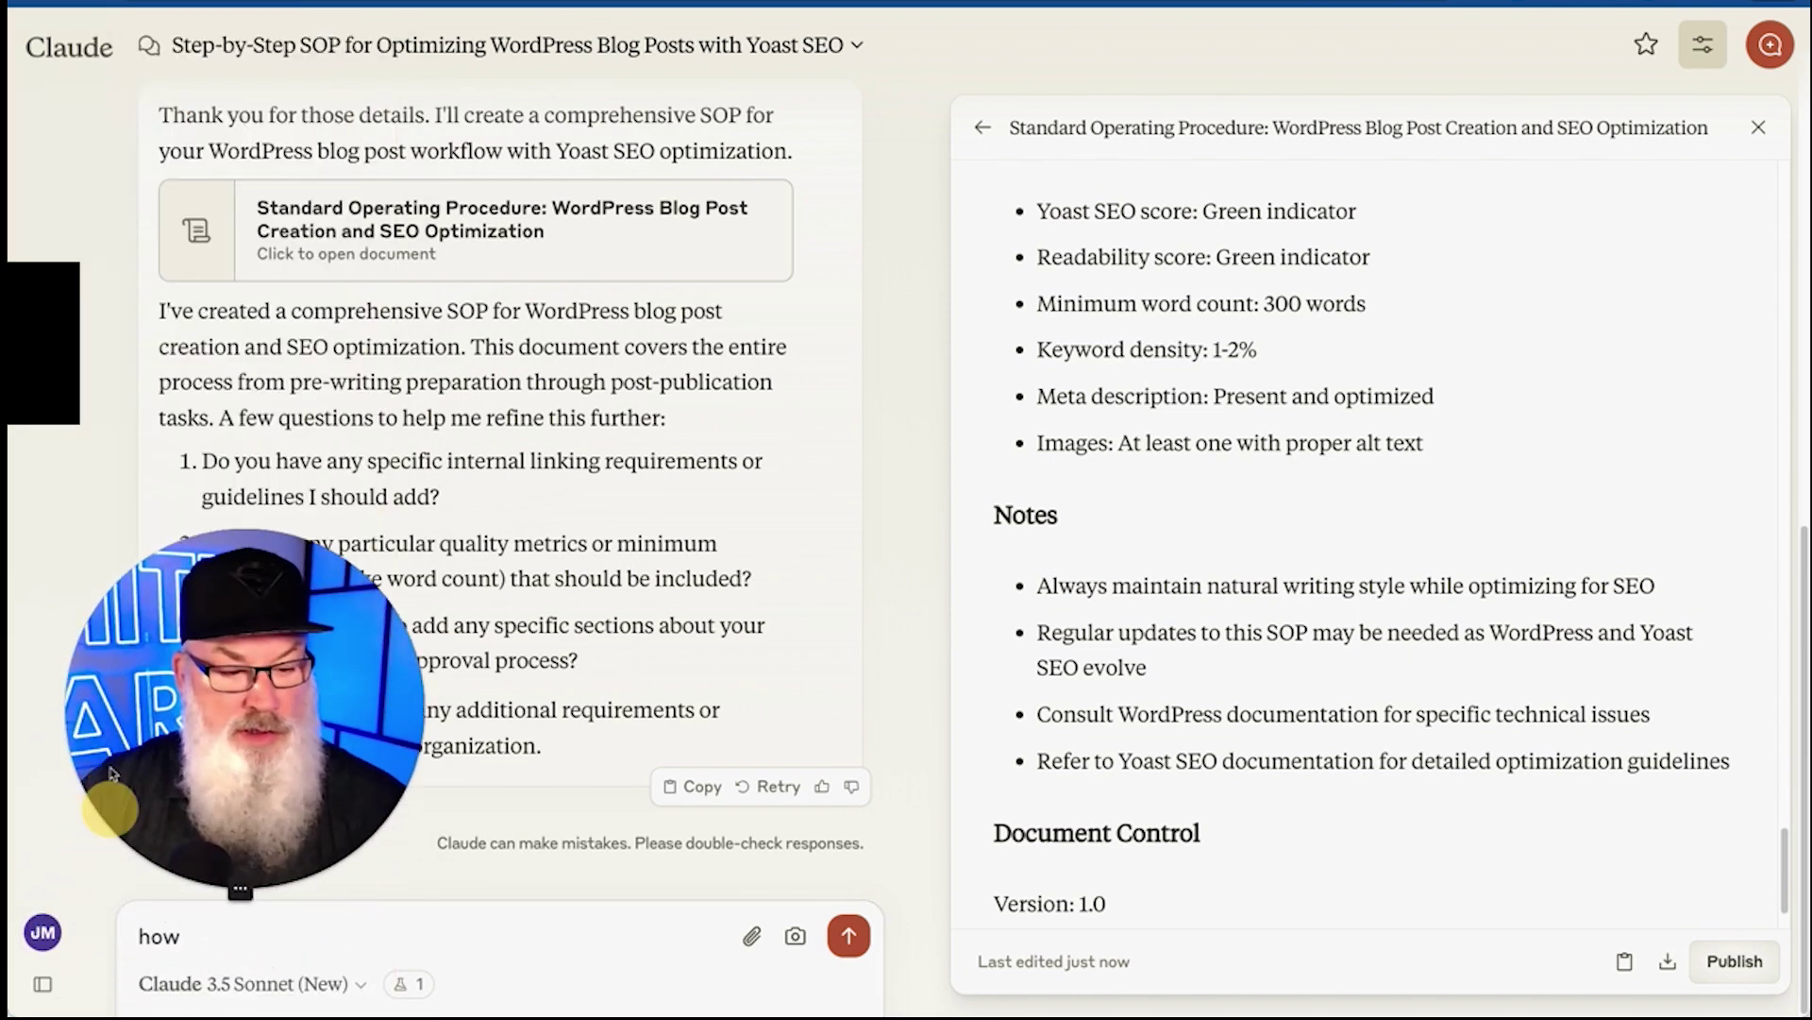
{"action": "type", "text": "does th"}
{"action": "type", "text": "ei"}
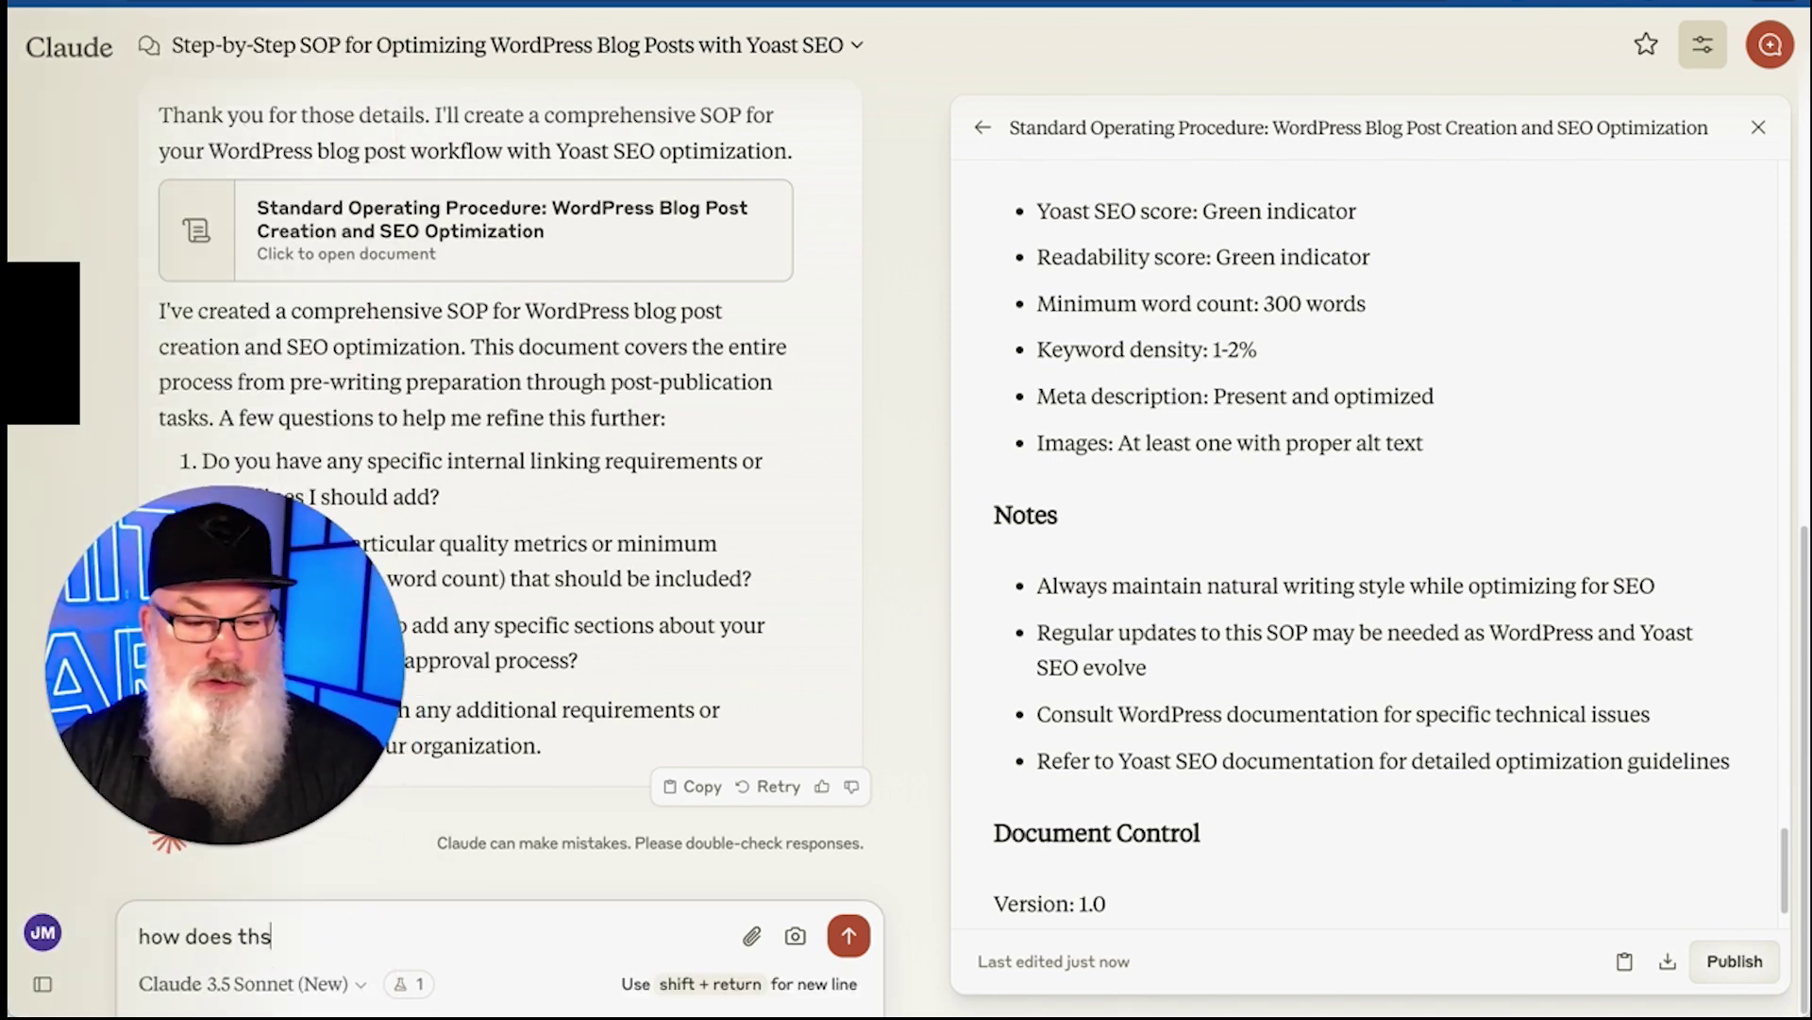
{"action": "type", "text": "s repson"}
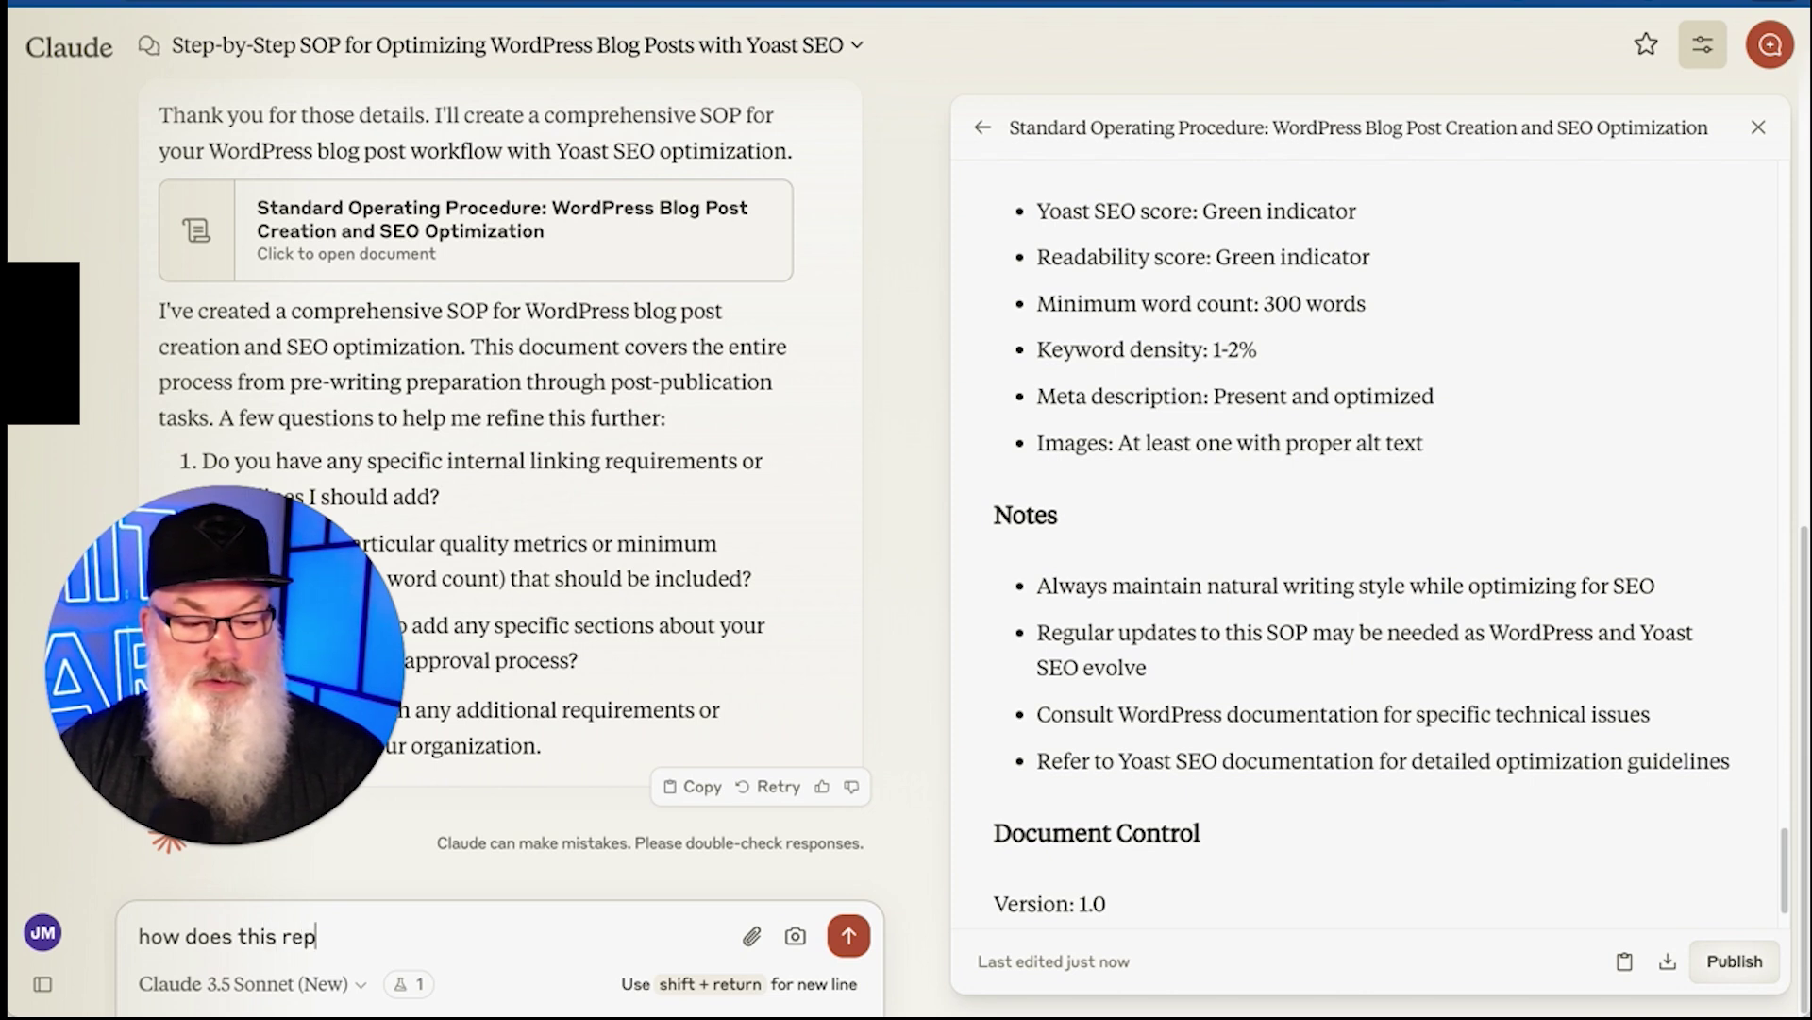
{"action": "key", "text": "BackSpace"}
{"action": "key", "text": "BackSpace"}
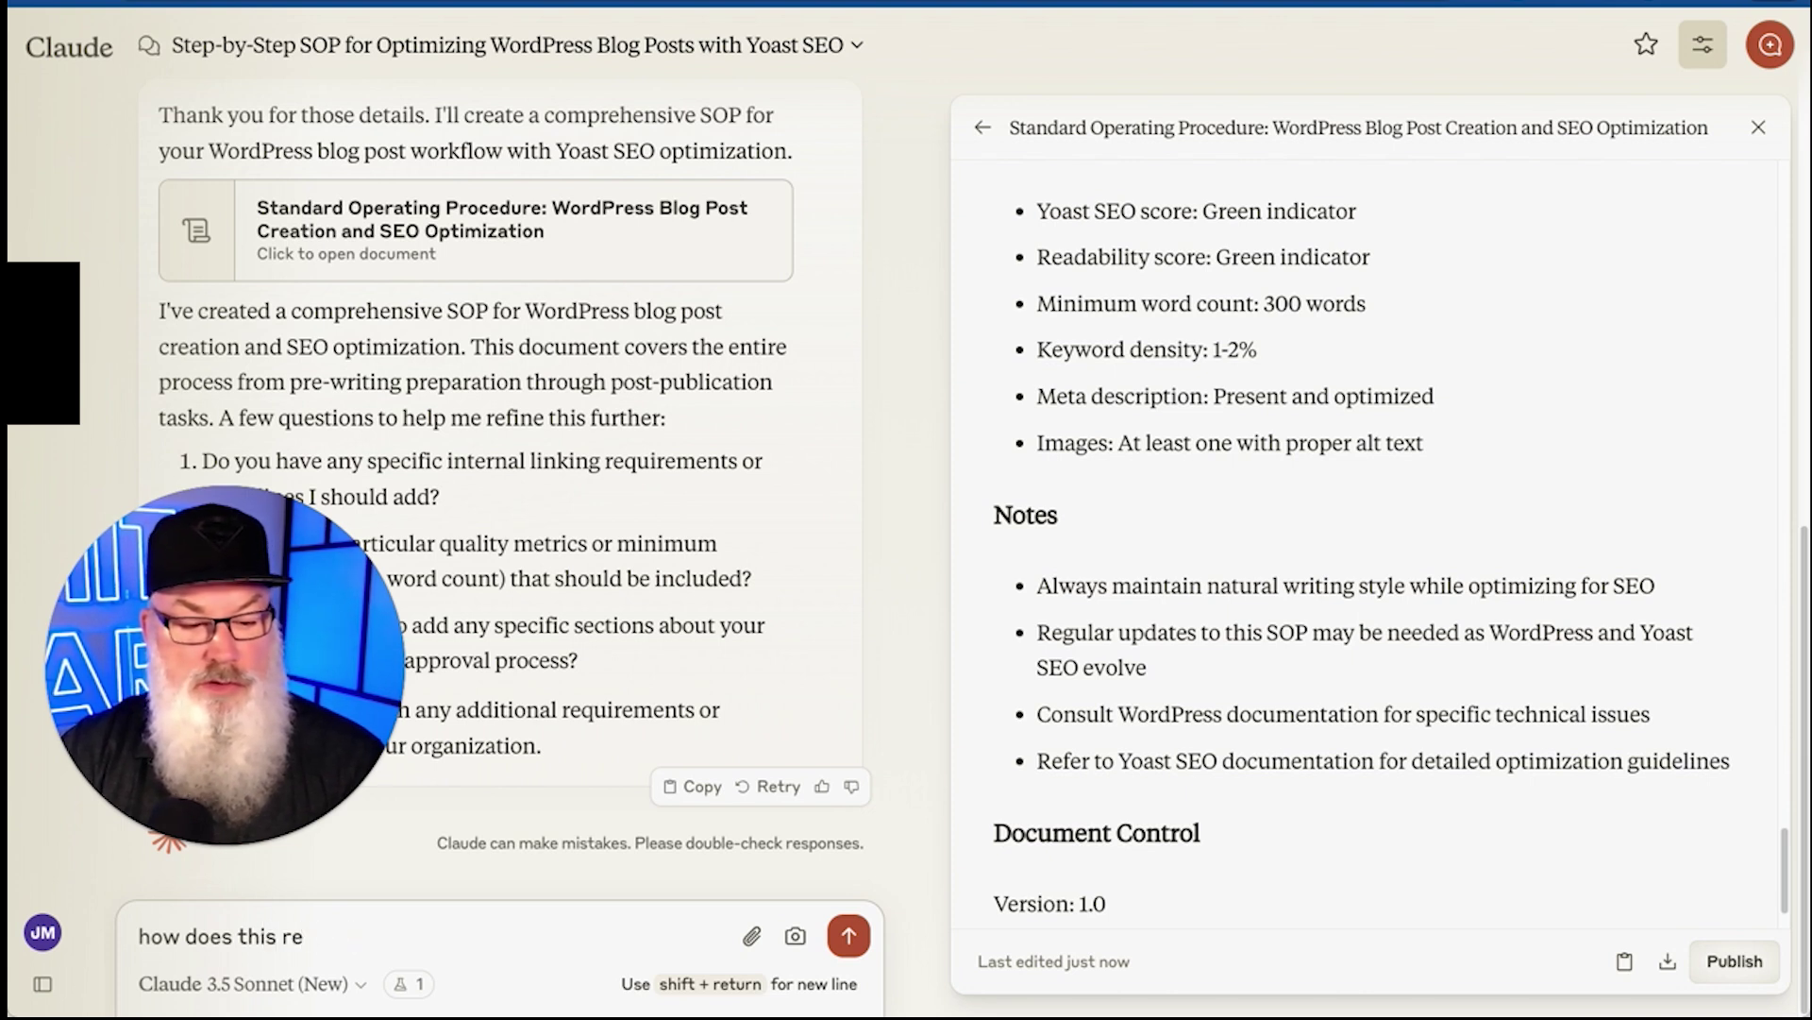
{"action": "type", "text": "sponse compare to"}
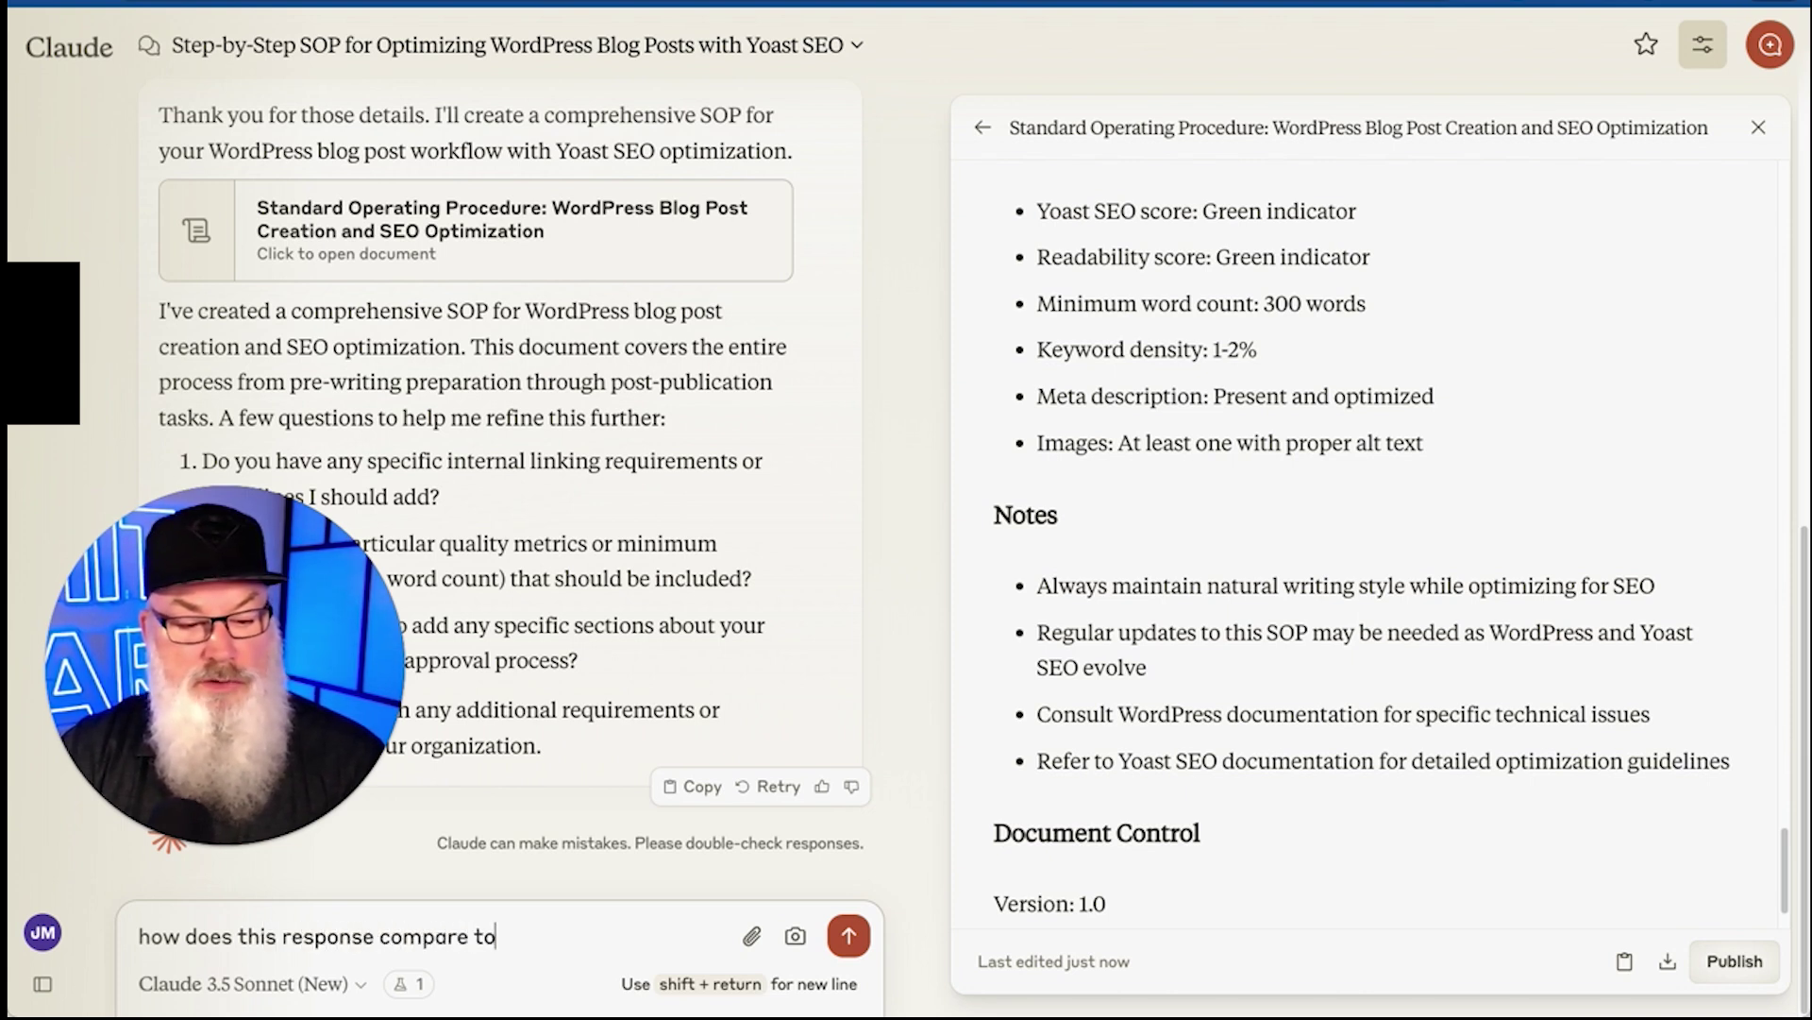
{"action": "type", "text": " the follwo"}
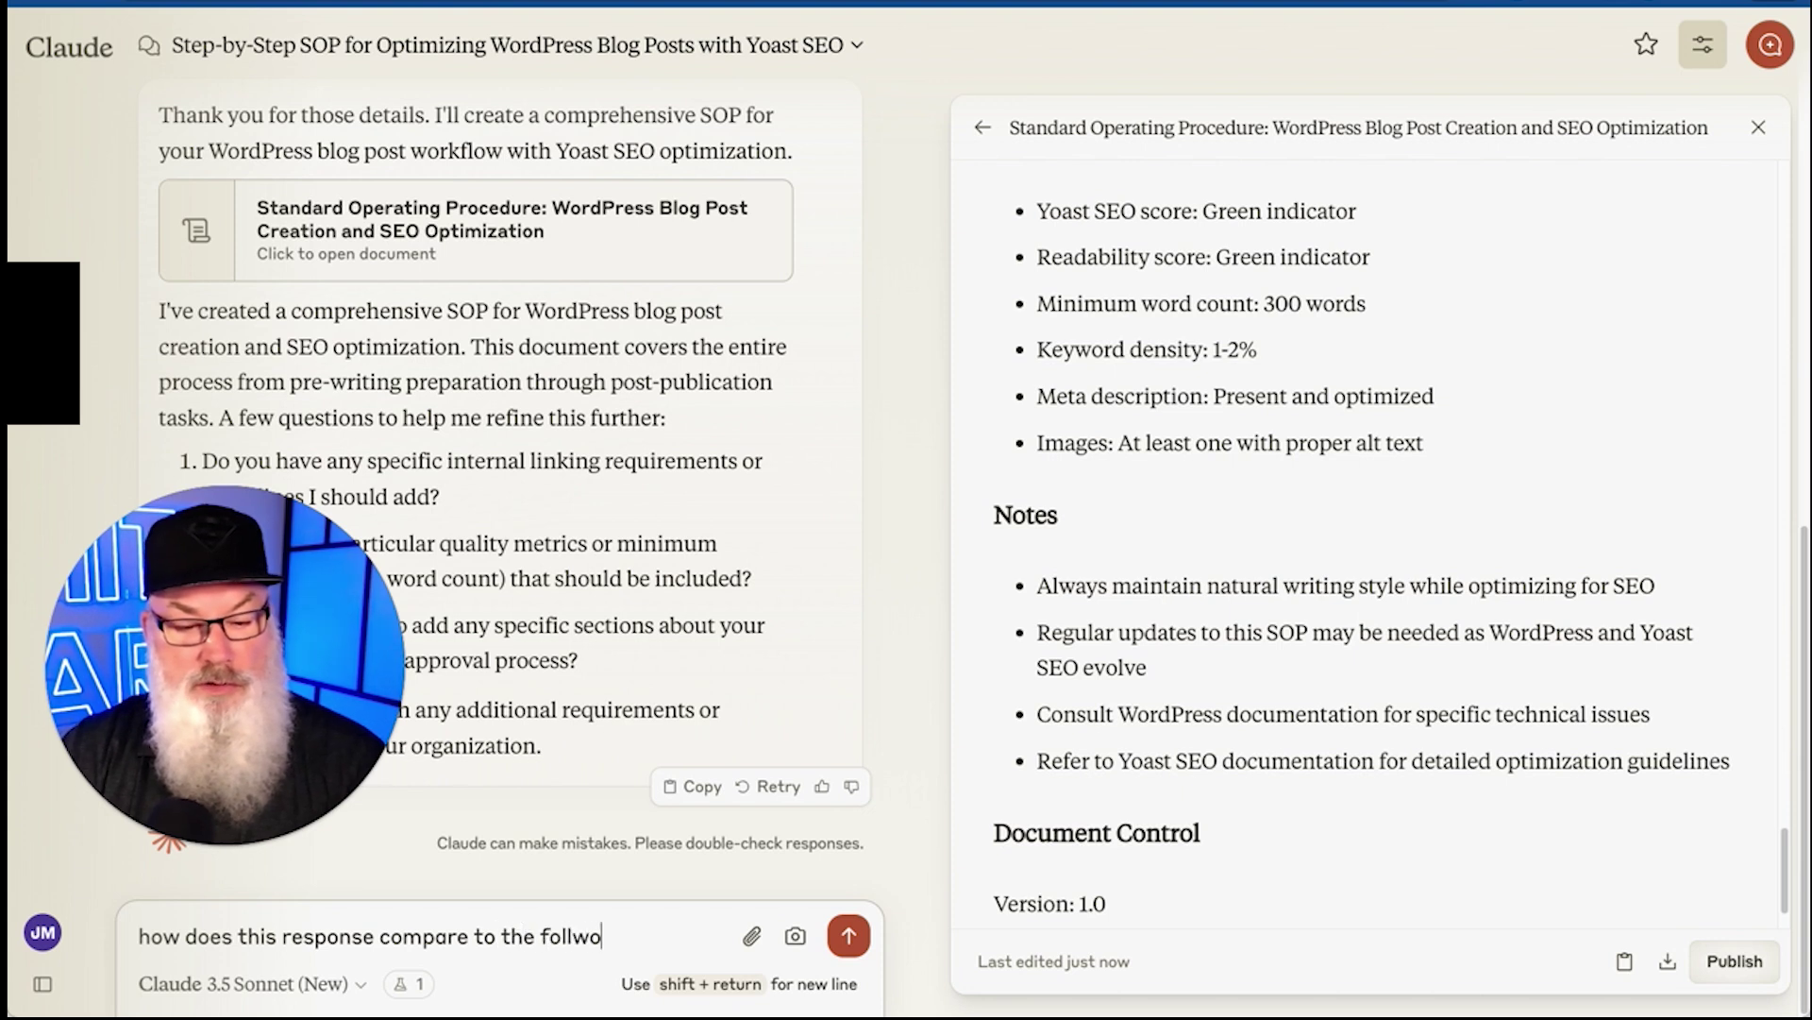
{"action": "key", "text": "BackSpace"}
{"action": "key", "text": "BackSpace"}
{"action": "type", "text": "woowing:"}
{"action": "key", "text": "shift+Return"}
{"action": "key", "text": "ctrl+v"}
{"action": "key", "text": "Return"}
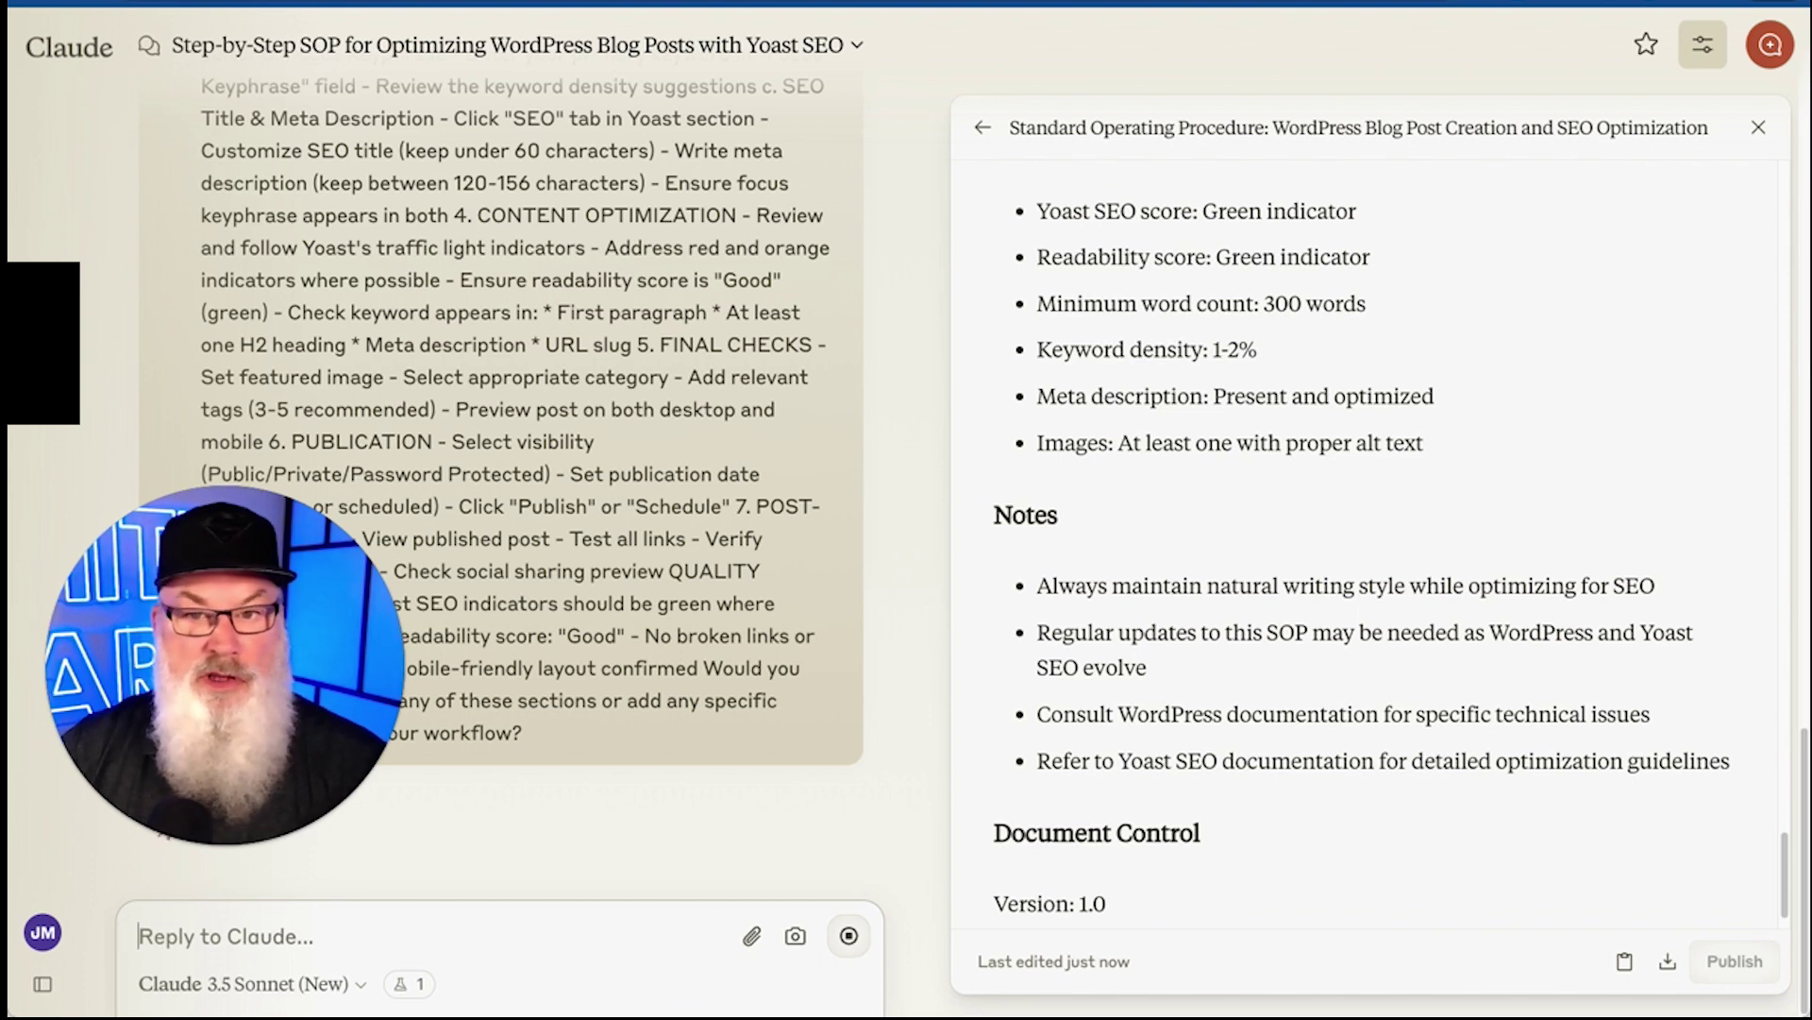
{"action": "mouse_move", "coordinate": [200, 681]}
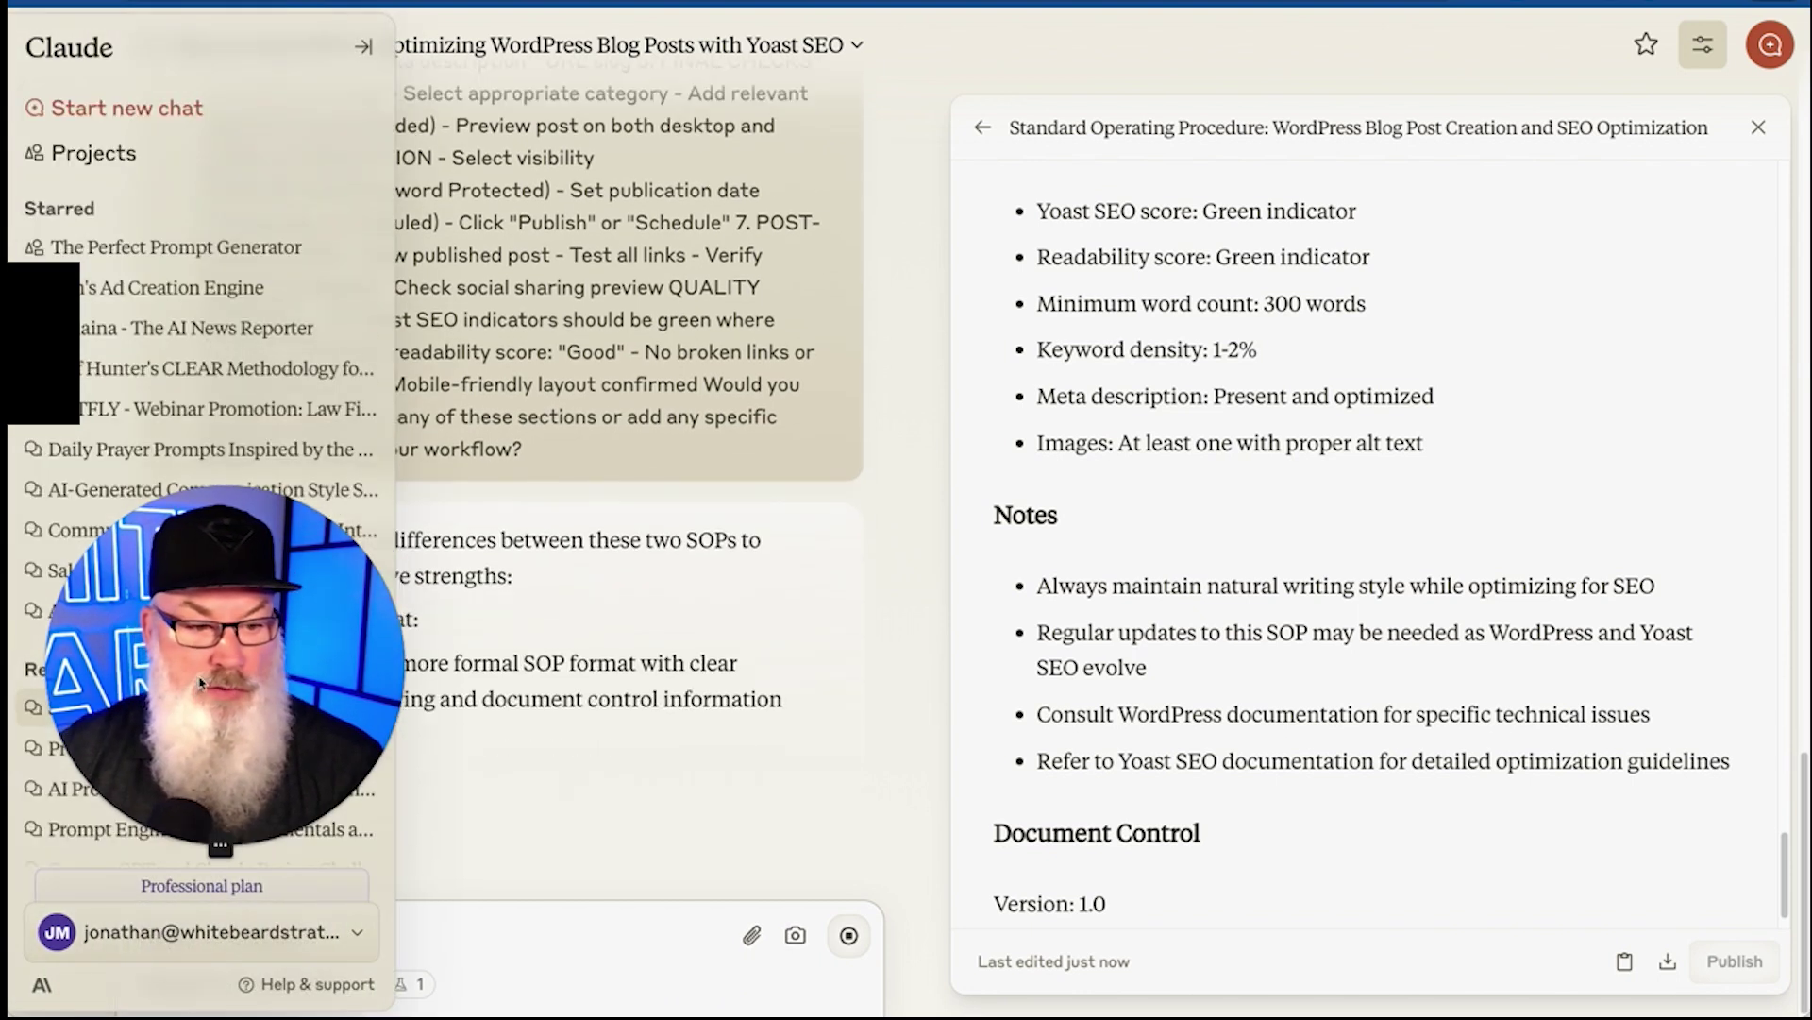
{"action": "left_click_drag", "start_coordinate": [200, 681], "coordinate": [1621, 783]}
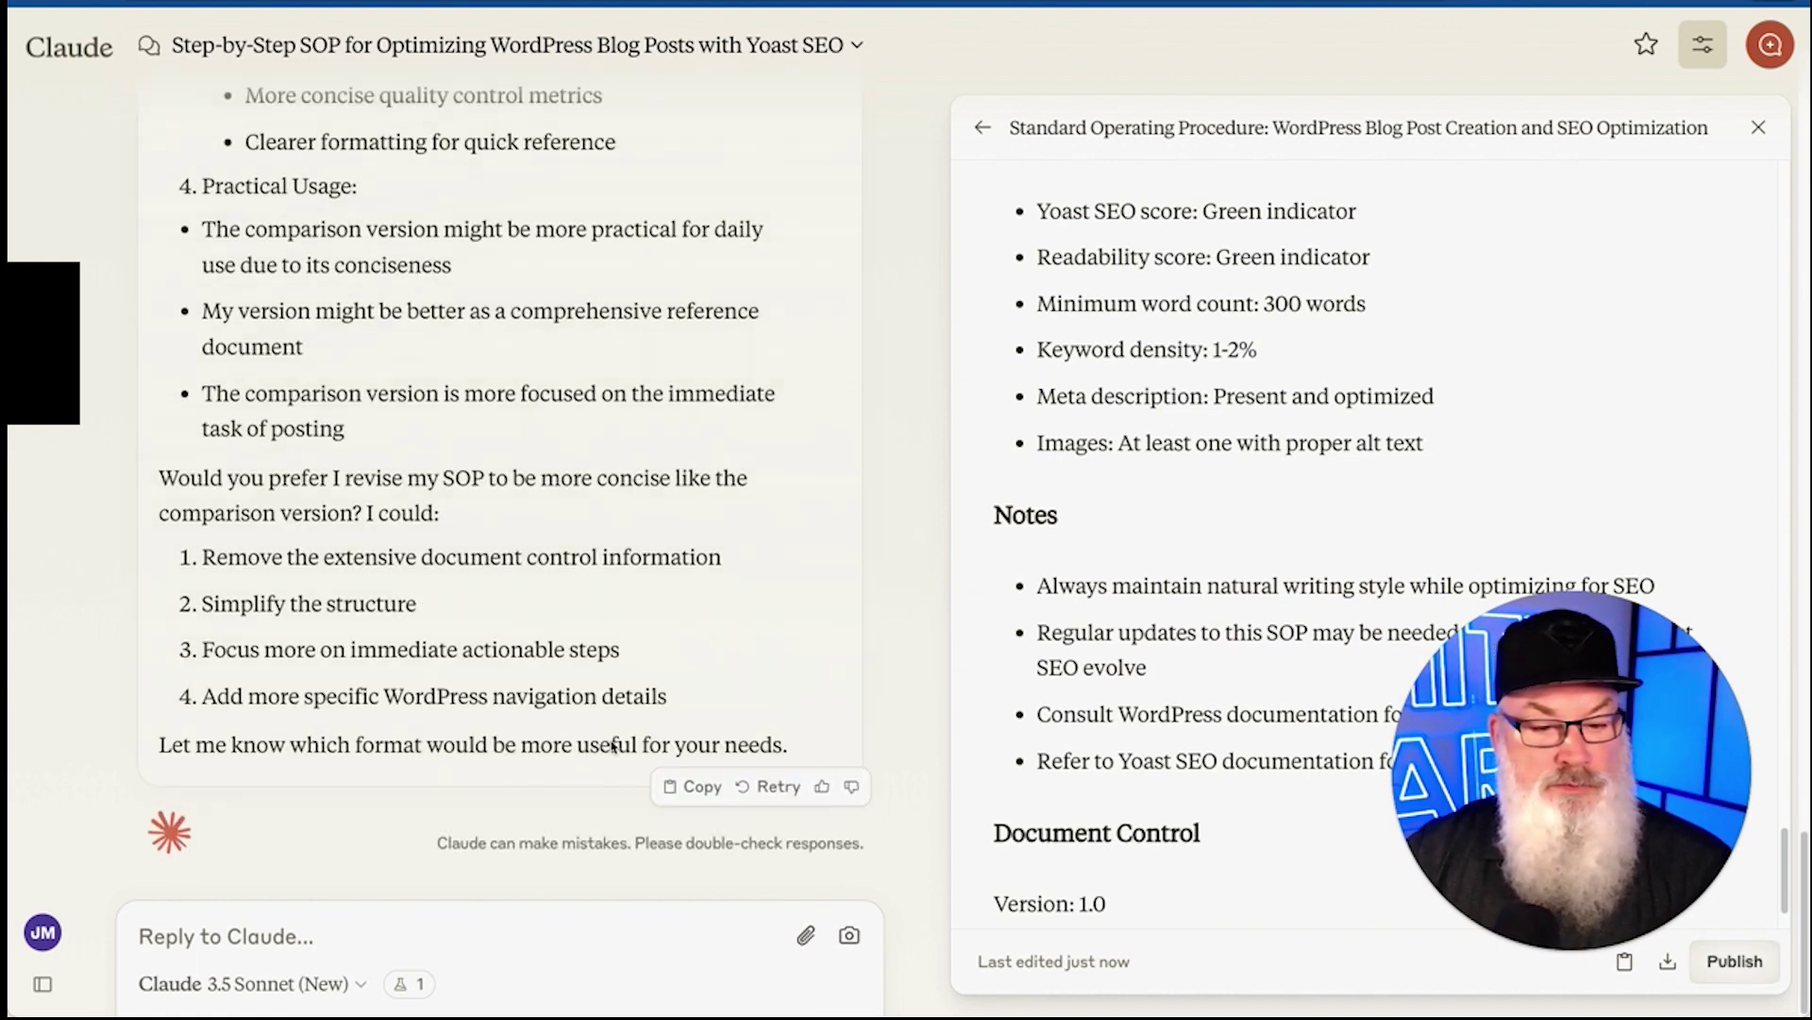
- Scroll through Claude's reply comparing its SOP with the pasted ChatHub version
{"action": "scroll", "coordinate": [614, 746], "scroll_direction": "up", "scroll_amount": 15}
{"action": "scroll", "coordinate": [614, 745], "scroll_direction": "down", "scroll_amount": 2}
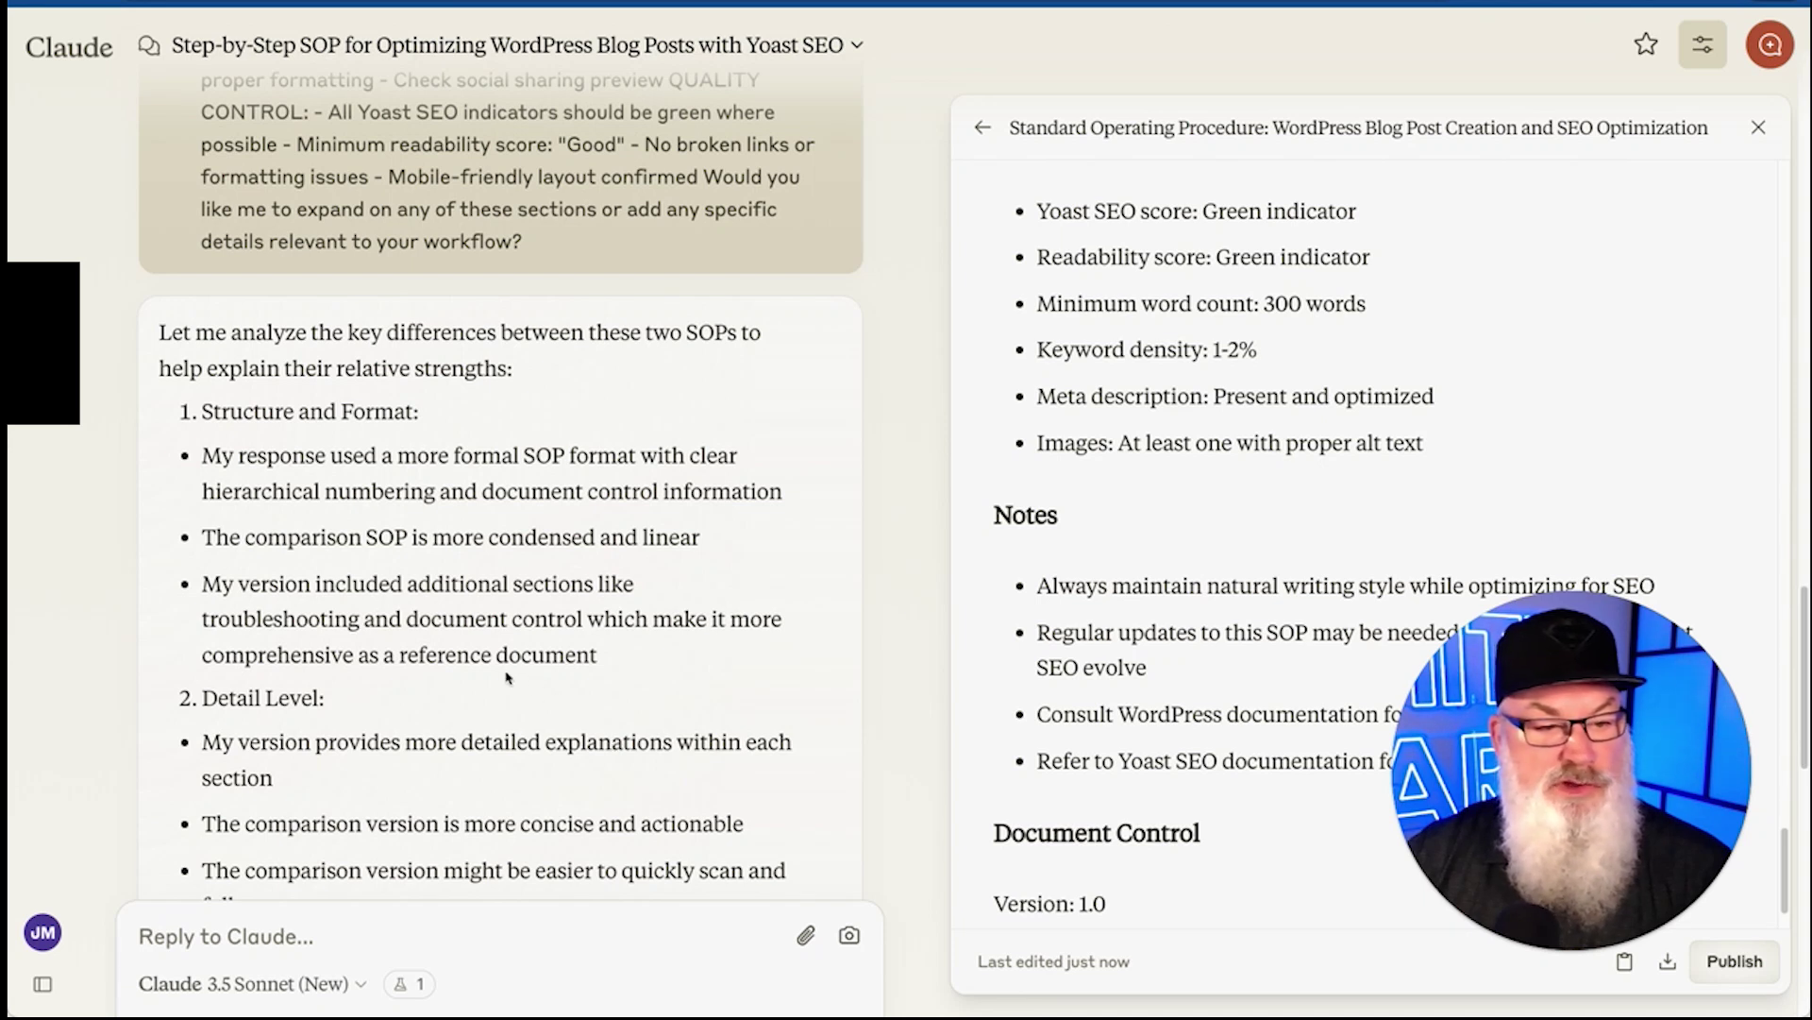
{"action": "scroll", "coordinate": [508, 677], "scroll_direction": "down", "scroll_amount": 1}
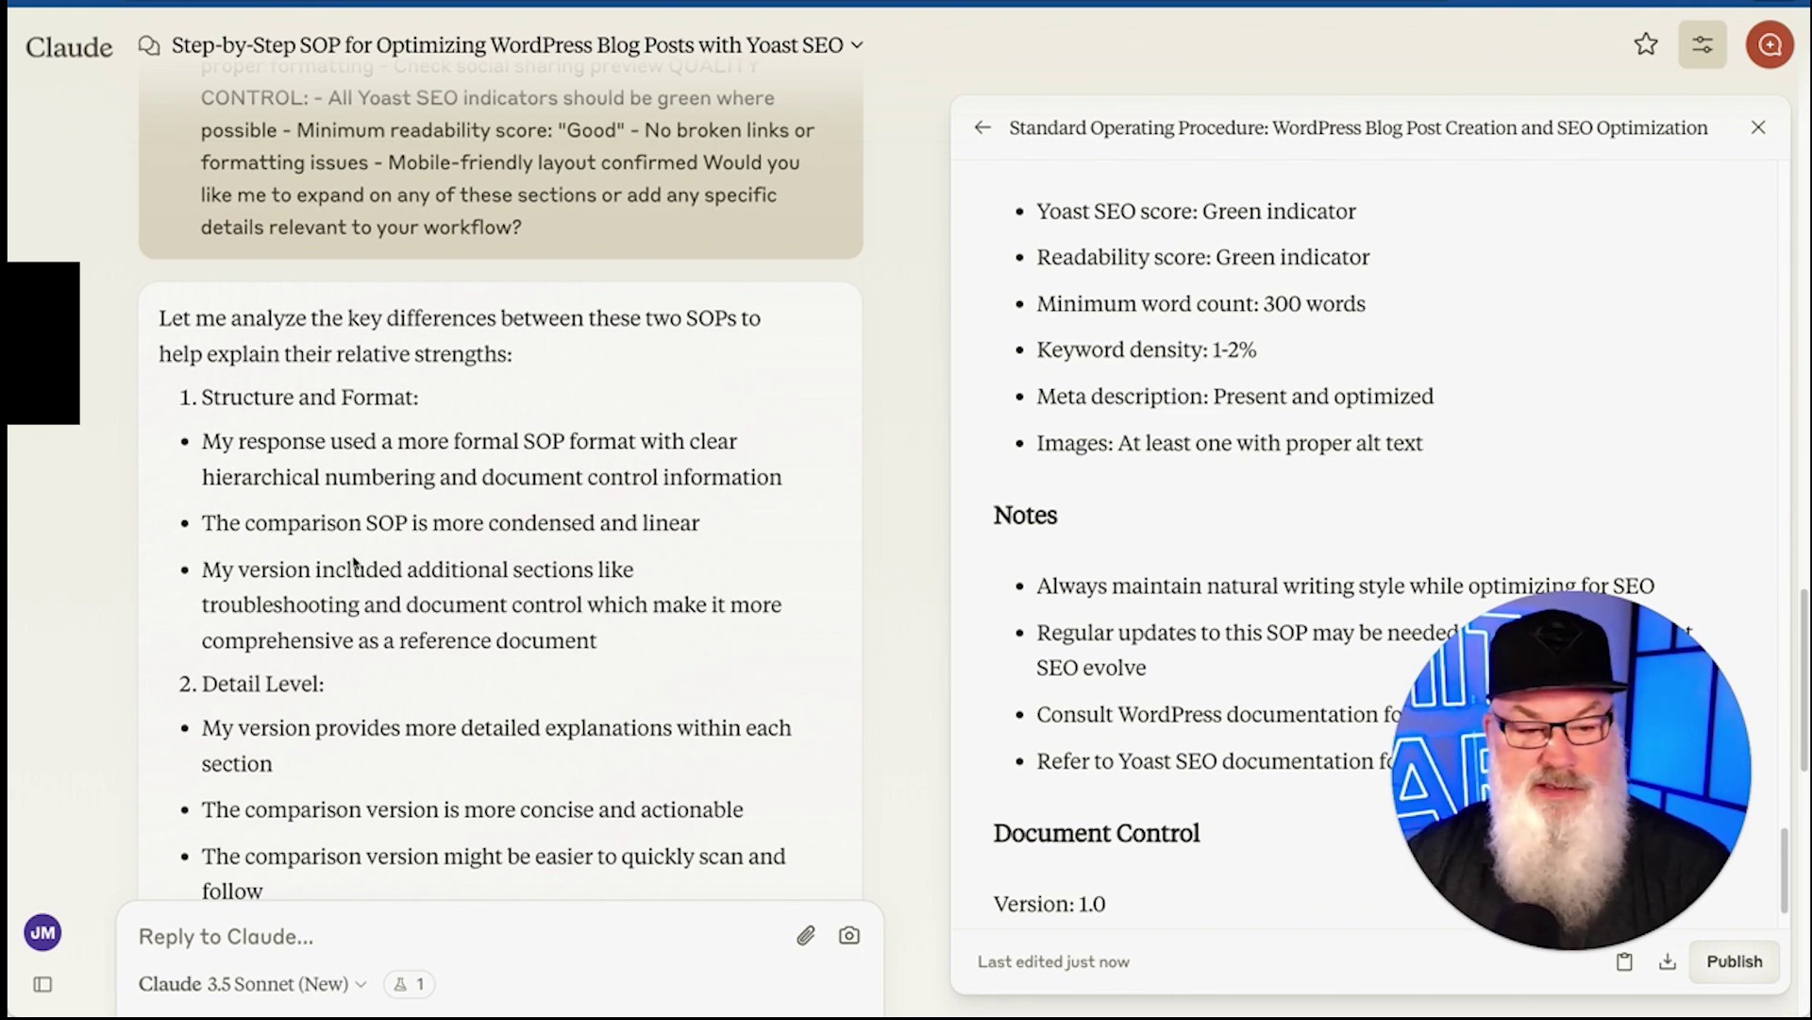
{"action": "scroll", "coordinate": [355, 563], "scroll_direction": "down", "scroll_amount": 1}
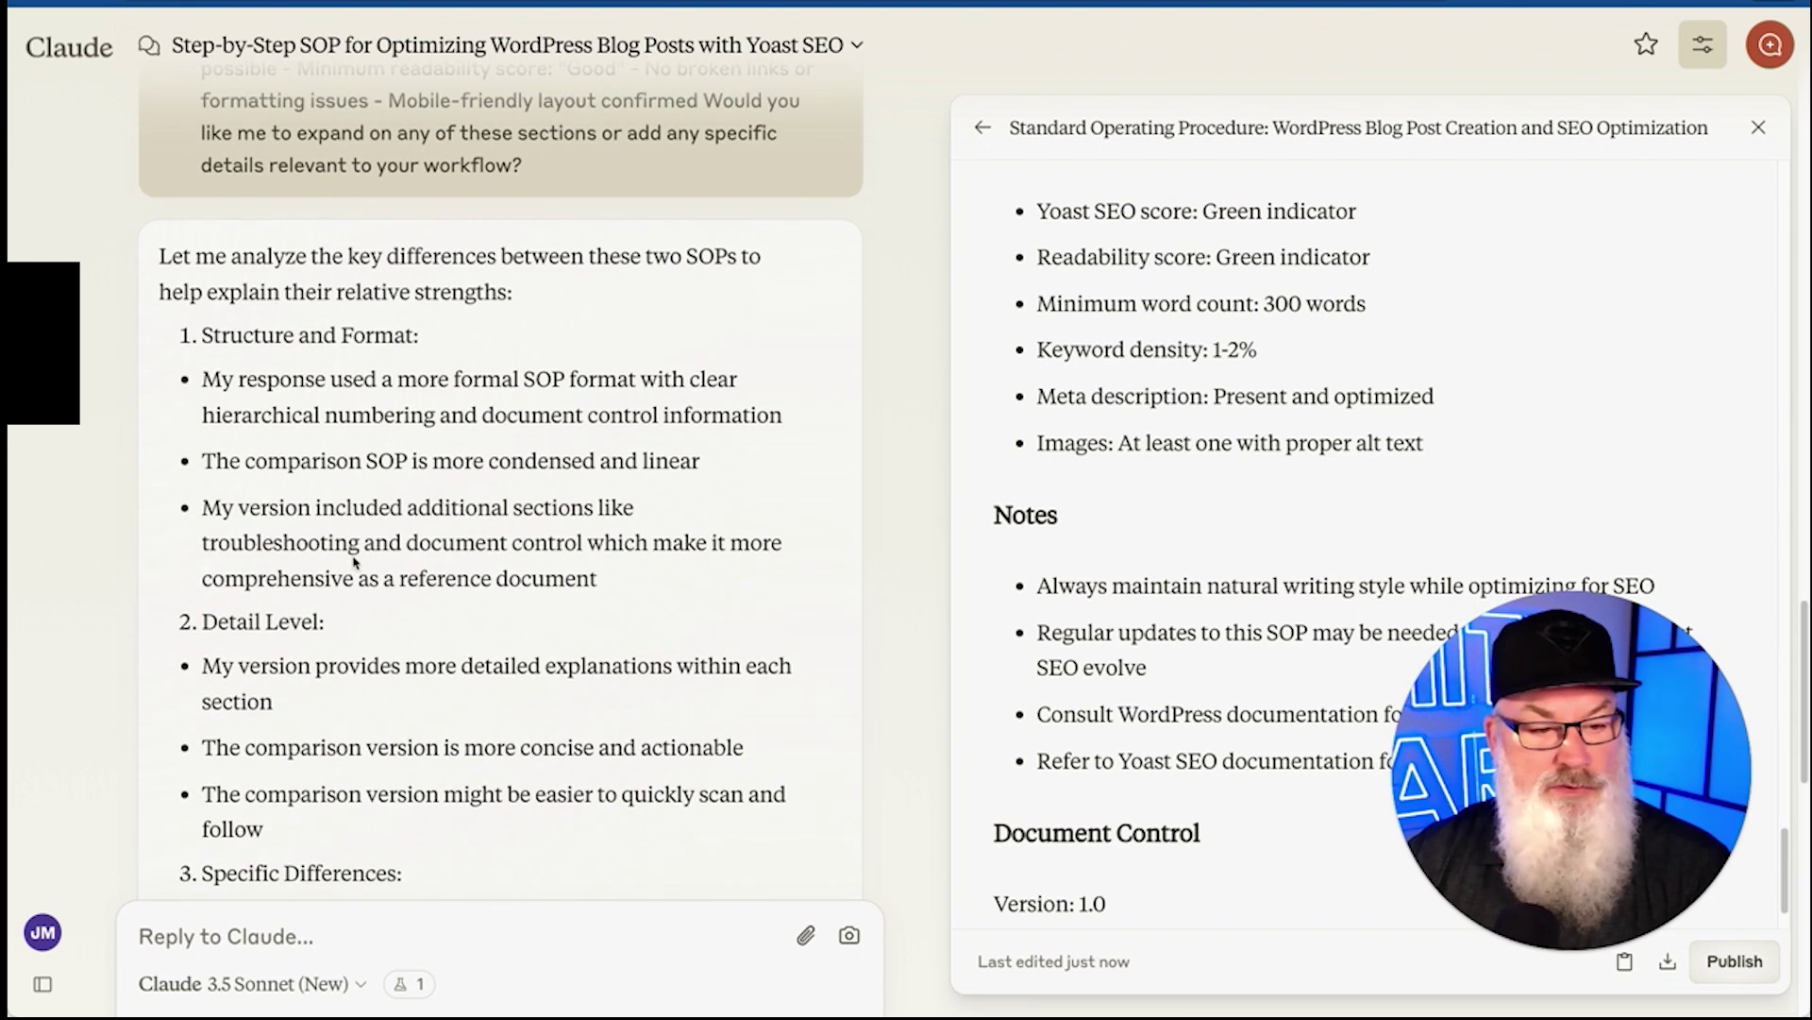
{"action": "scroll", "coordinate": [355, 563], "scroll_direction": "down", "scroll_amount": 5}
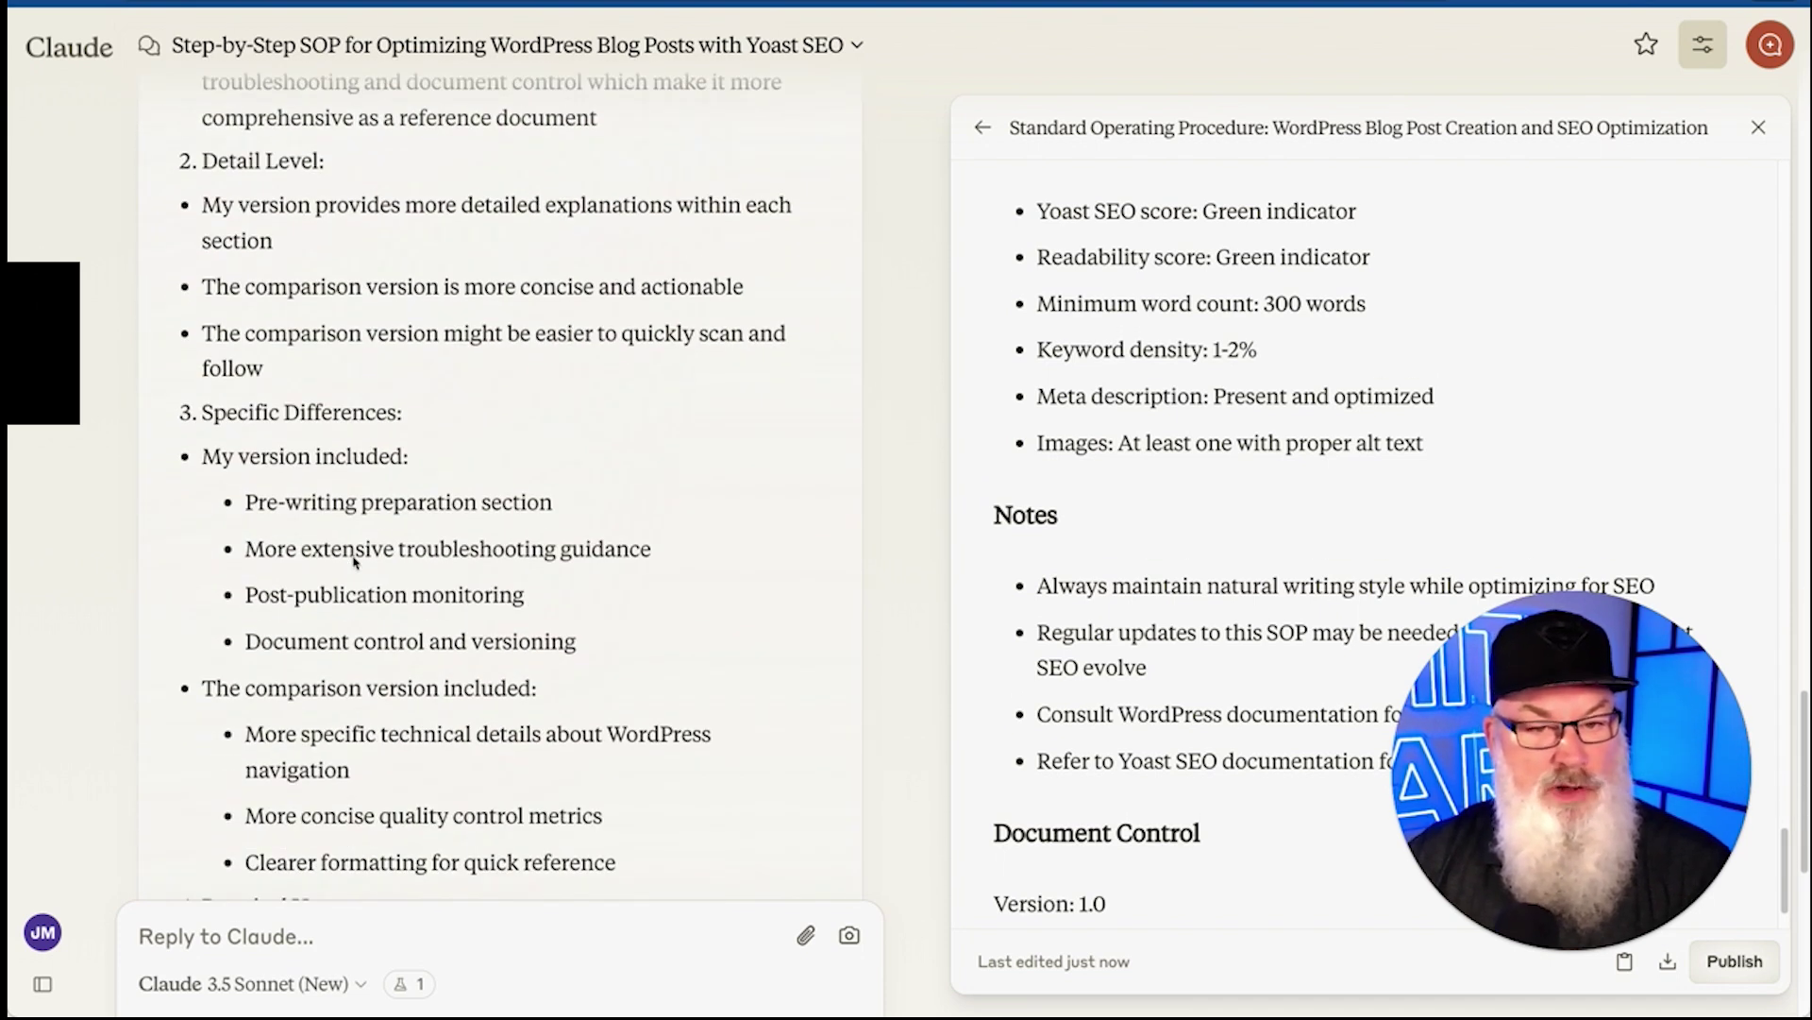
{"action": "scroll", "coordinate": [355, 564], "scroll_direction": "down", "scroll_amount": 2}
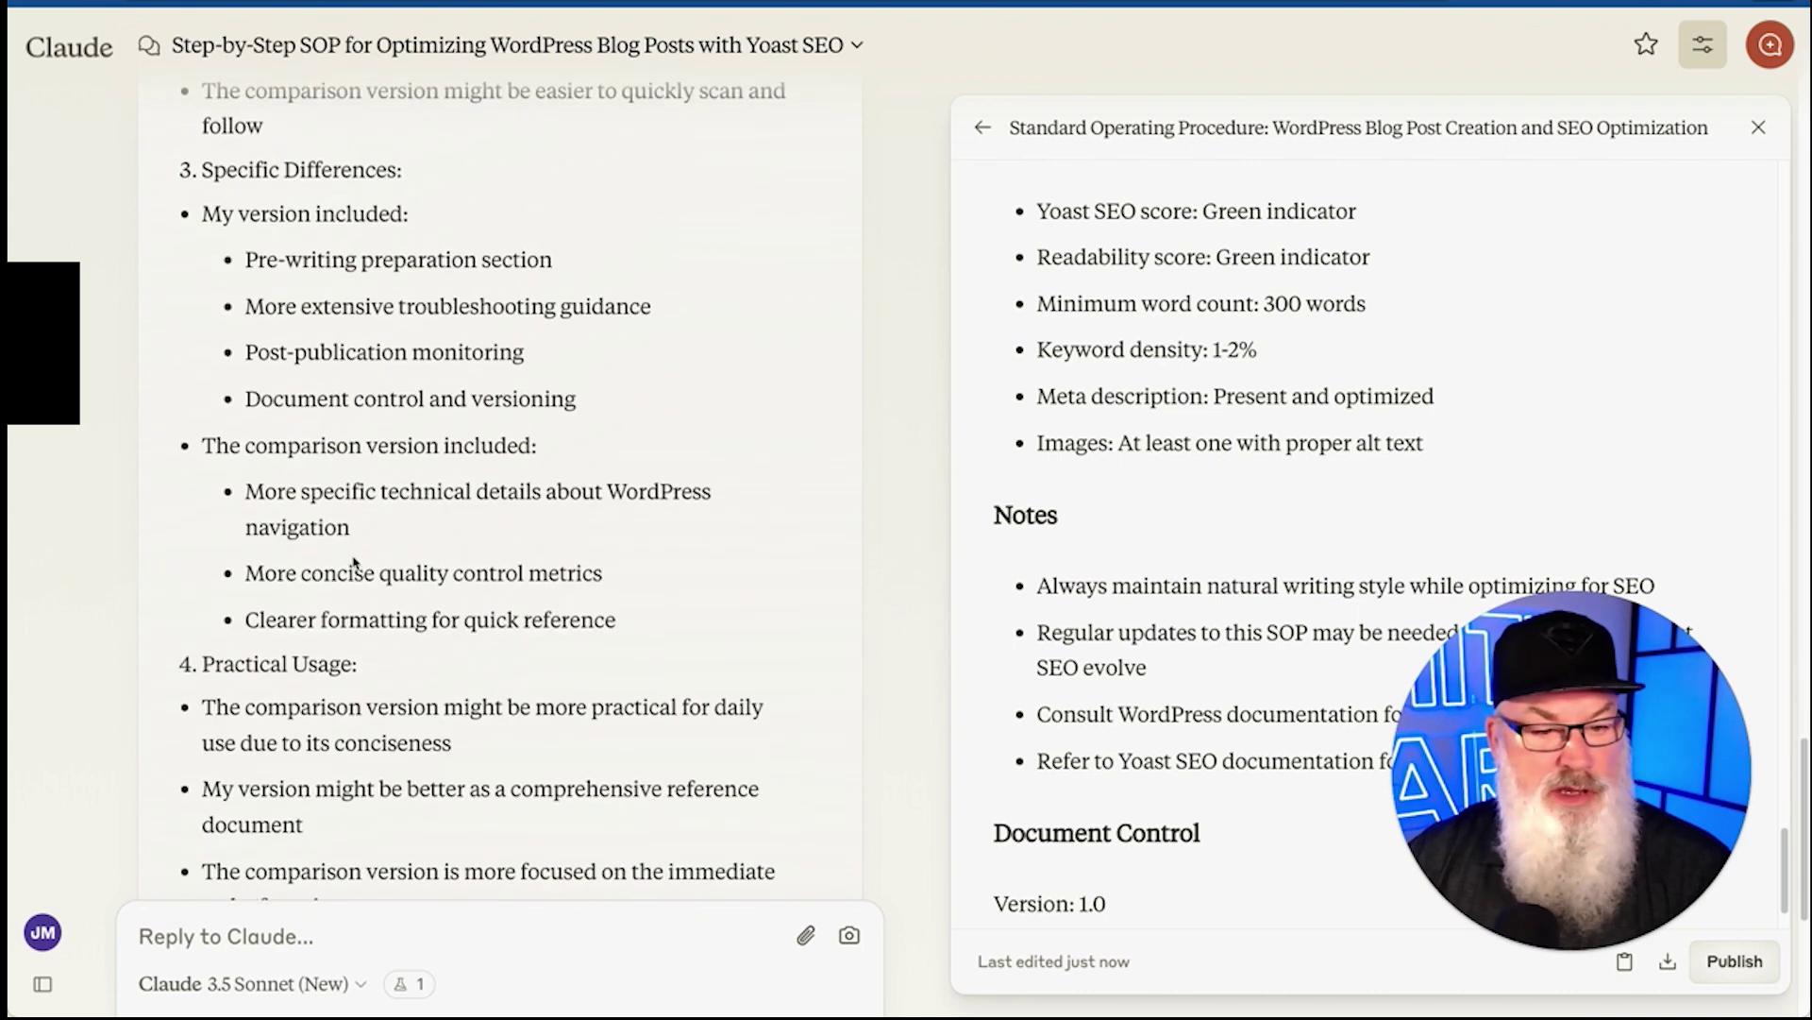
{"action": "scroll", "coordinate": [355, 564], "scroll_direction": "down", "scroll_amount": 3}
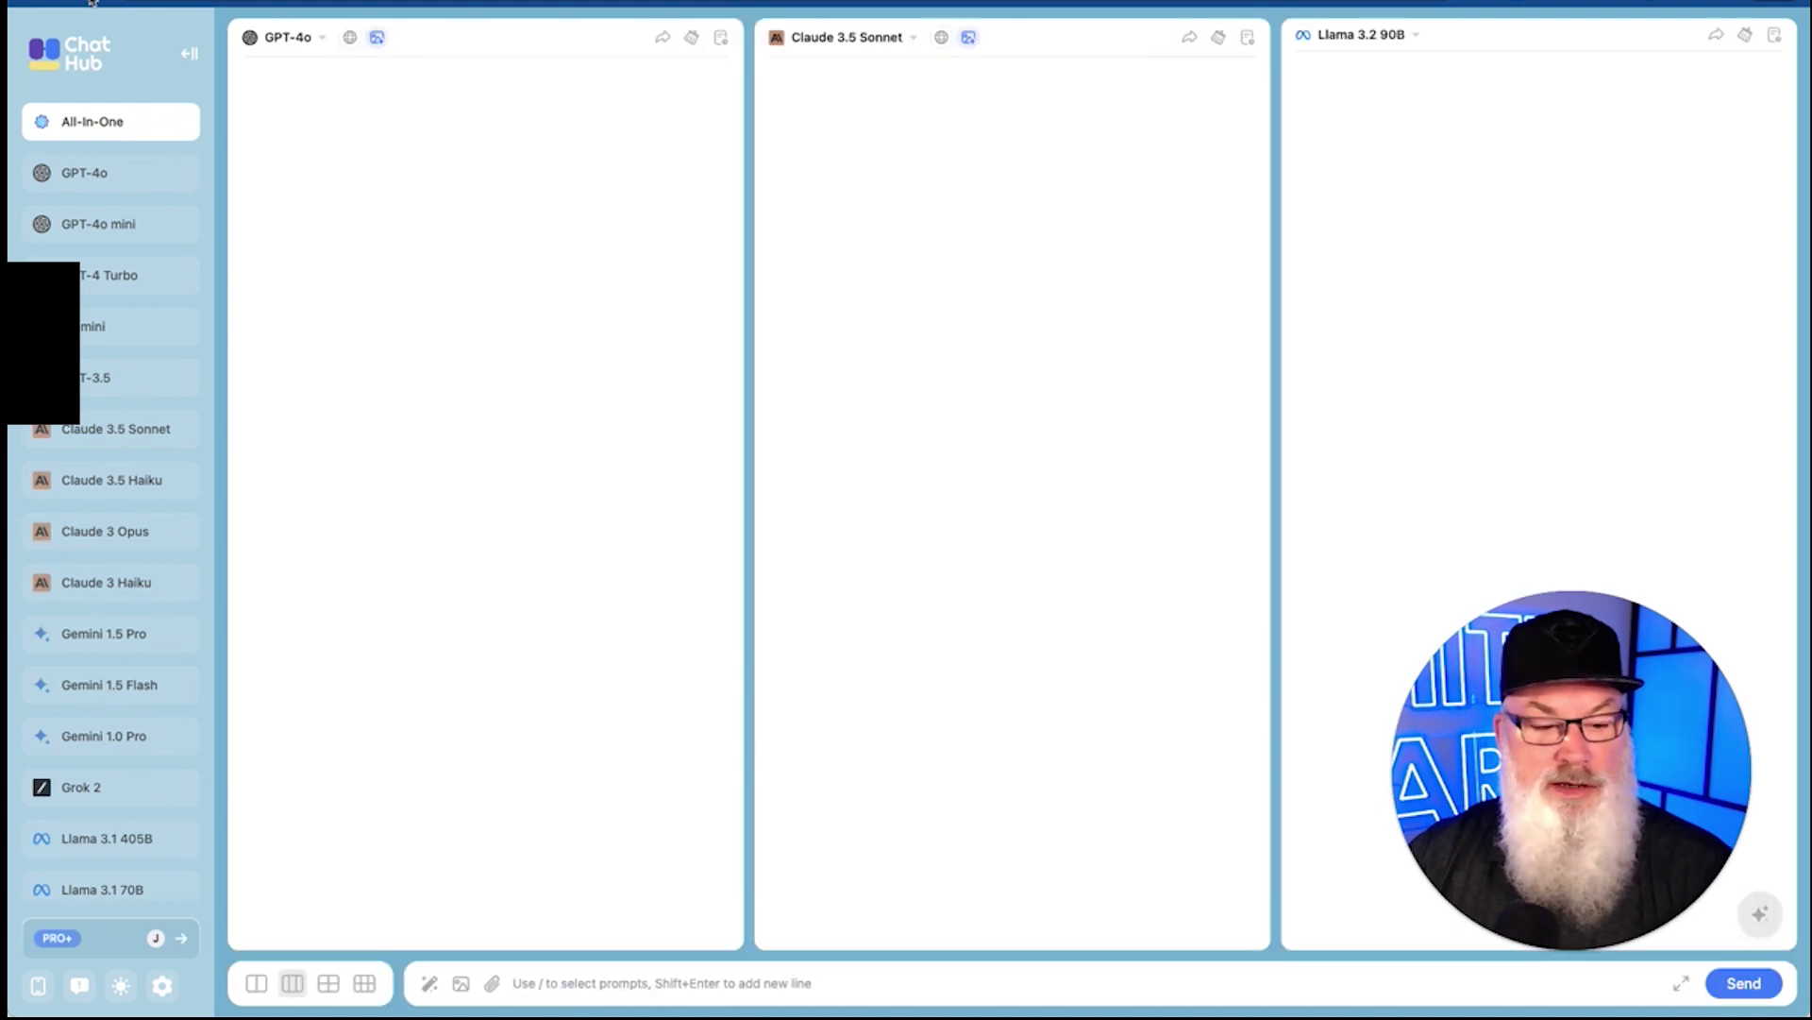
- Scroll ChatHub's sidebar model list down to Grok 2
{"action": "mouse_move", "coordinate": [132, 935]}
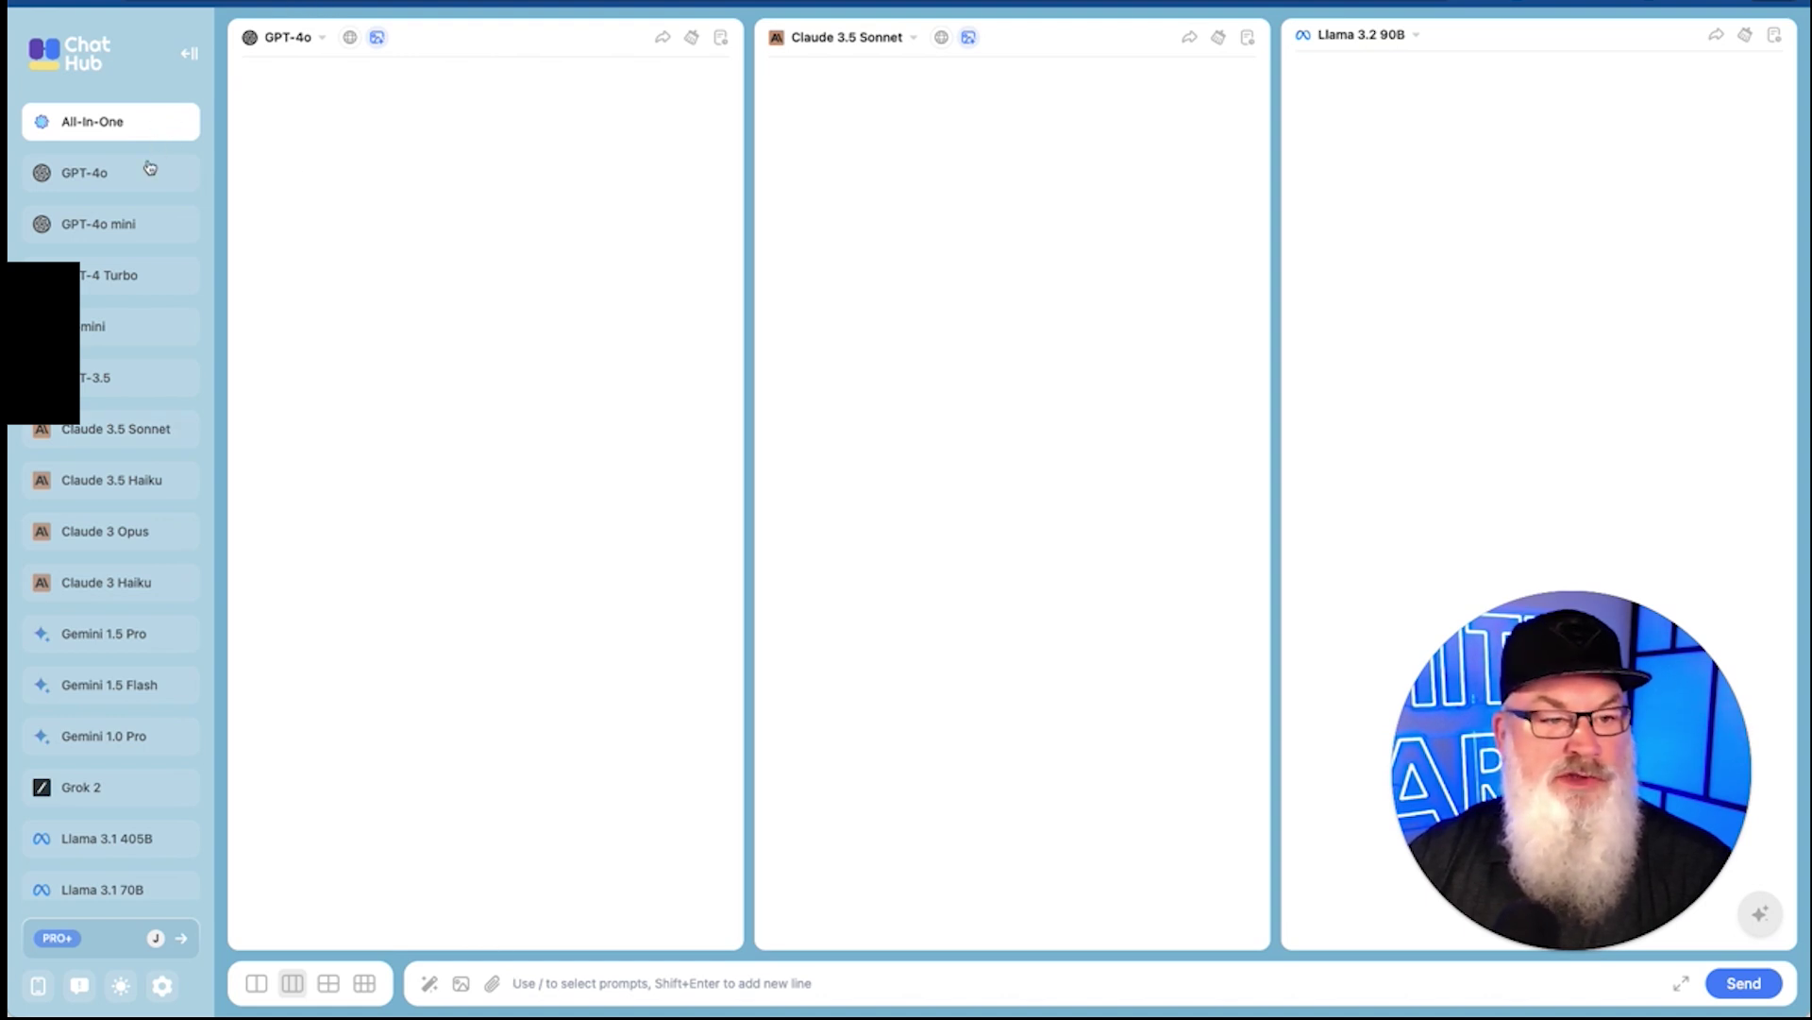
{"action": "scroll", "coordinate": [115, 472], "scroll_direction": "down", "scroll_amount": 1}
{"action": "scroll", "coordinate": [114, 472], "scroll_direction": "down", "scroll_amount": 3}
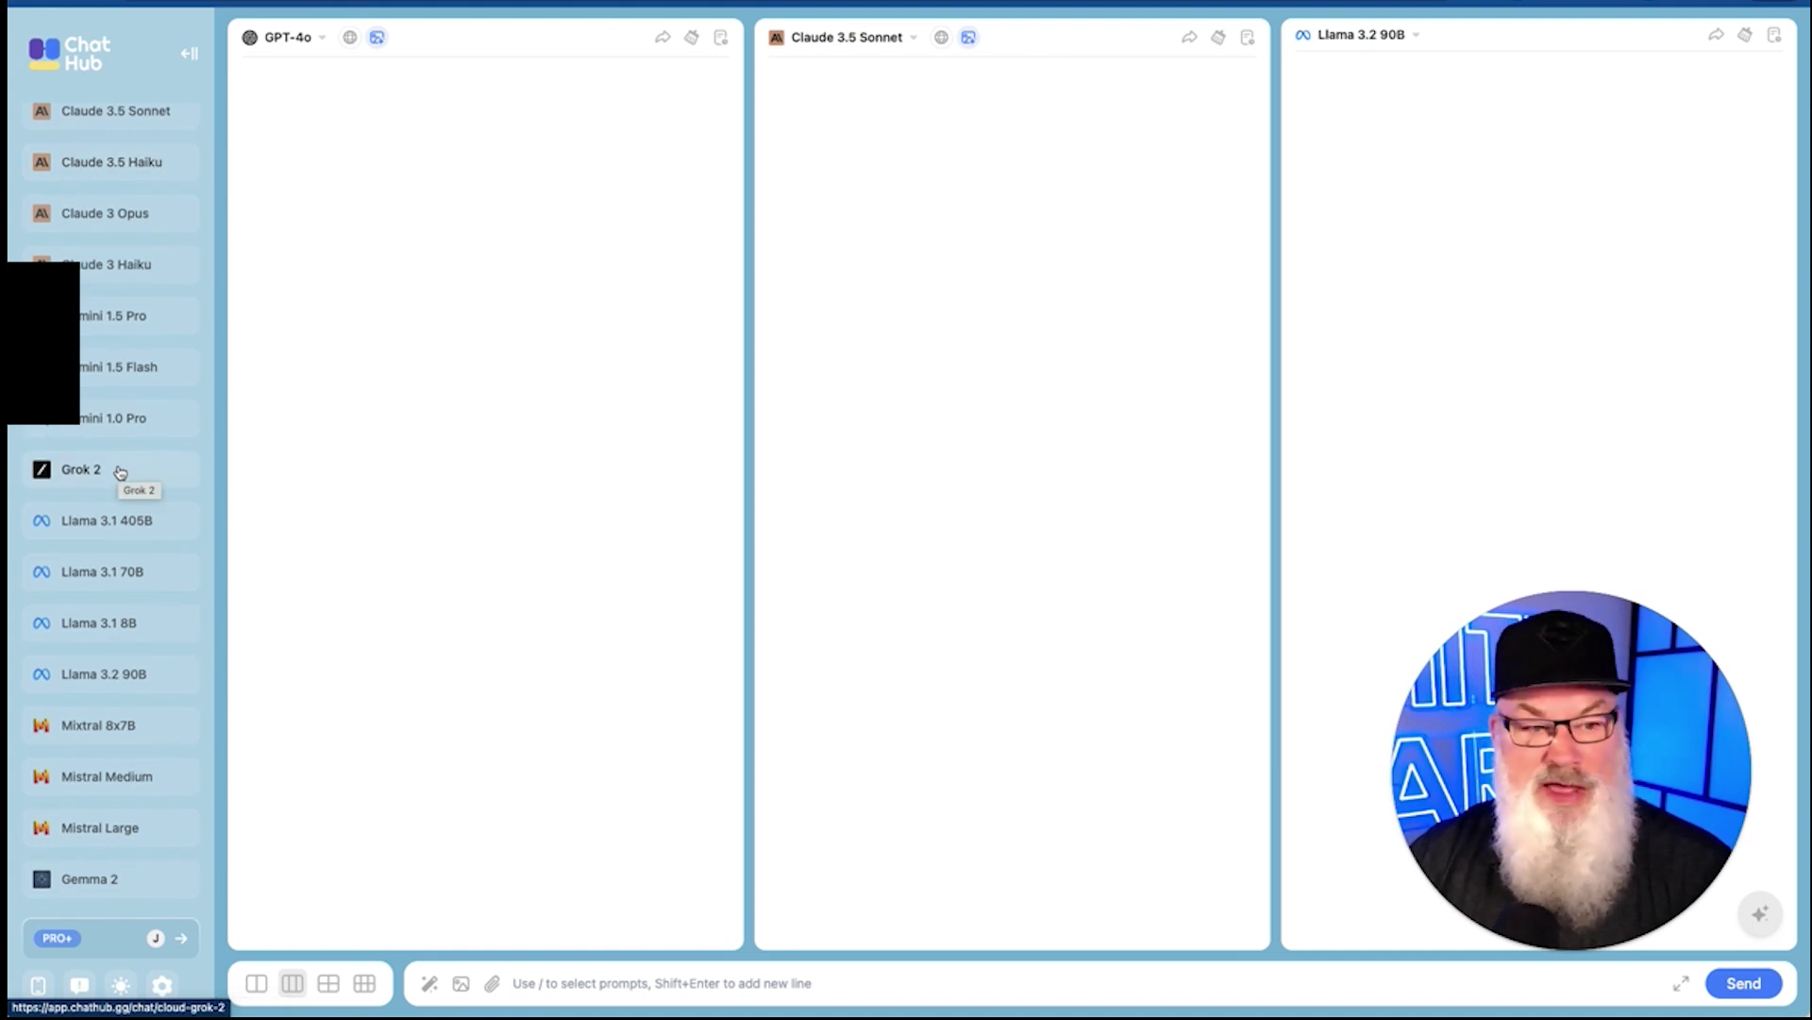
- Open a Grok 2 chat and send it the saved SOP-writing prompt from clipboard history
{"action": "left_click", "coordinate": [120, 472]}
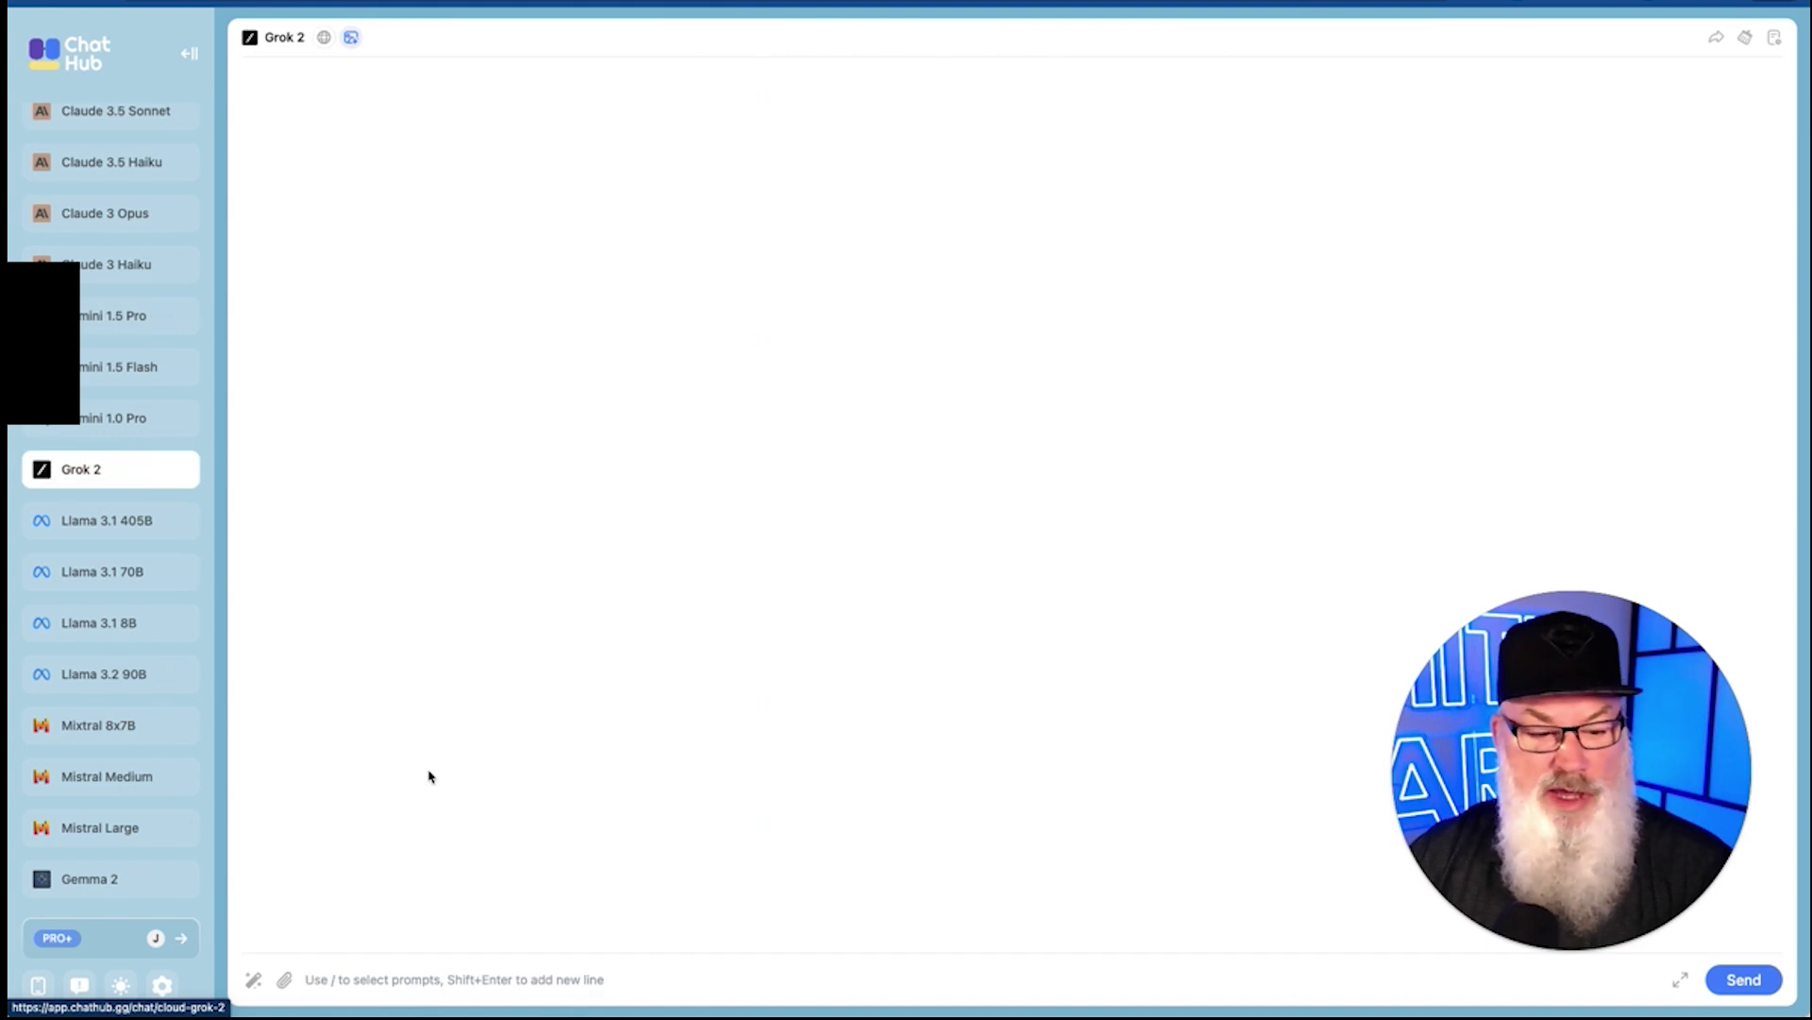
{"action": "key", "text": "super+shift+v"}
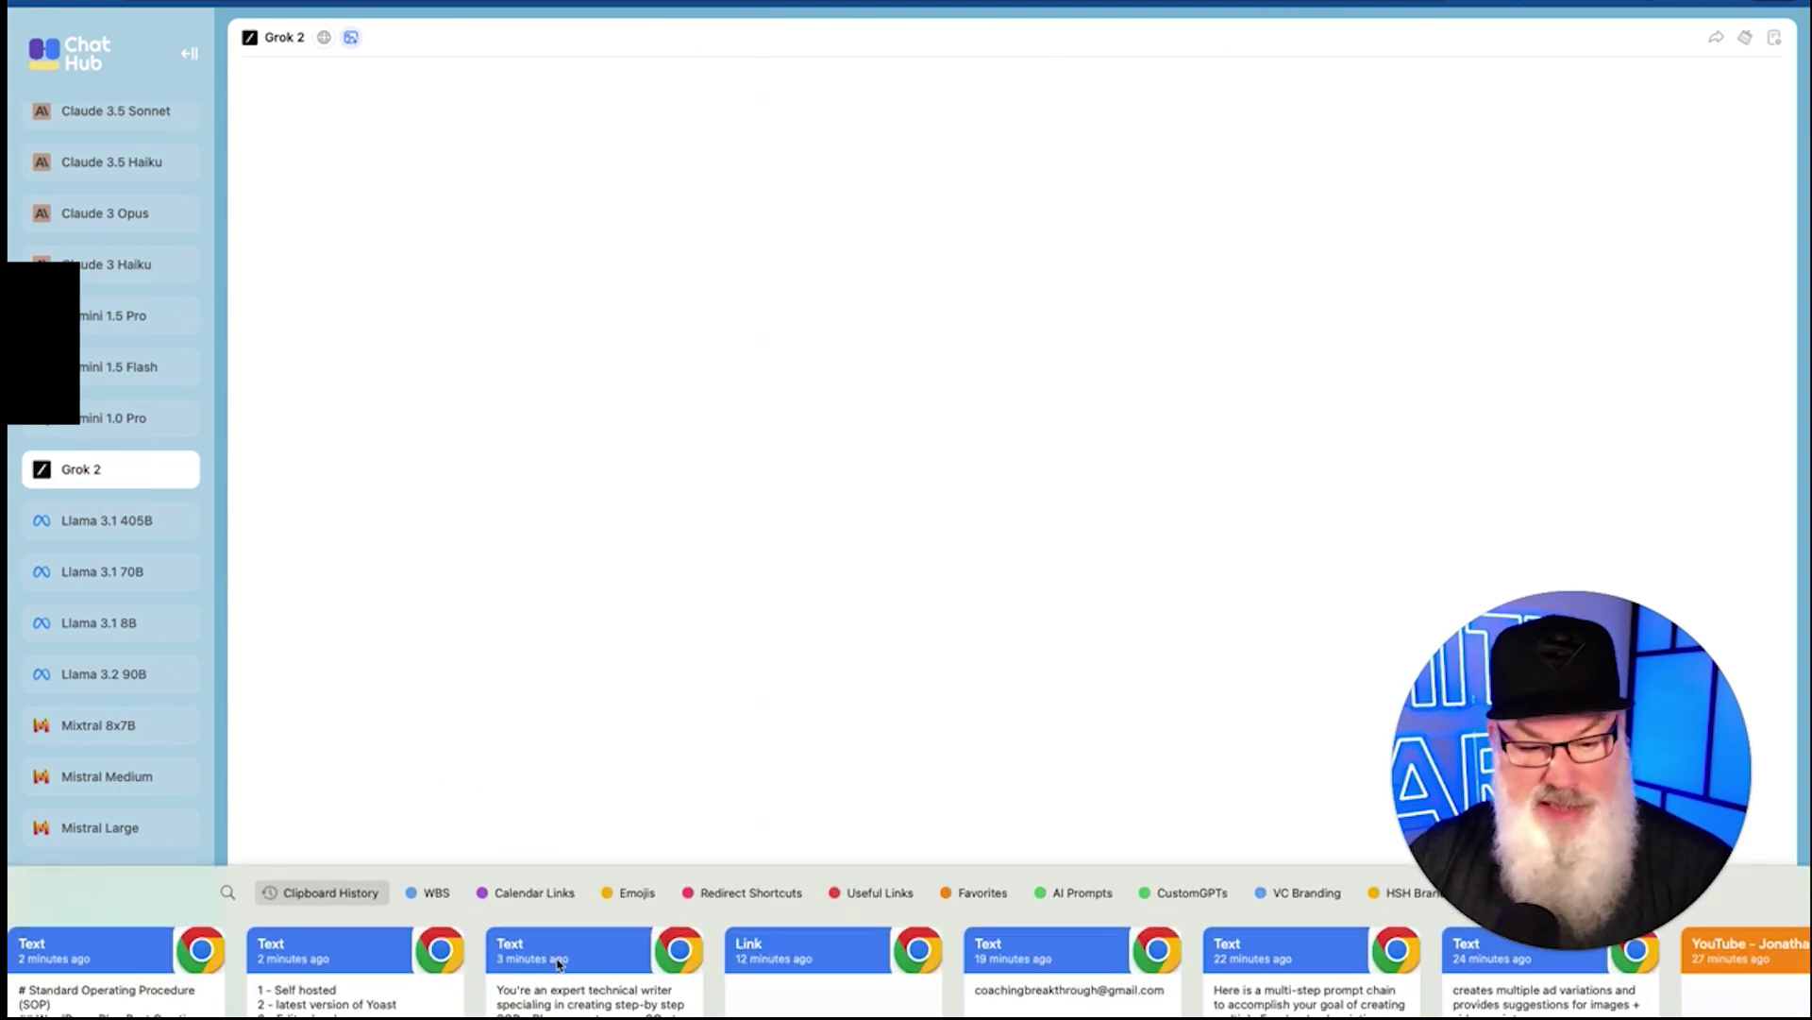
{"action": "double_click", "coordinate": [609, 998]}
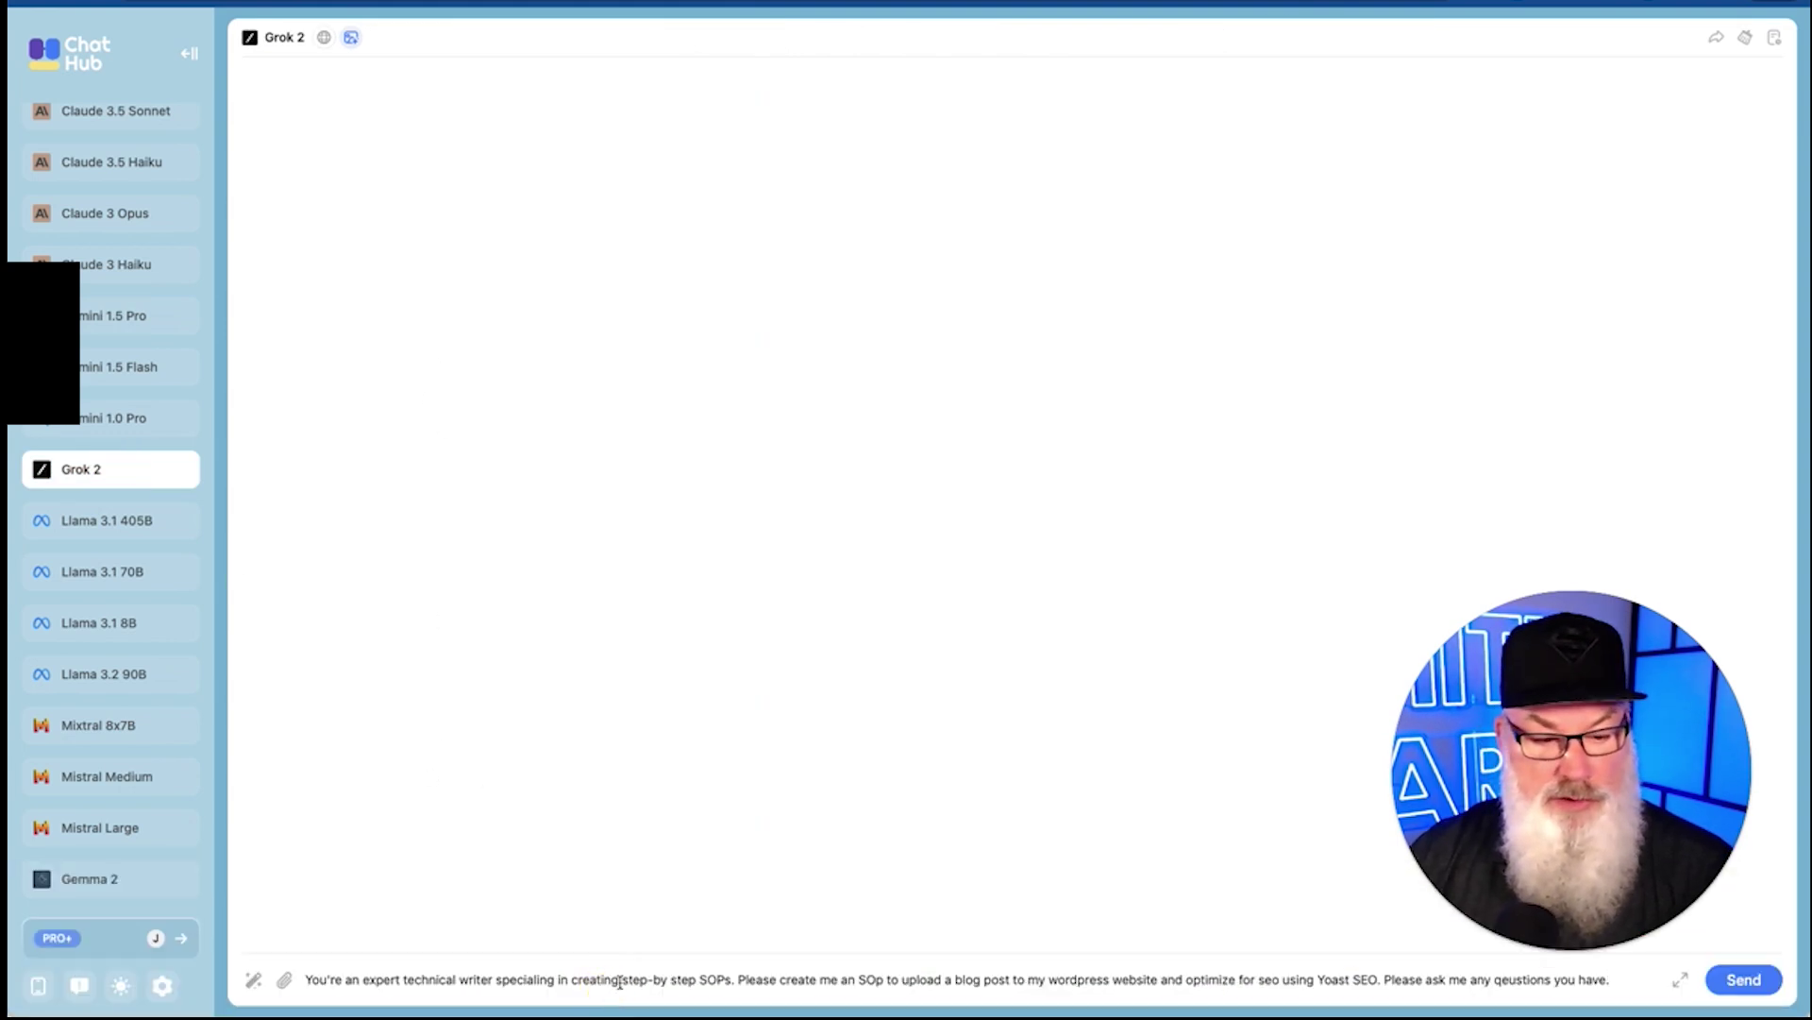
{"action": "left_click", "coordinate": [1744, 980]}
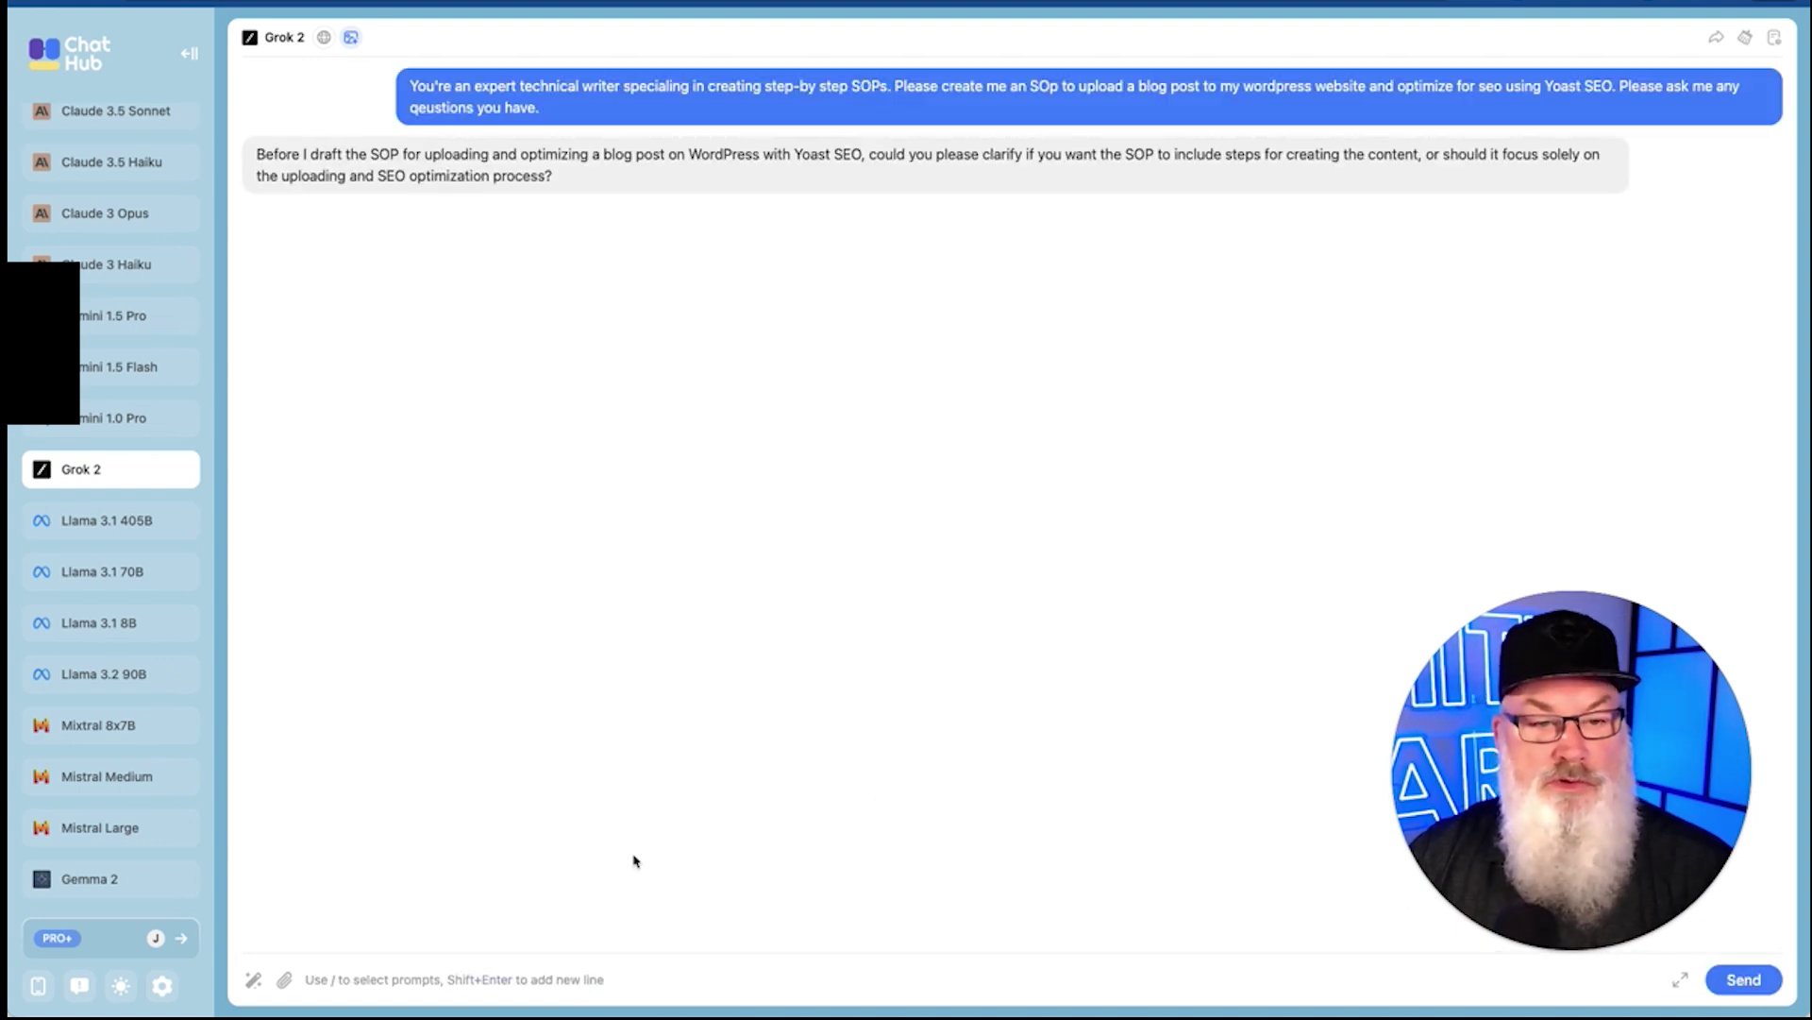
- Send Grok 2 the saved three-point answer to its clarifying question
{"action": "key", "text": "super+shift+v"}
{"action": "left_click", "coordinate": [698, 978]}
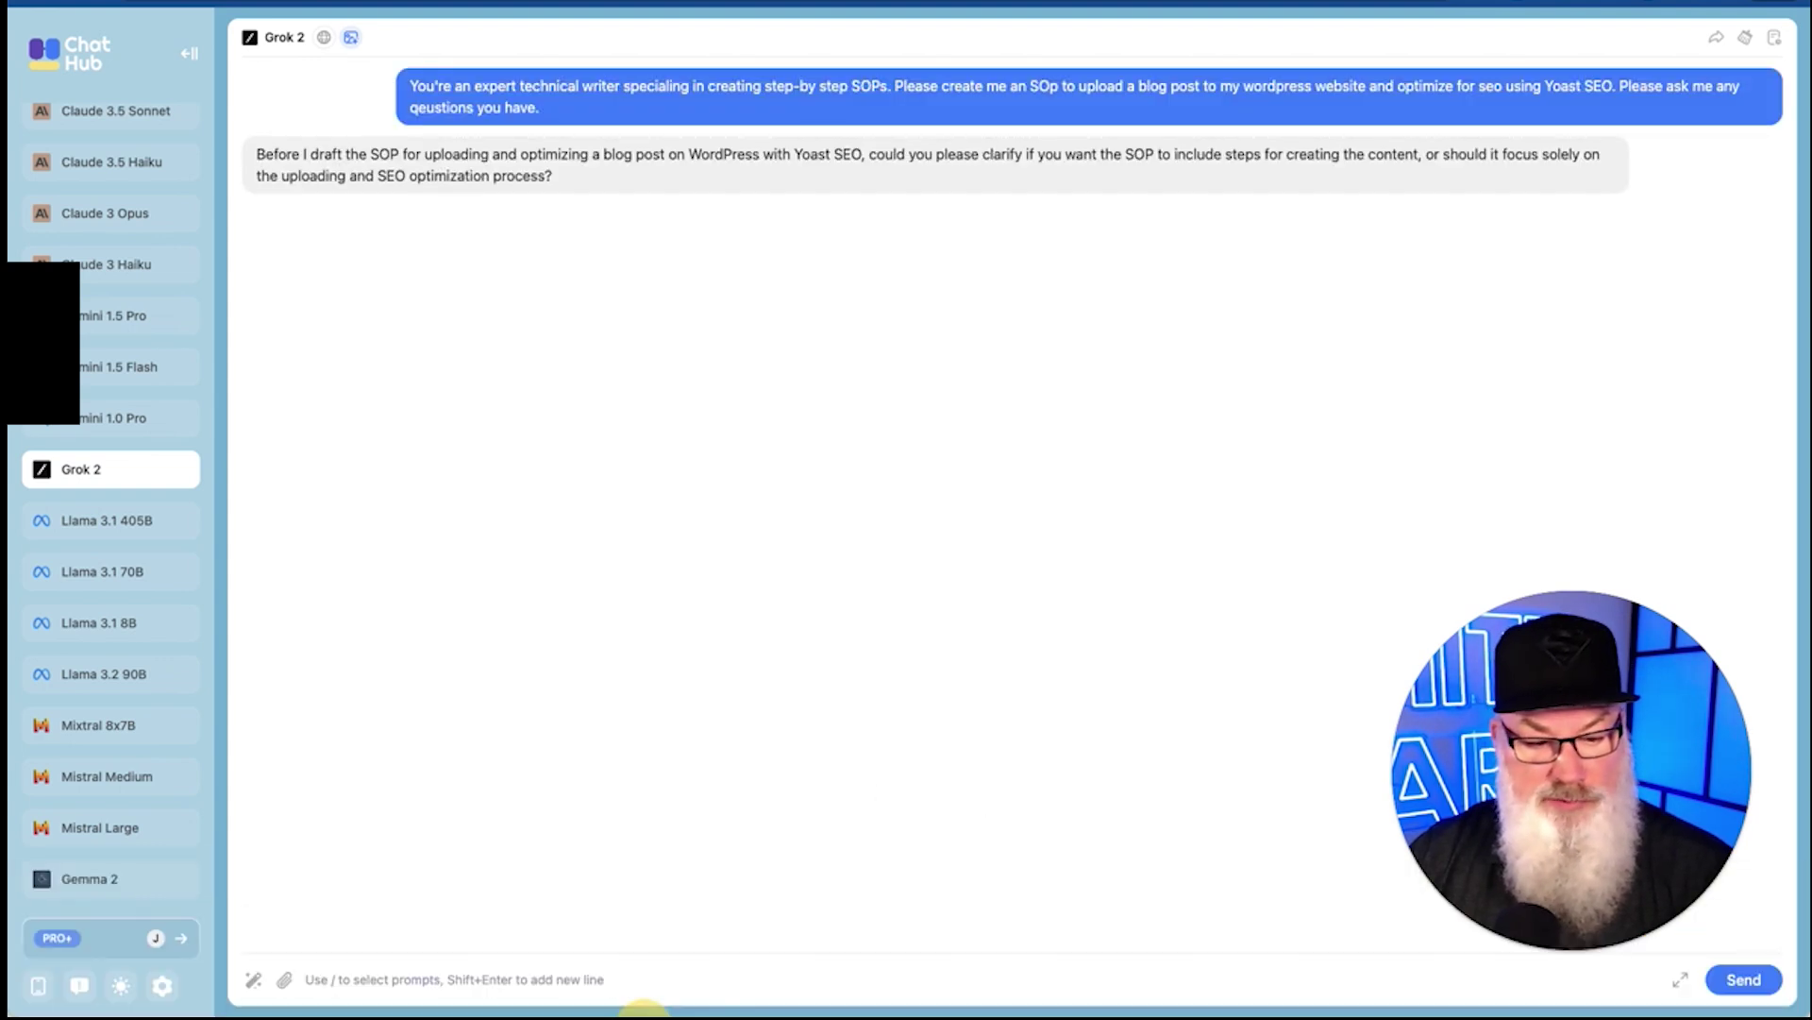
{"action": "type", "text": "1 - Self hosted 2 - latest version of Yoast 3 - Editor level access"}
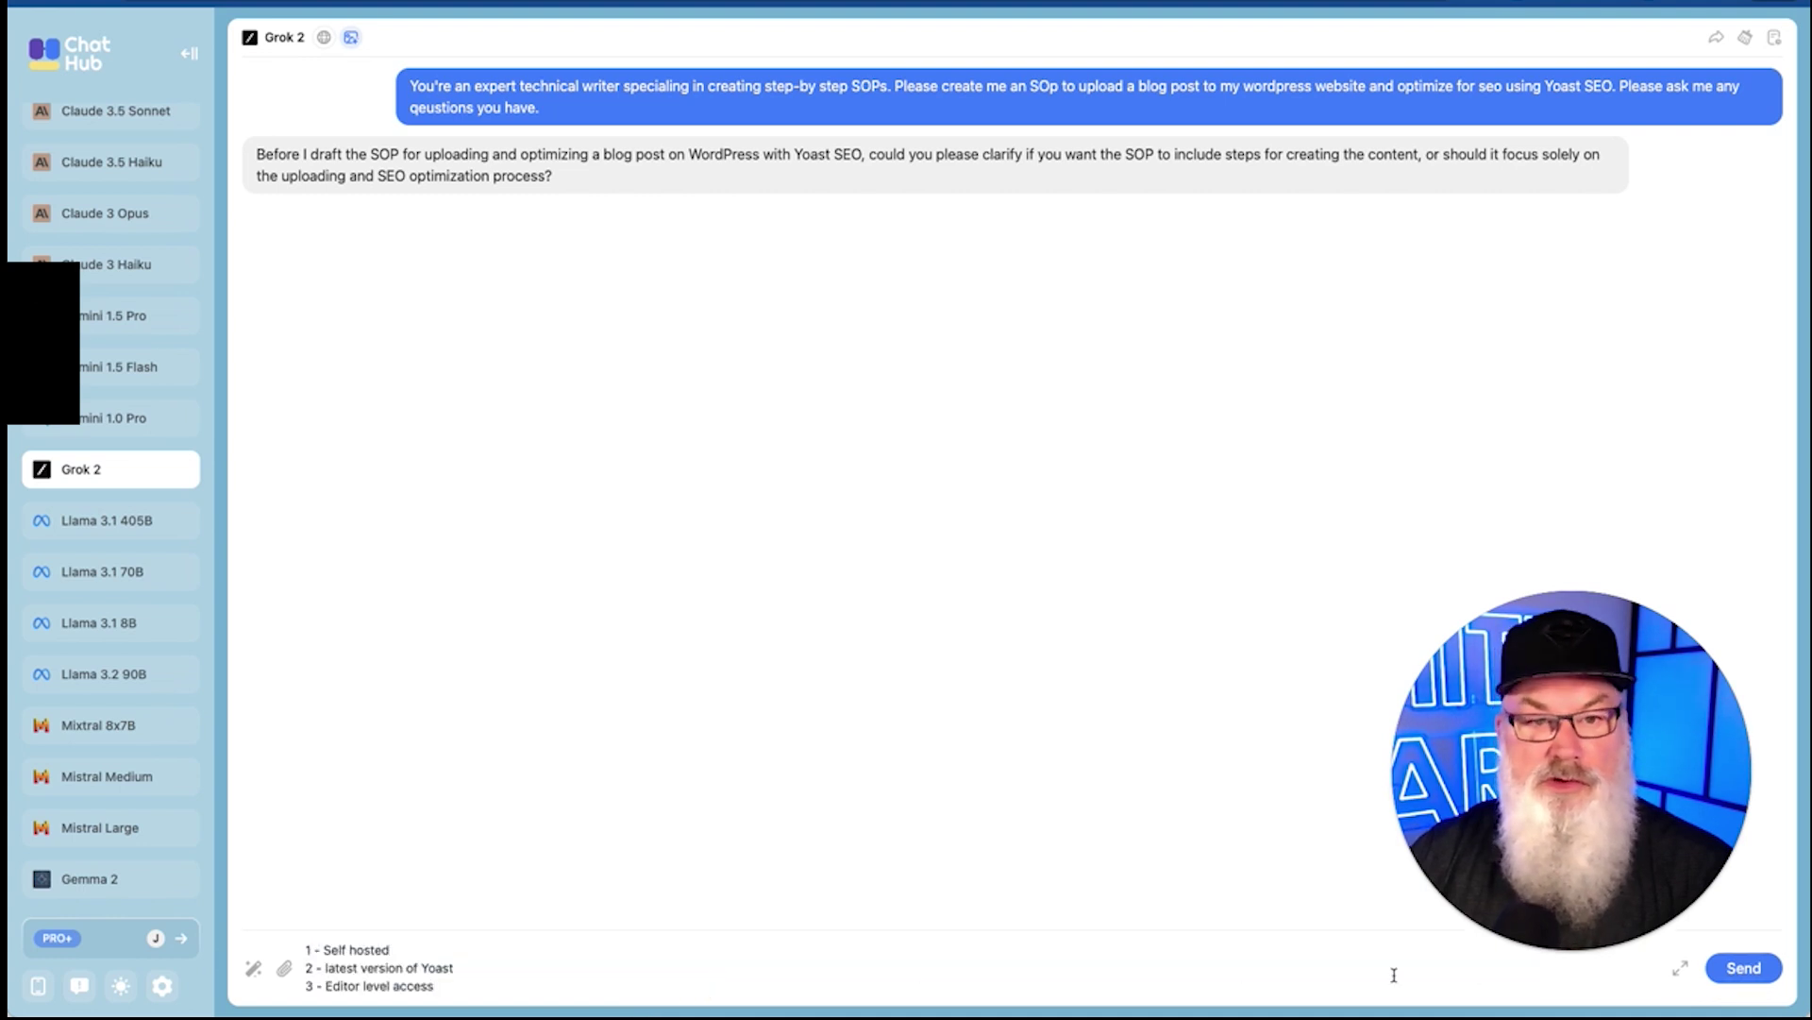
{"action": "left_click", "coordinate": [1744, 967]}
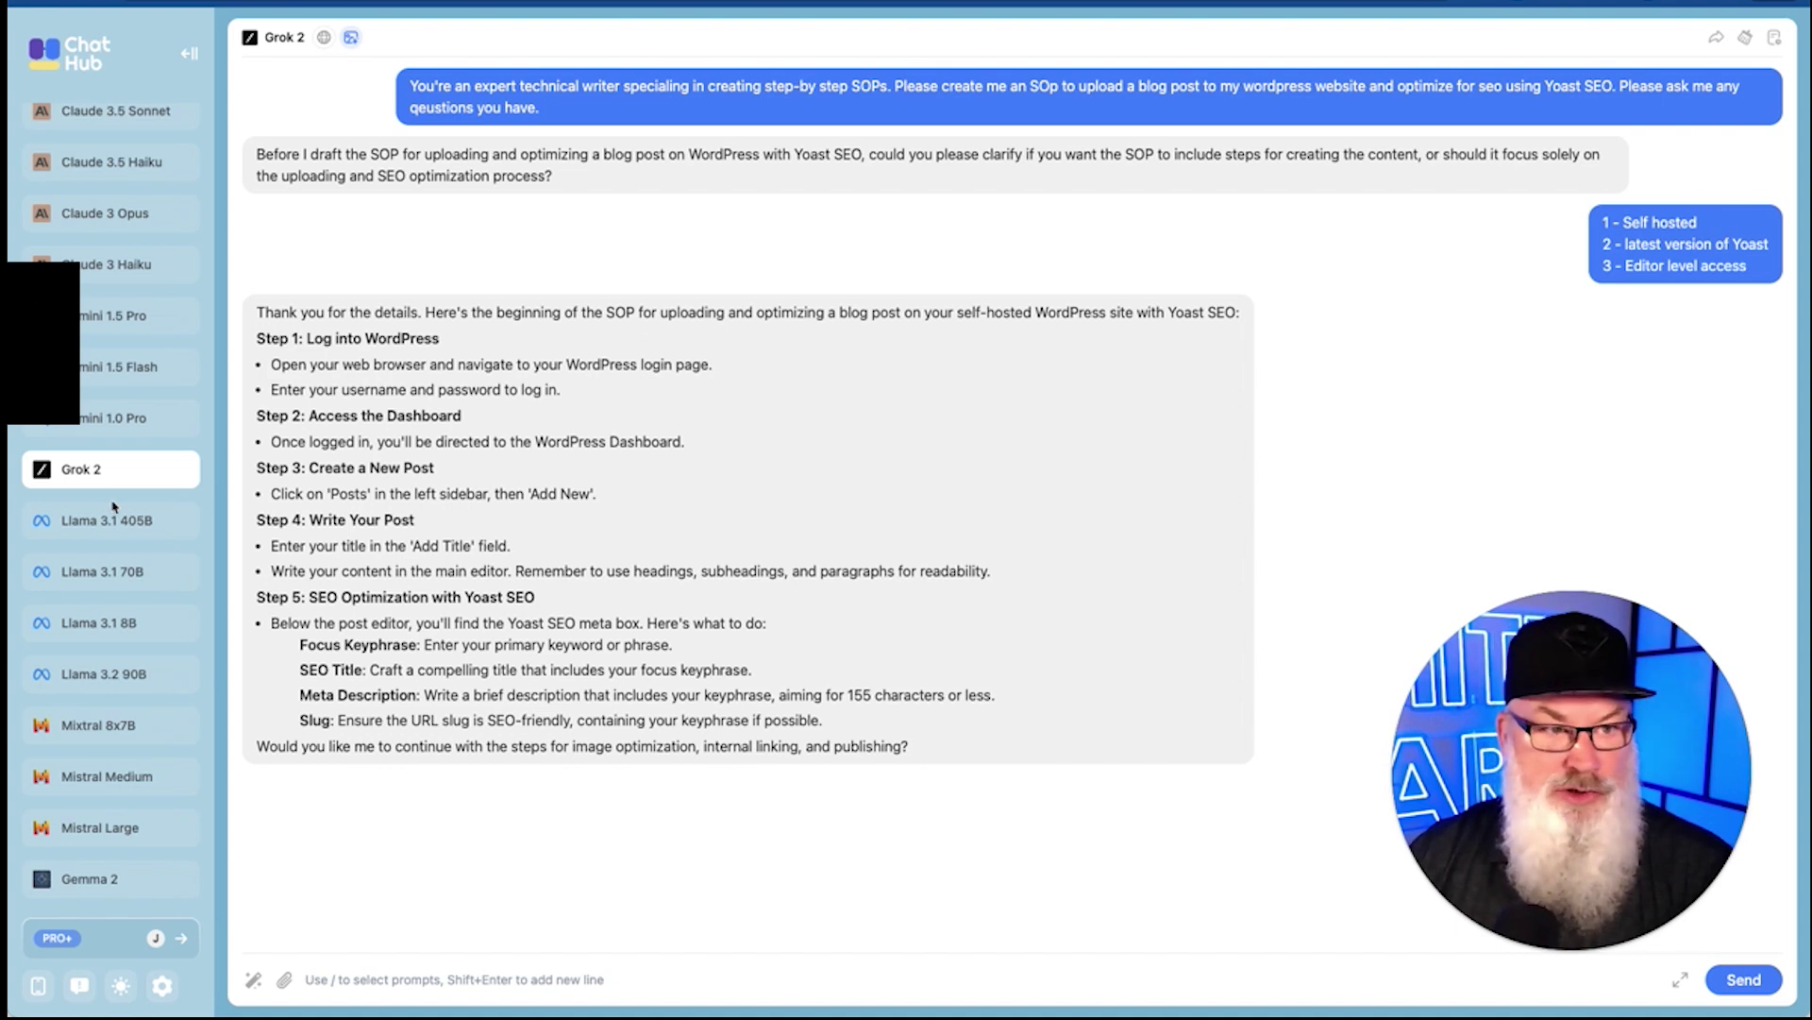
{"action": "scroll", "coordinate": [113, 507], "scroll_direction": "down", "scroll_amount": 4}
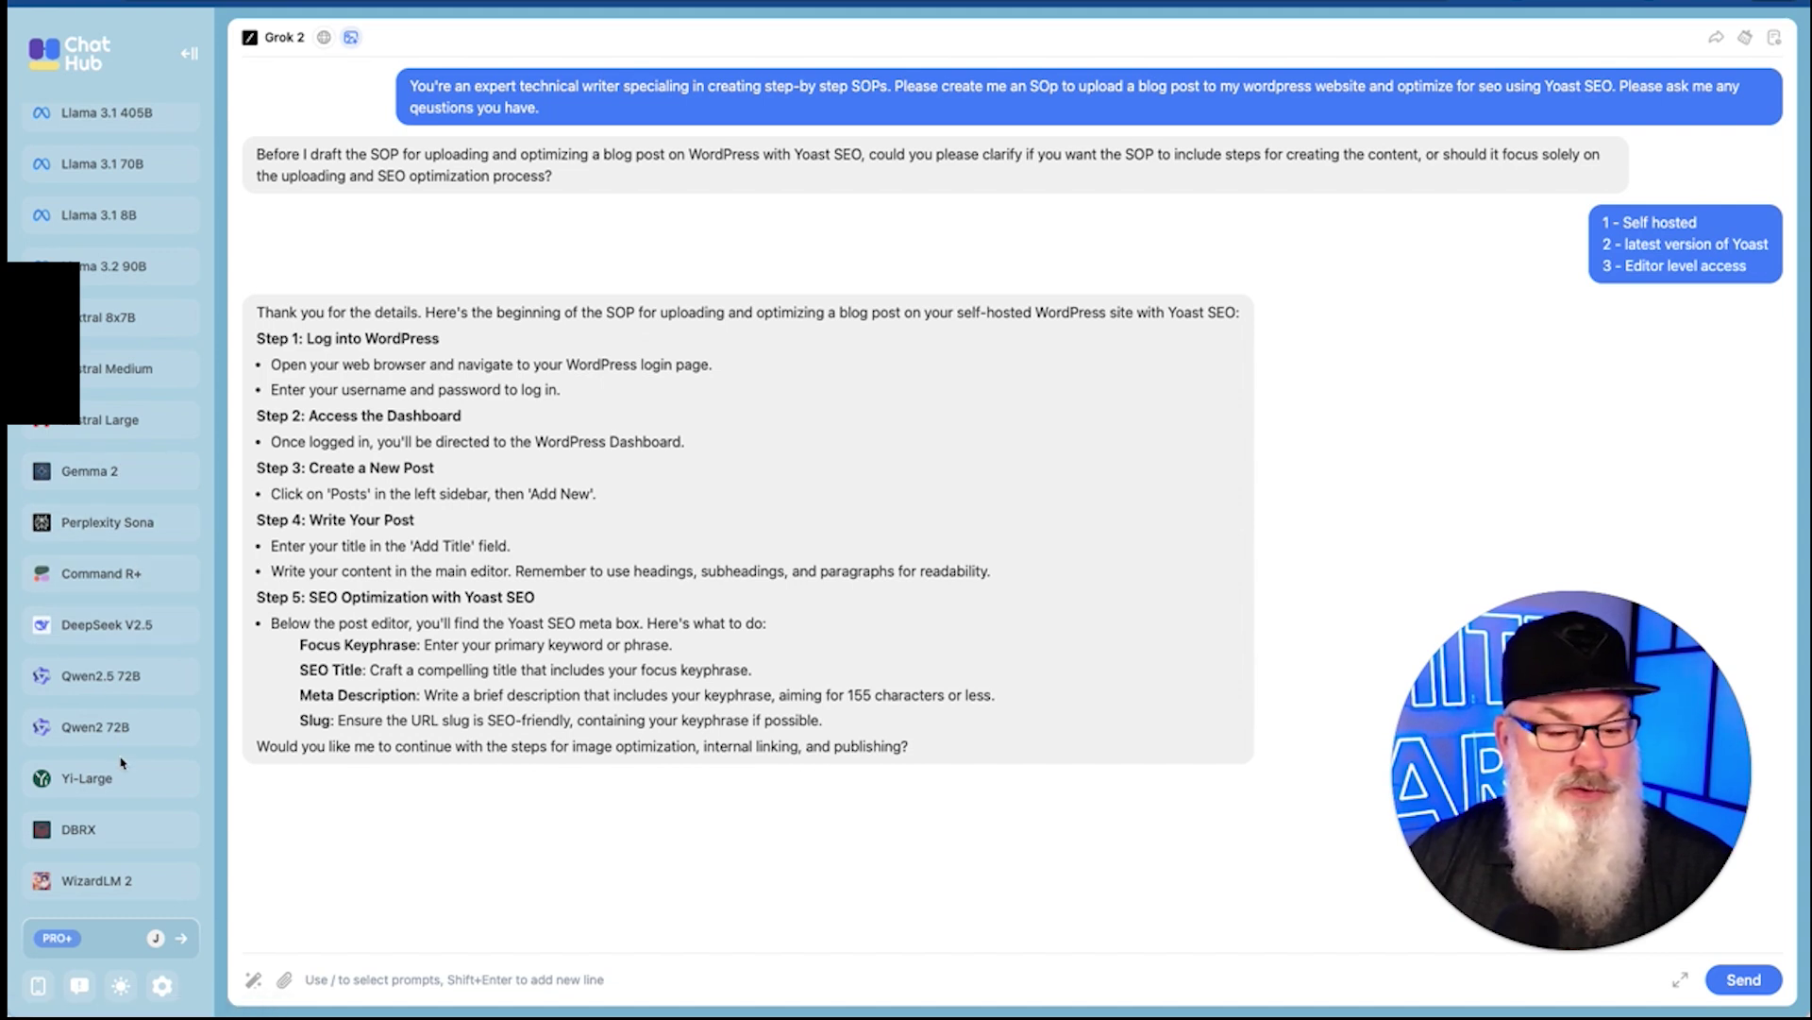
{"action": "mouse_move", "coordinate": [102, 933]}
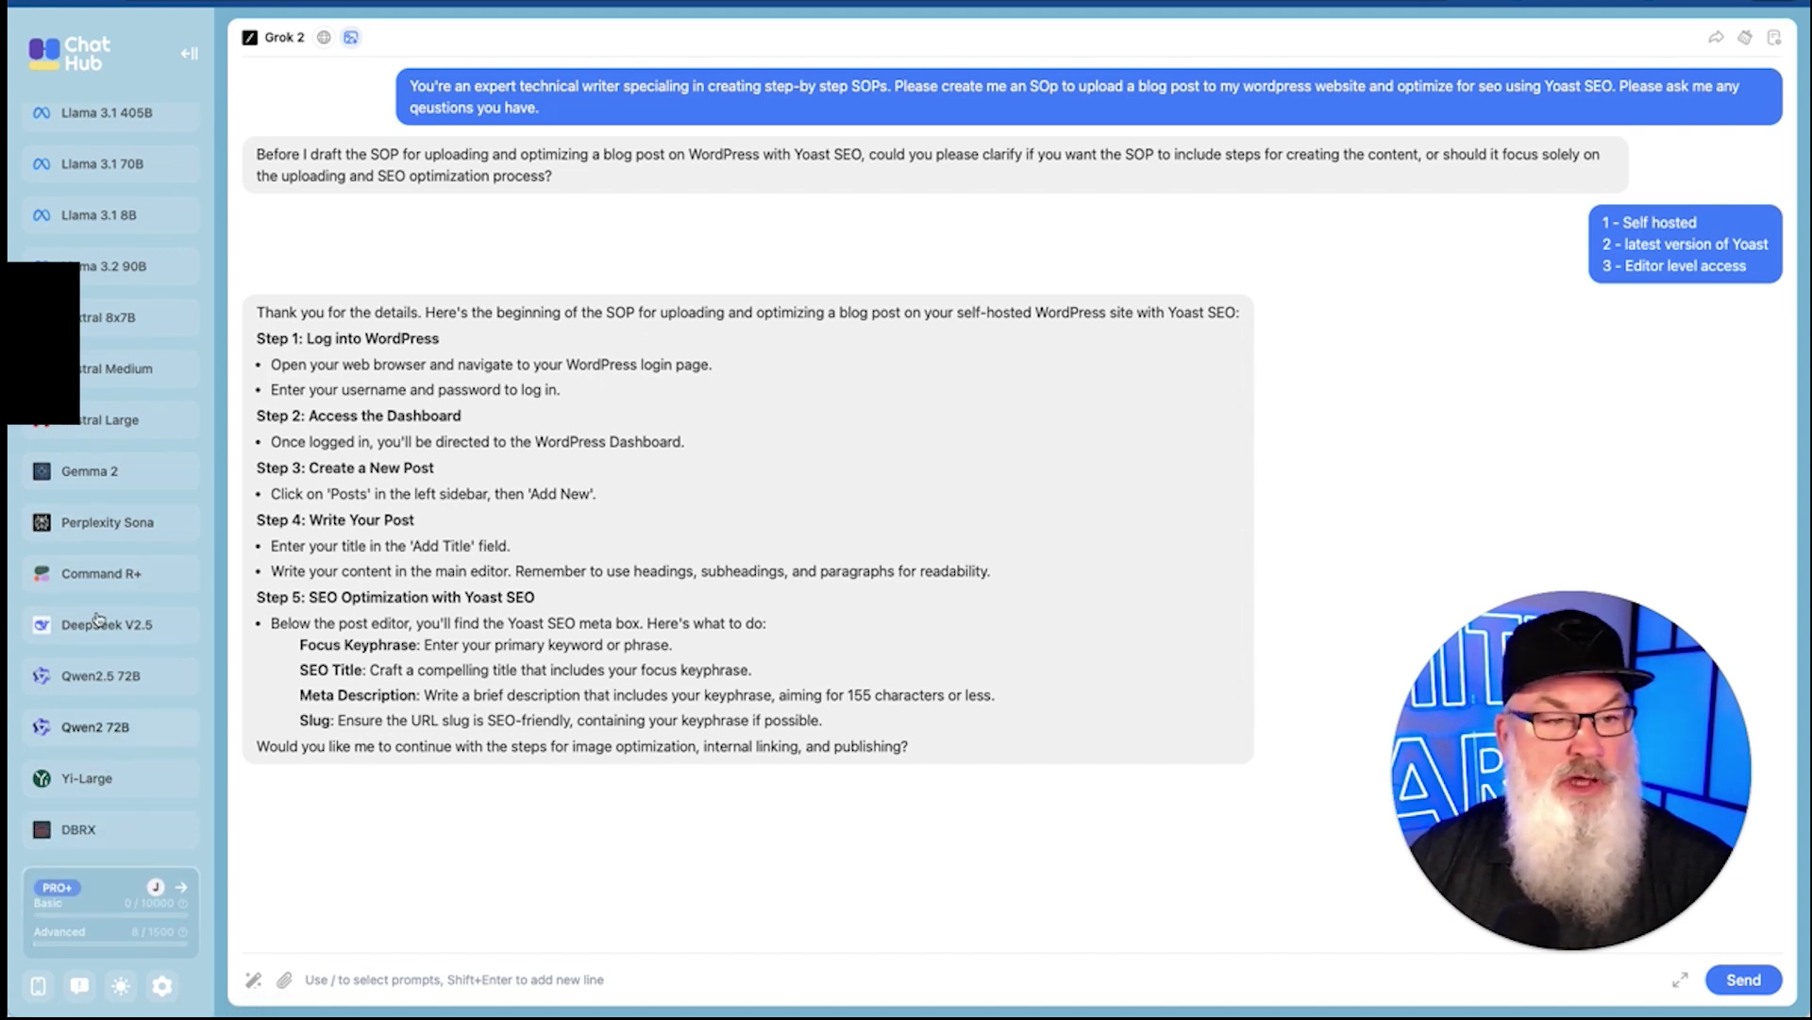
{"action": "scroll", "coordinate": [126, 507], "scroll_direction": "up", "scroll_amount": 8}
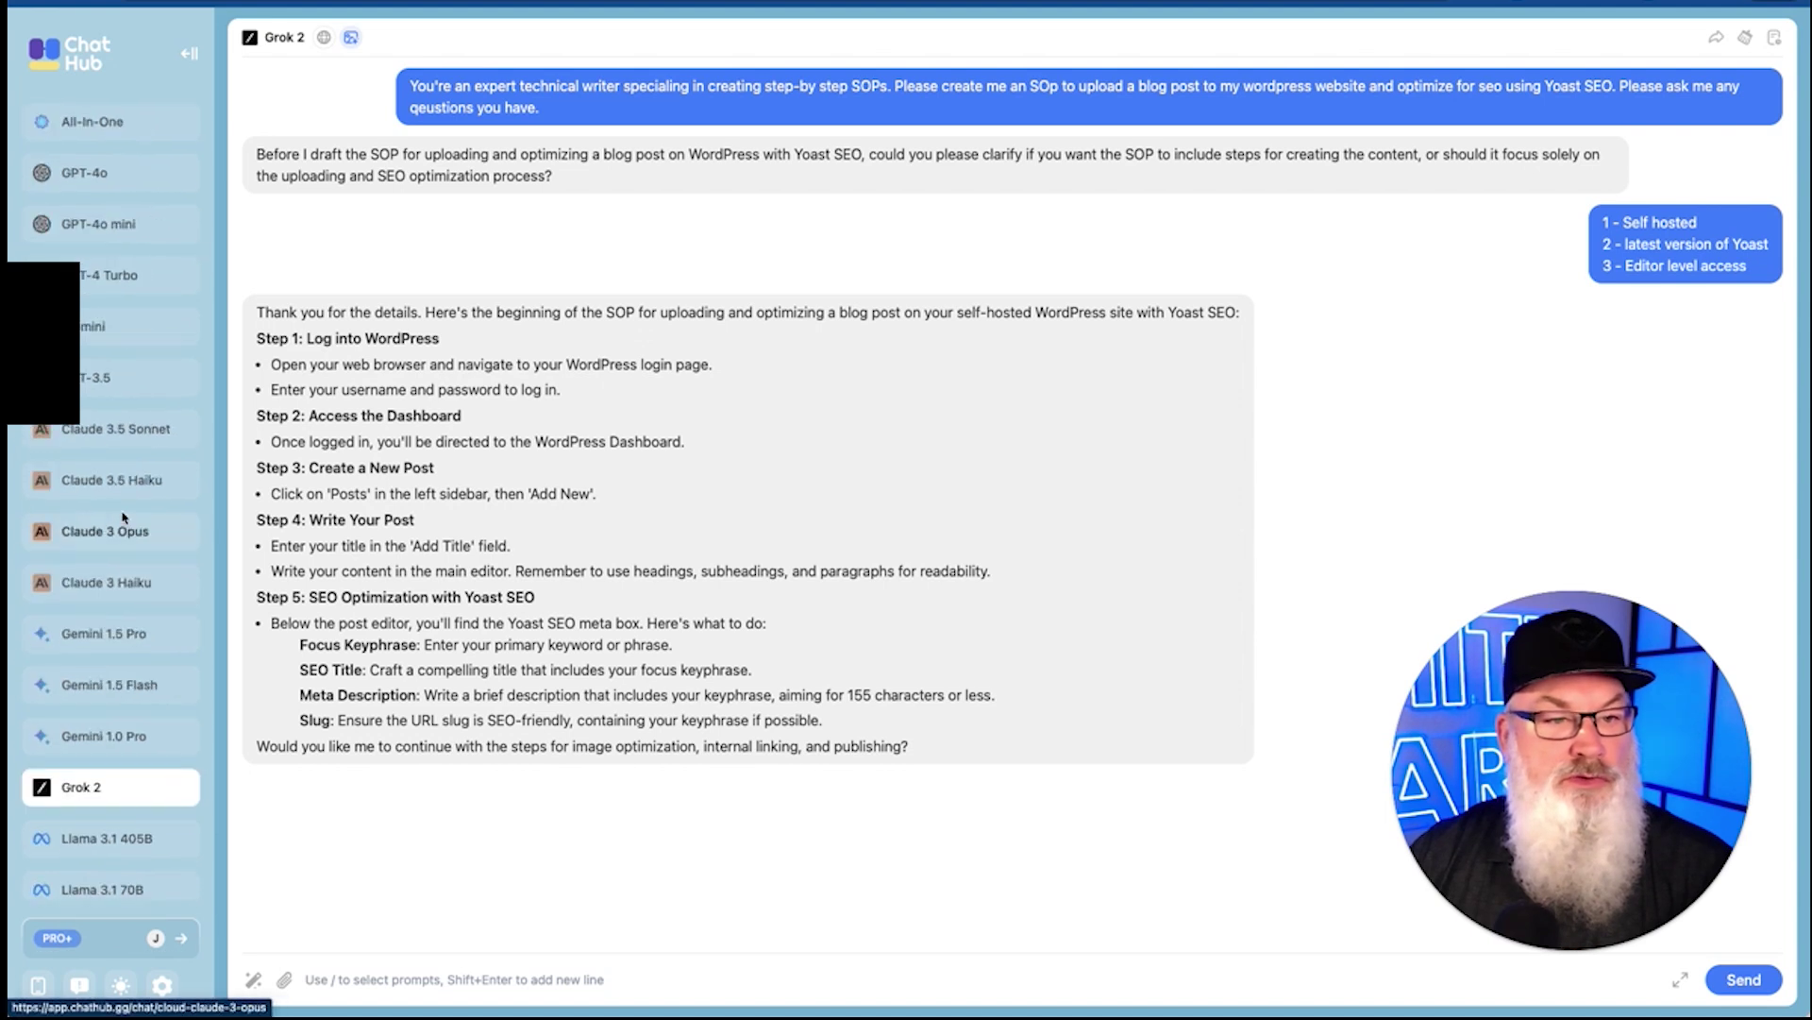
- Toggle dark mode on and off, check Settings, then open All-In-One with six model panels
{"action": "left_click", "coordinate": [121, 989]}
{"action": "left_click", "coordinate": [121, 989]}
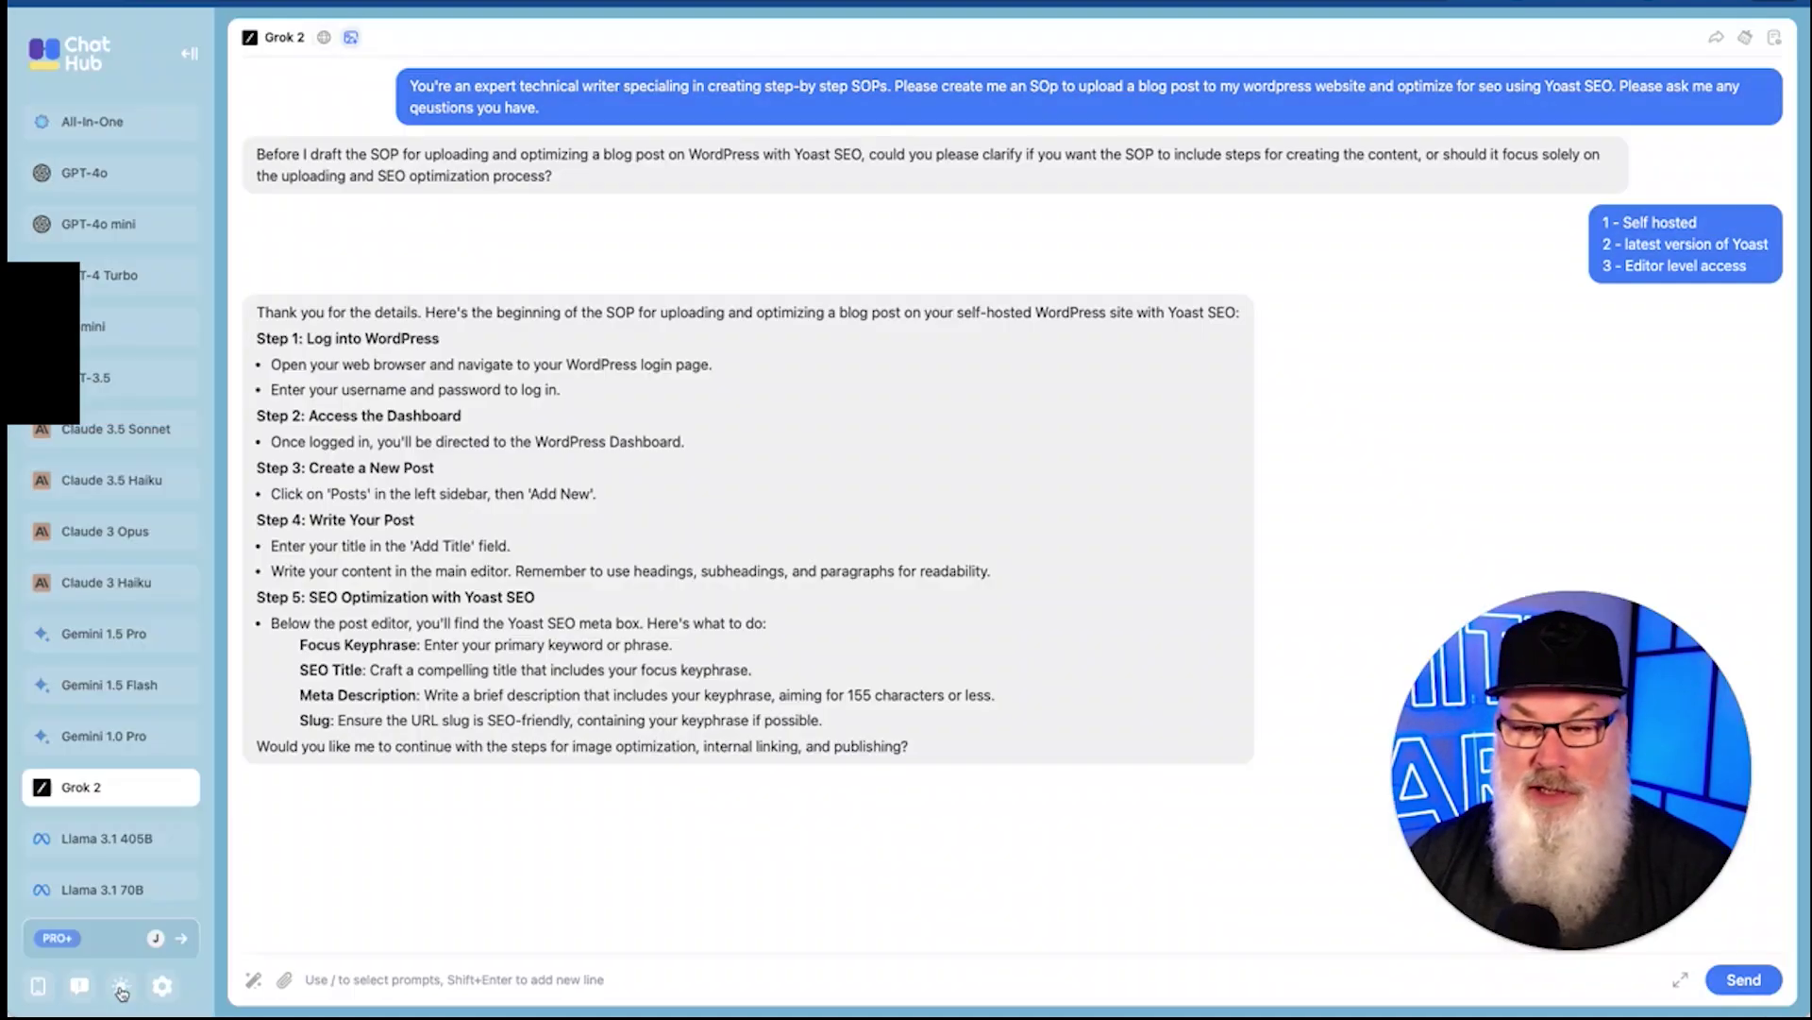
{"action": "left_click", "coordinate": [164, 987]}
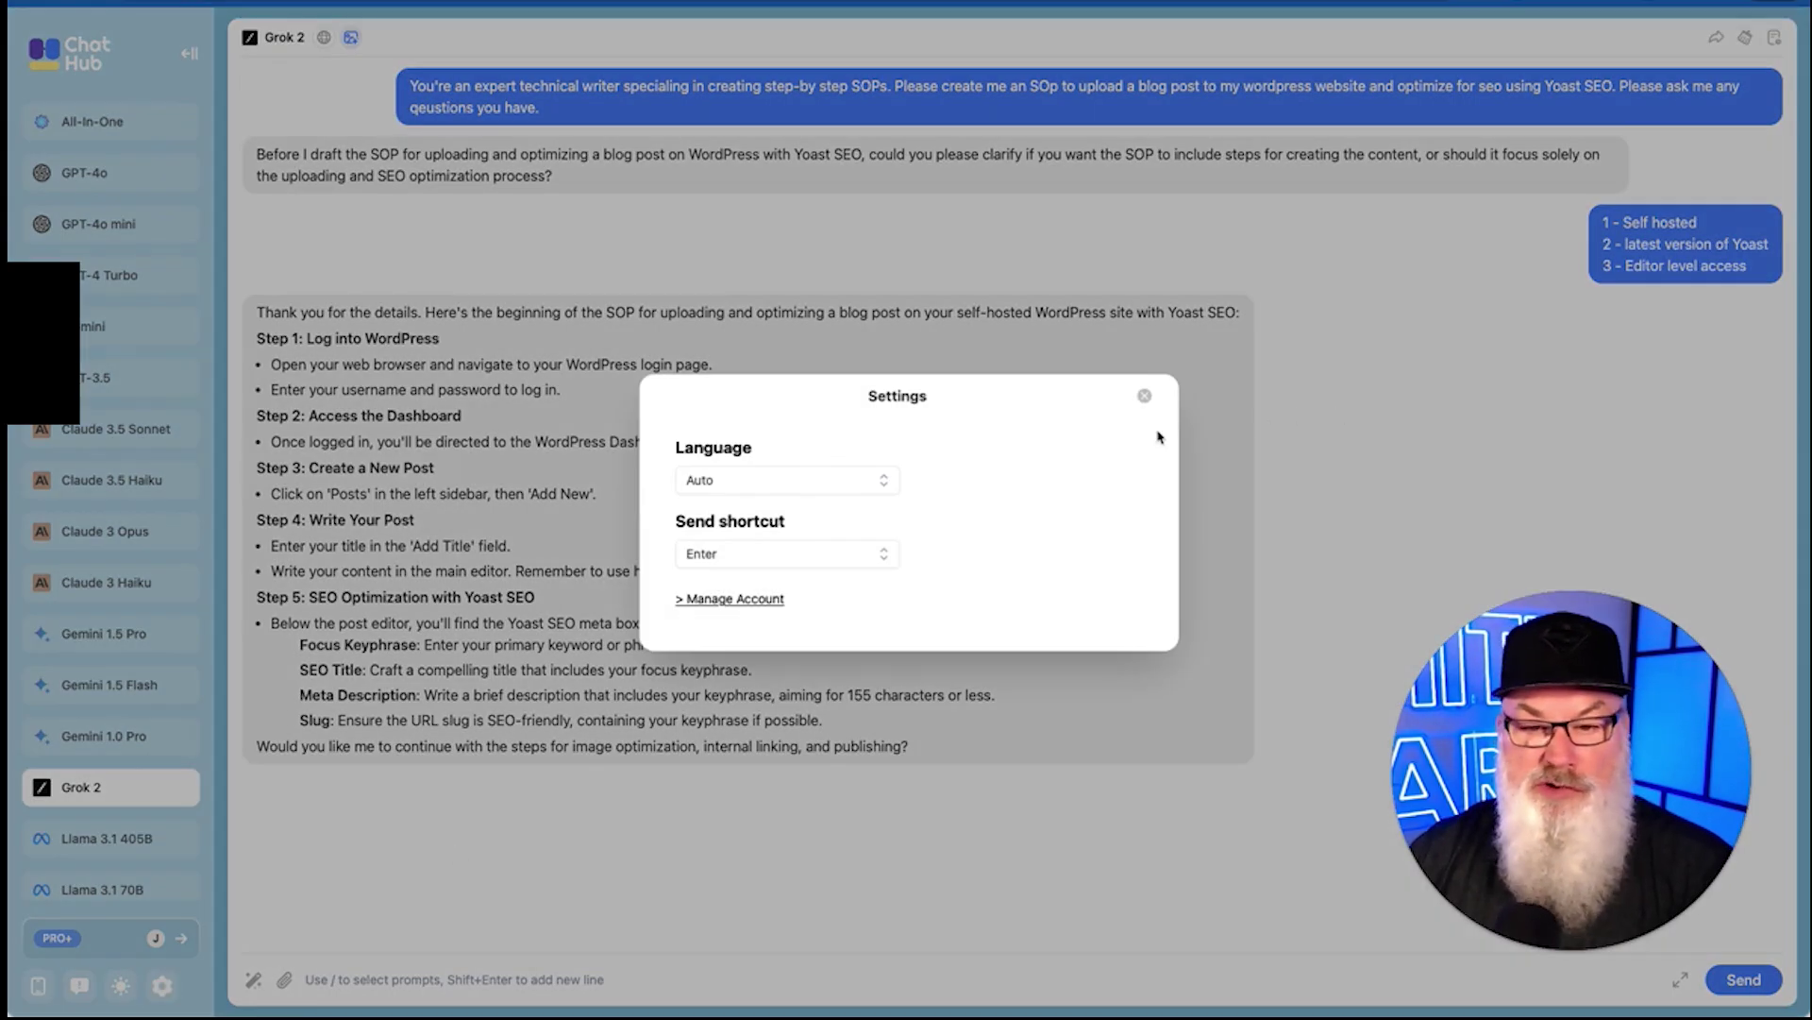
{"action": "left_click", "coordinate": [1144, 398]}
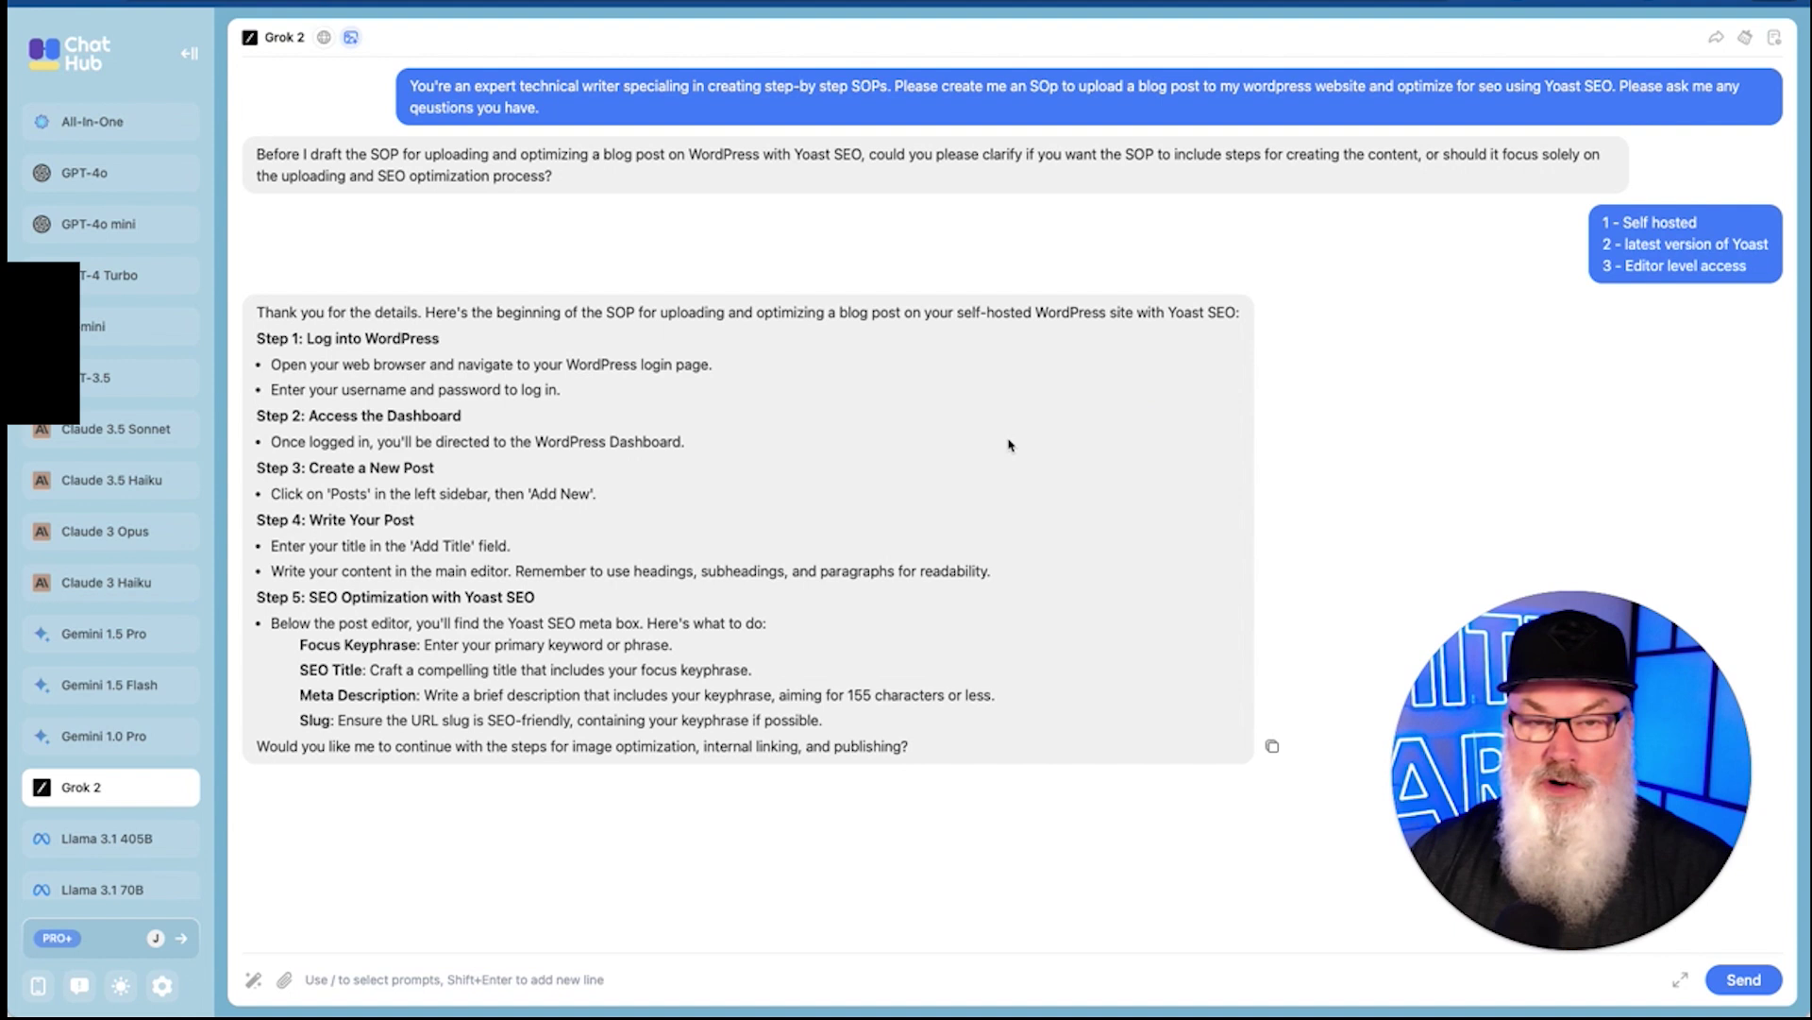
{"action": "left_click", "coordinate": [117, 127]}
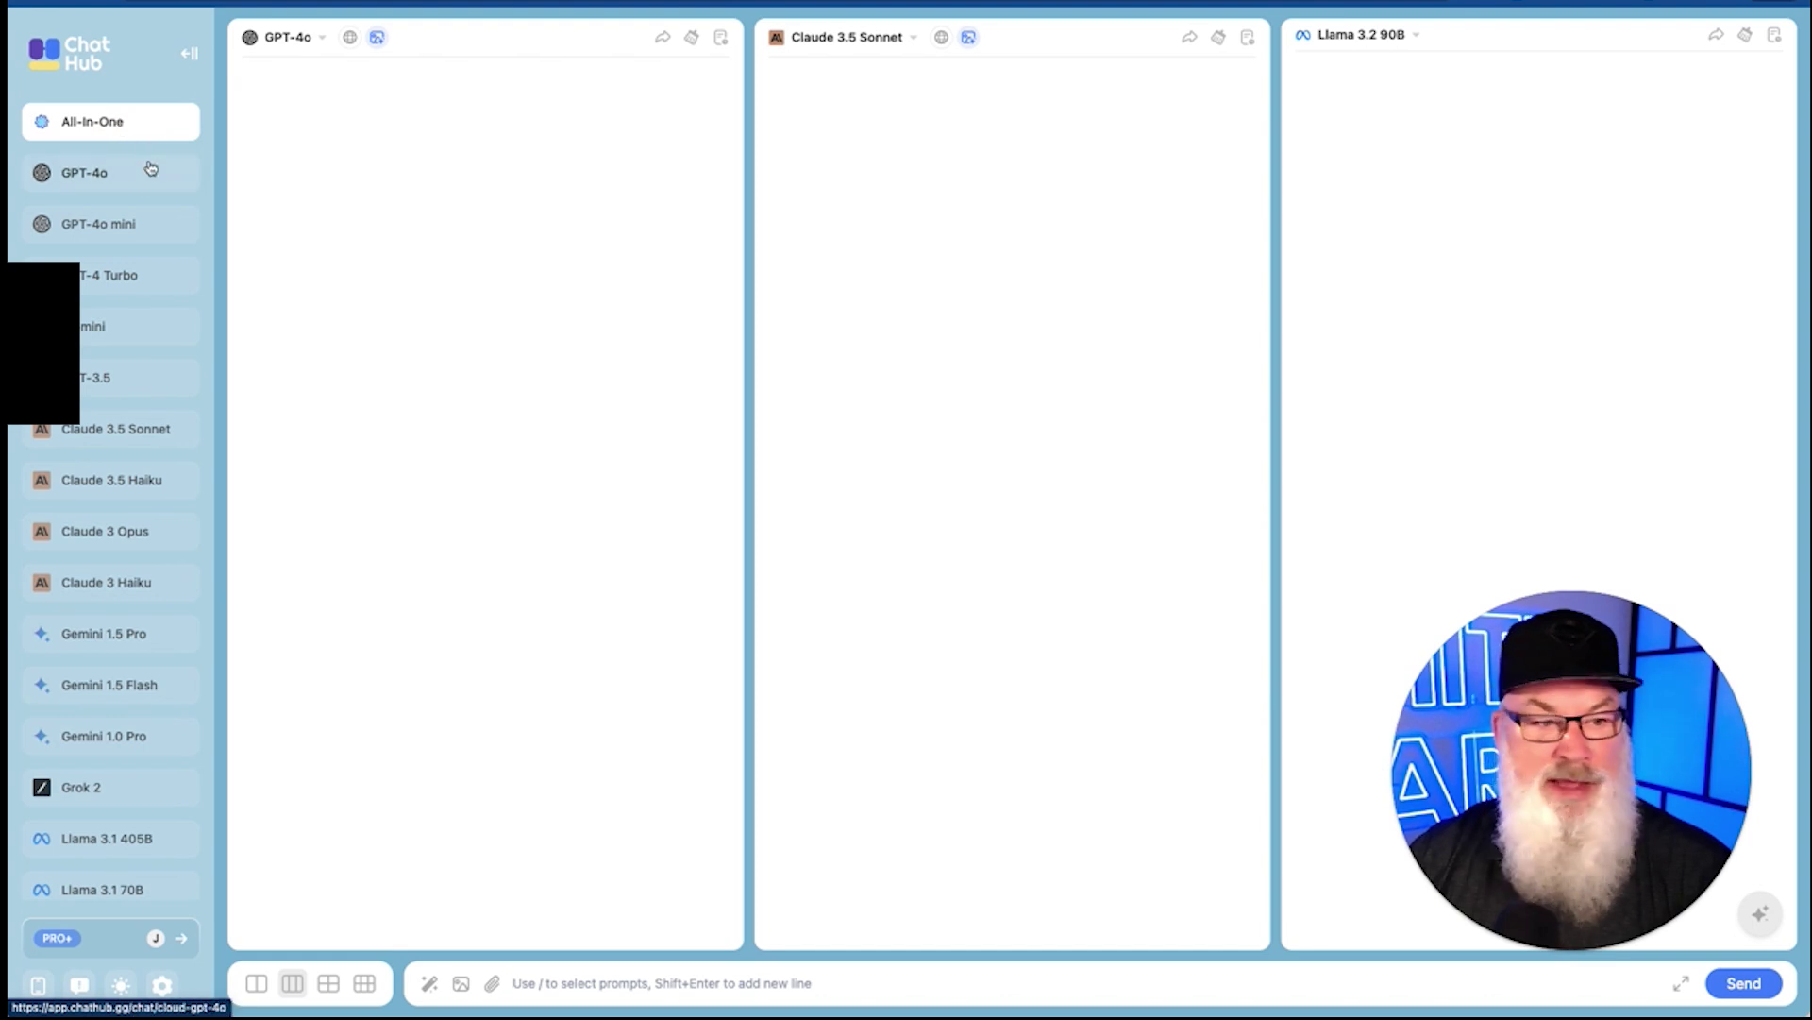
{"action": "left_click", "coordinate": [364, 983]}
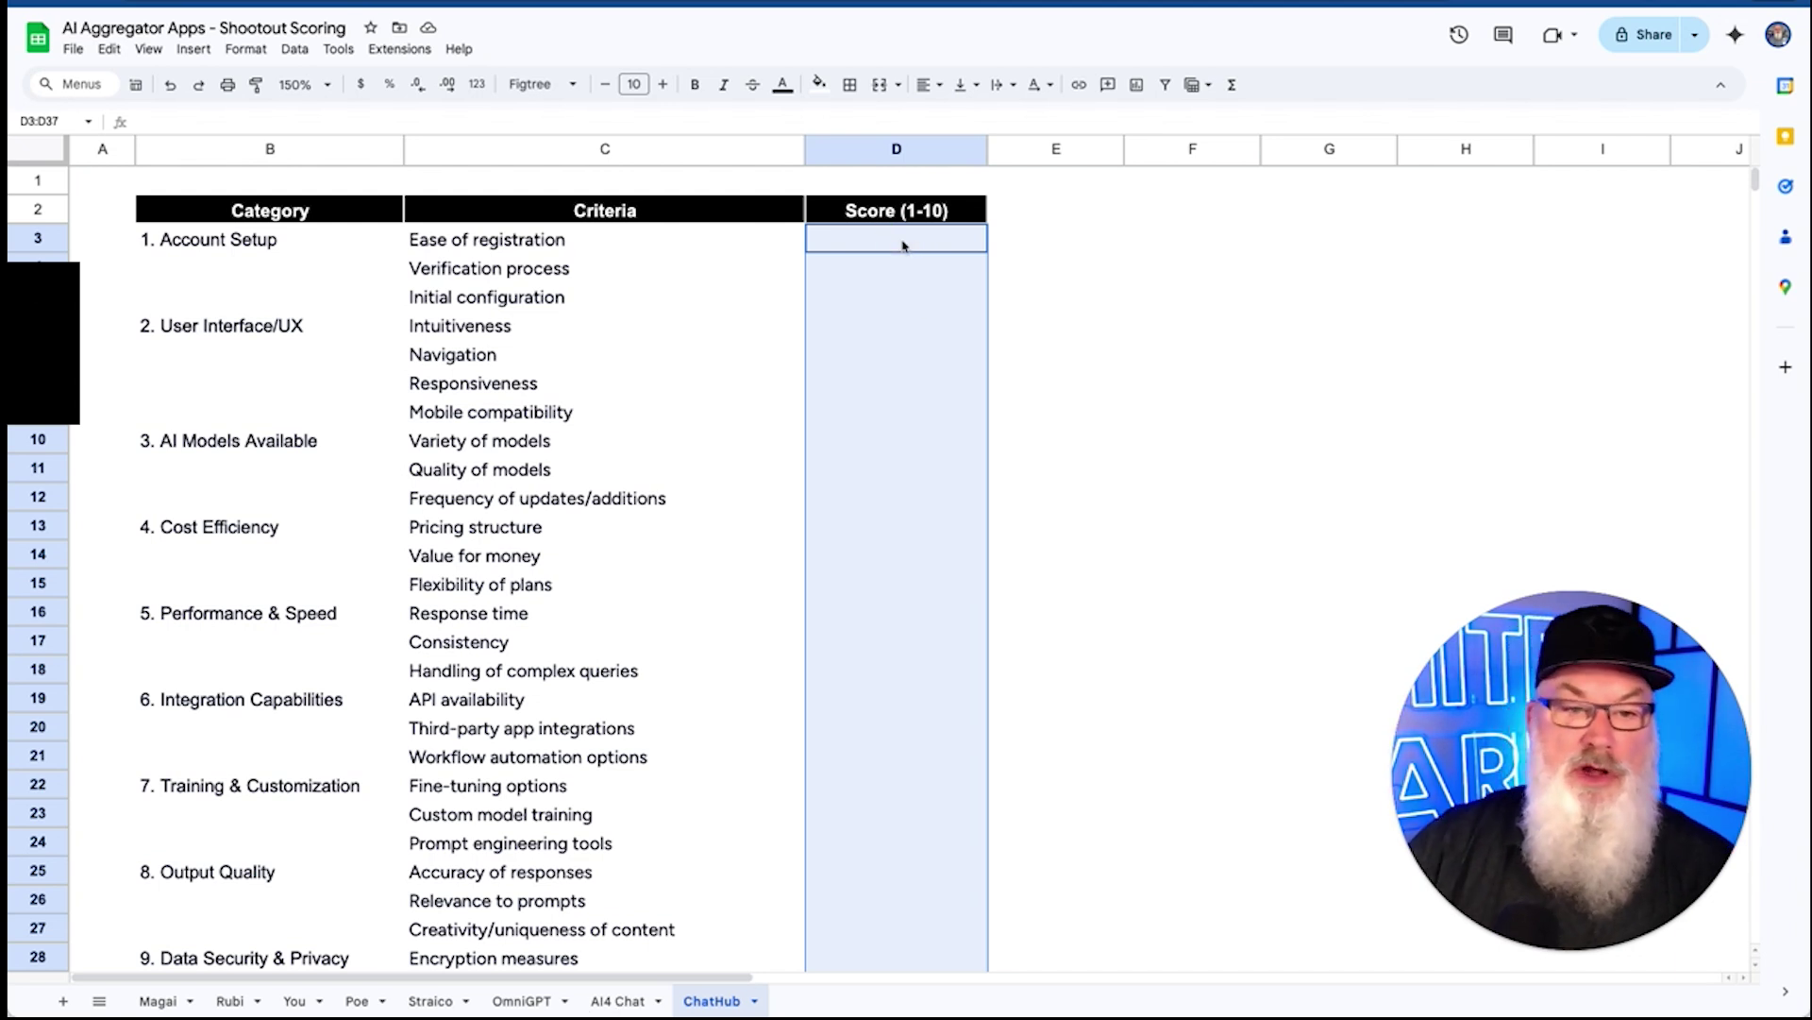
- Score ChatHub 10 for Account Setup in D3 and 9 for User Interface/UX in D6
{"action": "left_click", "coordinate": [972, 295]}
{"action": "left_click", "coordinate": [878, 249]}
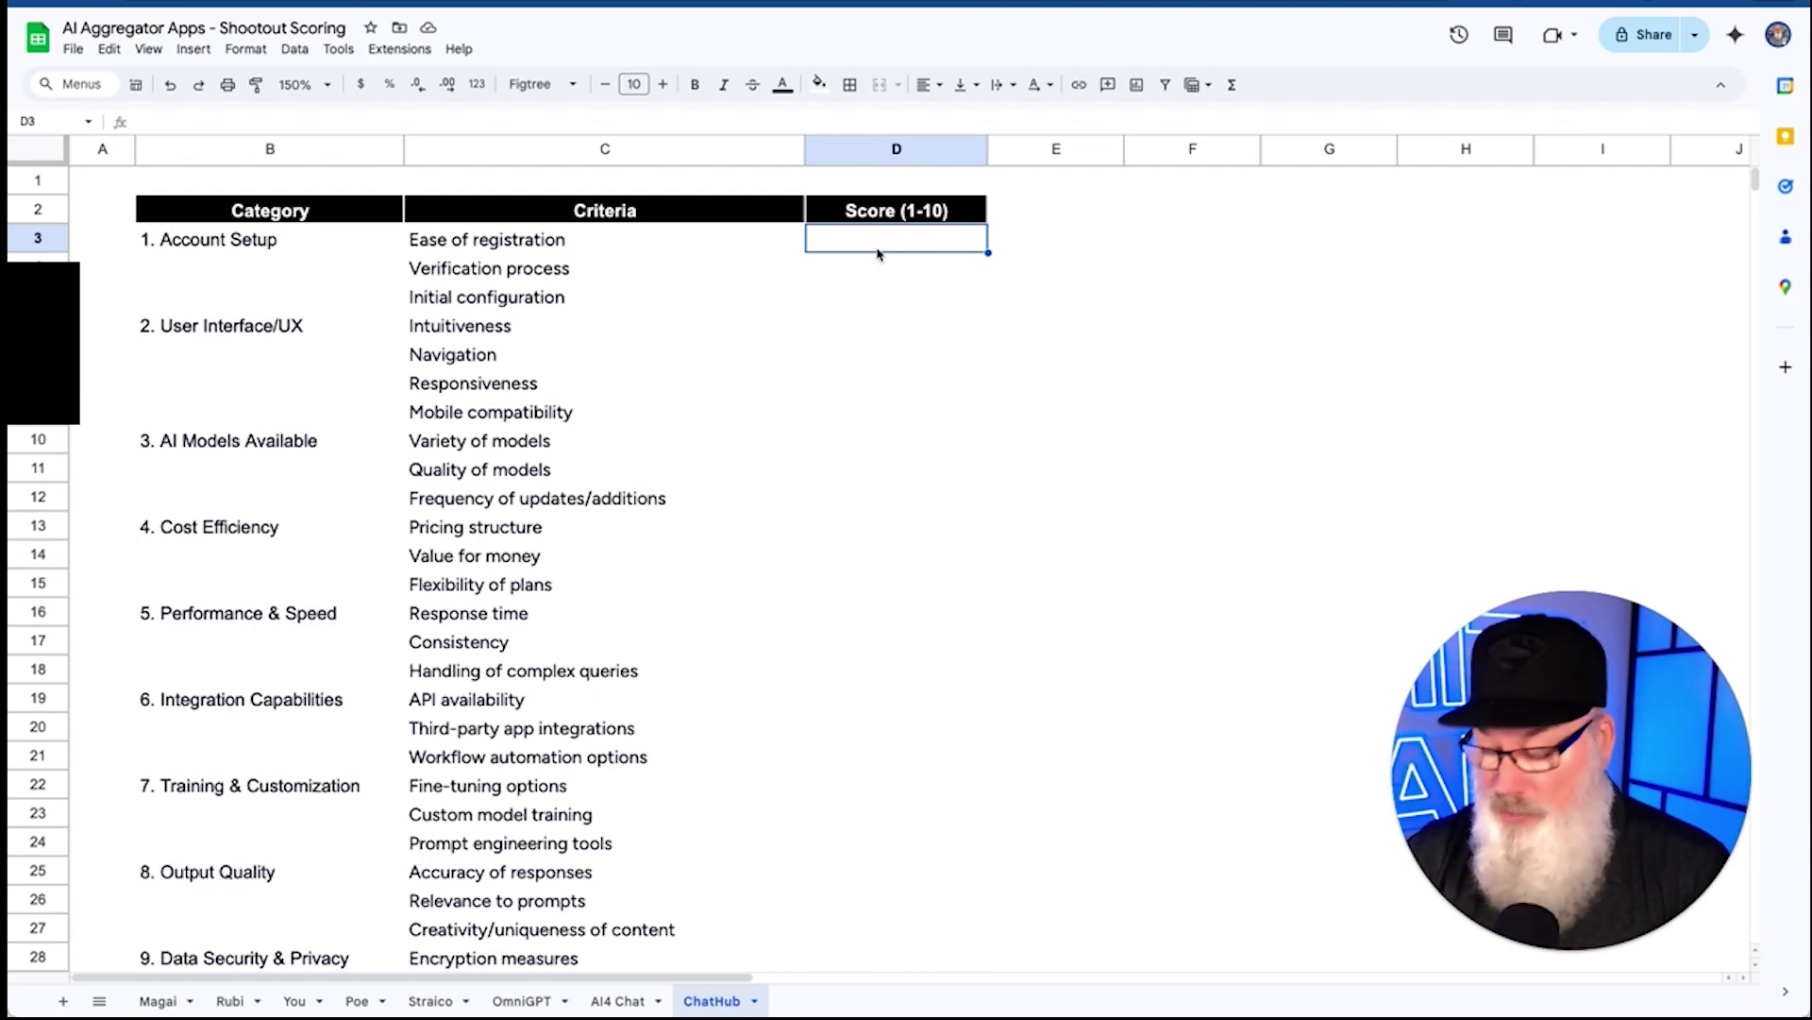
{"action": "type", "text": "10"}
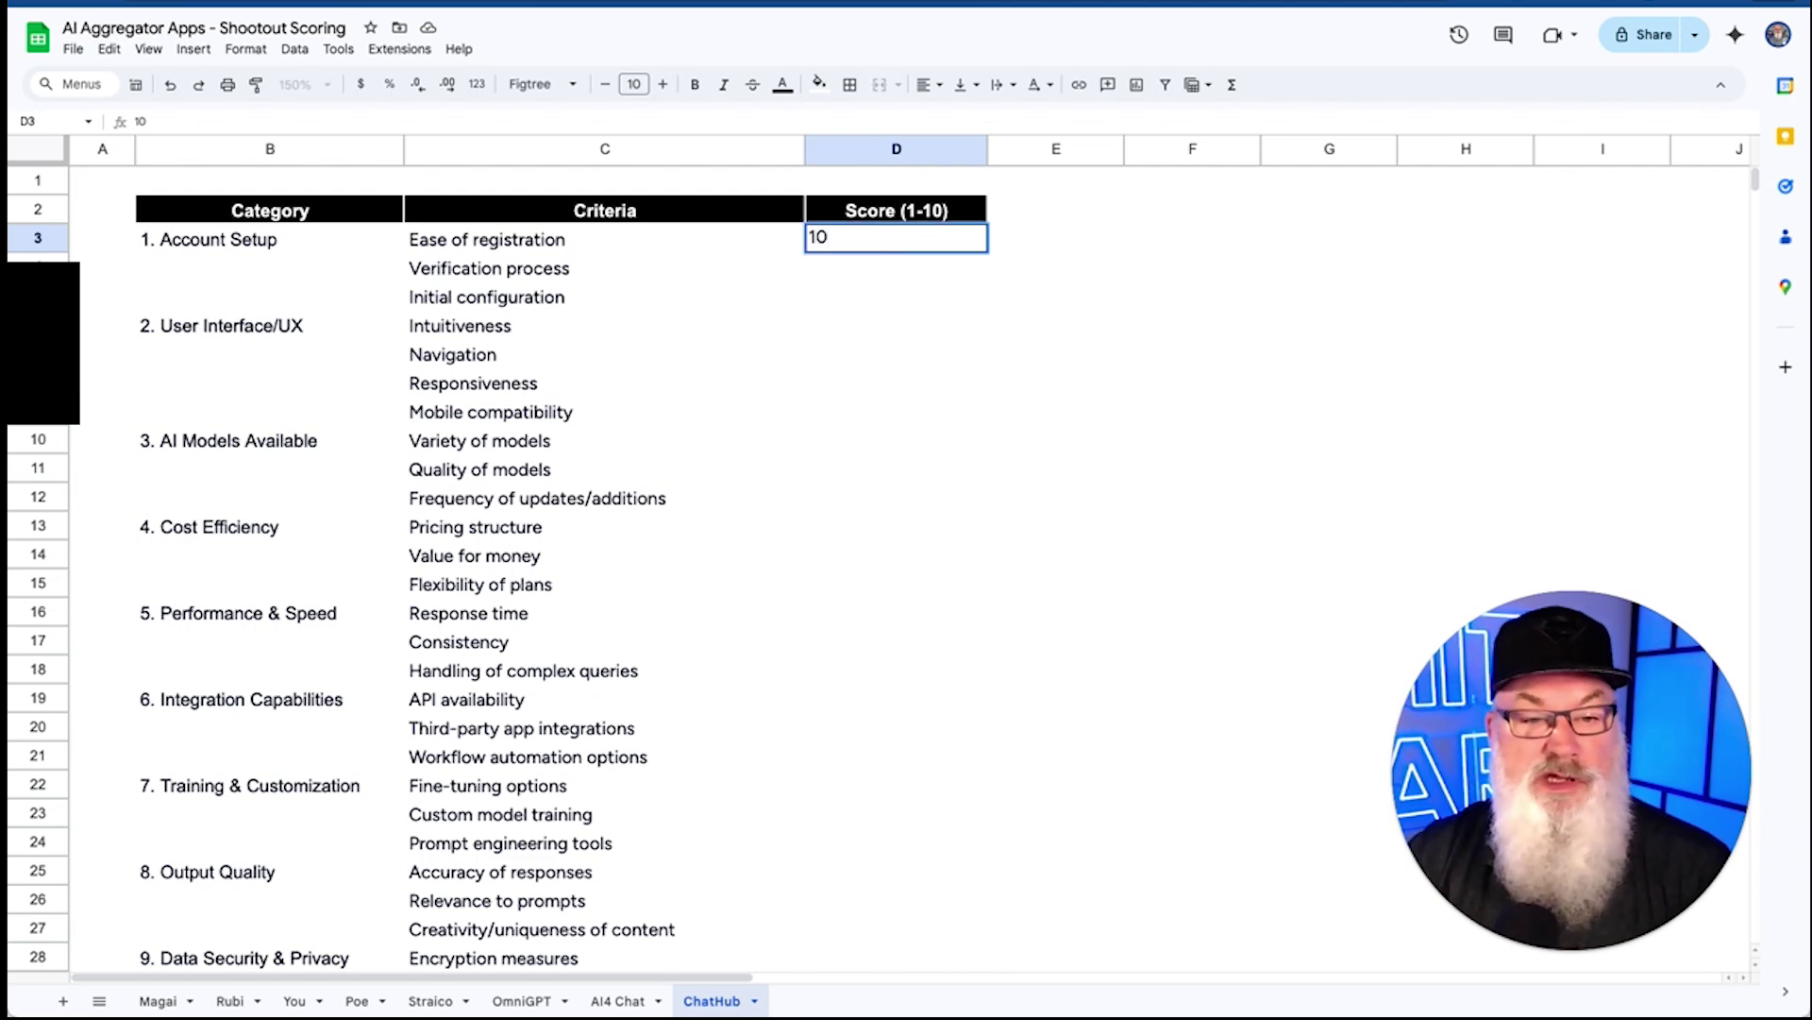
{"action": "key", "text": "Return"}
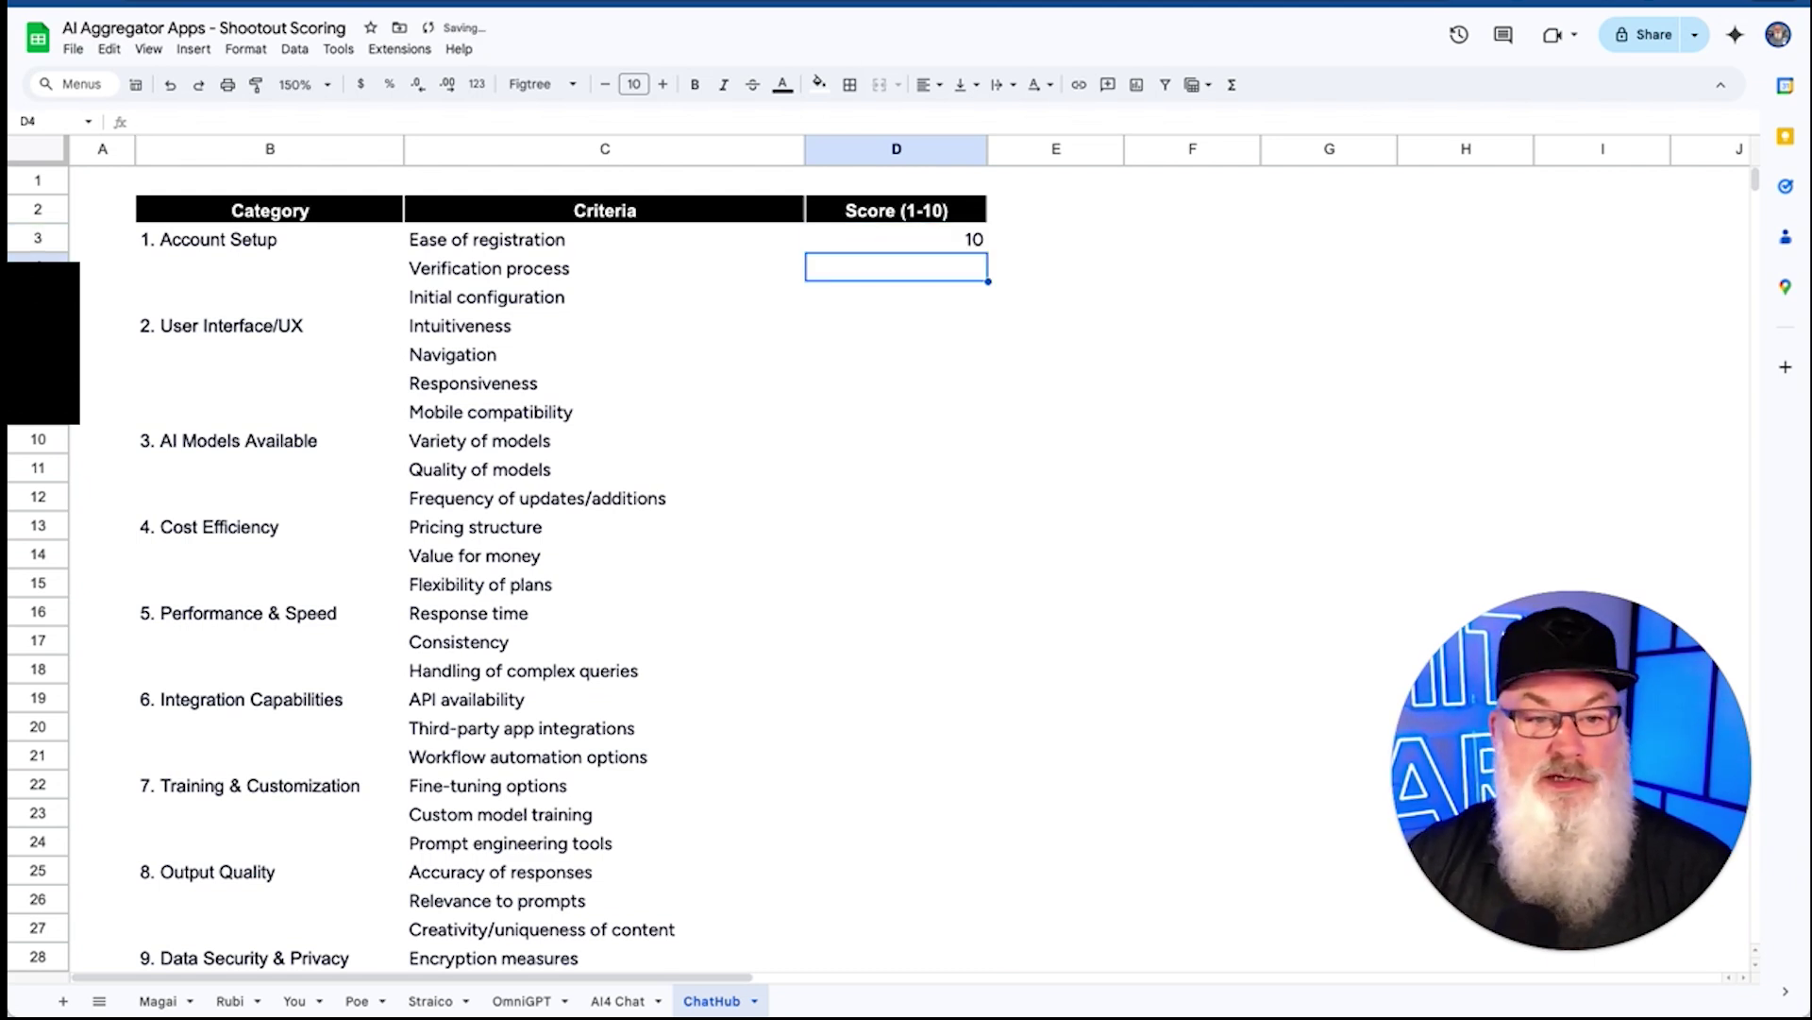
{"action": "key", "text": "Down"}
{"action": "key", "text": "Down"}
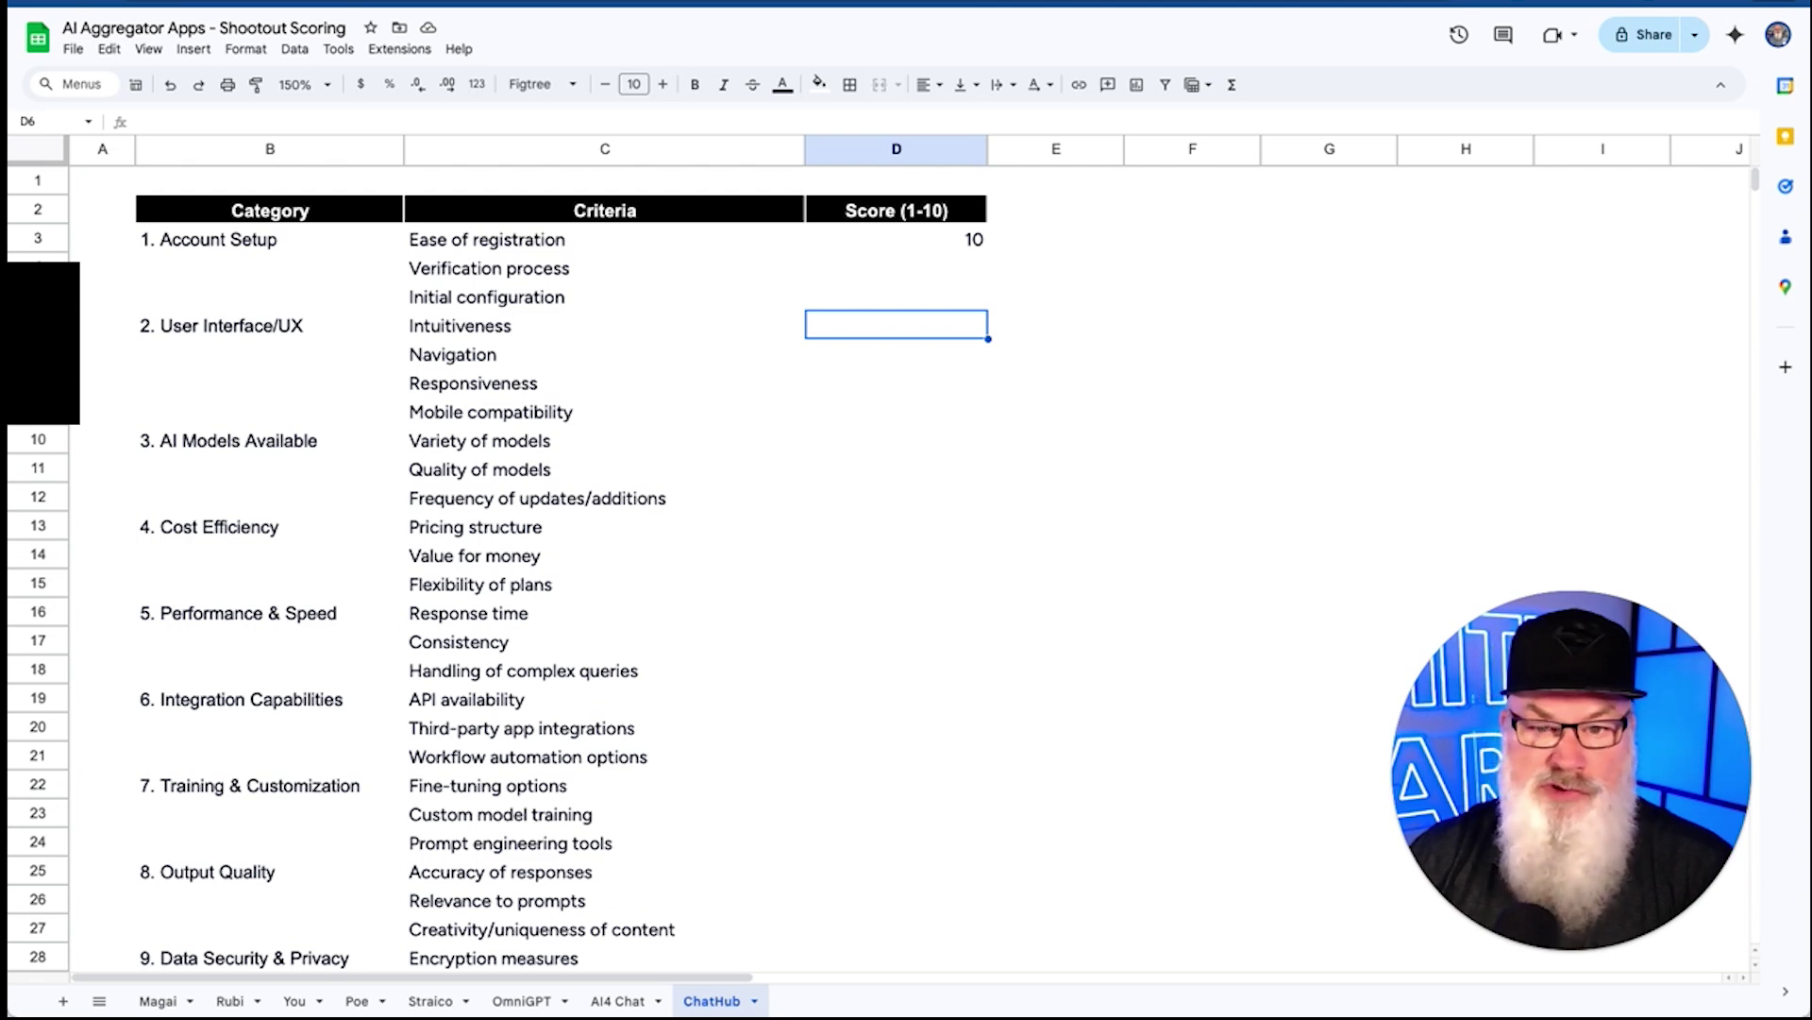
{"action": "type", "text": "8"}
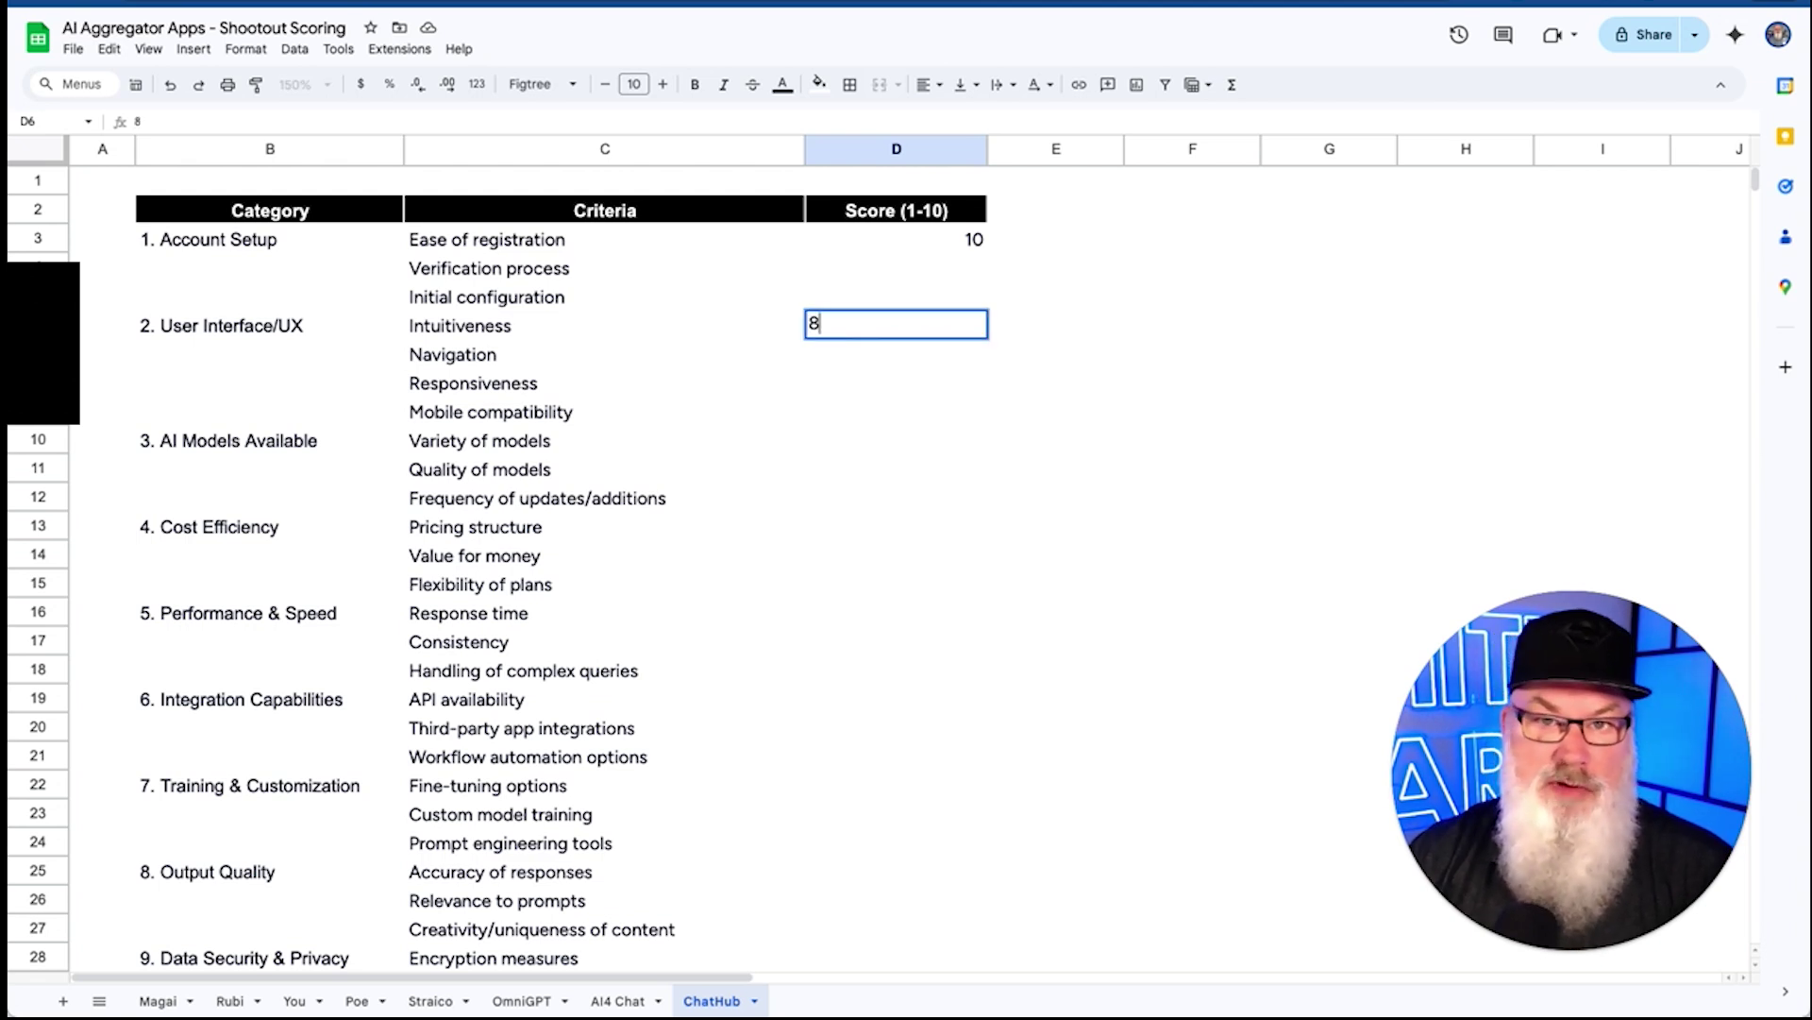
{"action": "key", "text": "Up"}
{"action": "key", "text": "Down"}
{"action": "type", "text": "9"}
{"action": "key", "text": "Return"}
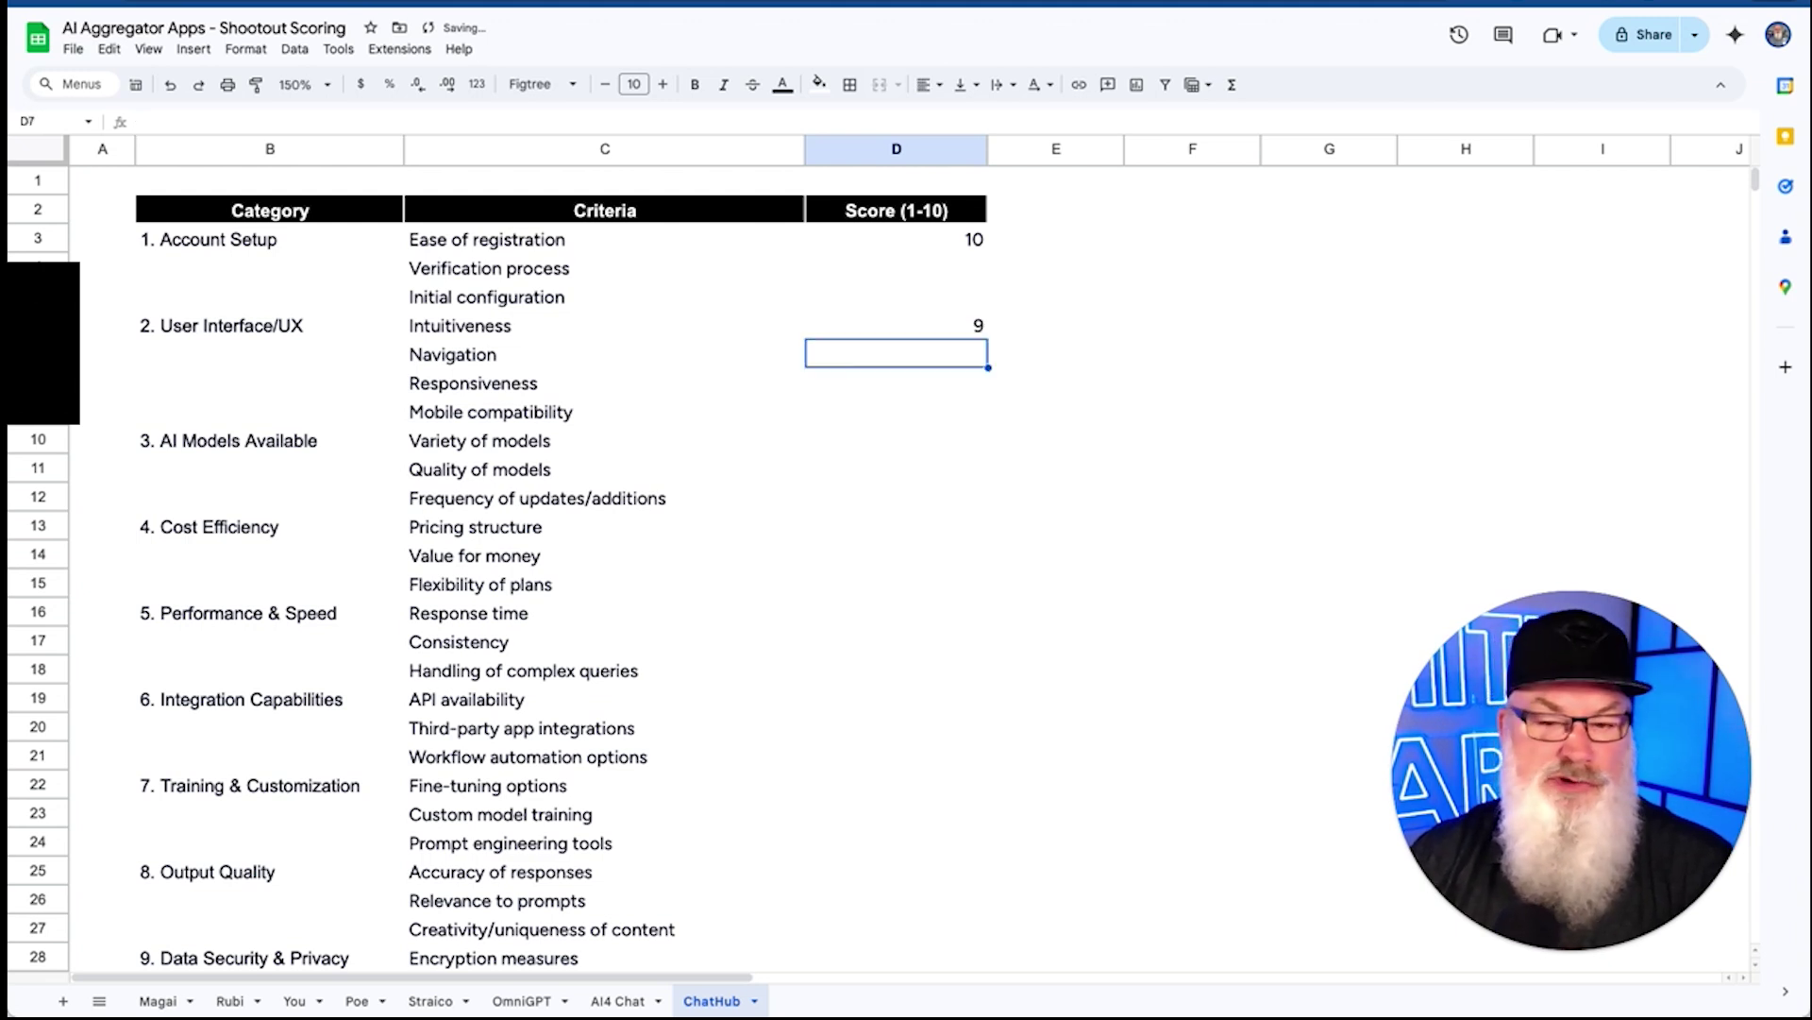
- Score AI Models Available 6 and Cost Efficiency 8, then select the Performance & Speed cell D16
{"action": "key", "text": "Down"}
{"action": "key", "text": "Down"}
{"action": "key", "text": "Down"}
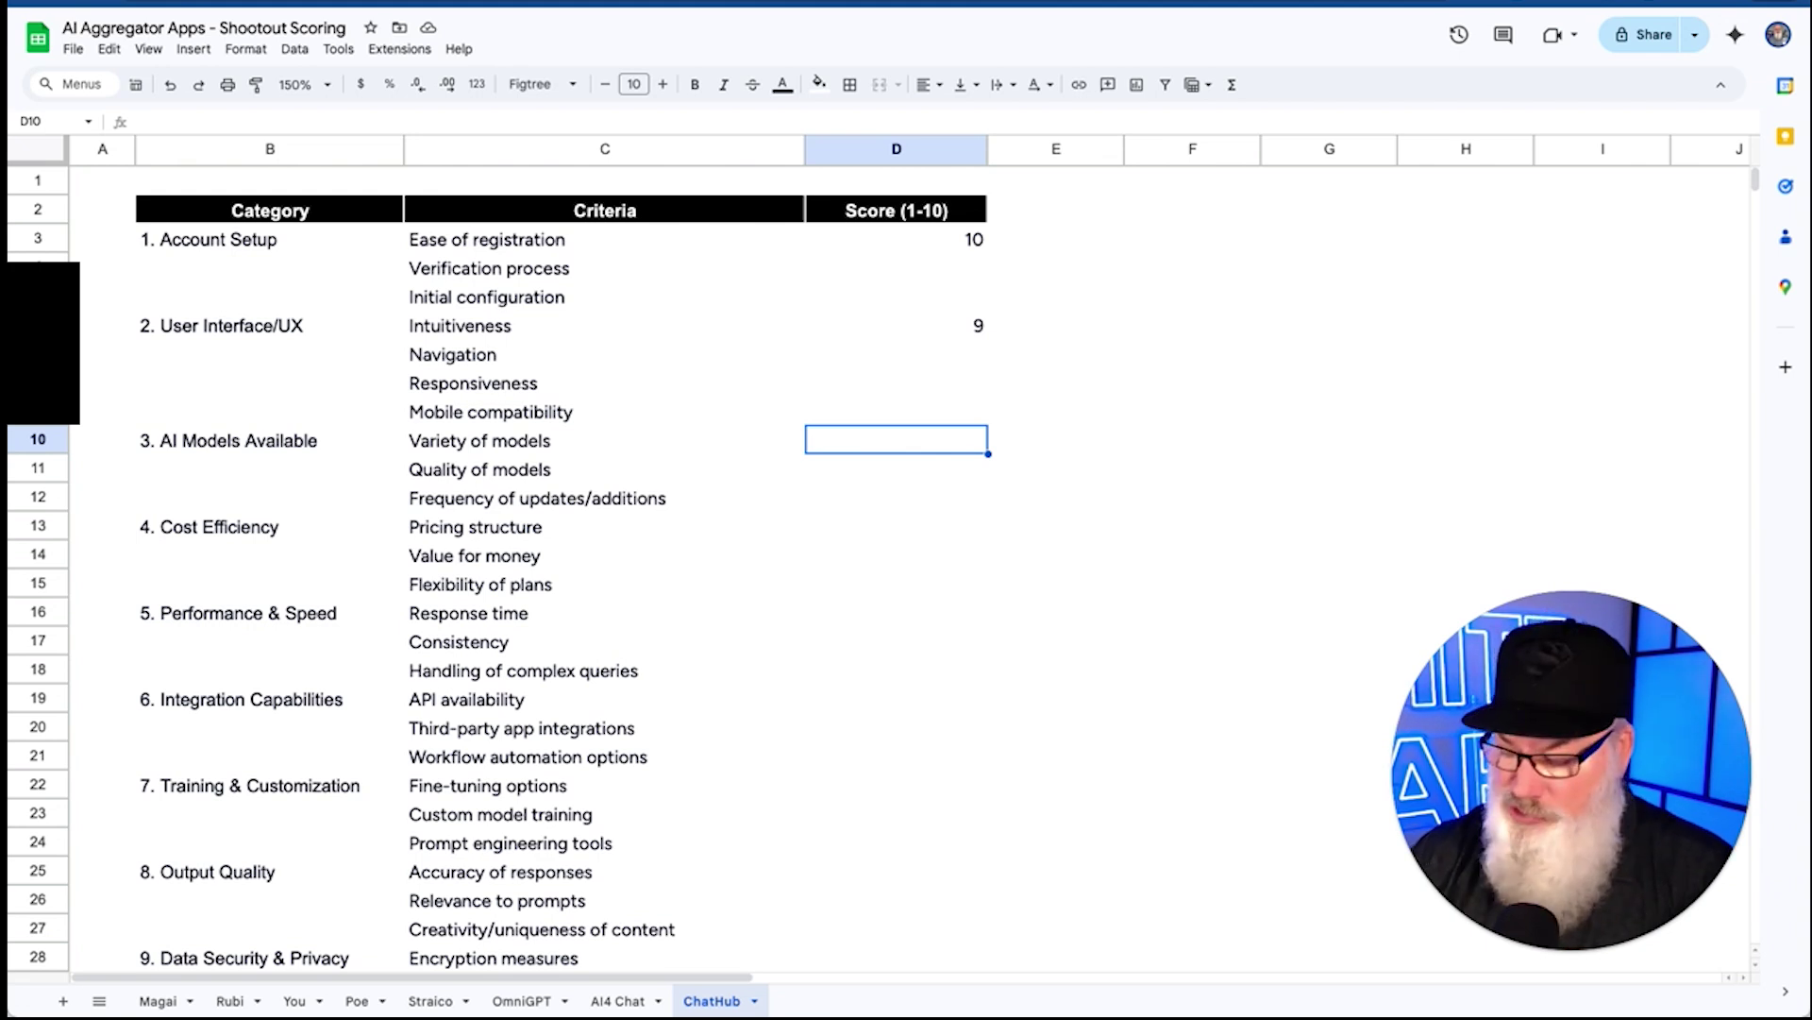
{"action": "type", "text": "6"}
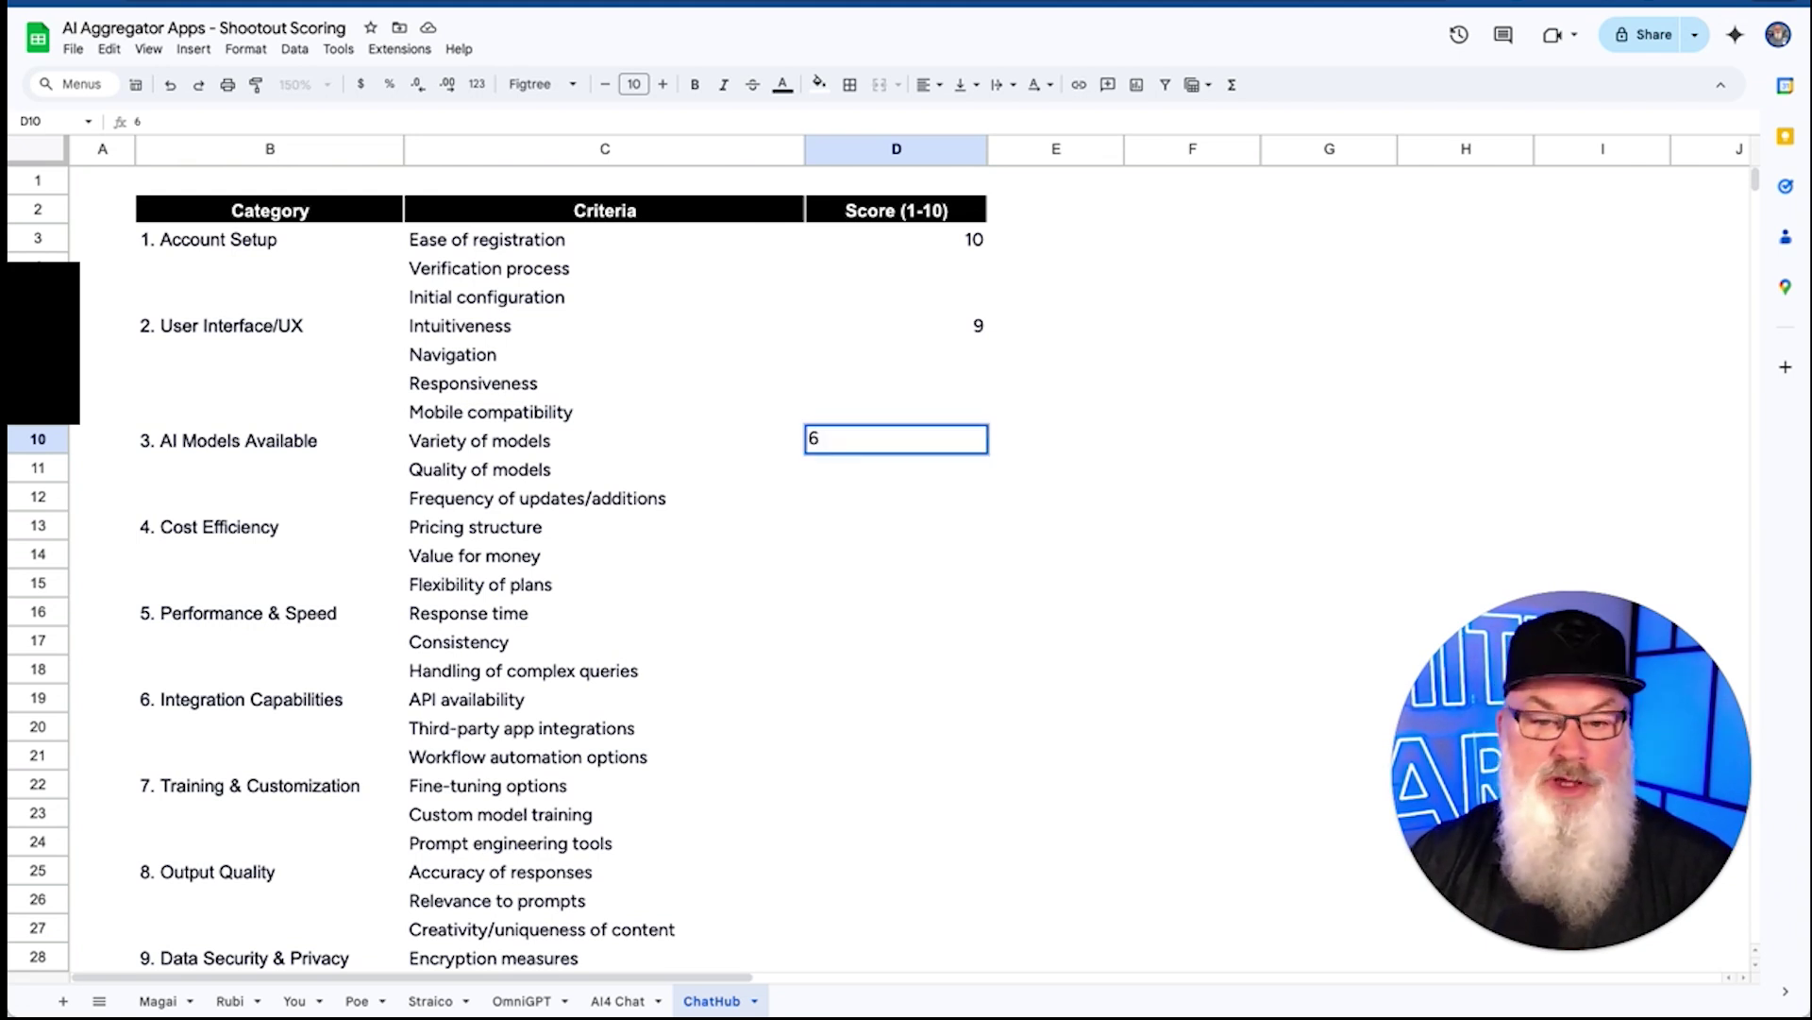
{"action": "key", "text": "Return"}
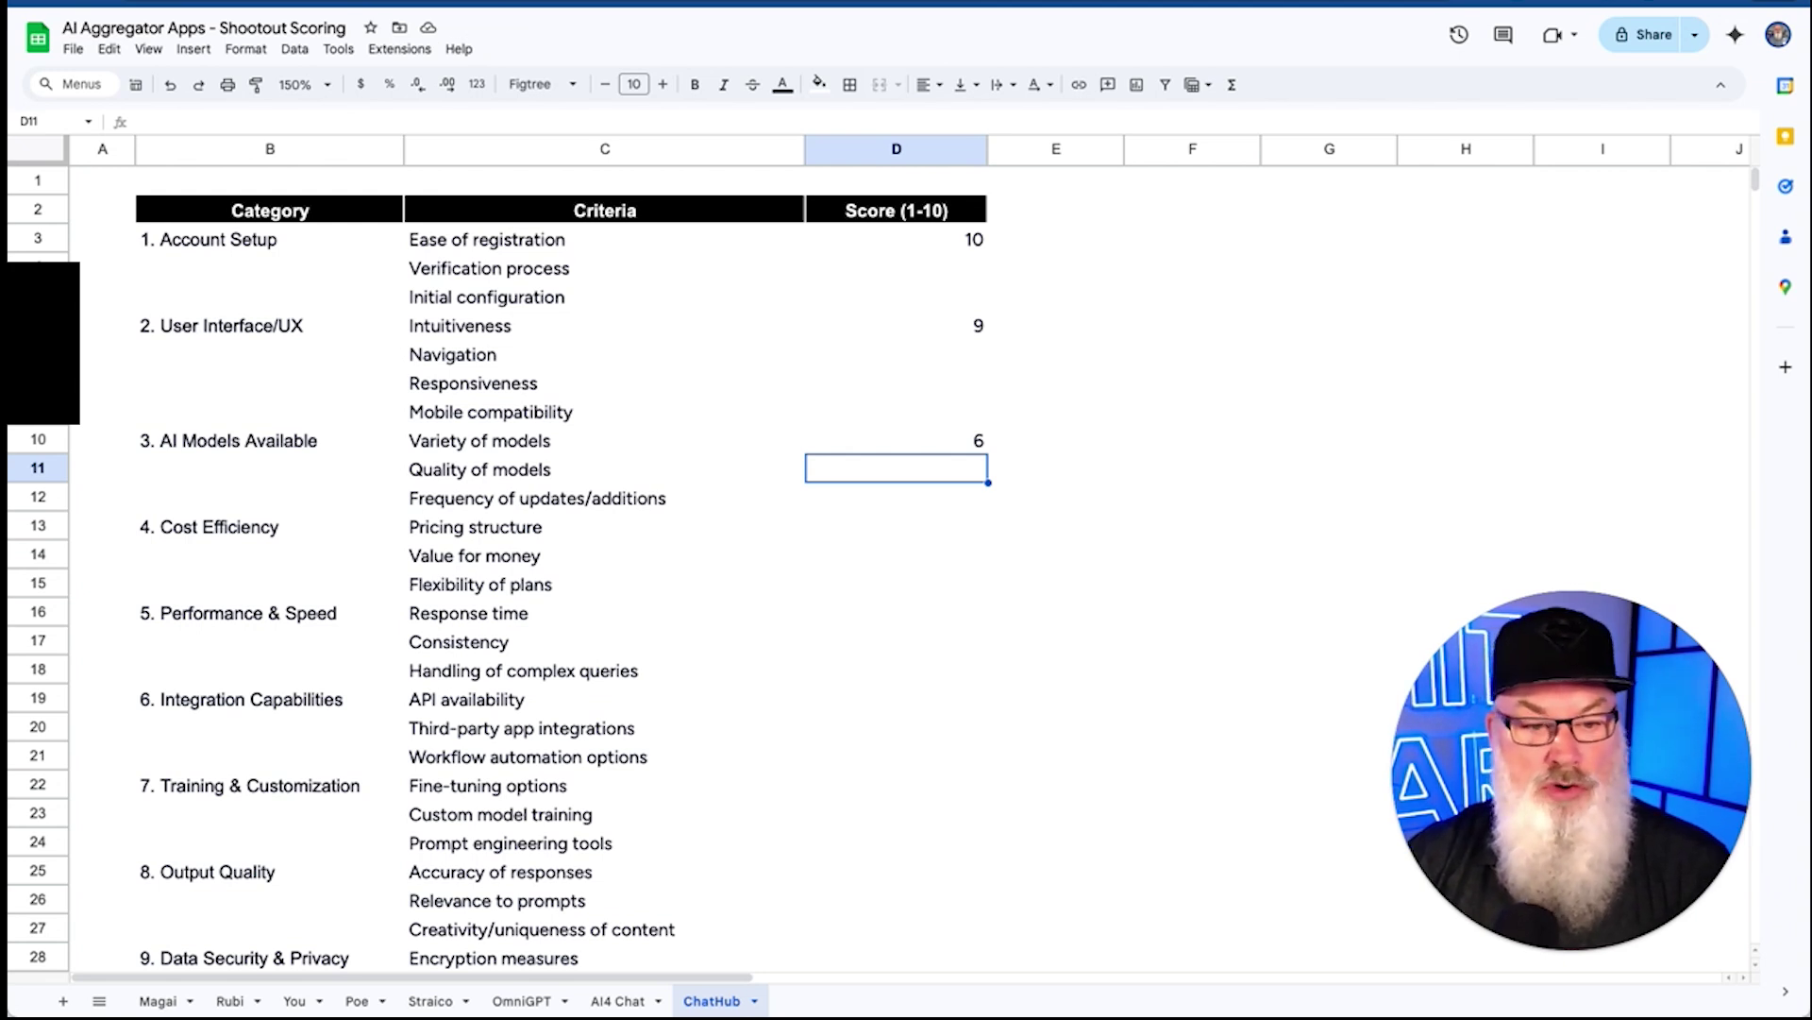
{"action": "left_click", "coordinate": [896, 497]}
{"action": "left_click", "coordinate": [895, 526]}
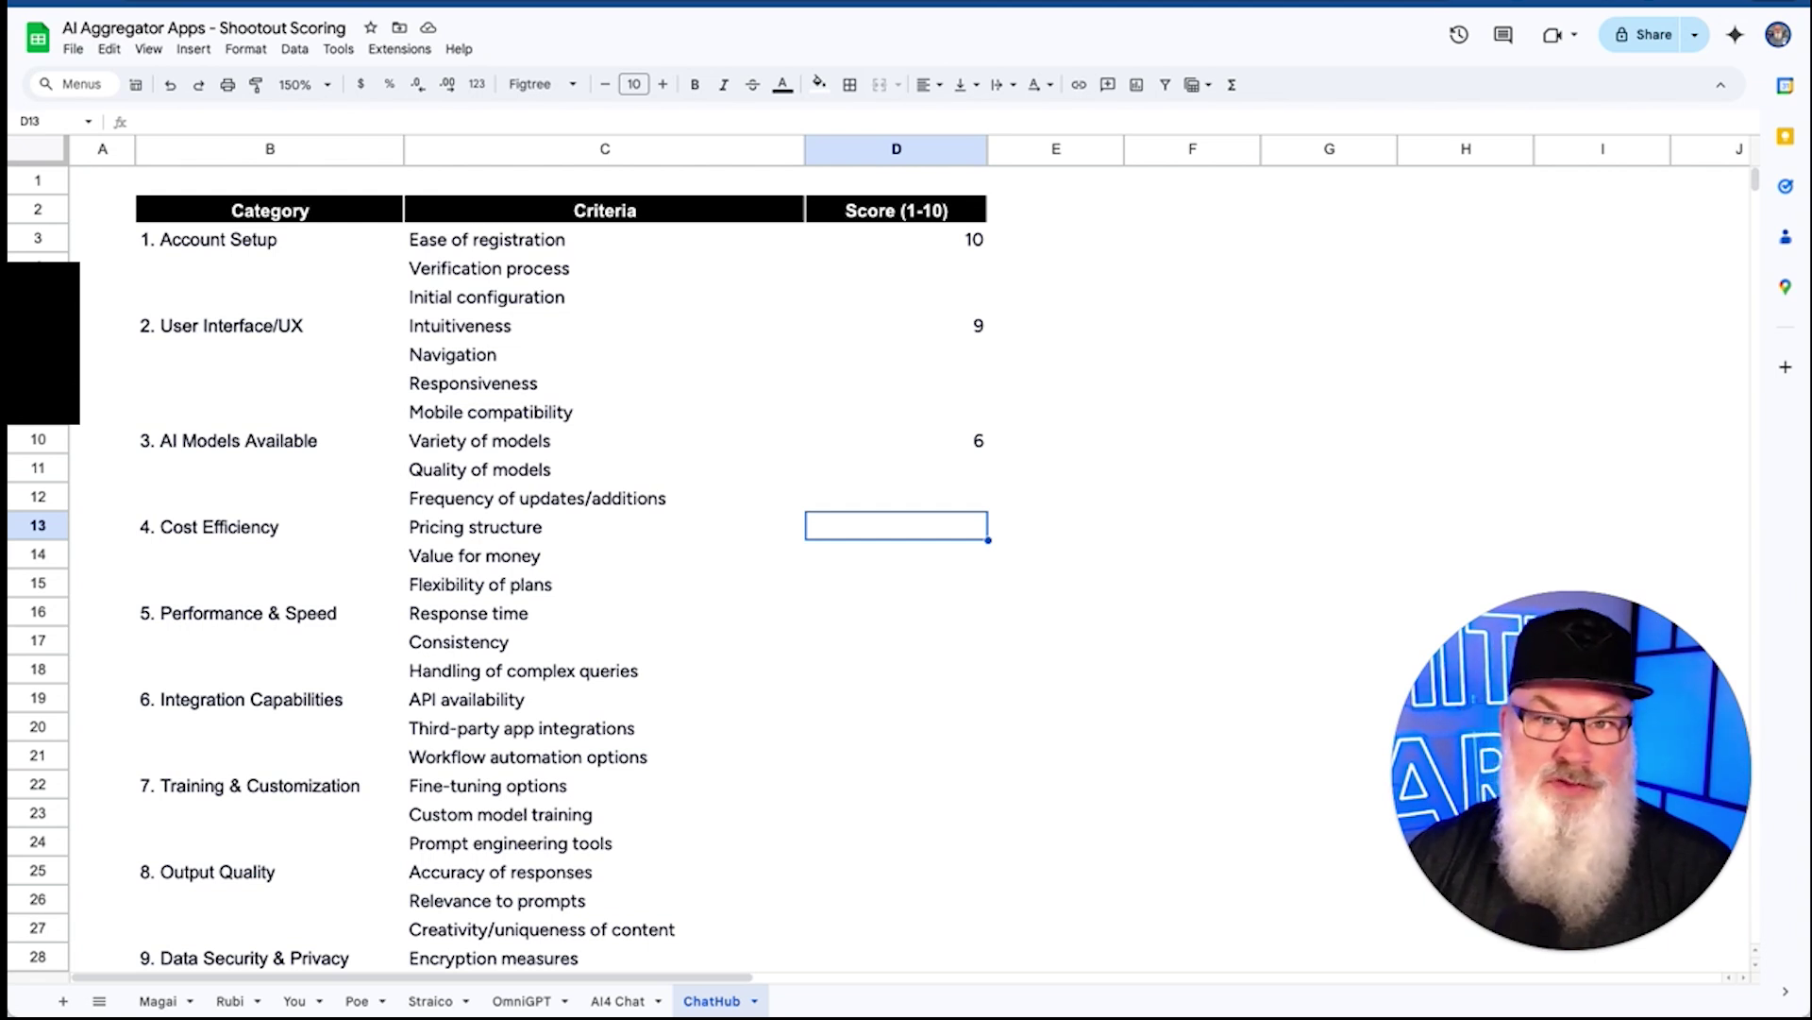
{"action": "type", "text": "8"}
{"action": "key", "text": "Return"}
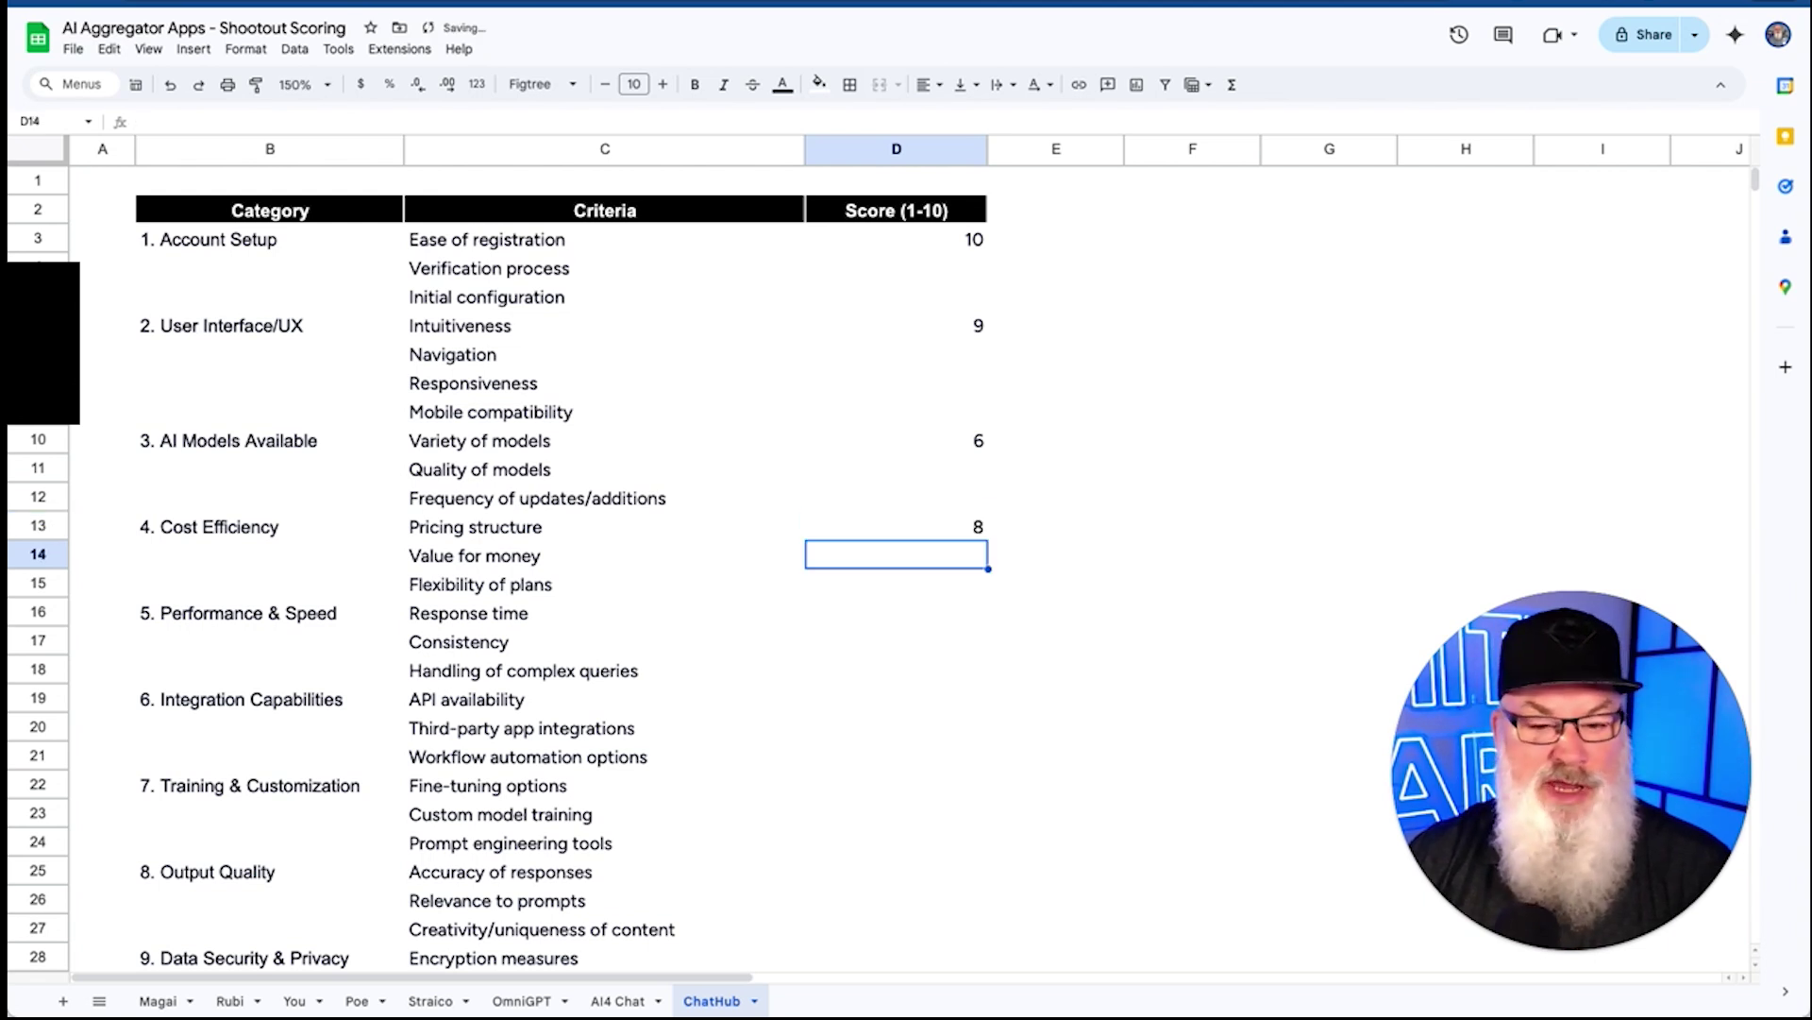
{"action": "left_click", "coordinate": [895, 583]}
{"action": "left_click", "coordinate": [896, 611]}
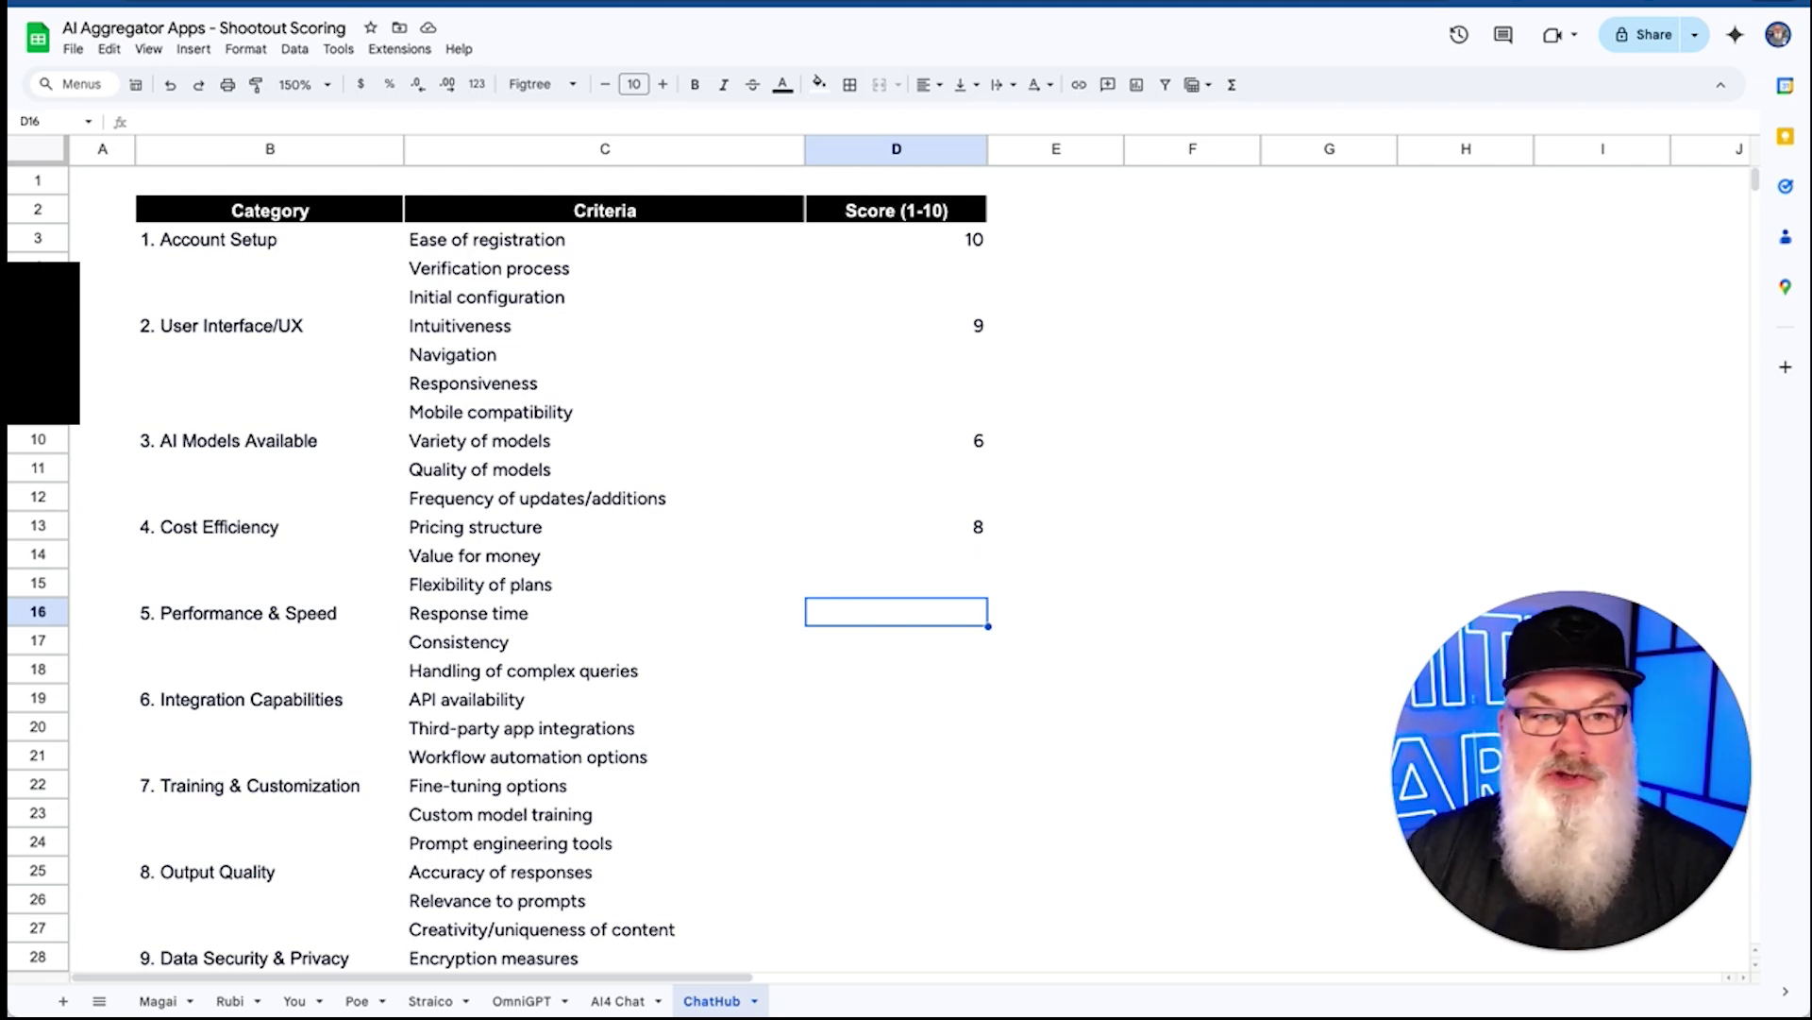
{"action": "left_click", "coordinate": [591, 7]}
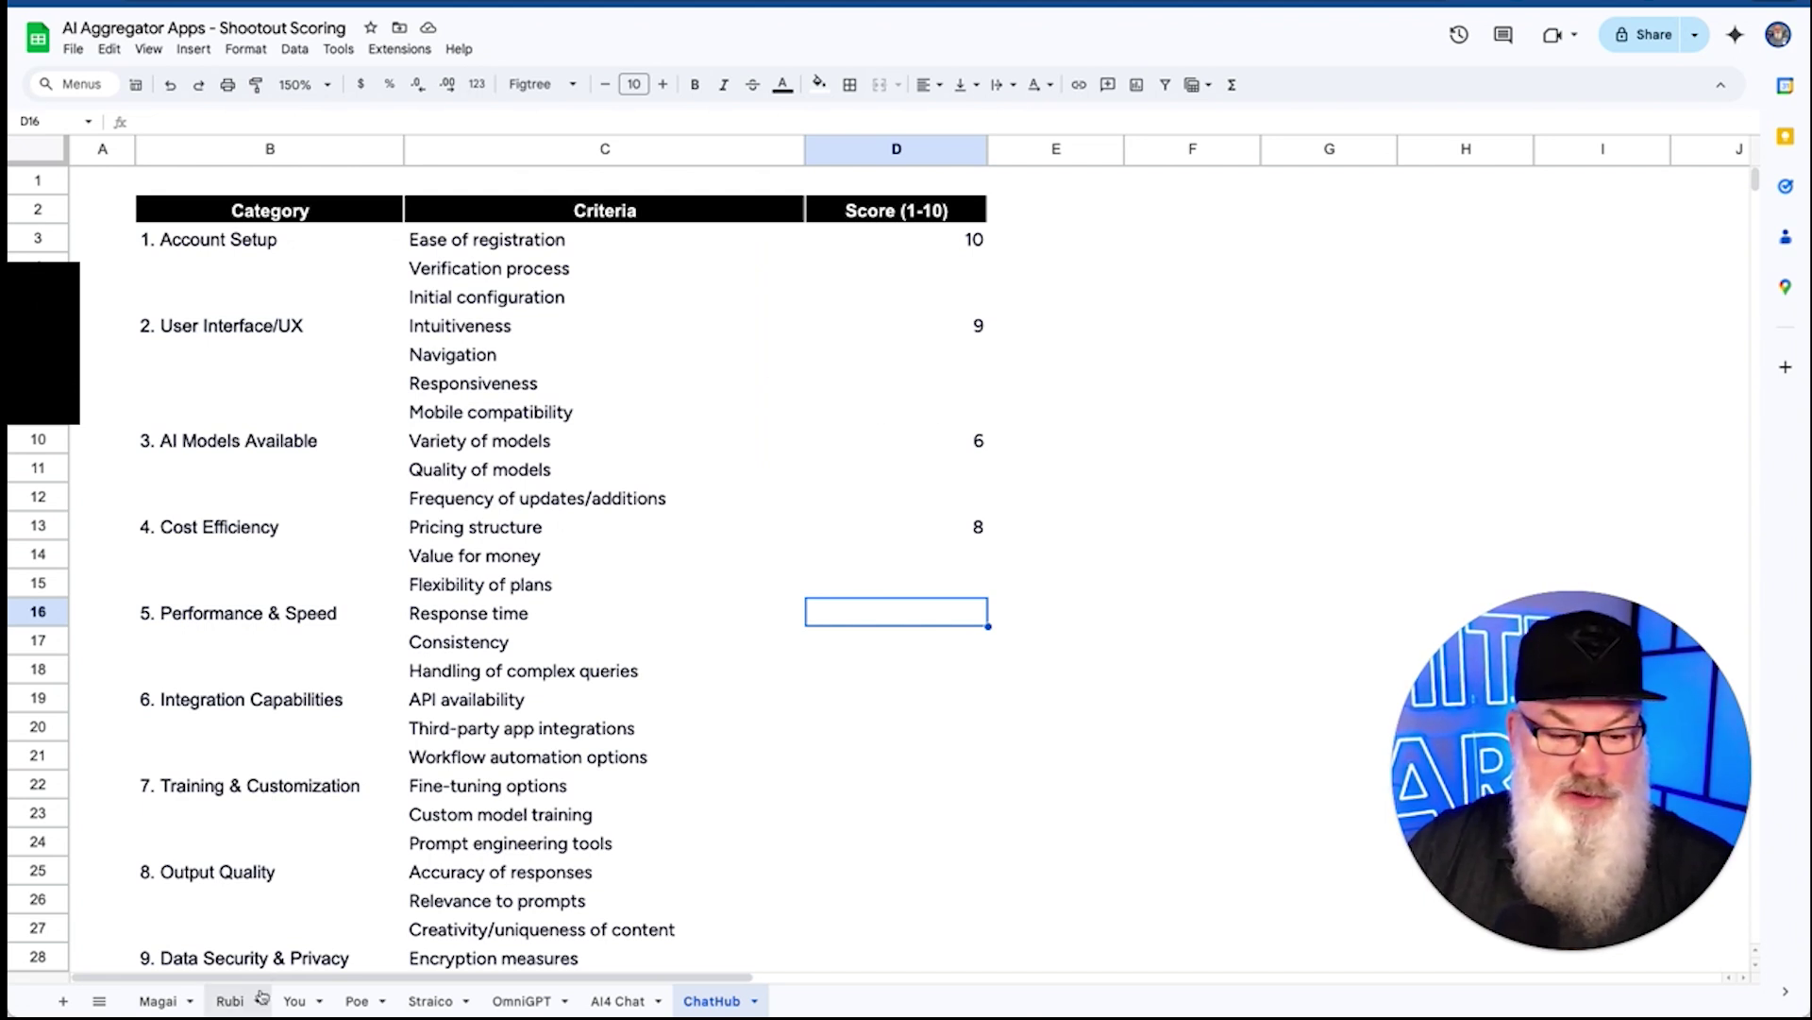
- Check the Poe, Rubi and Magai sheets' scores, then return to the ChatHub sheet
{"action": "left_click", "coordinate": [356, 1003]}
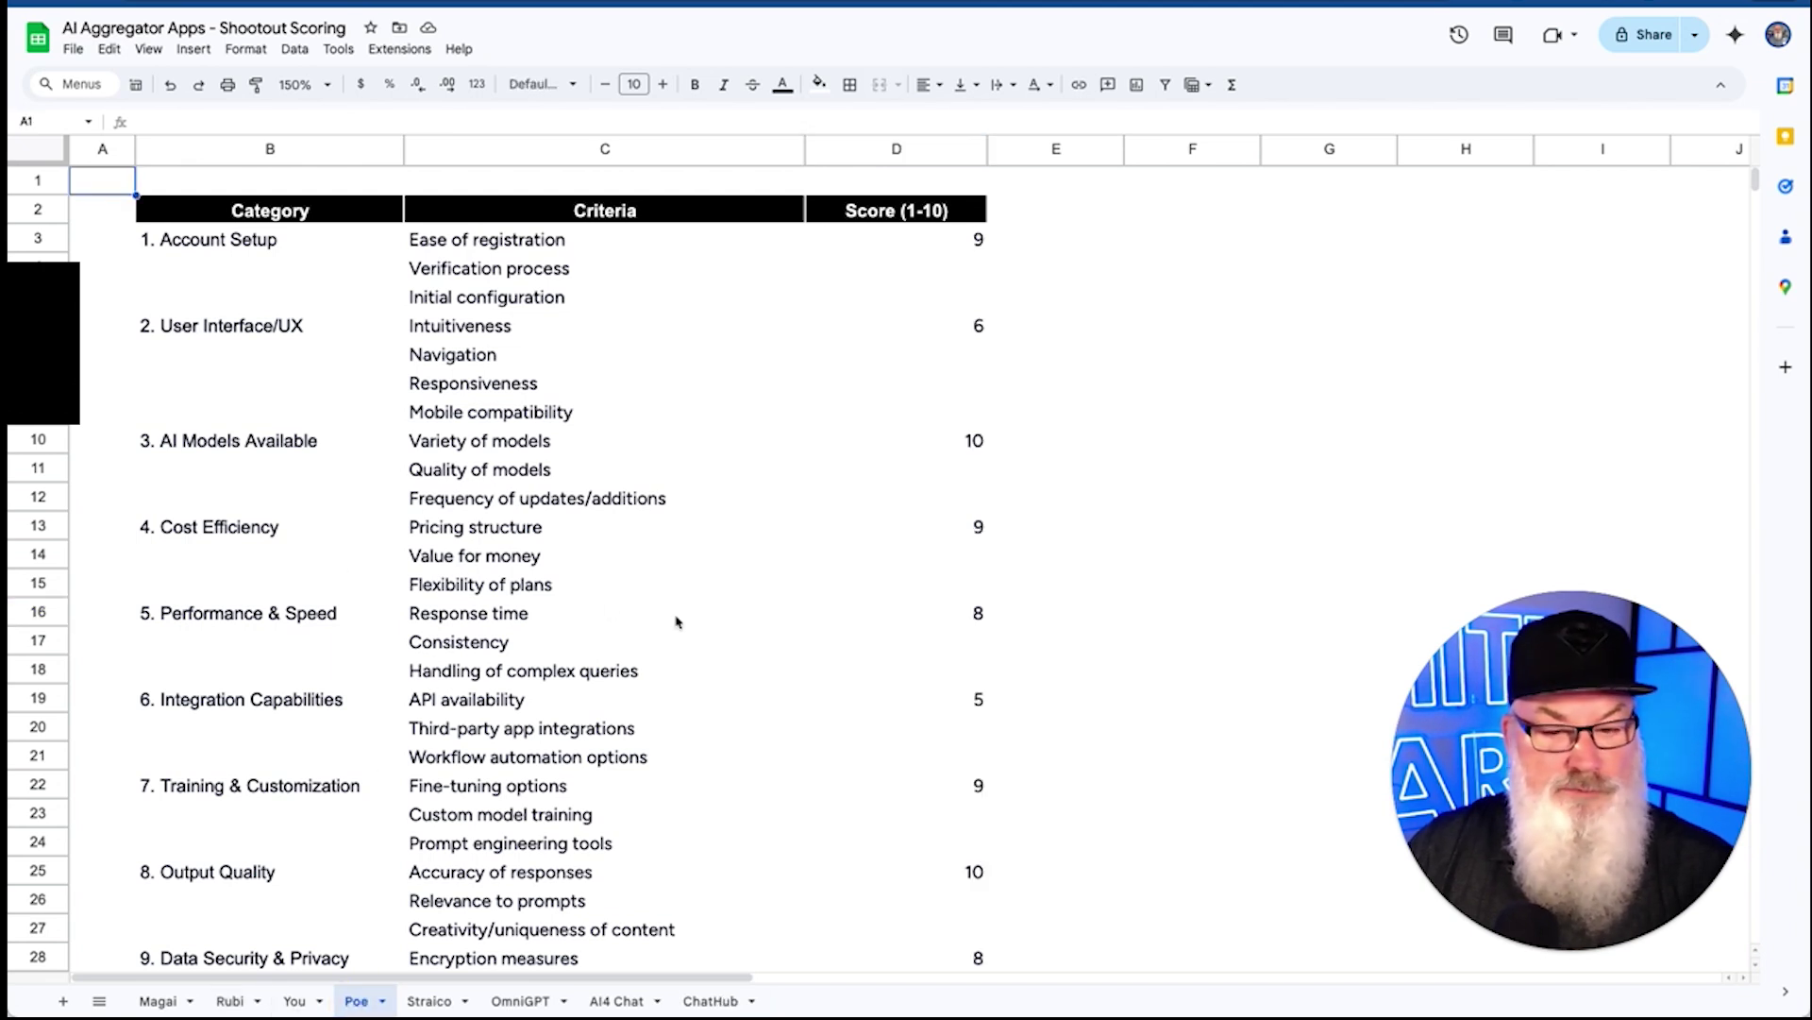
{"action": "left_click", "coordinate": [231, 1002]}
{"action": "left_click", "coordinate": [162, 1001]}
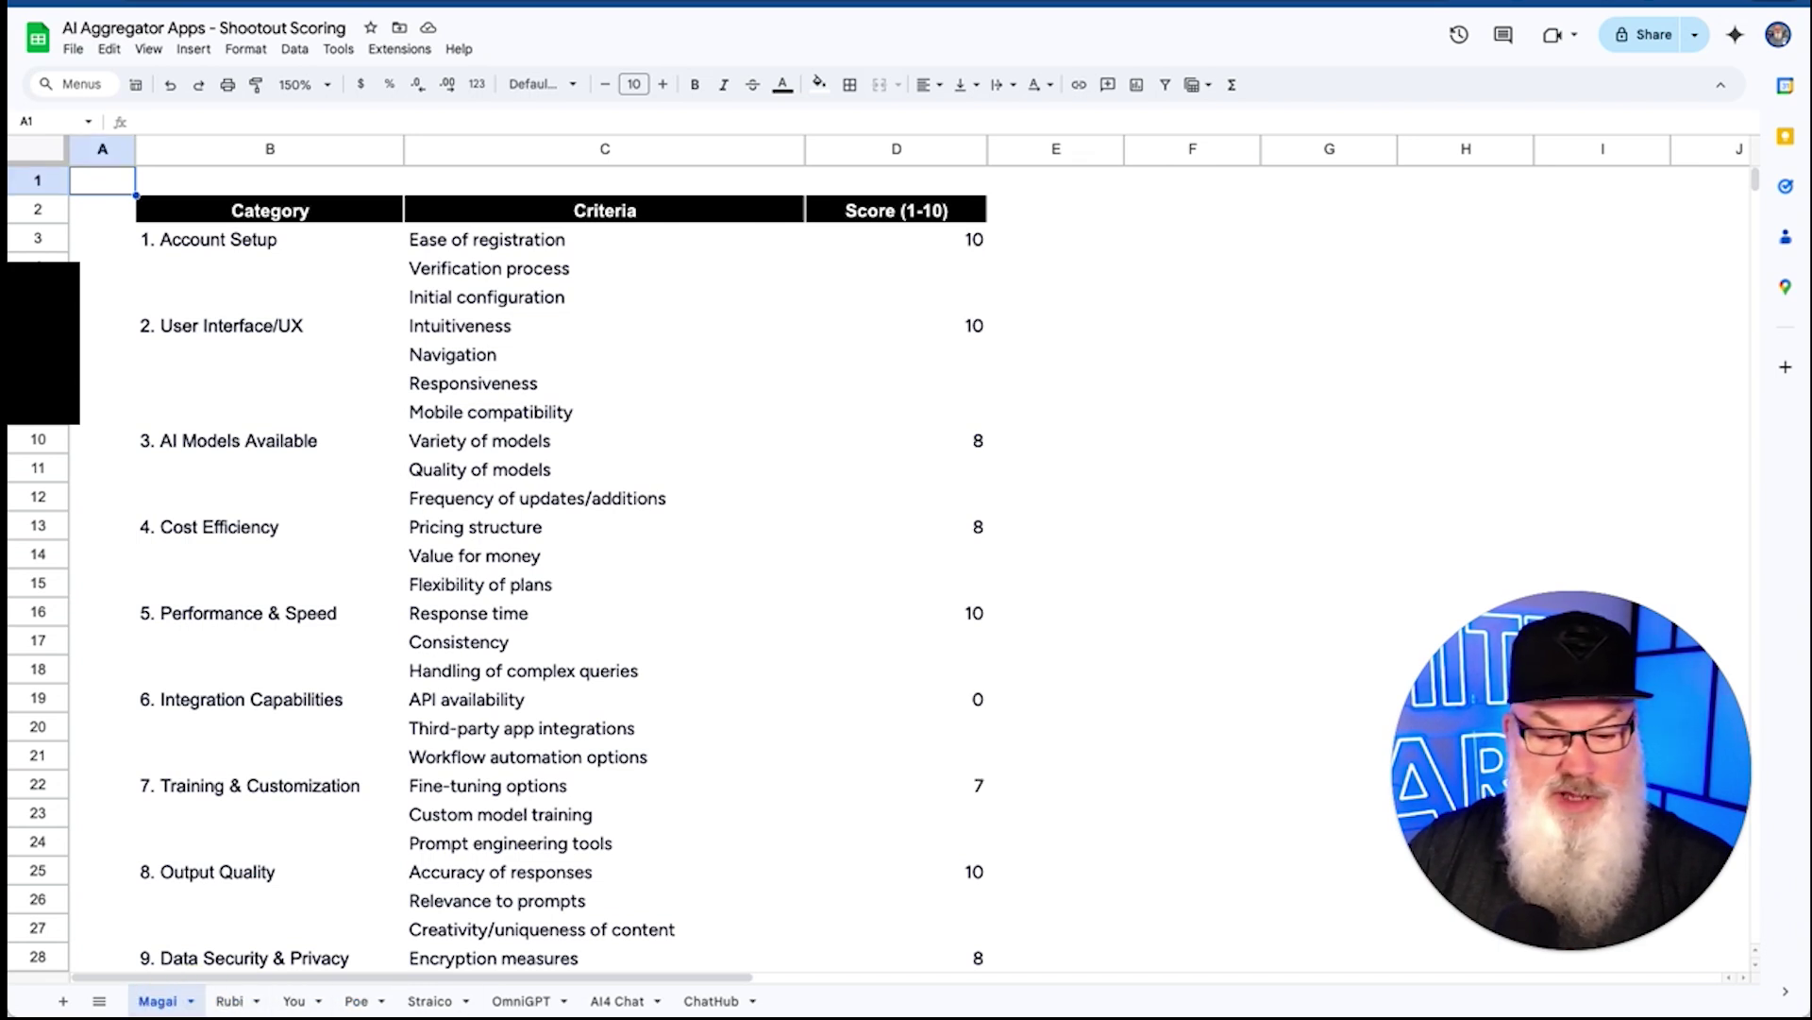
{"action": "left_click", "coordinate": [711, 1002]}
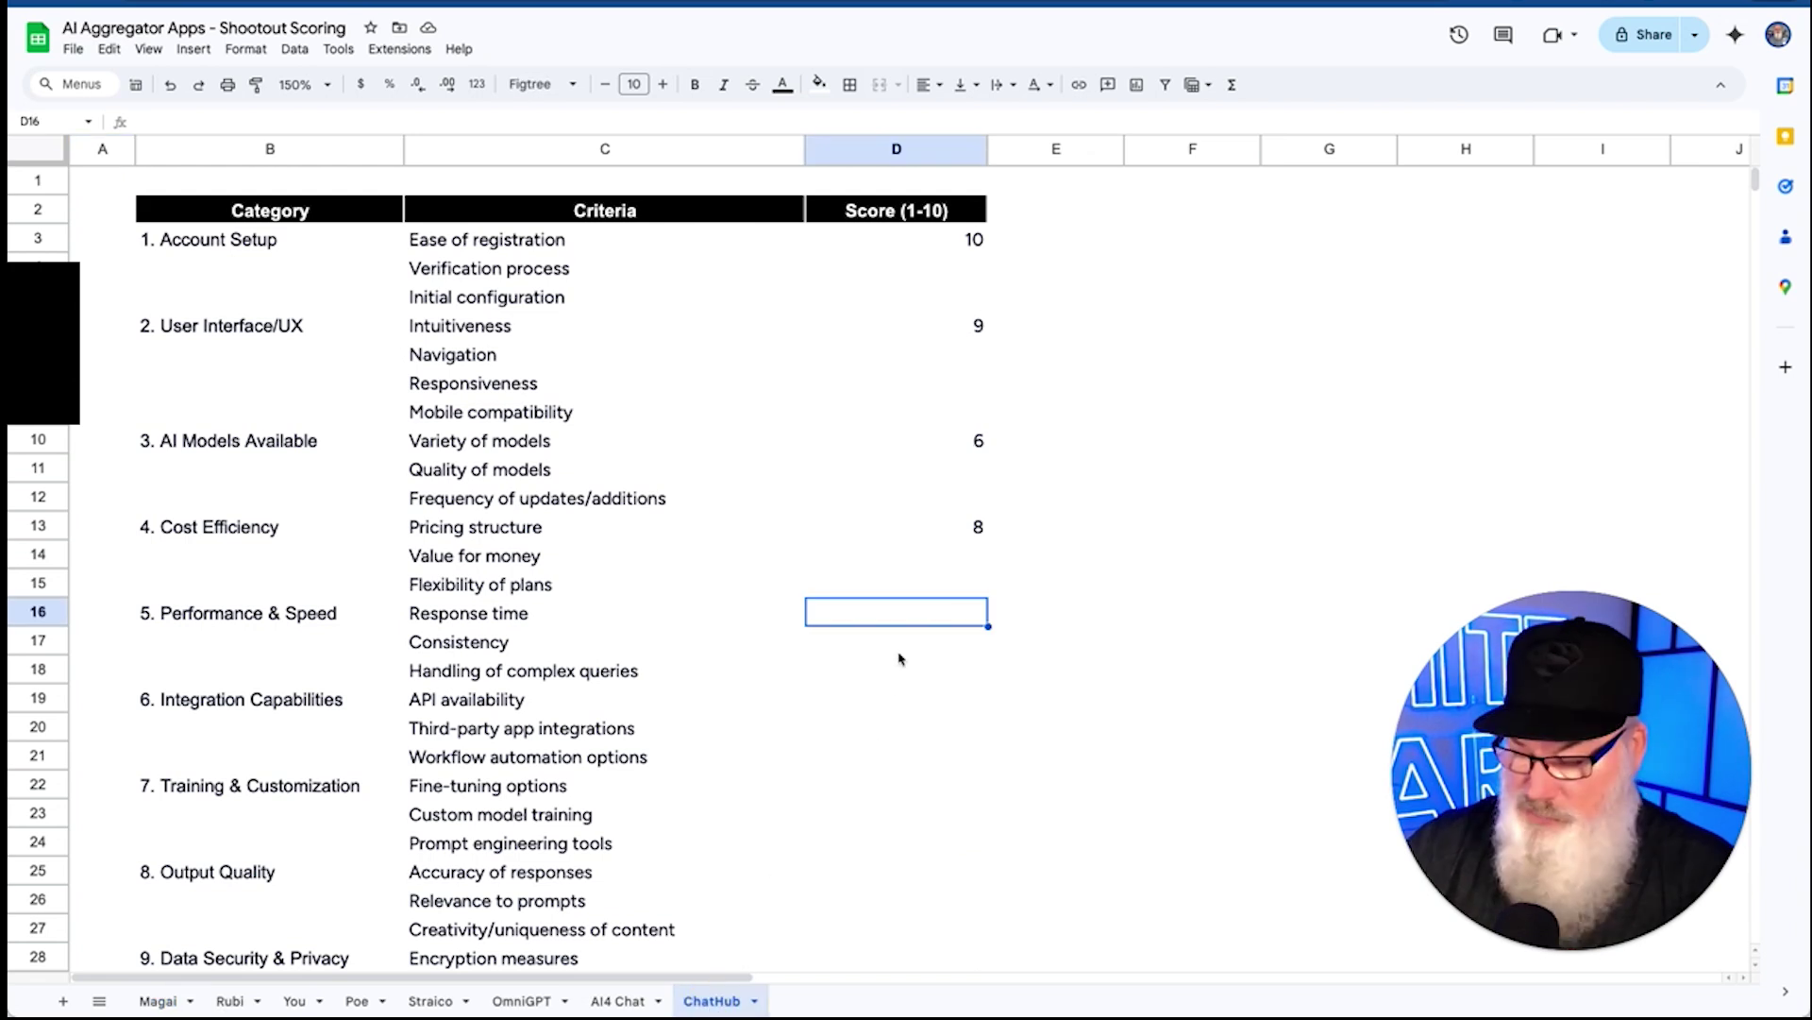
- Score ChatHub 9 for Performance & Speed and 0 for Integration Capabilities
{"action": "type", "text": "9"}
{"action": "key", "text": "Return"}
{"action": "key", "text": "Return"}
{"action": "key", "text": "Return"}
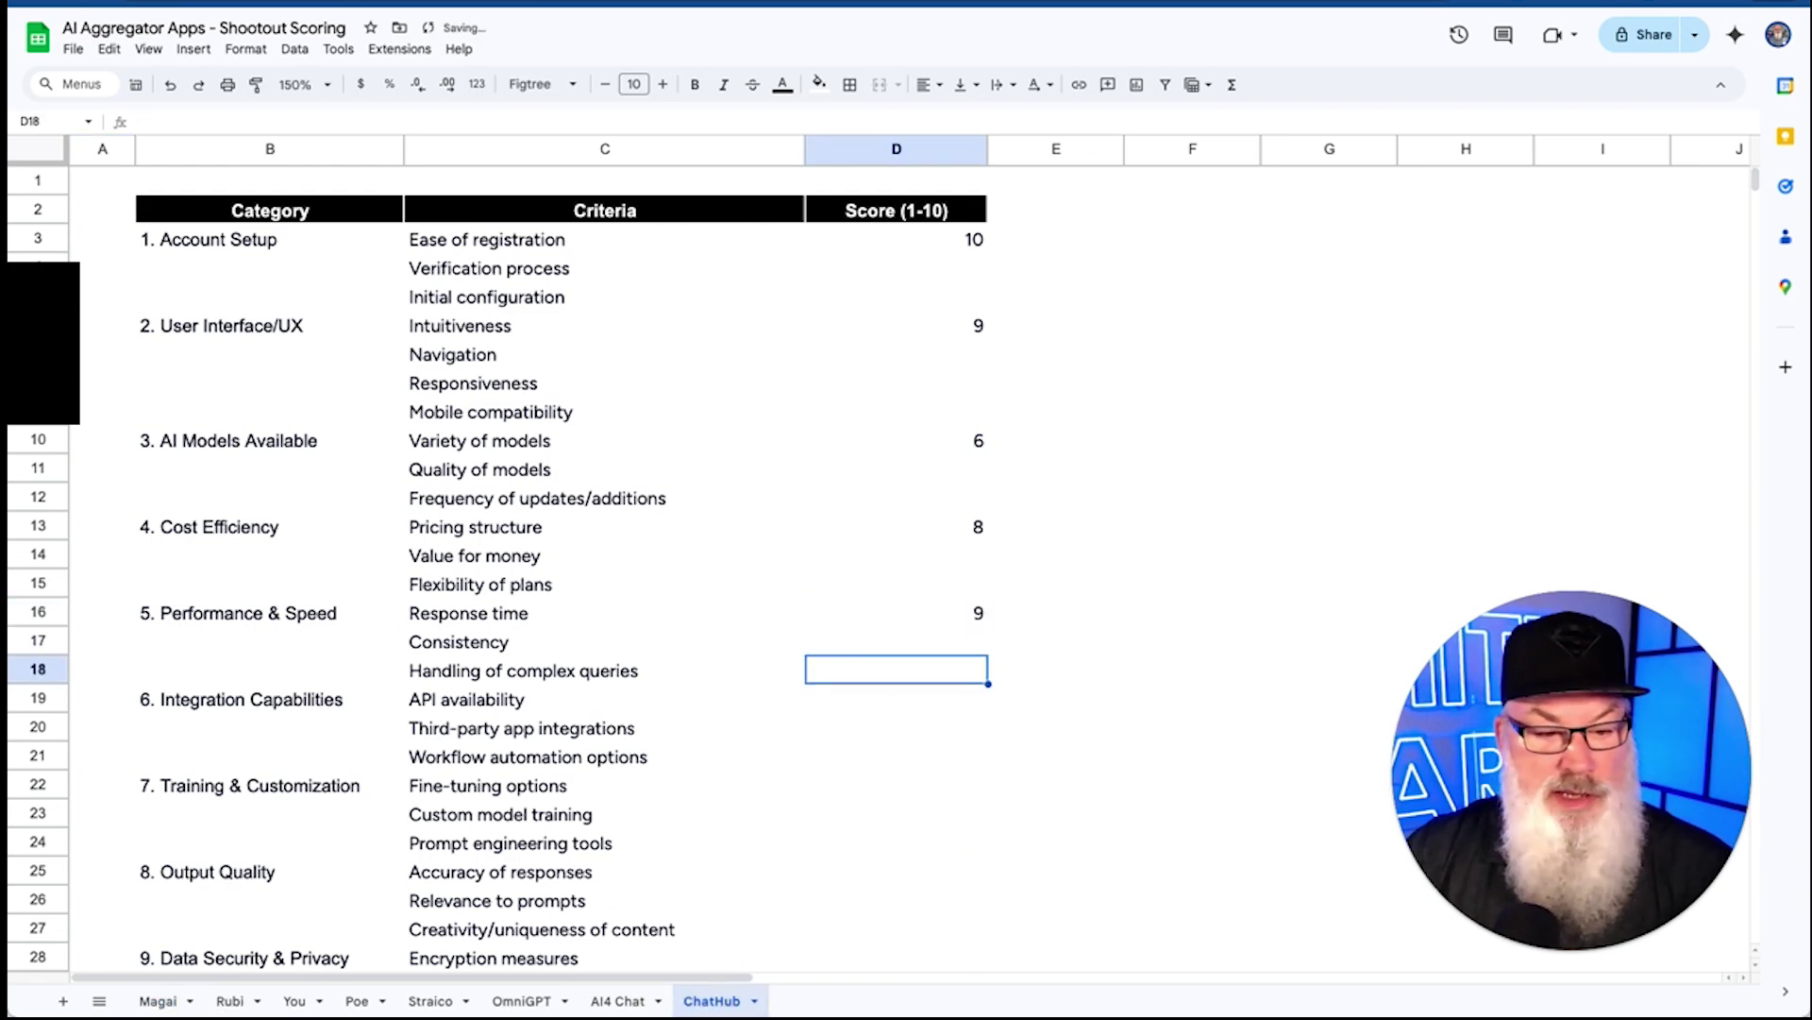
{"action": "type", "text": "0"}
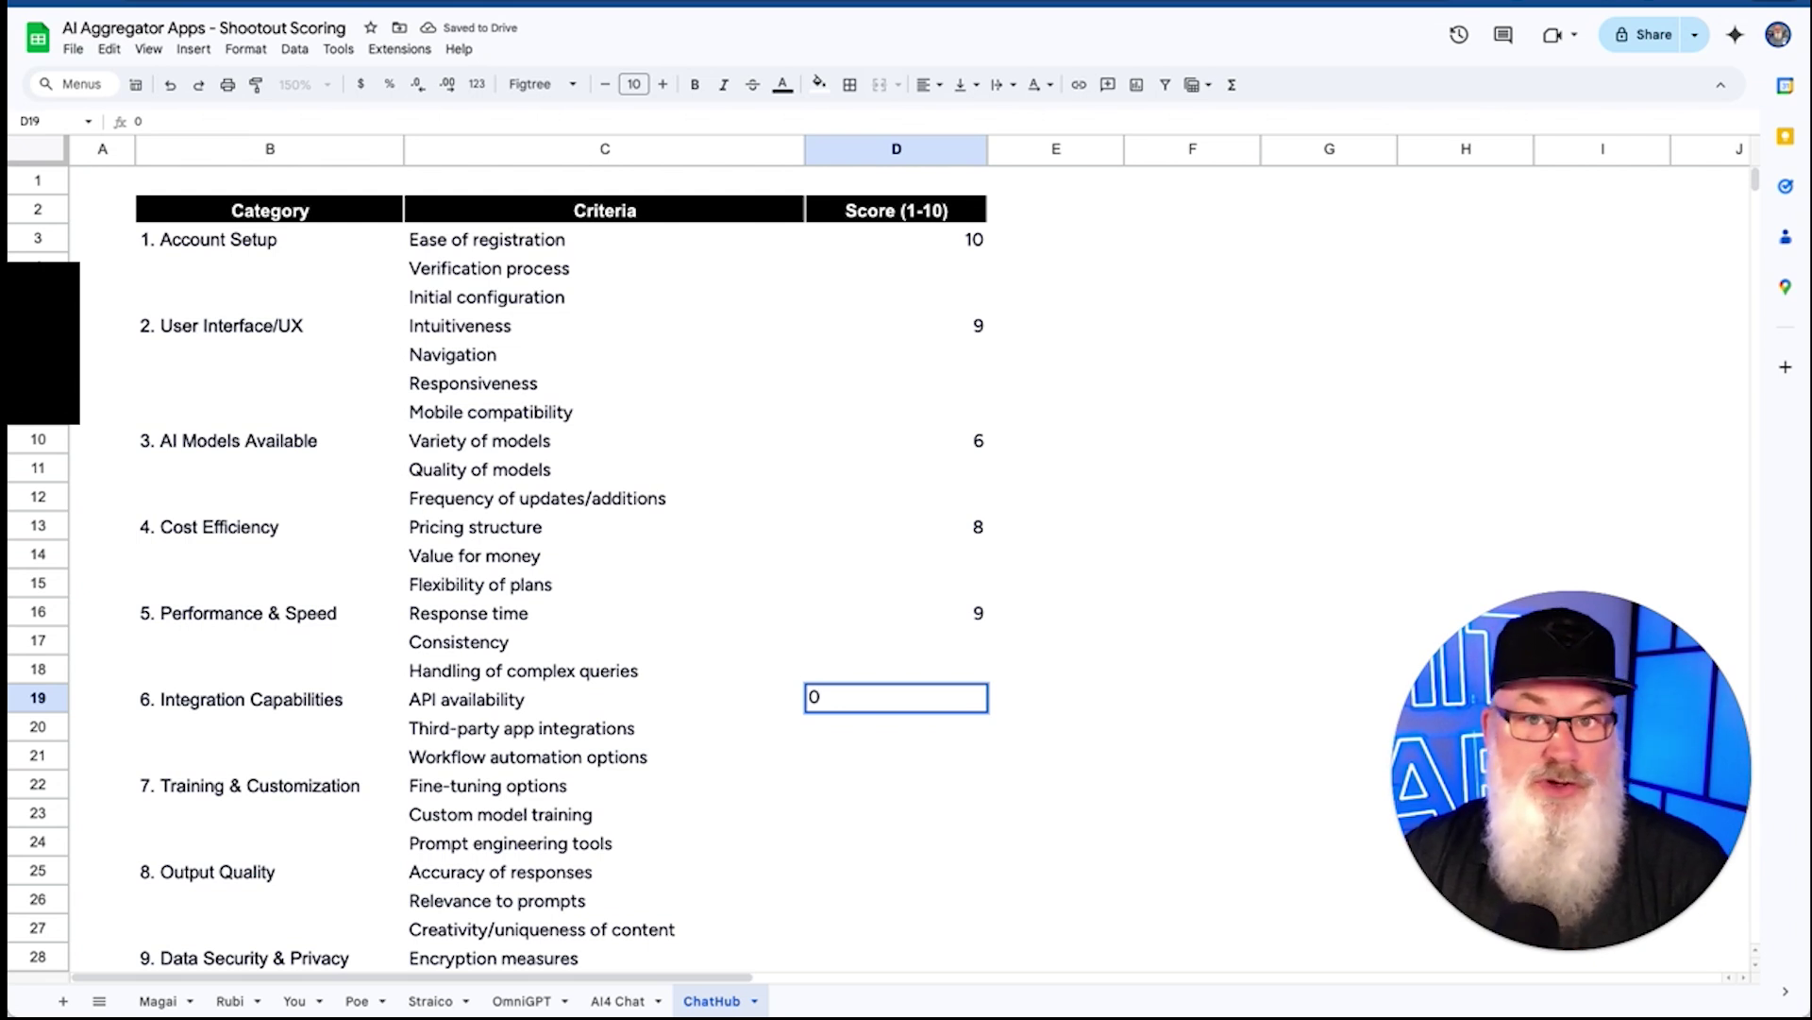
{"action": "key", "text": "Return"}
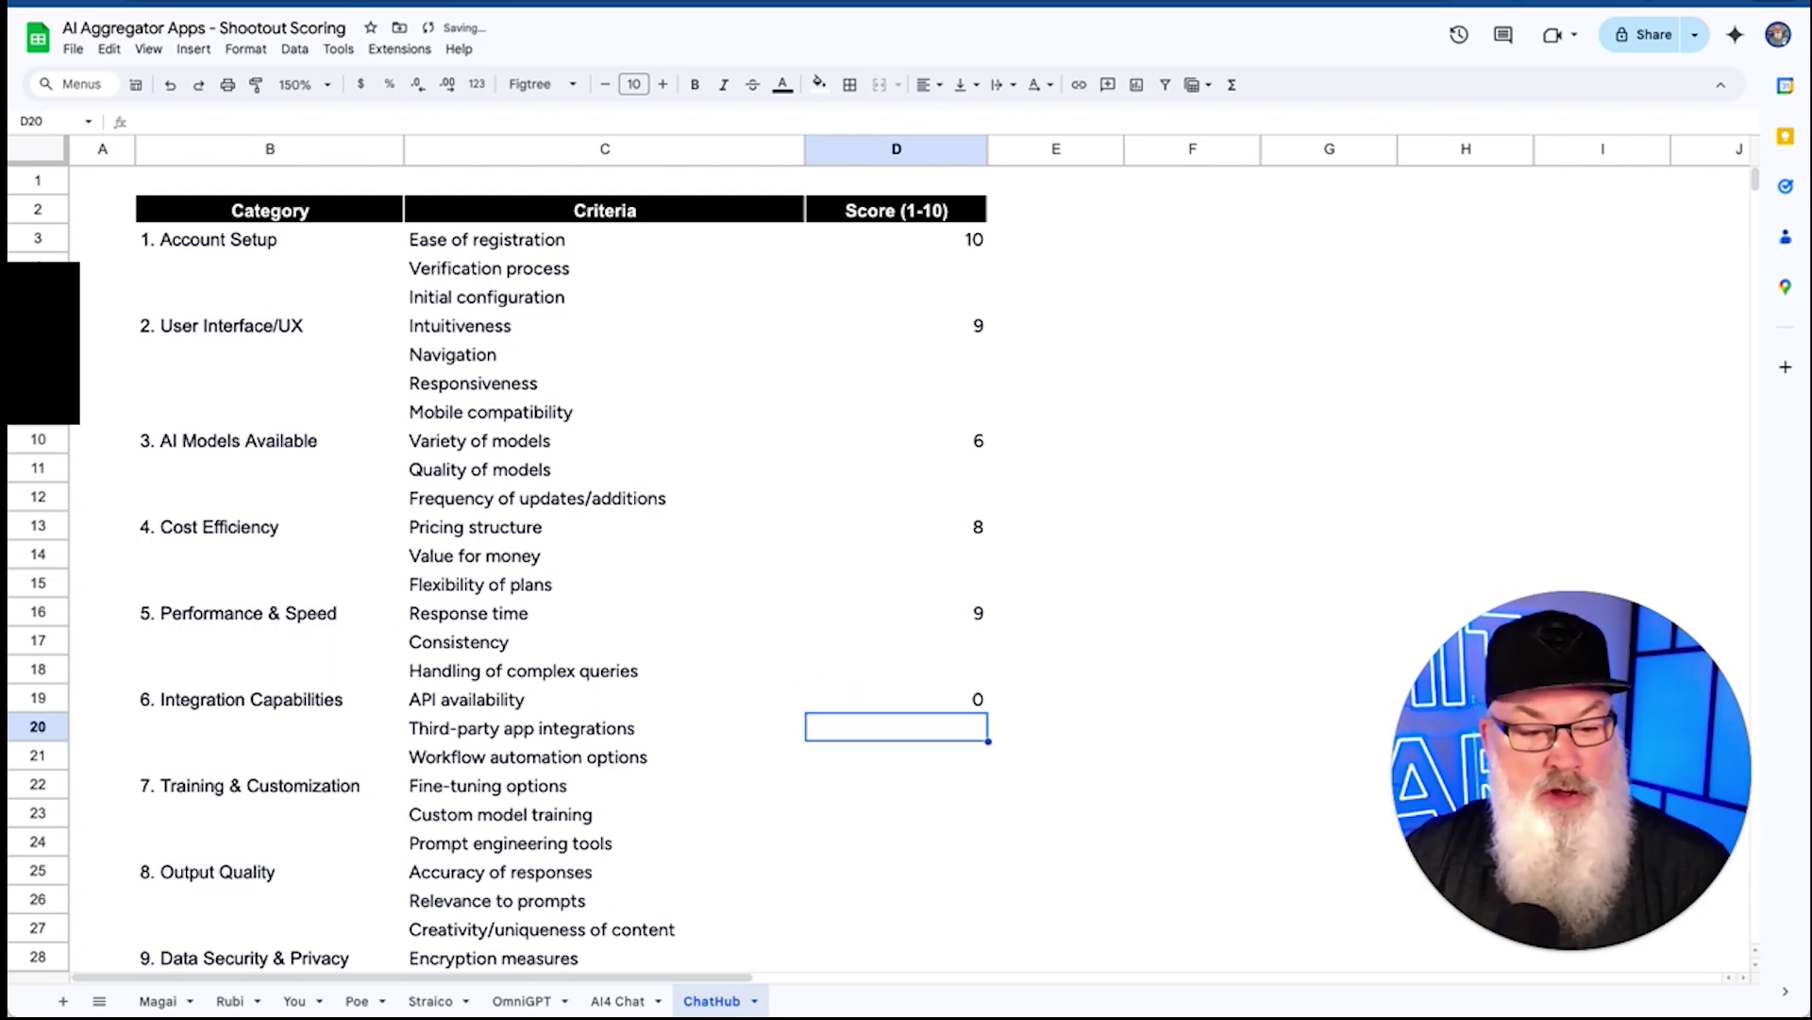
{"action": "key", "text": "Down"}
{"action": "key", "text": "Down"}
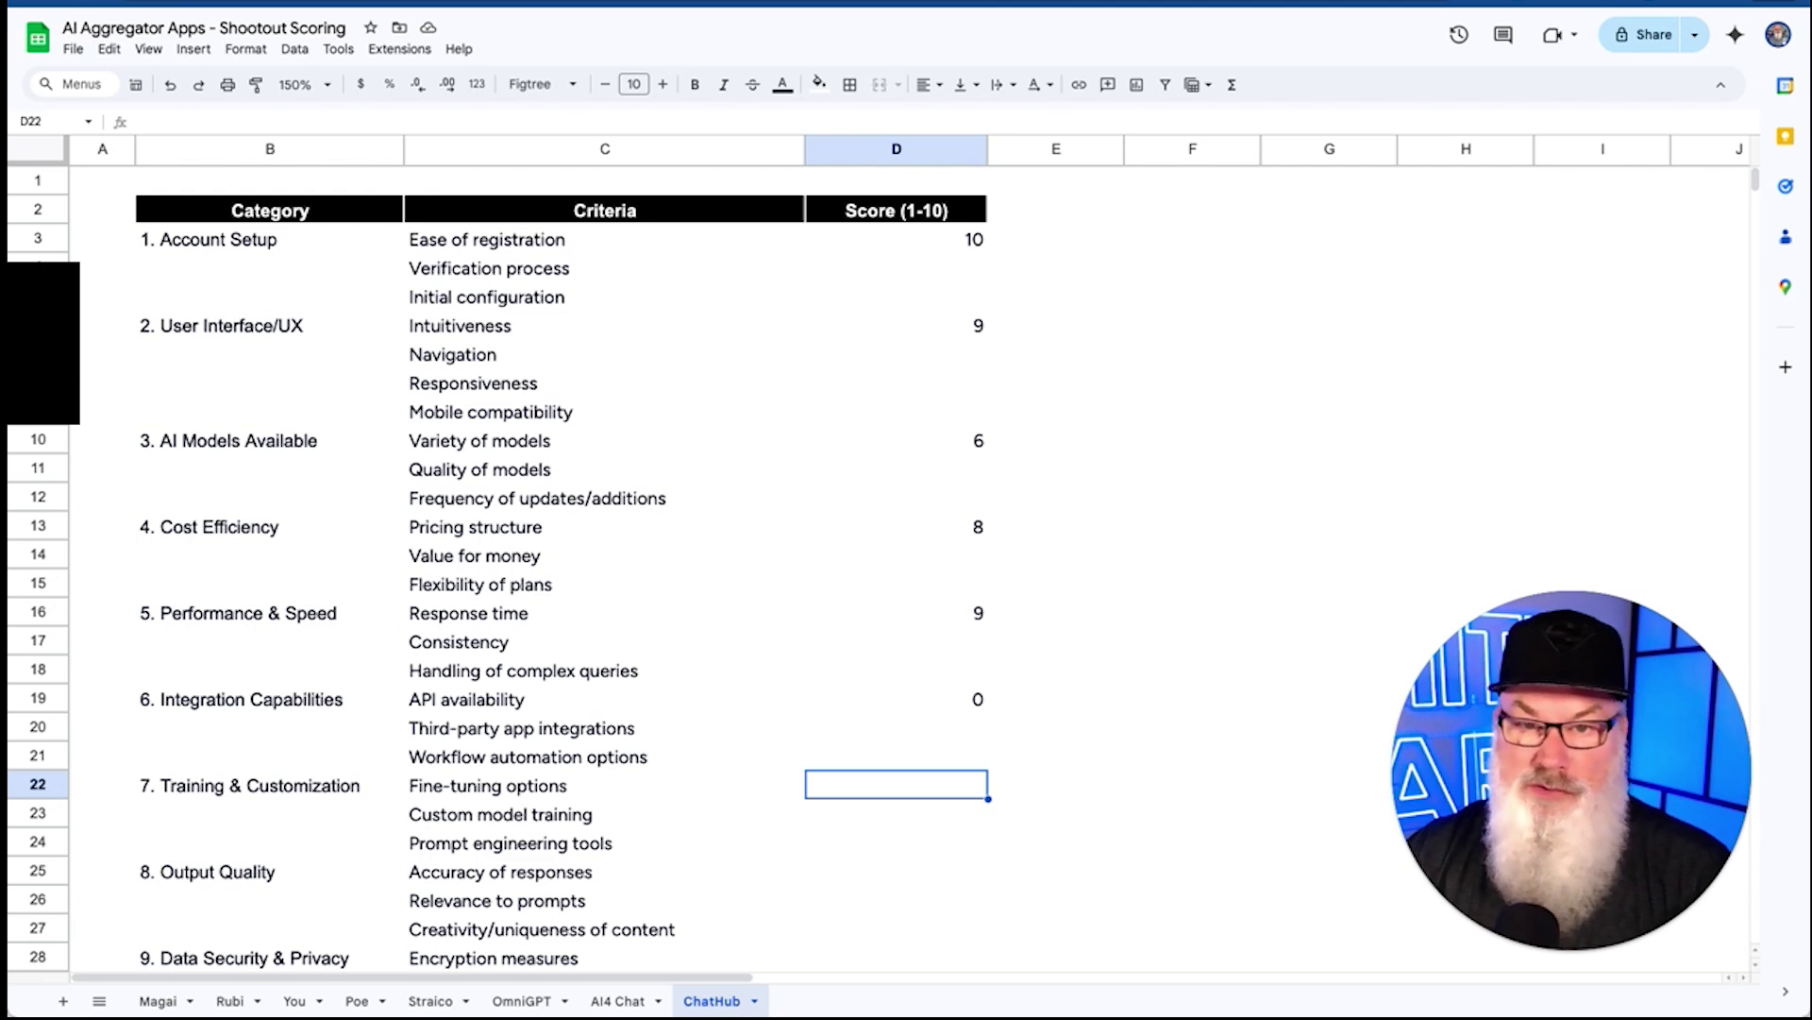
- Score Training & Customization 4 (revised from 5) and Output Quality 9
{"action": "type", "text": "5"}
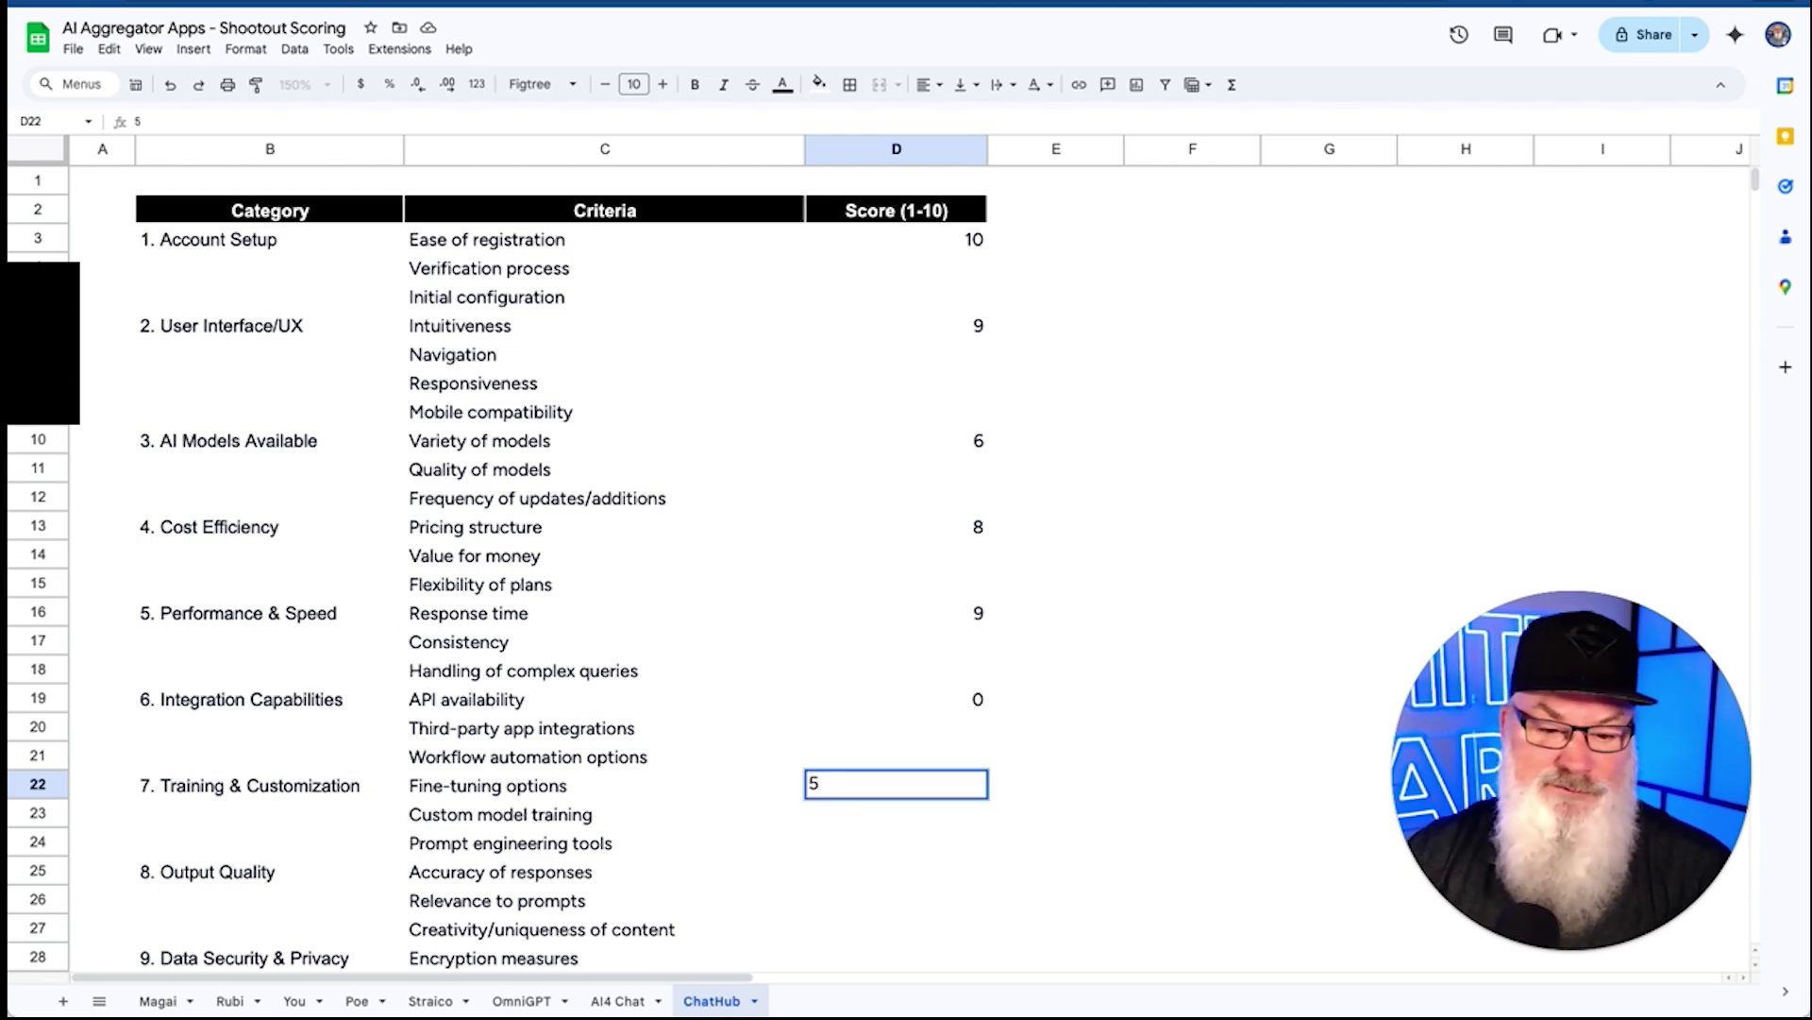
{"action": "key", "text": "Return"}
{"action": "left_click", "coordinate": [895, 785]}
{"action": "type", "text": "4"}
{"action": "key", "text": "Return"}
{"action": "left_click", "coordinate": [896, 841]}
{"action": "left_click", "coordinate": [896, 870]}
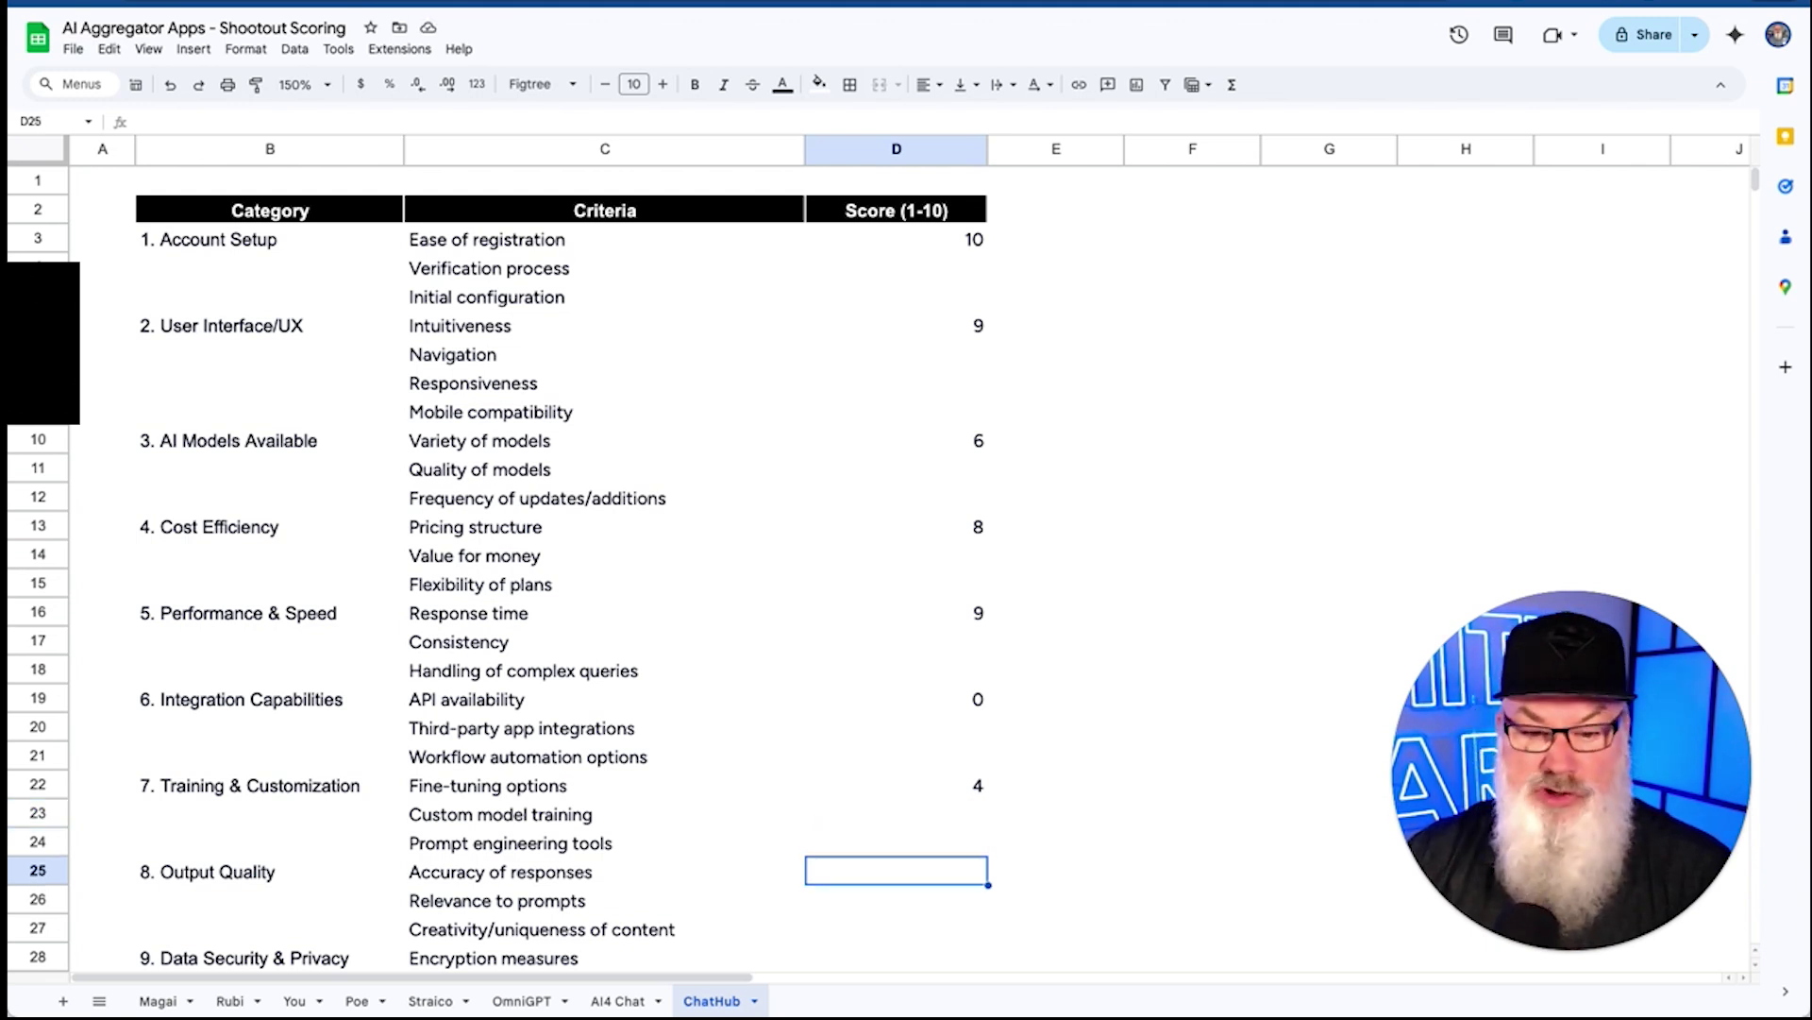
{"action": "type", "text": "9"}
{"action": "key", "text": "Return"}
{"action": "left_click", "coordinate": [896, 928]}
{"action": "left_click", "coordinate": [896, 956]}
- Score Data Security & Privacy 8 and Customer Support 8, then scroll down to the 71 total
{"action": "key", "text": "Down"}
{"action": "key", "text": "Down"}
{"action": "key", "text": "Down"}
{"action": "key", "text": "Down"}
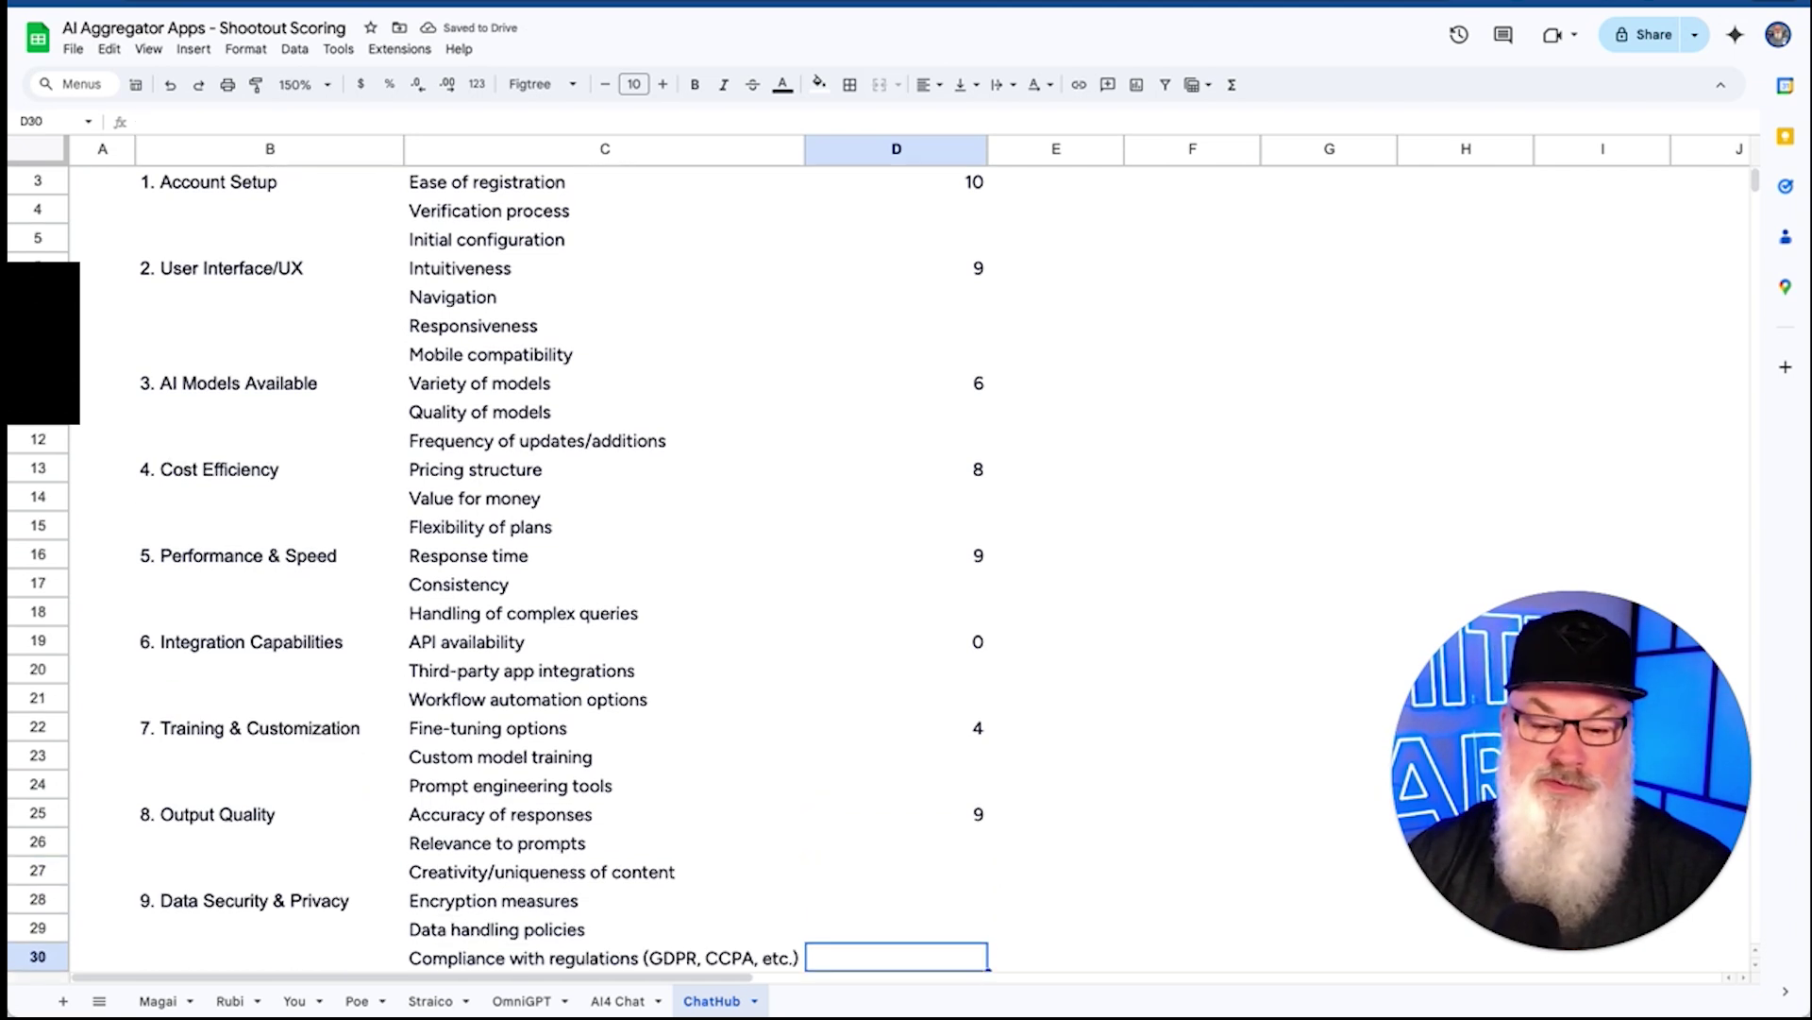
{"action": "key", "text": "Up"}
{"action": "key", "text": "Up"}
{"action": "key", "text": "Up"}
{"action": "key", "text": "Up"}
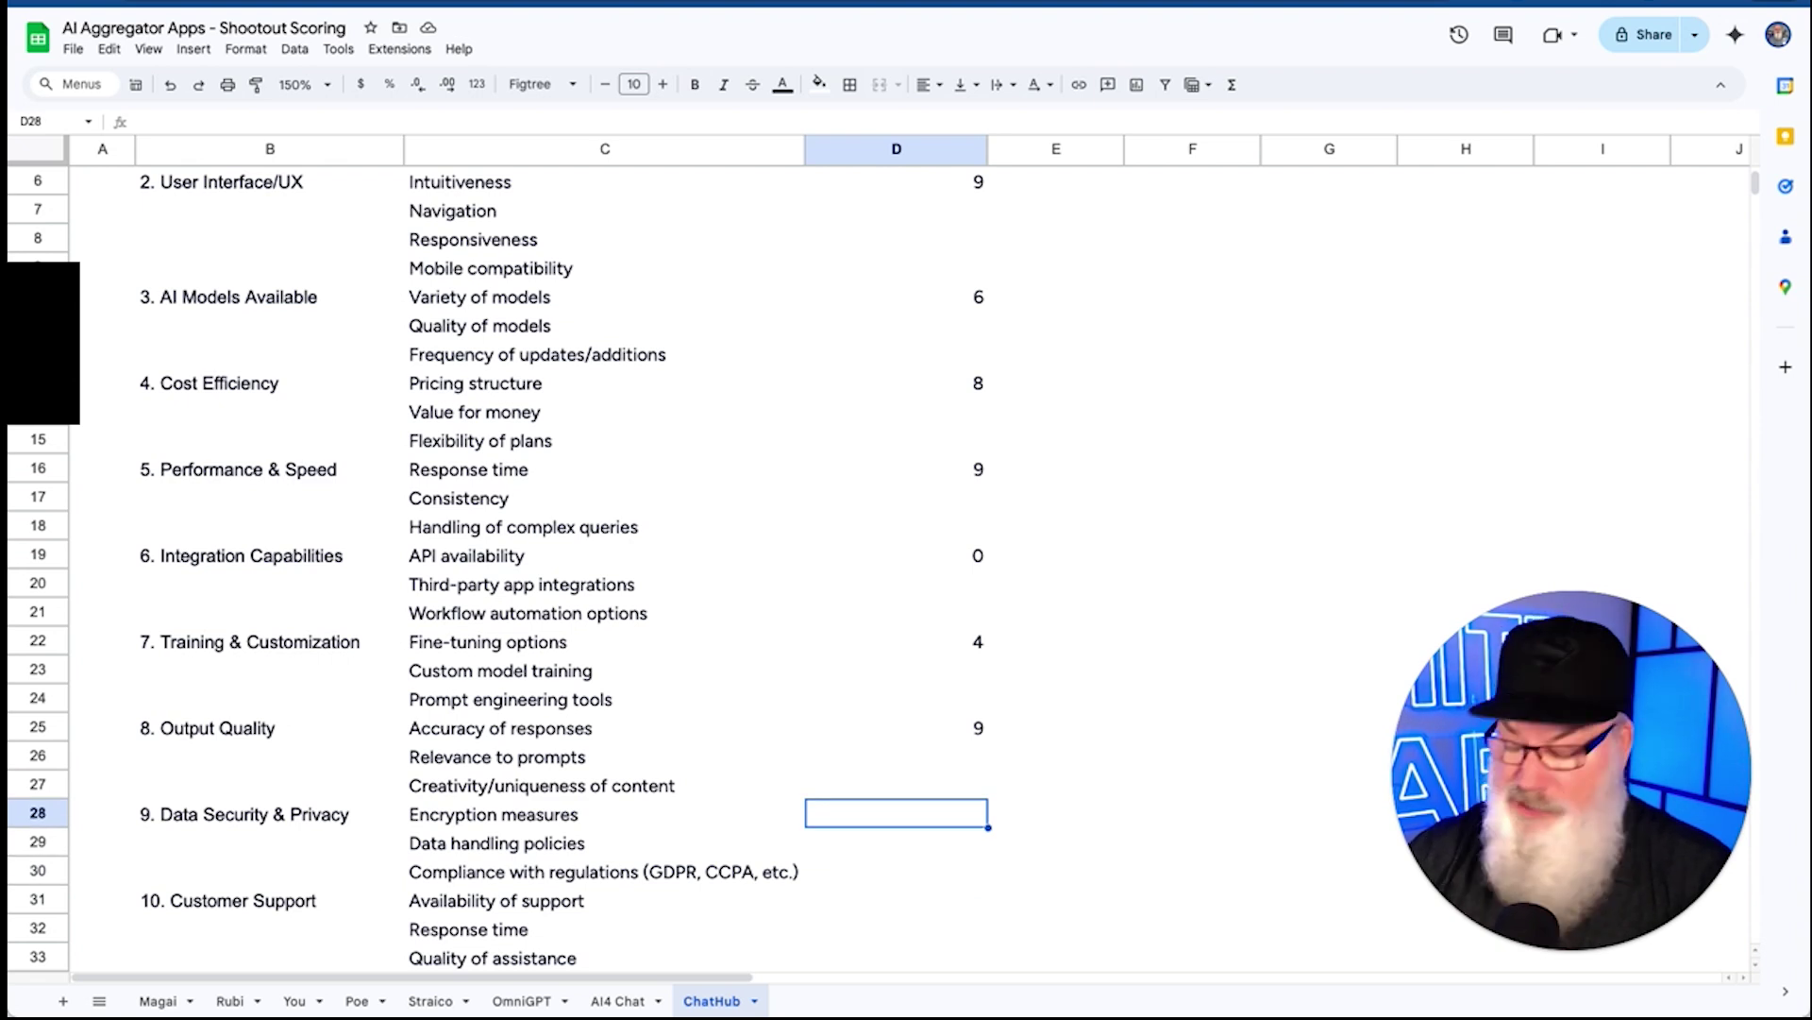
{"action": "type", "text": "8"}
{"action": "key", "text": "Return"}
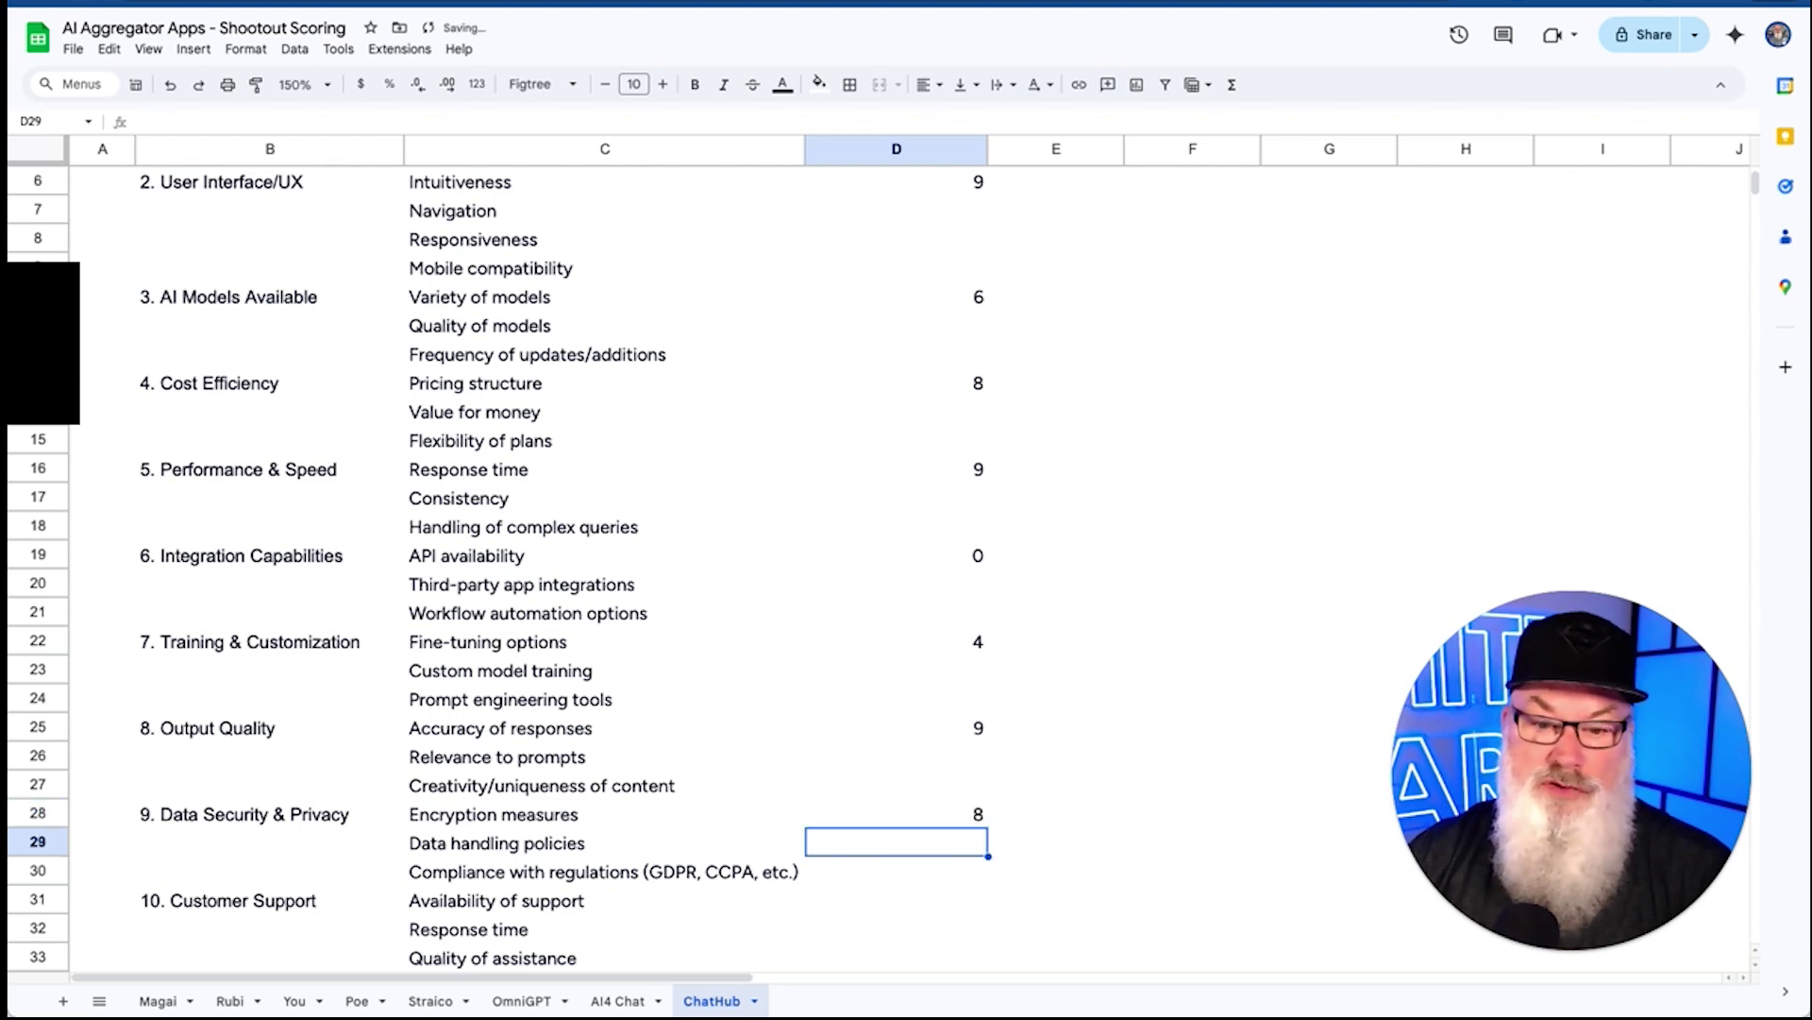
{"action": "key", "text": "Down"}
{"action": "key", "text": "Down"}
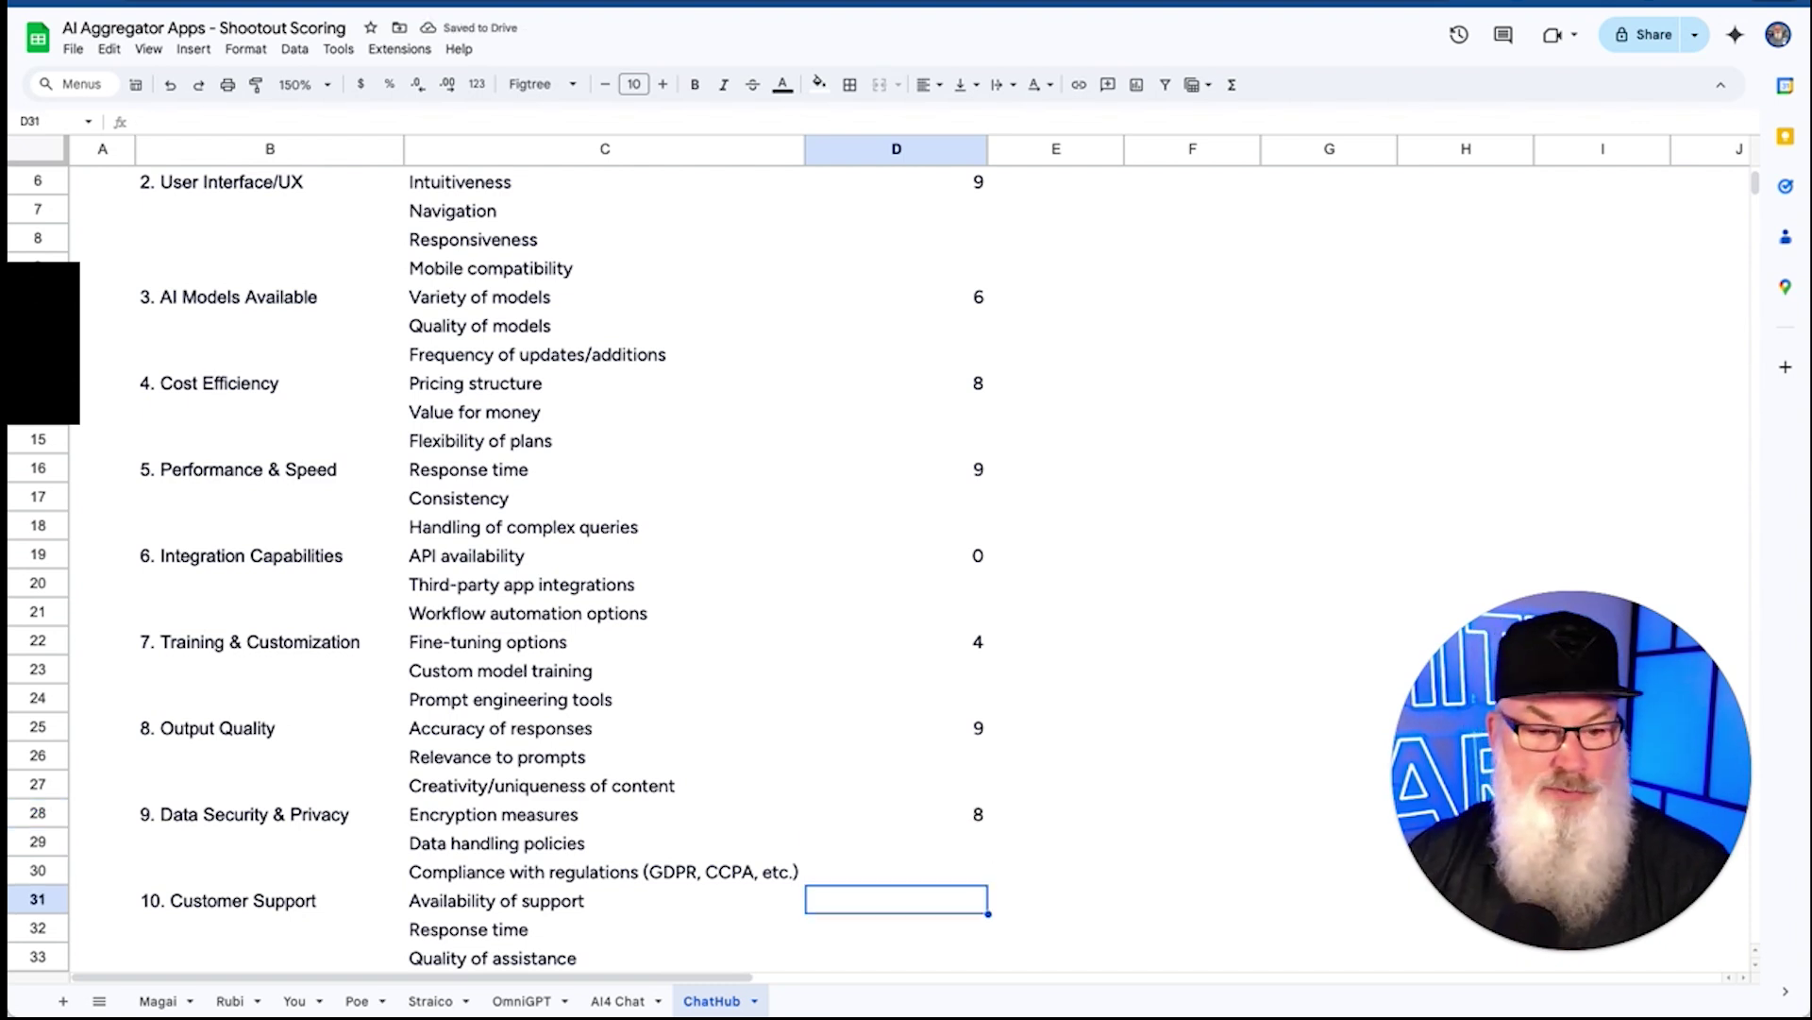
{"action": "type", "text": "8"}
{"action": "key", "text": "Return"}
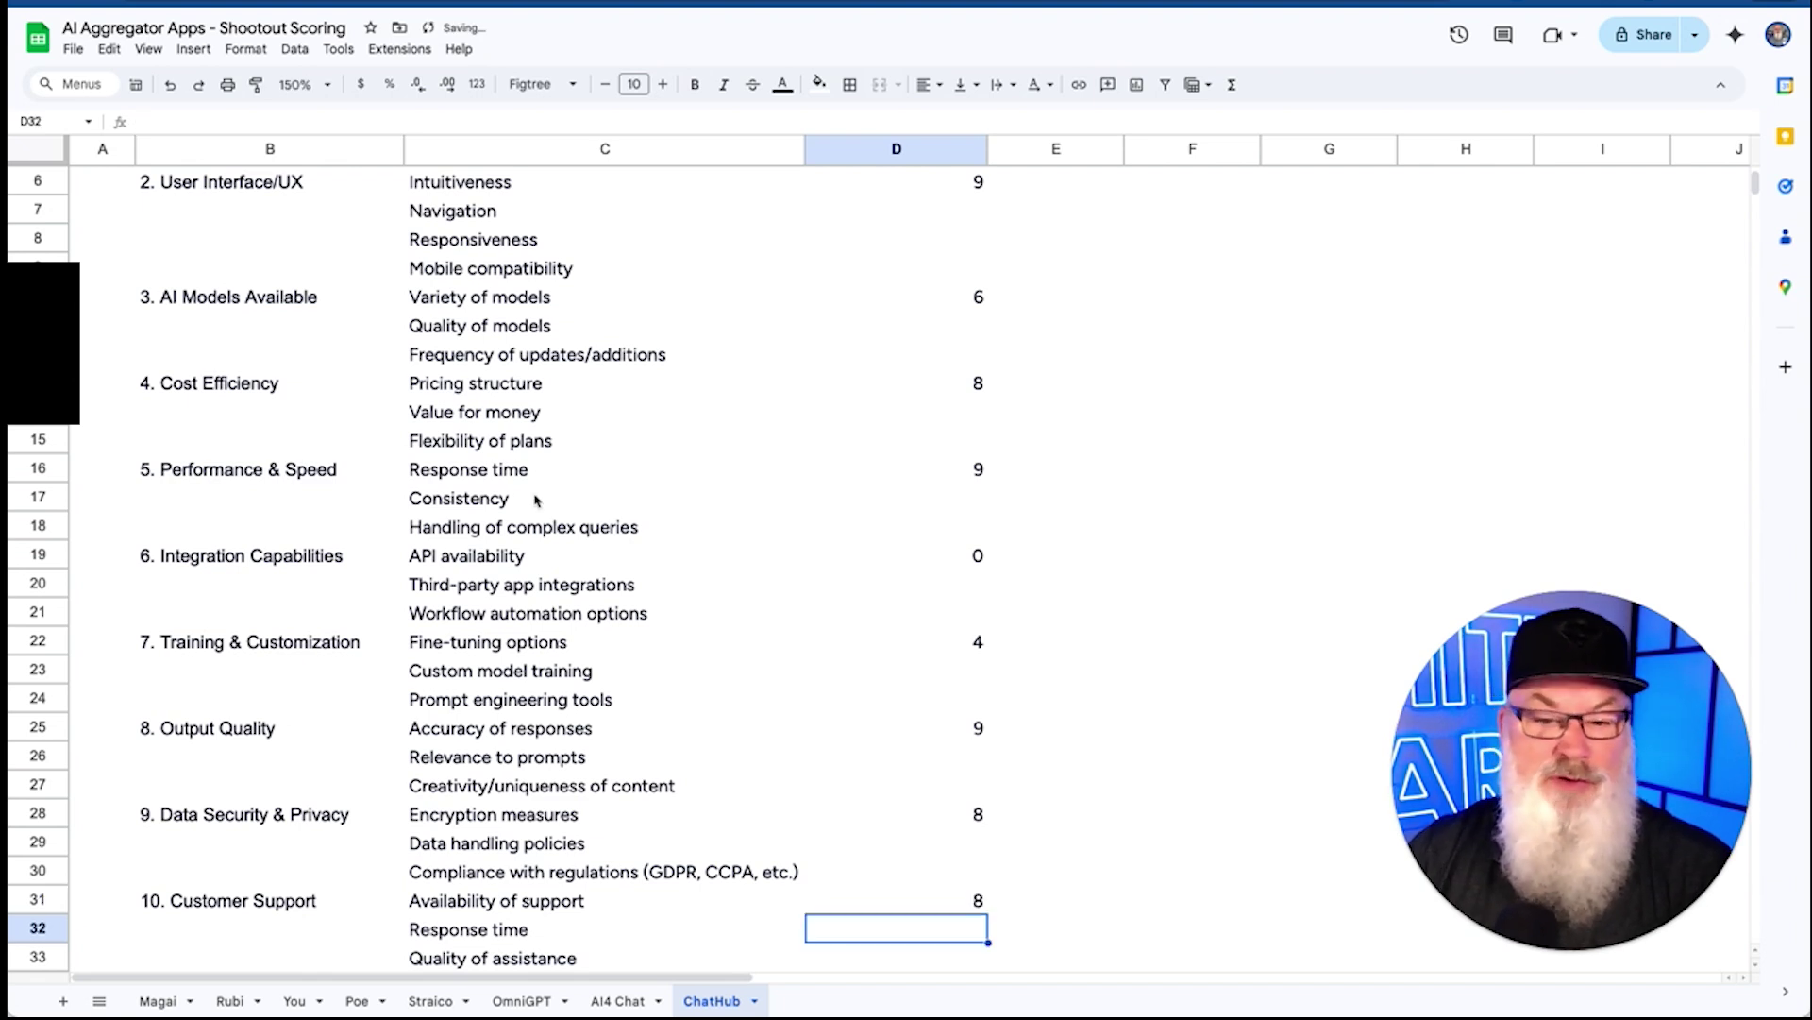
{"action": "scroll", "coordinate": [798, 668], "scroll_direction": "down", "scroll_amount": 3}
{"action": "scroll", "coordinate": [798, 668], "scroll_direction": "down", "scroll_amount": 2}
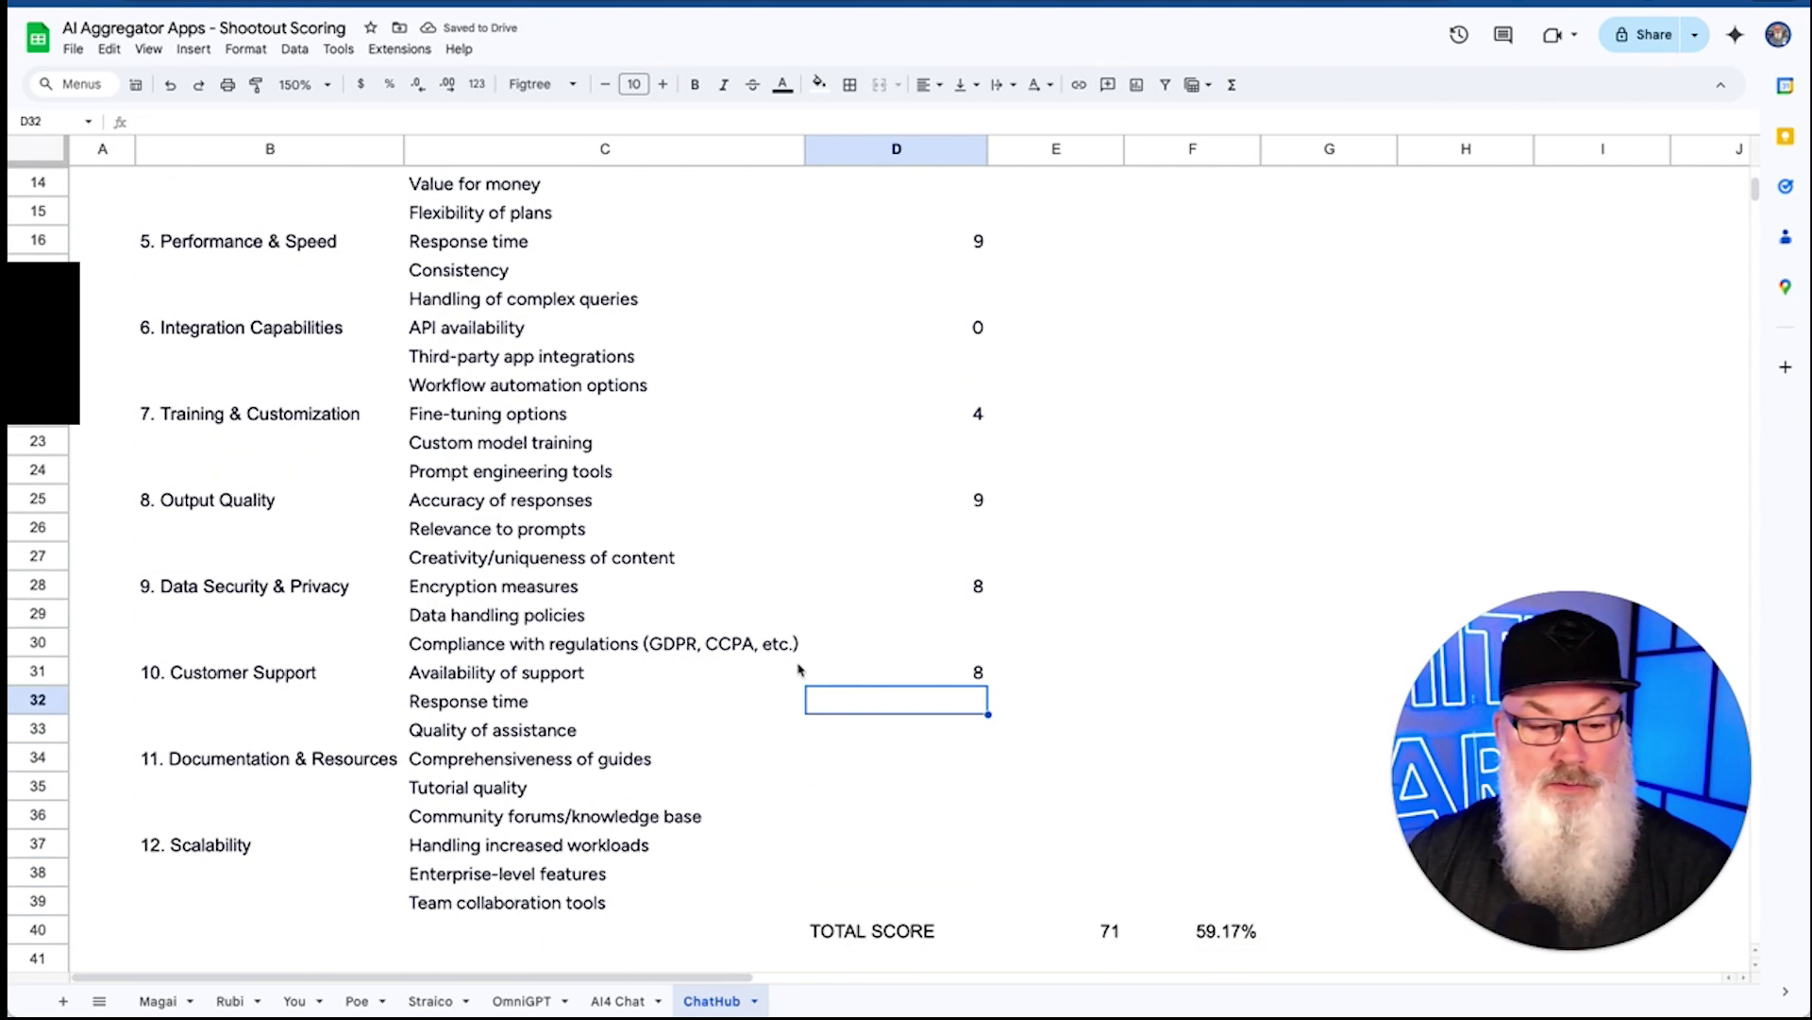
- Select the Documentation & Resources score cell, then check ChatHub's Support page for email and Discord contacts
{"action": "left_click", "coordinate": [944, 700]}
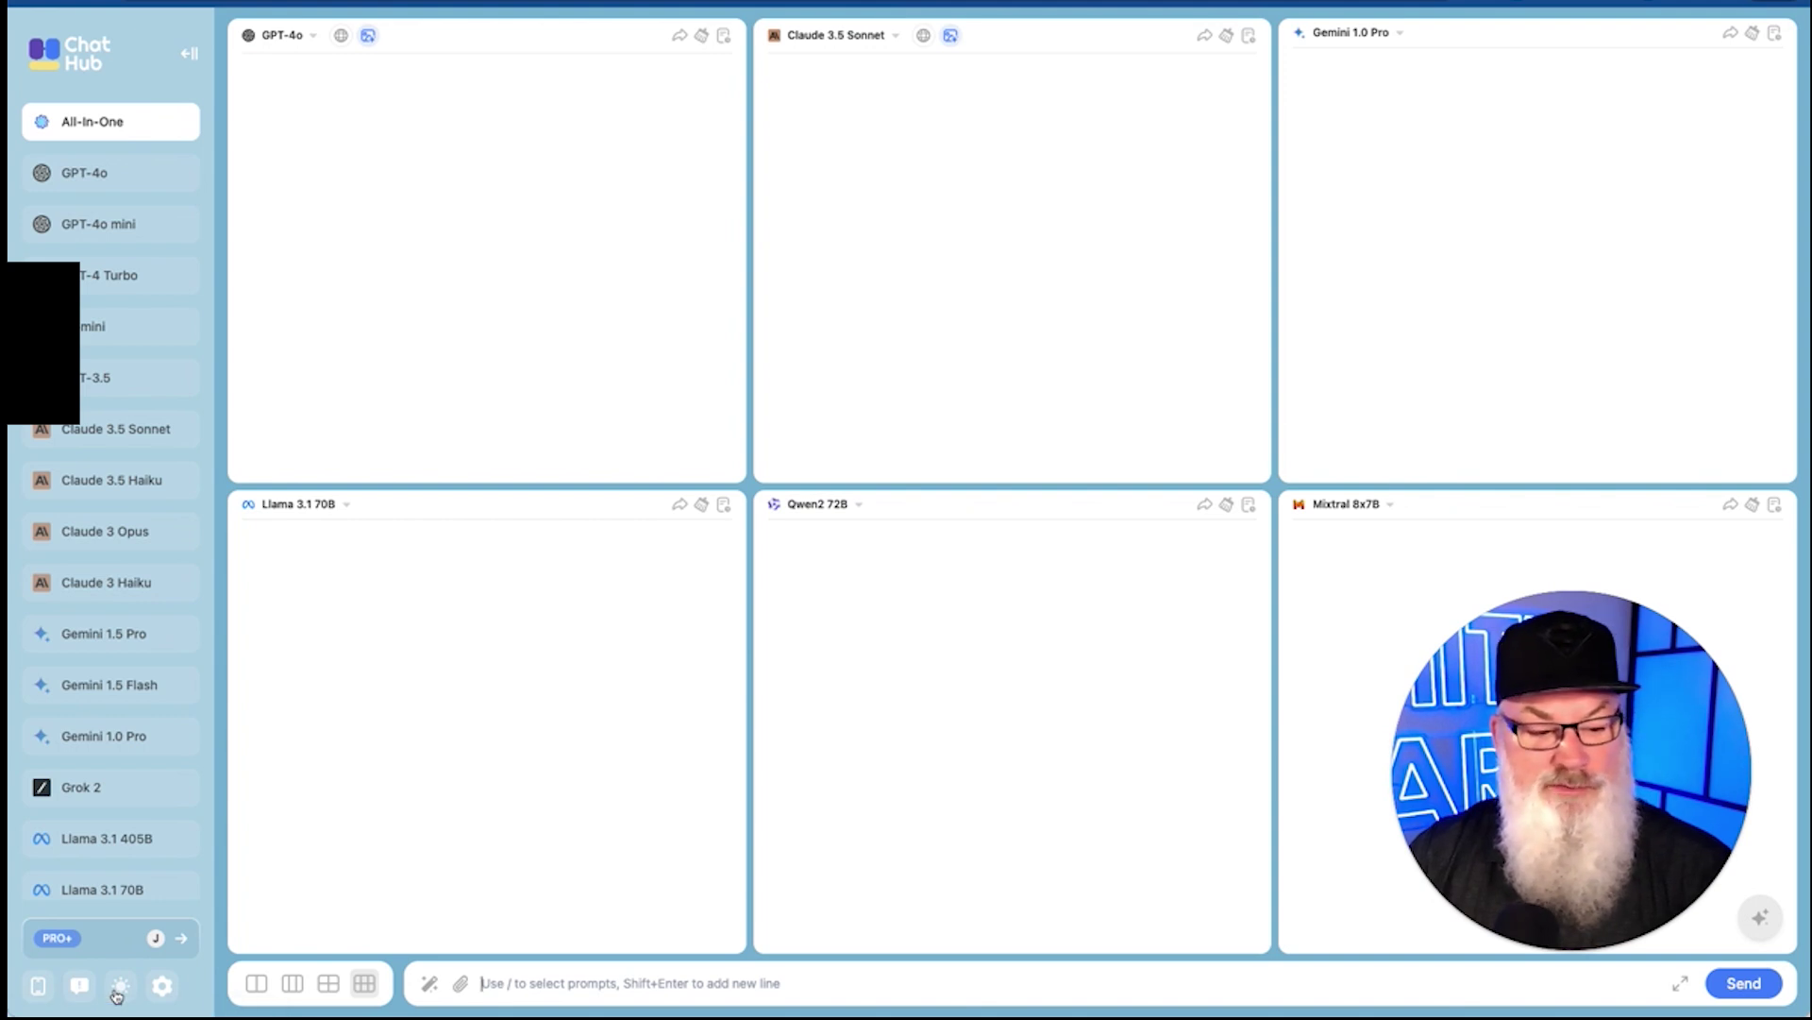
{"action": "left_click", "coordinate": [153, 990]}
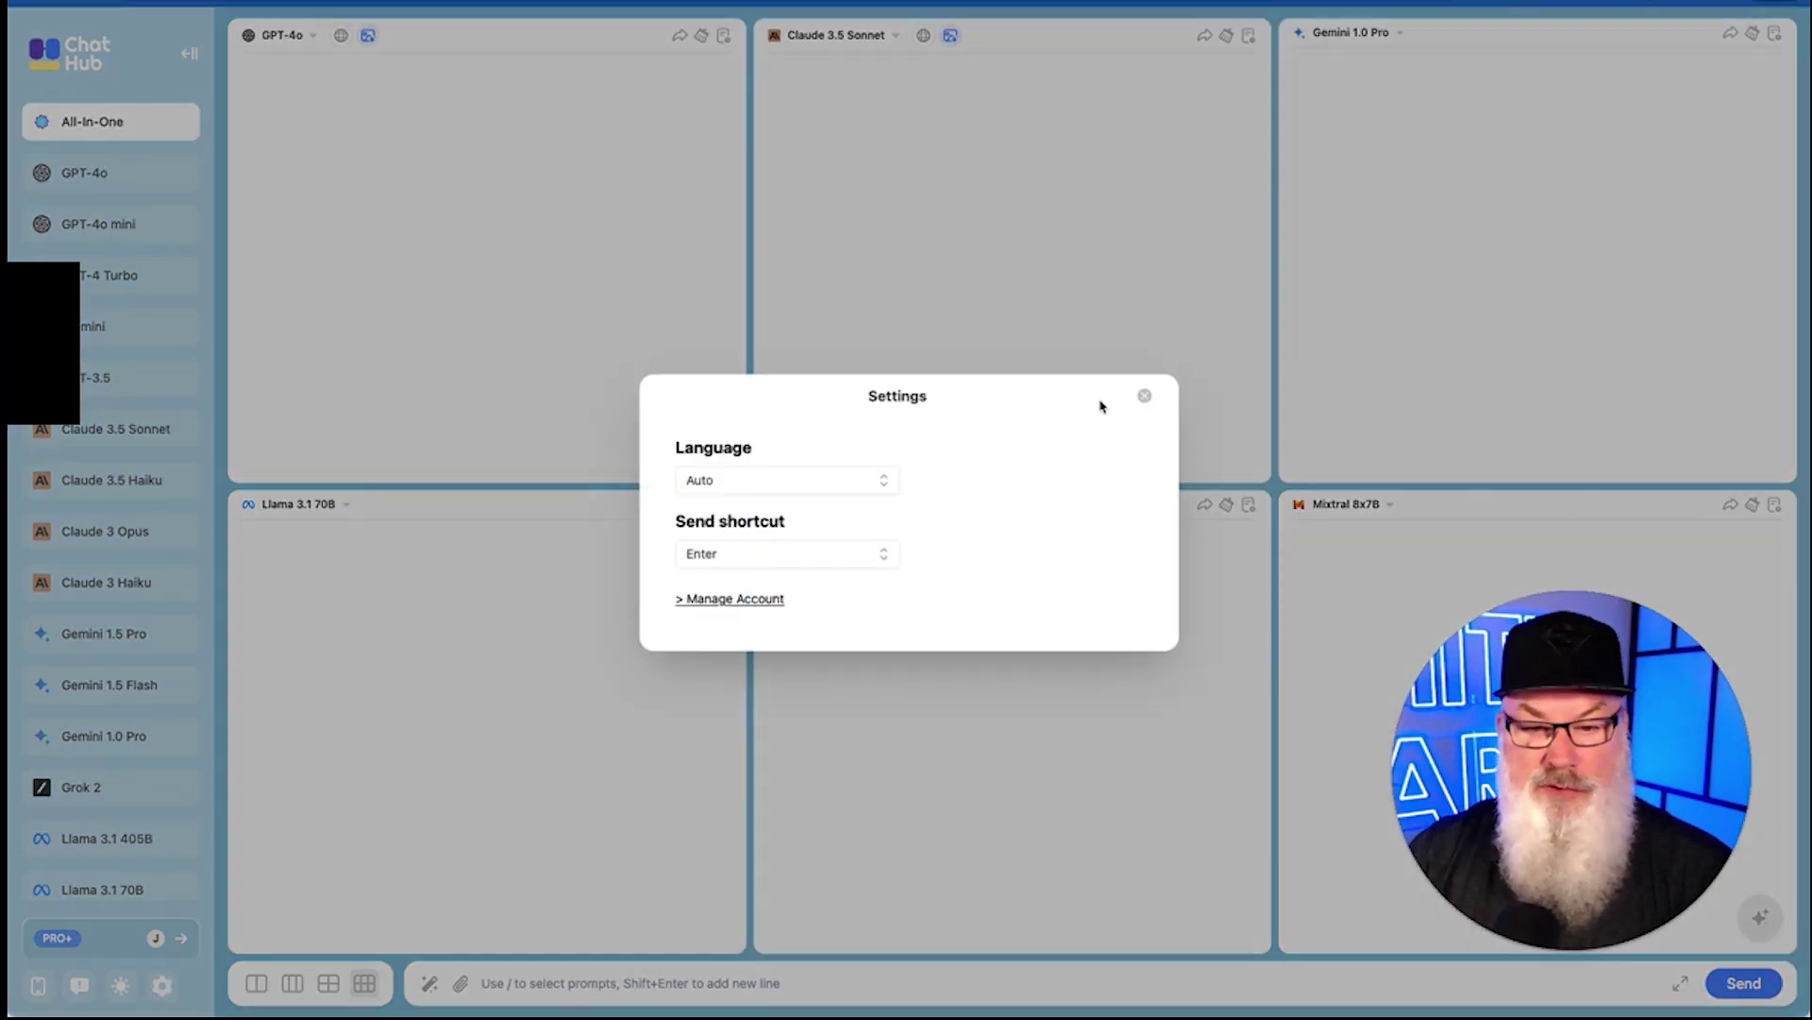
{"action": "left_click", "coordinate": [1143, 396]}
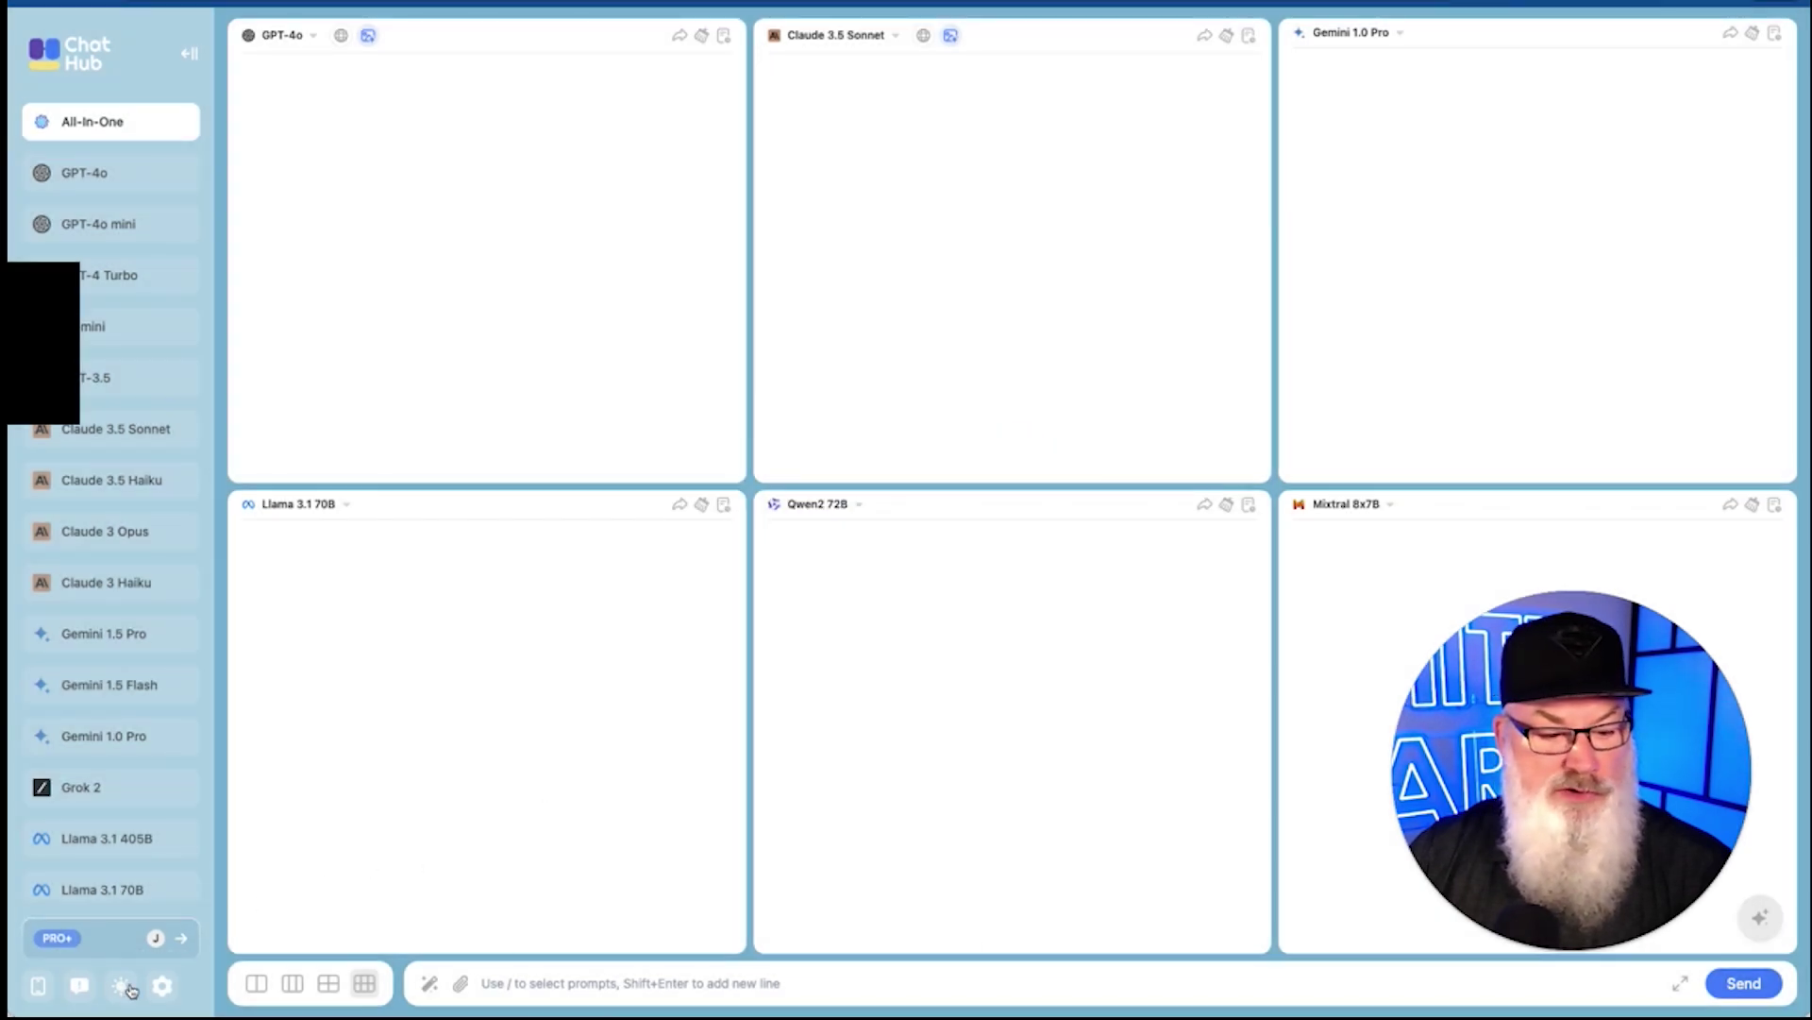
{"action": "left_click", "coordinate": [80, 991]}
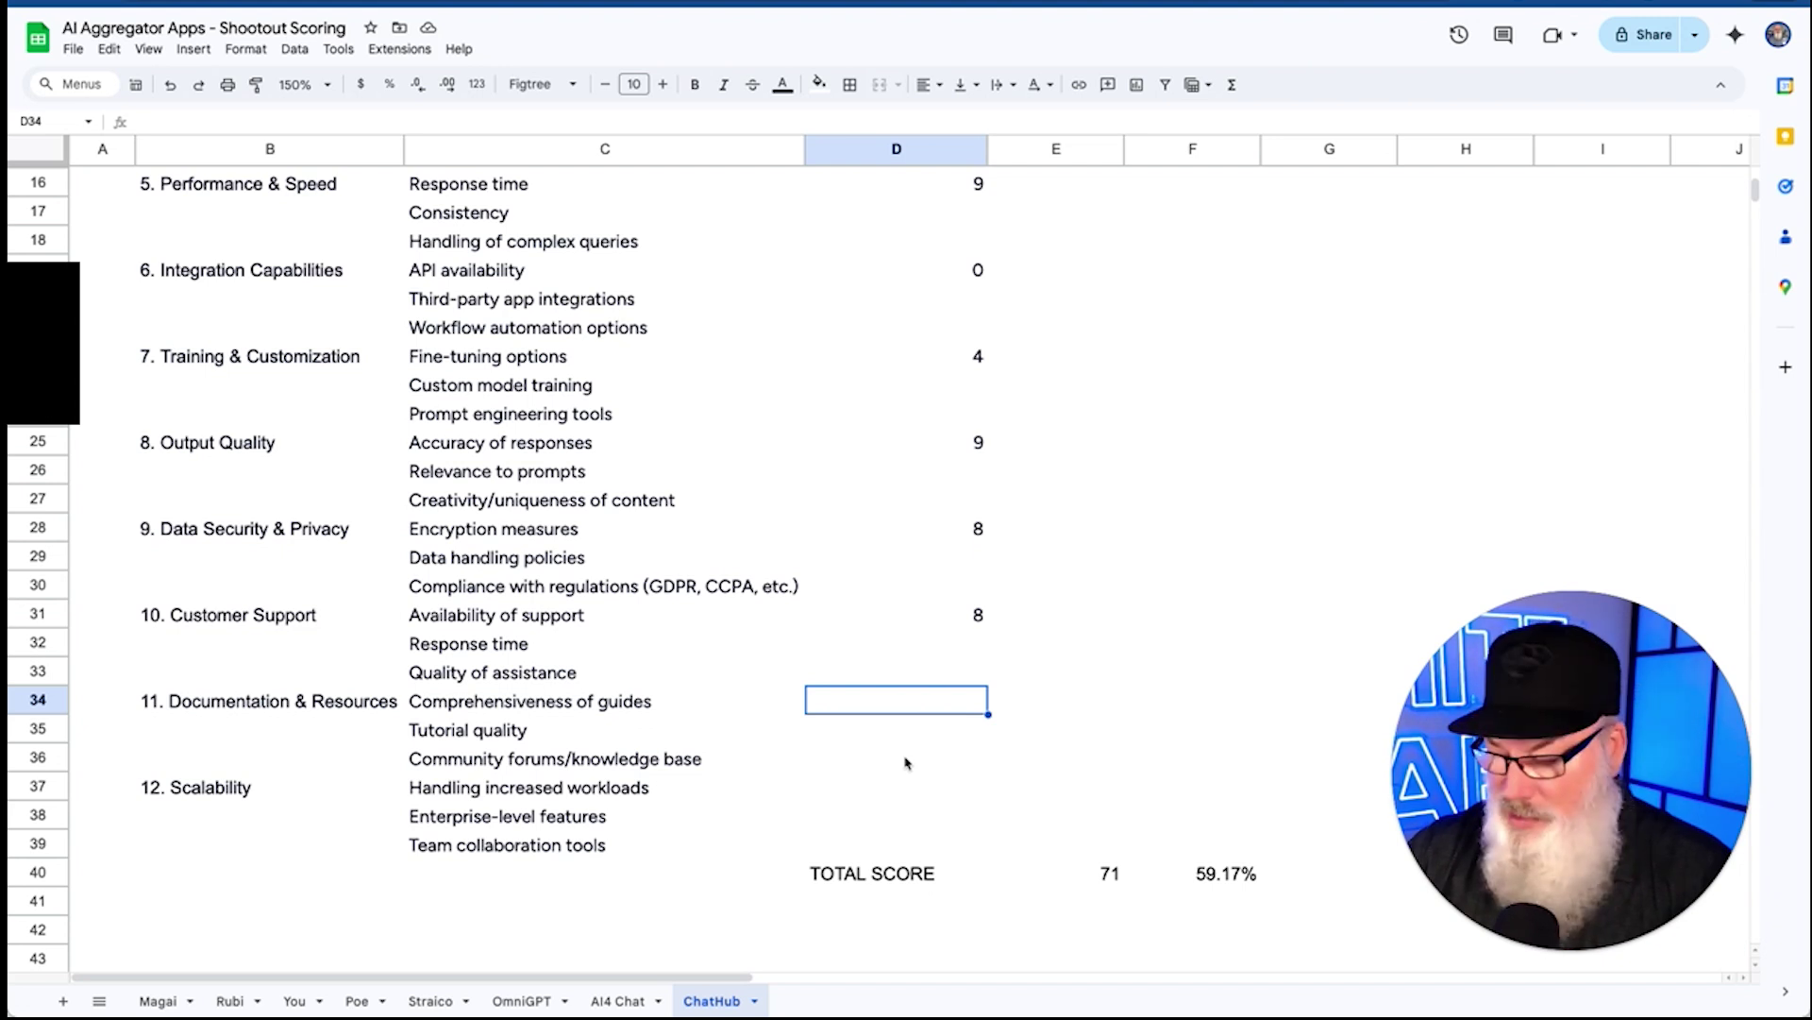
- Enter 6 for Documentation & Resources in D34 and 8 for Scalability in D37
{"action": "type", "text": "6"}
{"action": "key", "text": "Return"}
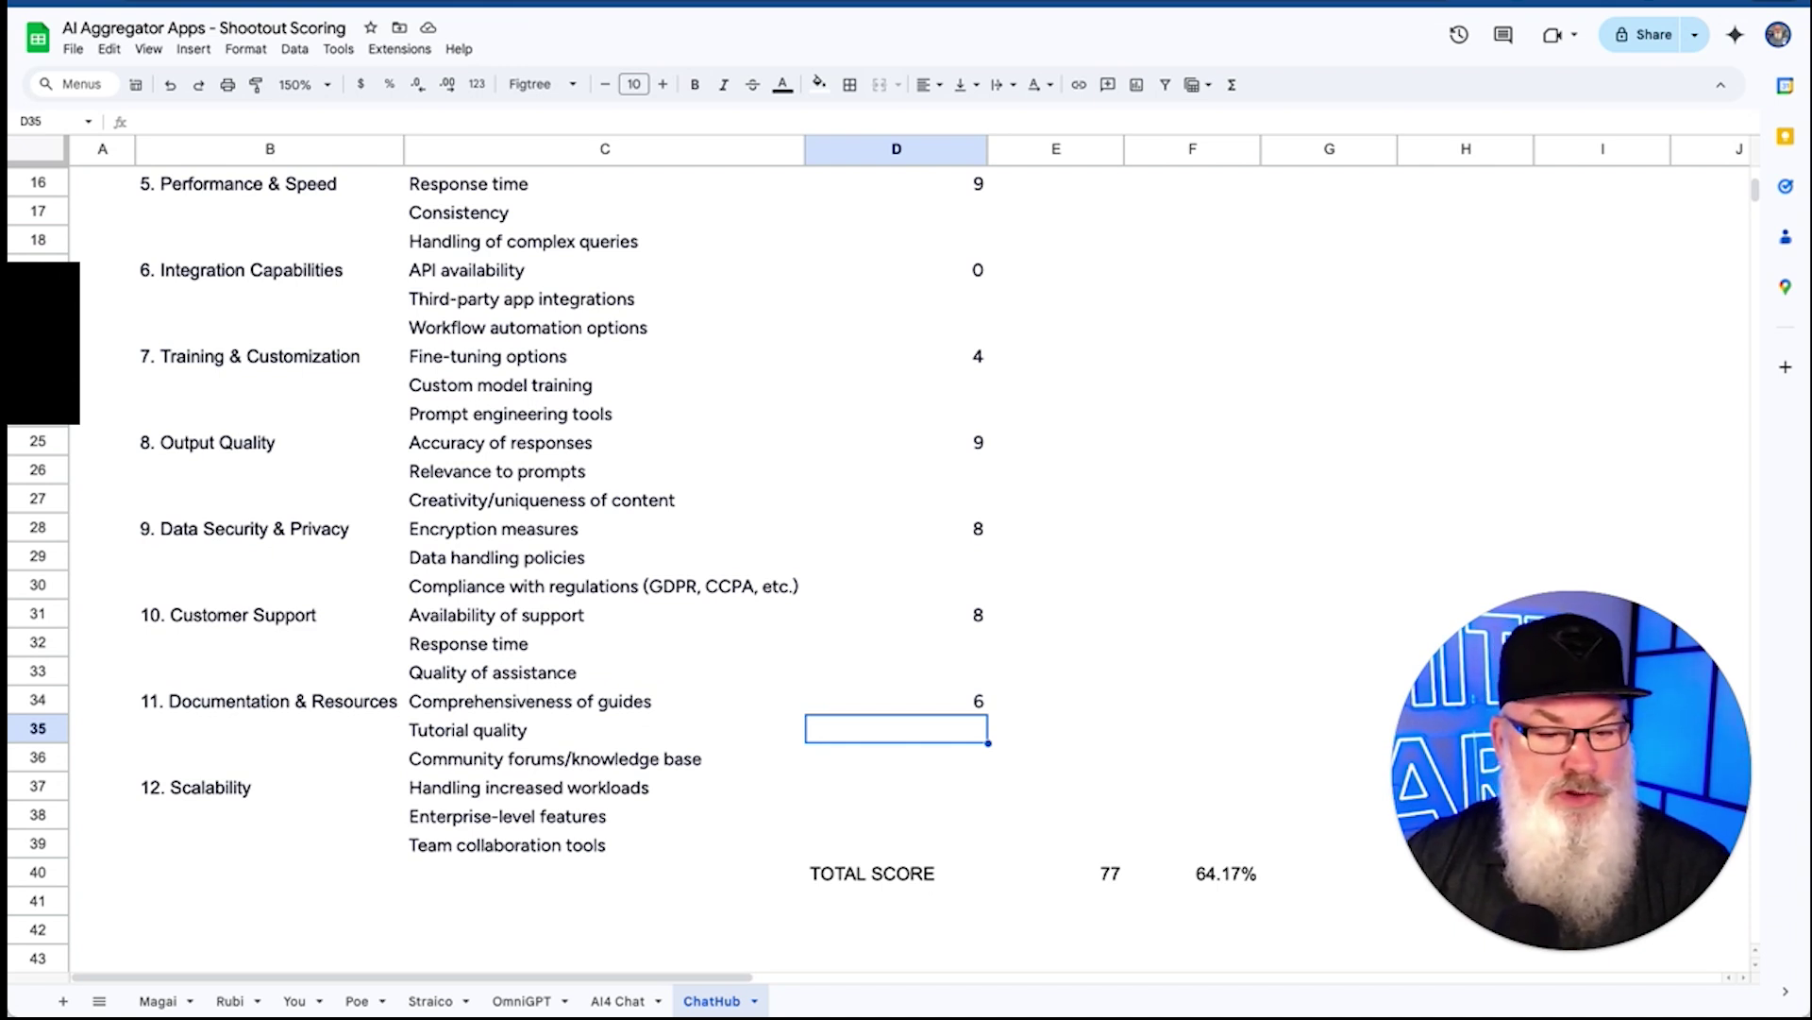
{"action": "key", "text": "Down"}
{"action": "key", "text": "Down"}
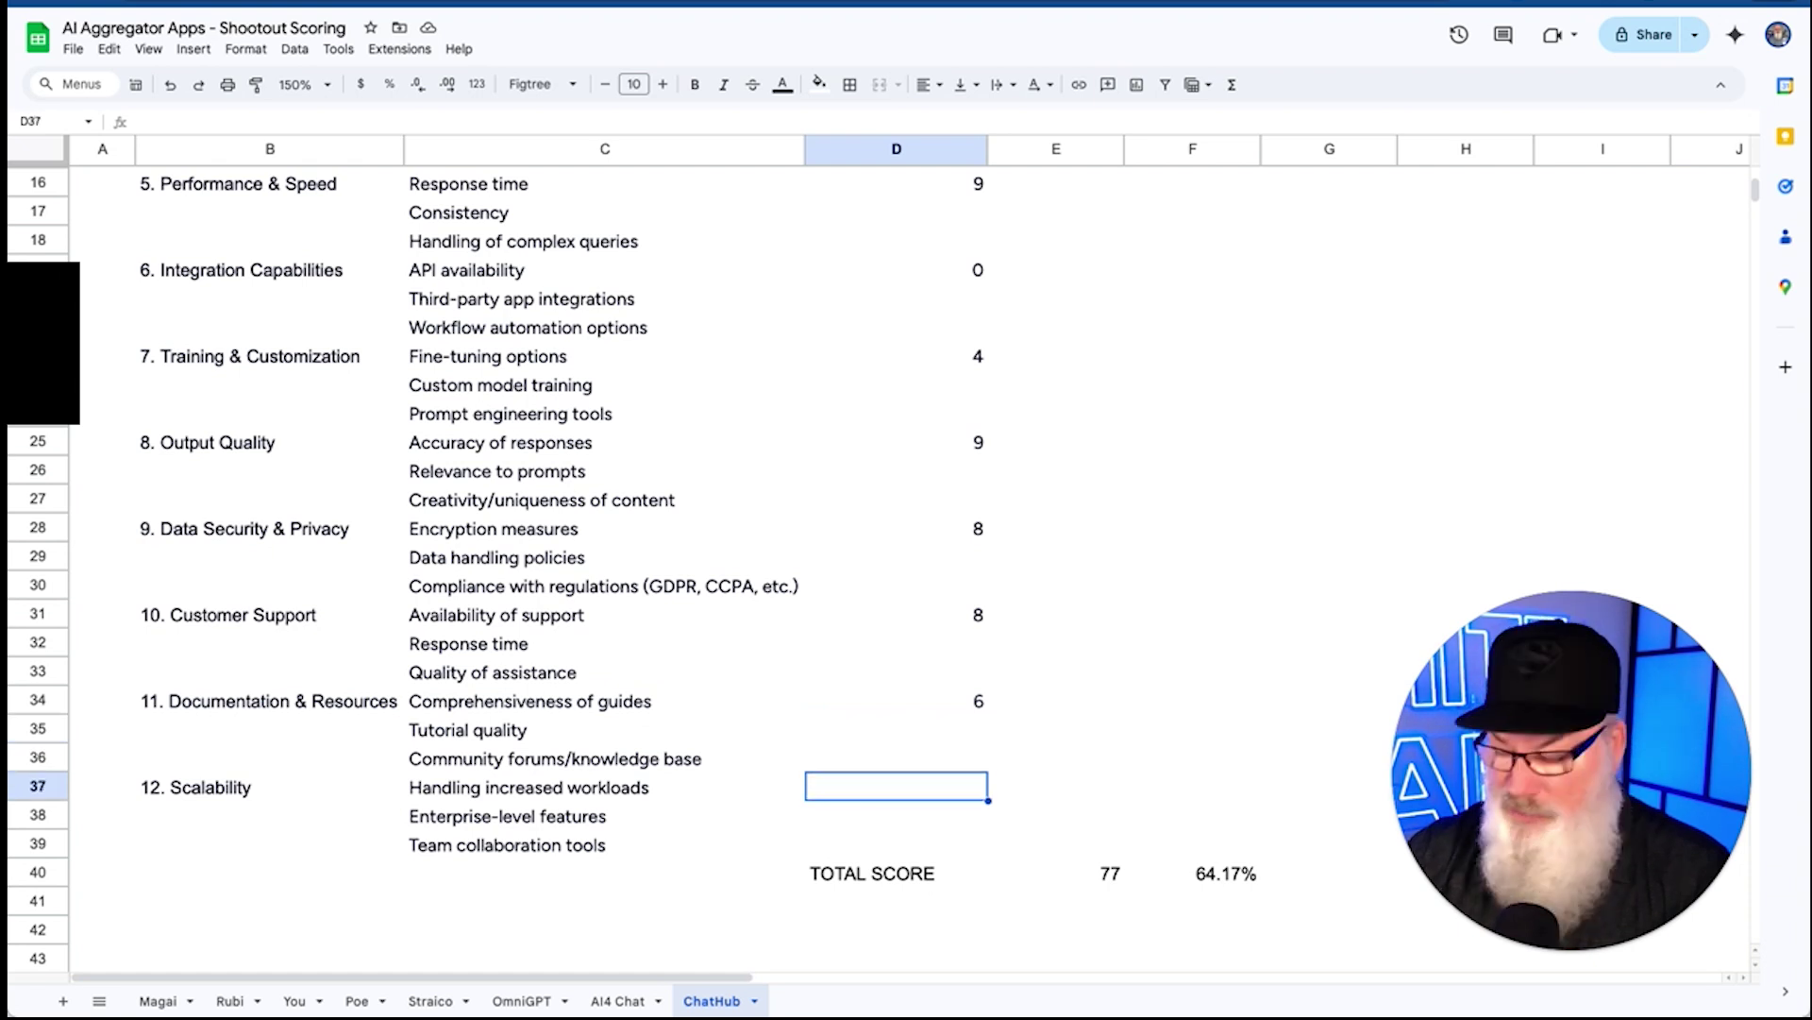
{"action": "type", "text": "8"}
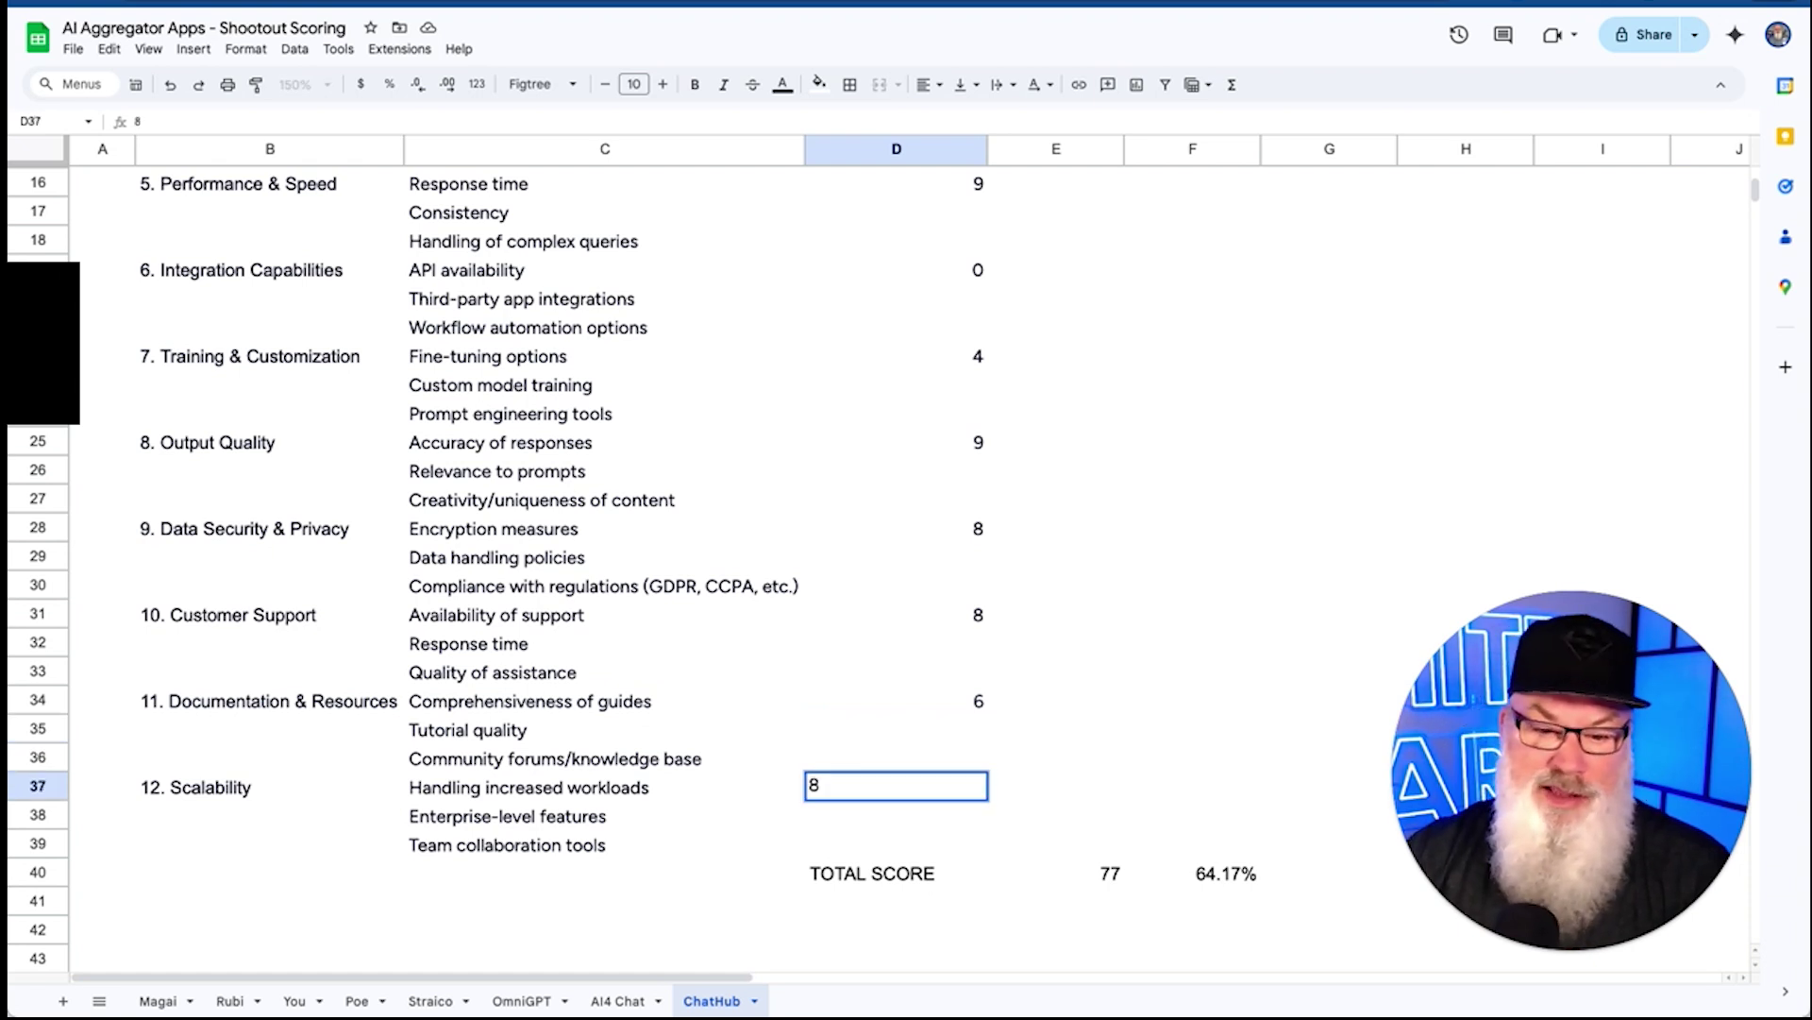
{"action": "key", "text": "Up"}
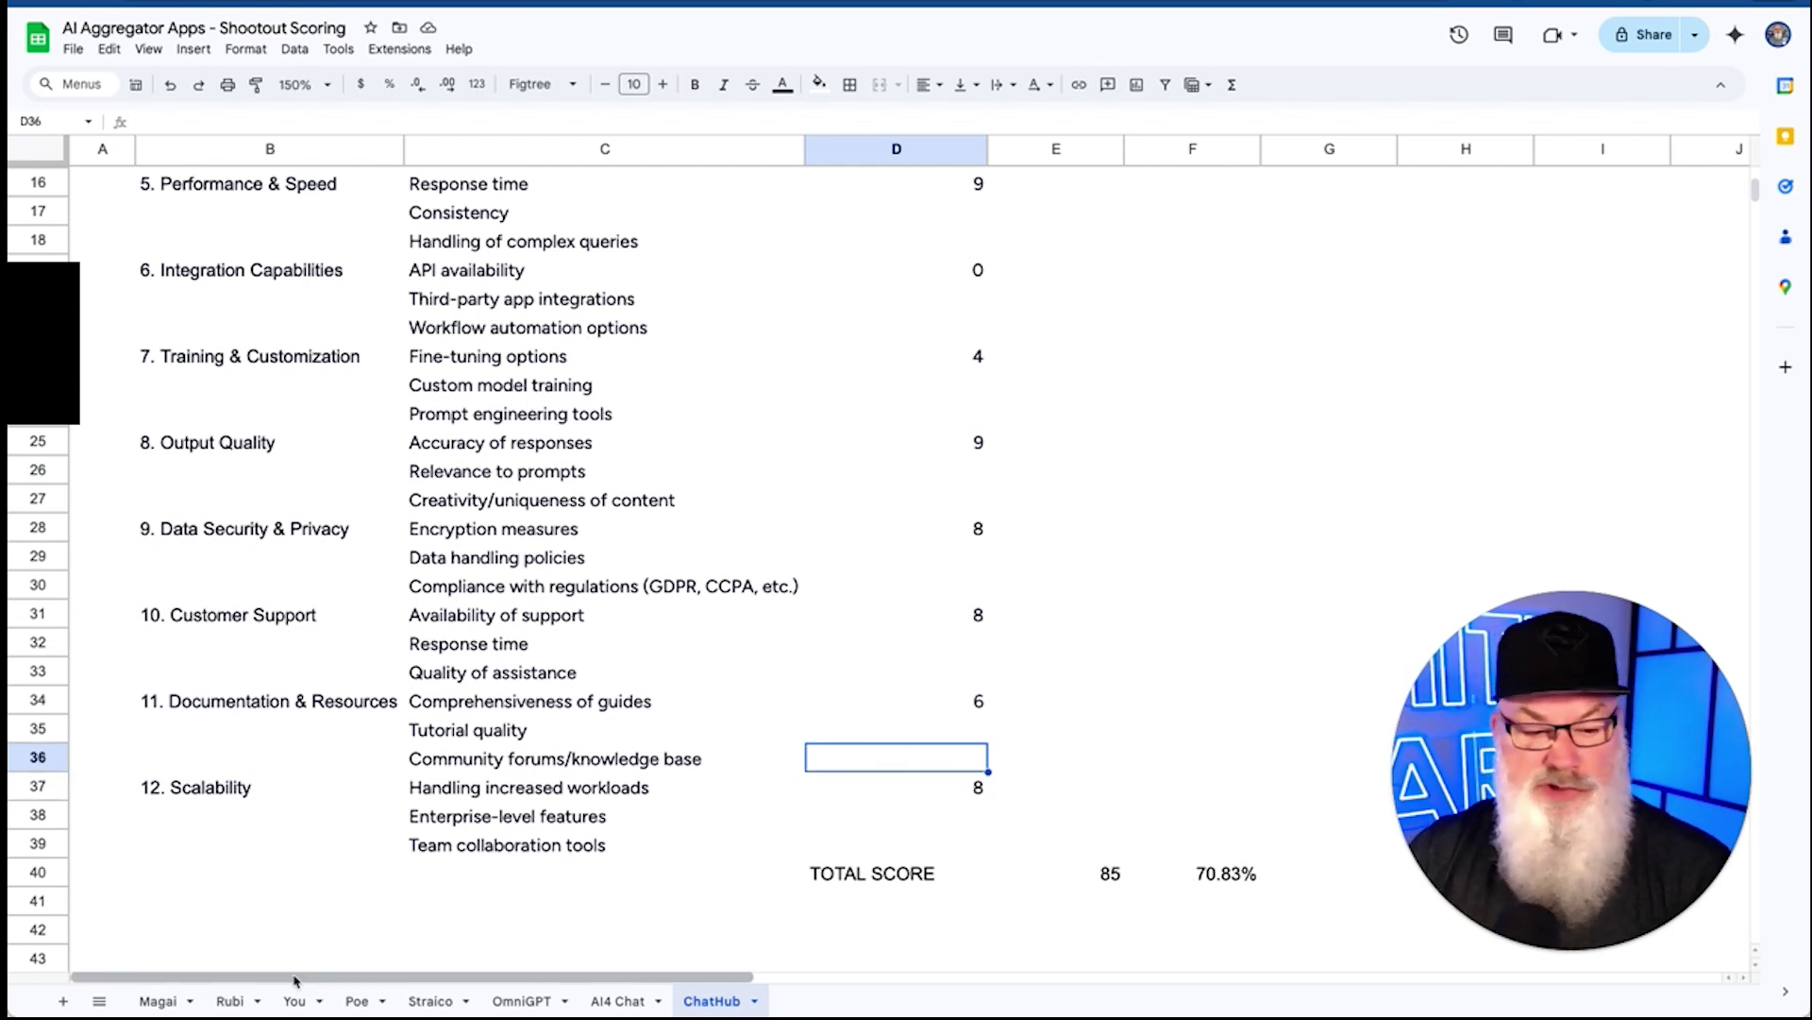
{"action": "left_click", "coordinate": [151, 1001]}
{"action": "scroll", "coordinate": [822, 694], "scroll_direction": "down", "scroll_amount": 15}
{"action": "scroll", "coordinate": [823, 696], "scroll_direction": "up", "scroll_amount": 5}
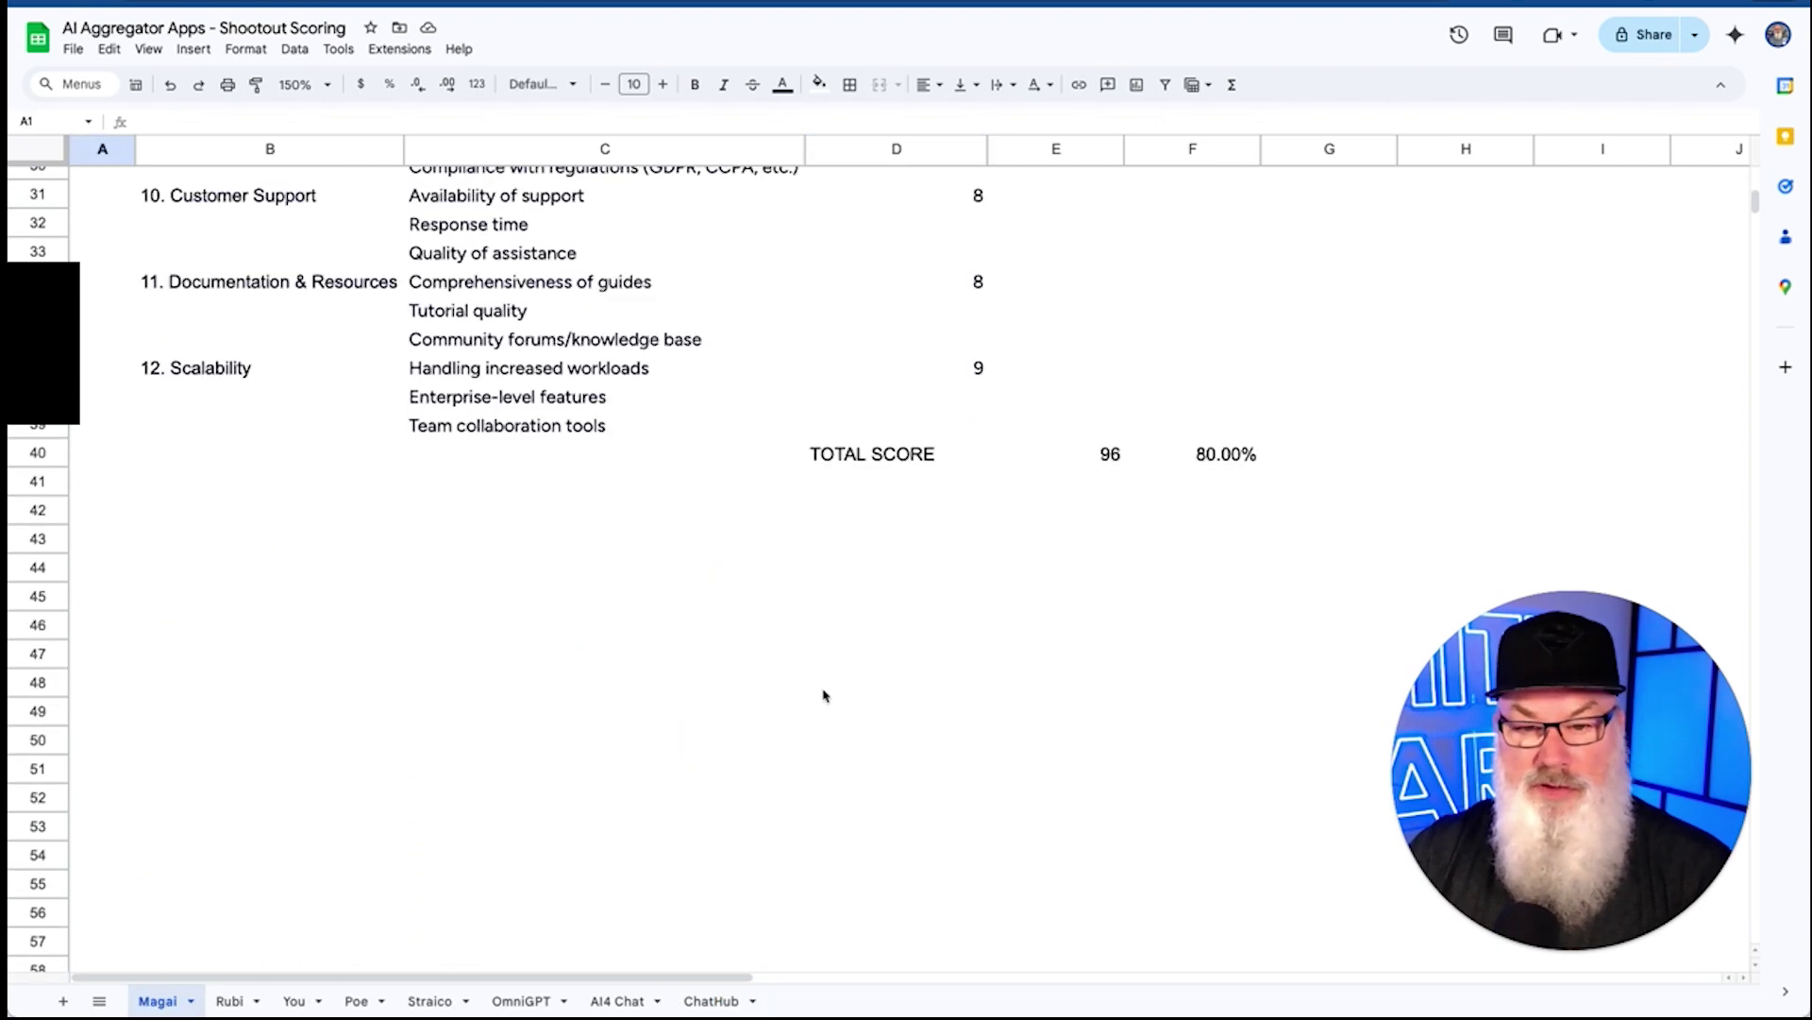
{"action": "left_click", "coordinate": [234, 998]}
{"action": "scroll", "coordinate": [462, 689], "scroll_direction": "down", "scroll_amount": 9}
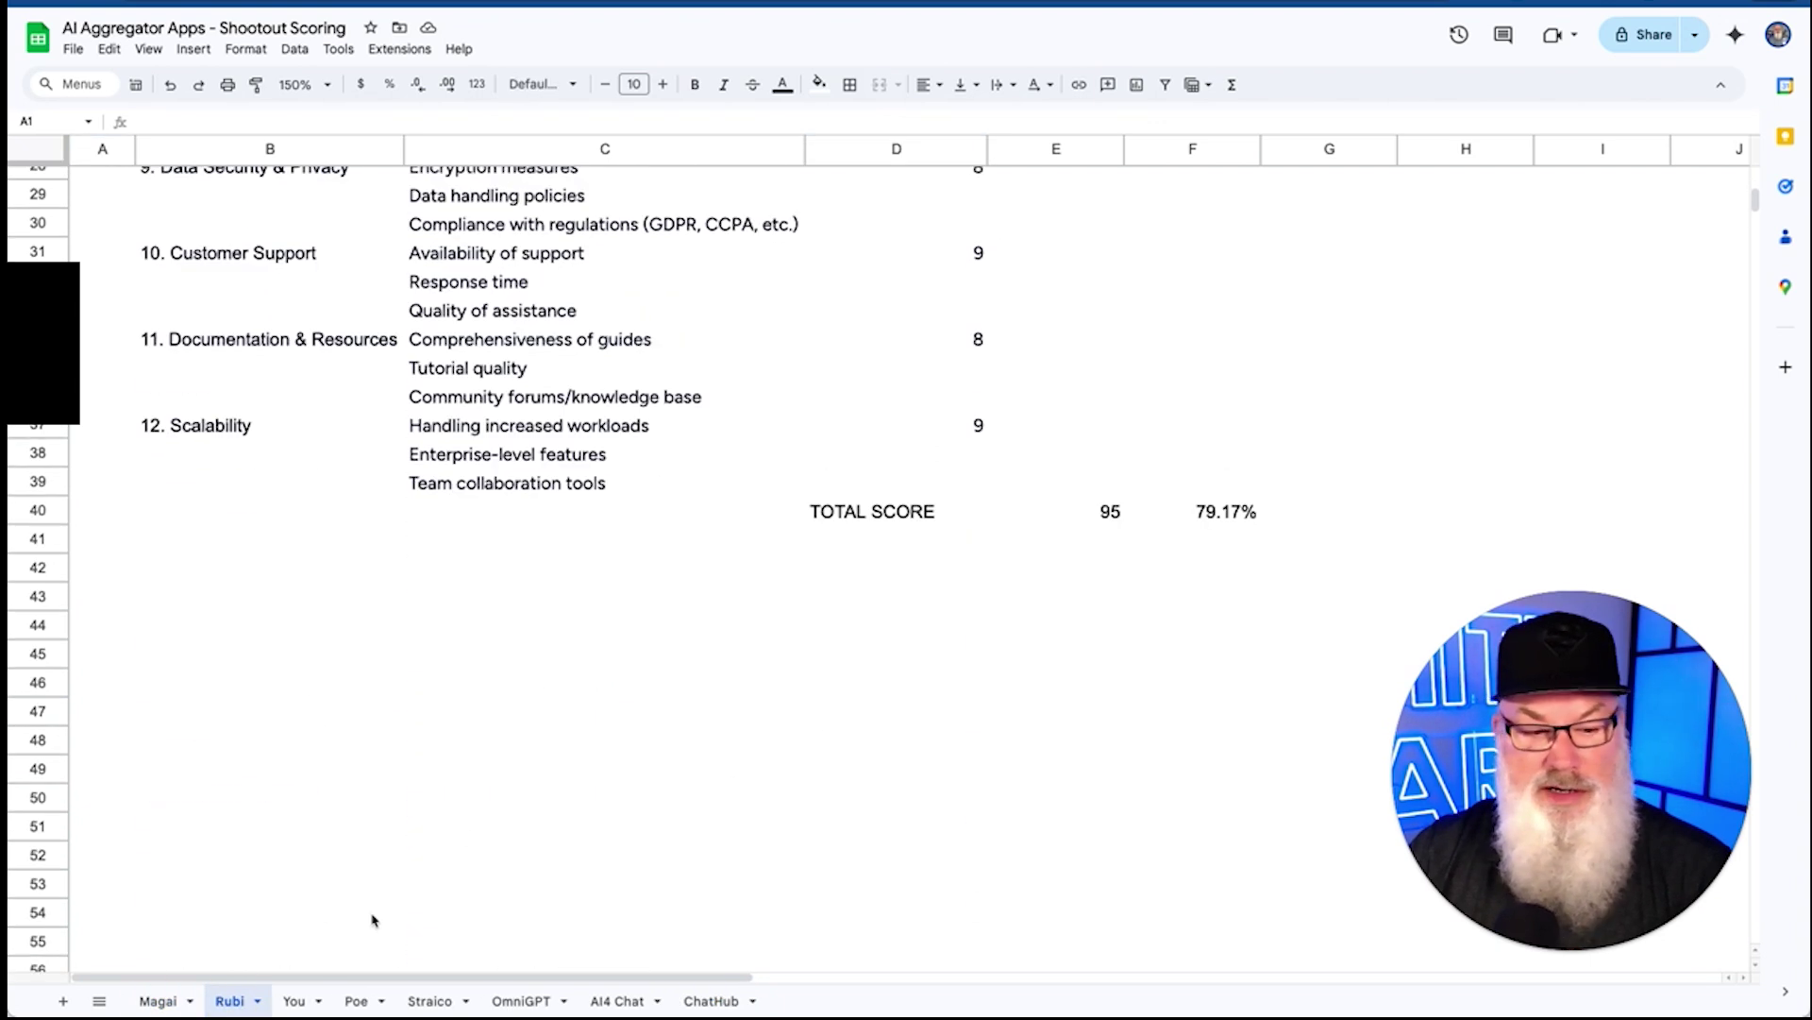
{"action": "left_click", "coordinate": [298, 1000]}
{"action": "scroll", "coordinate": [518, 548], "scroll_direction": "down", "scroll_amount": 6}
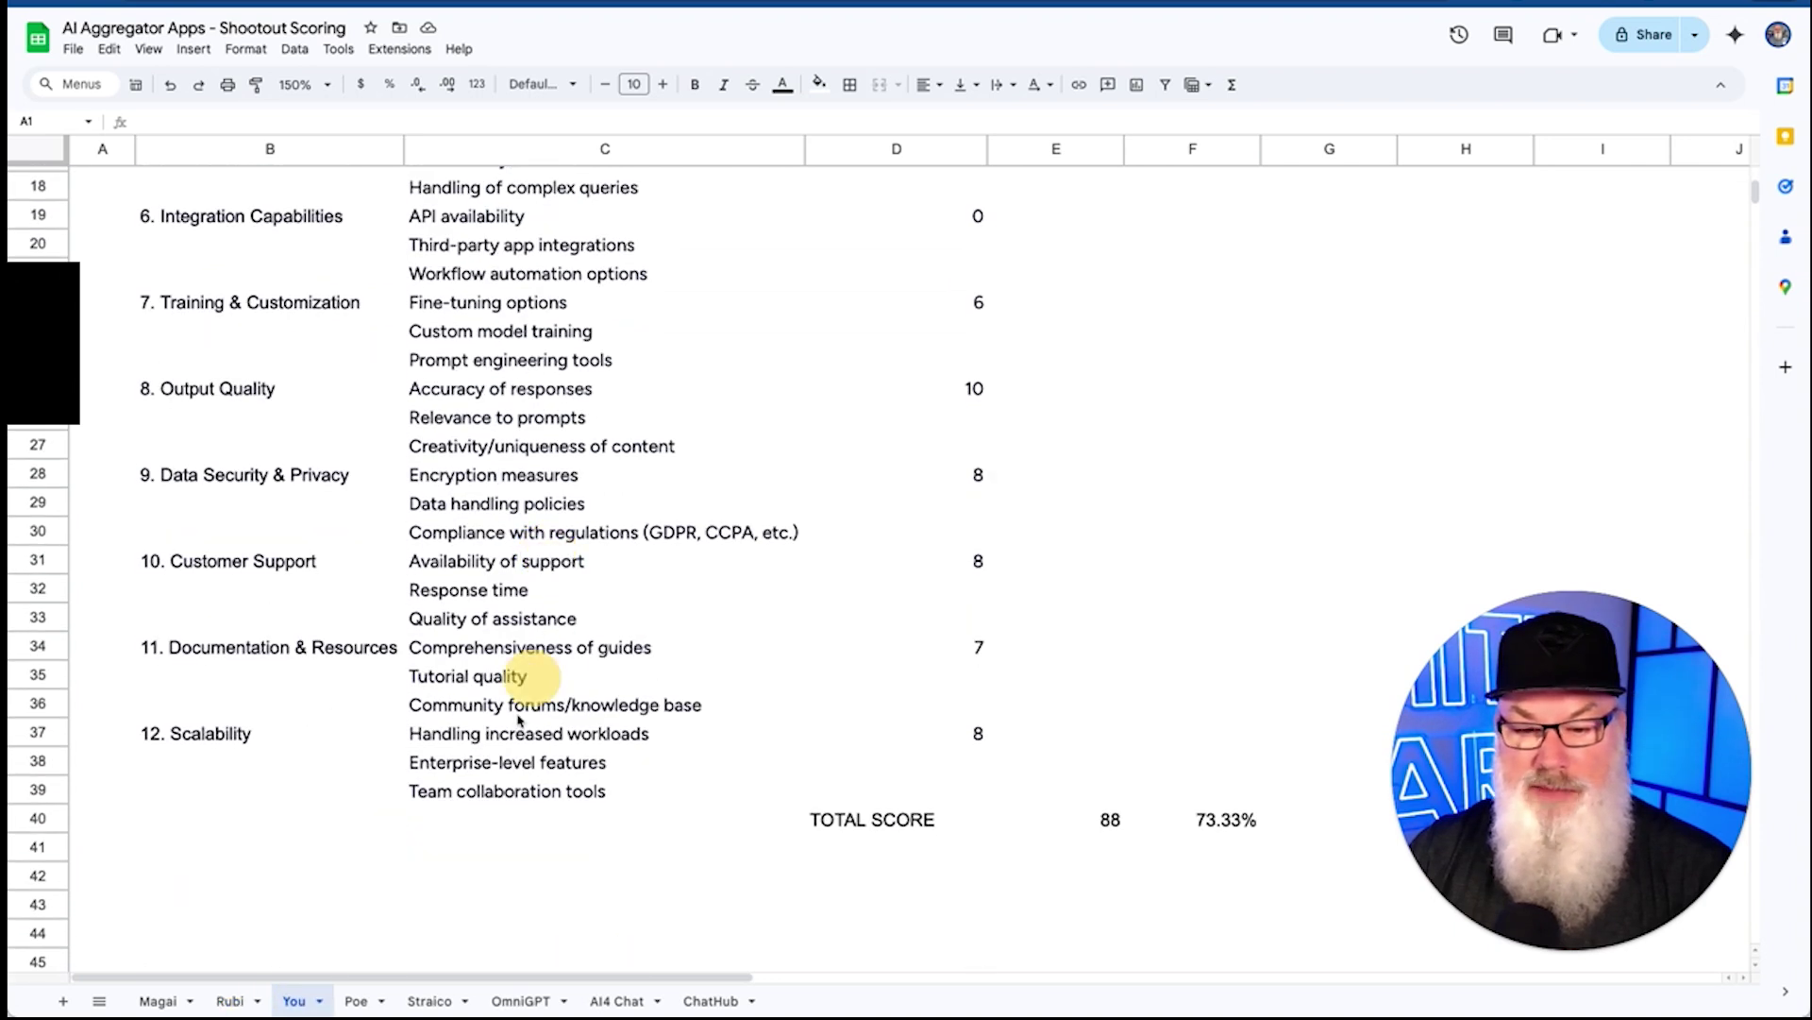
{"action": "left_click", "coordinate": [368, 1000]}
{"action": "scroll", "coordinate": [664, 518], "scroll_direction": "down", "scroll_amount": 8}
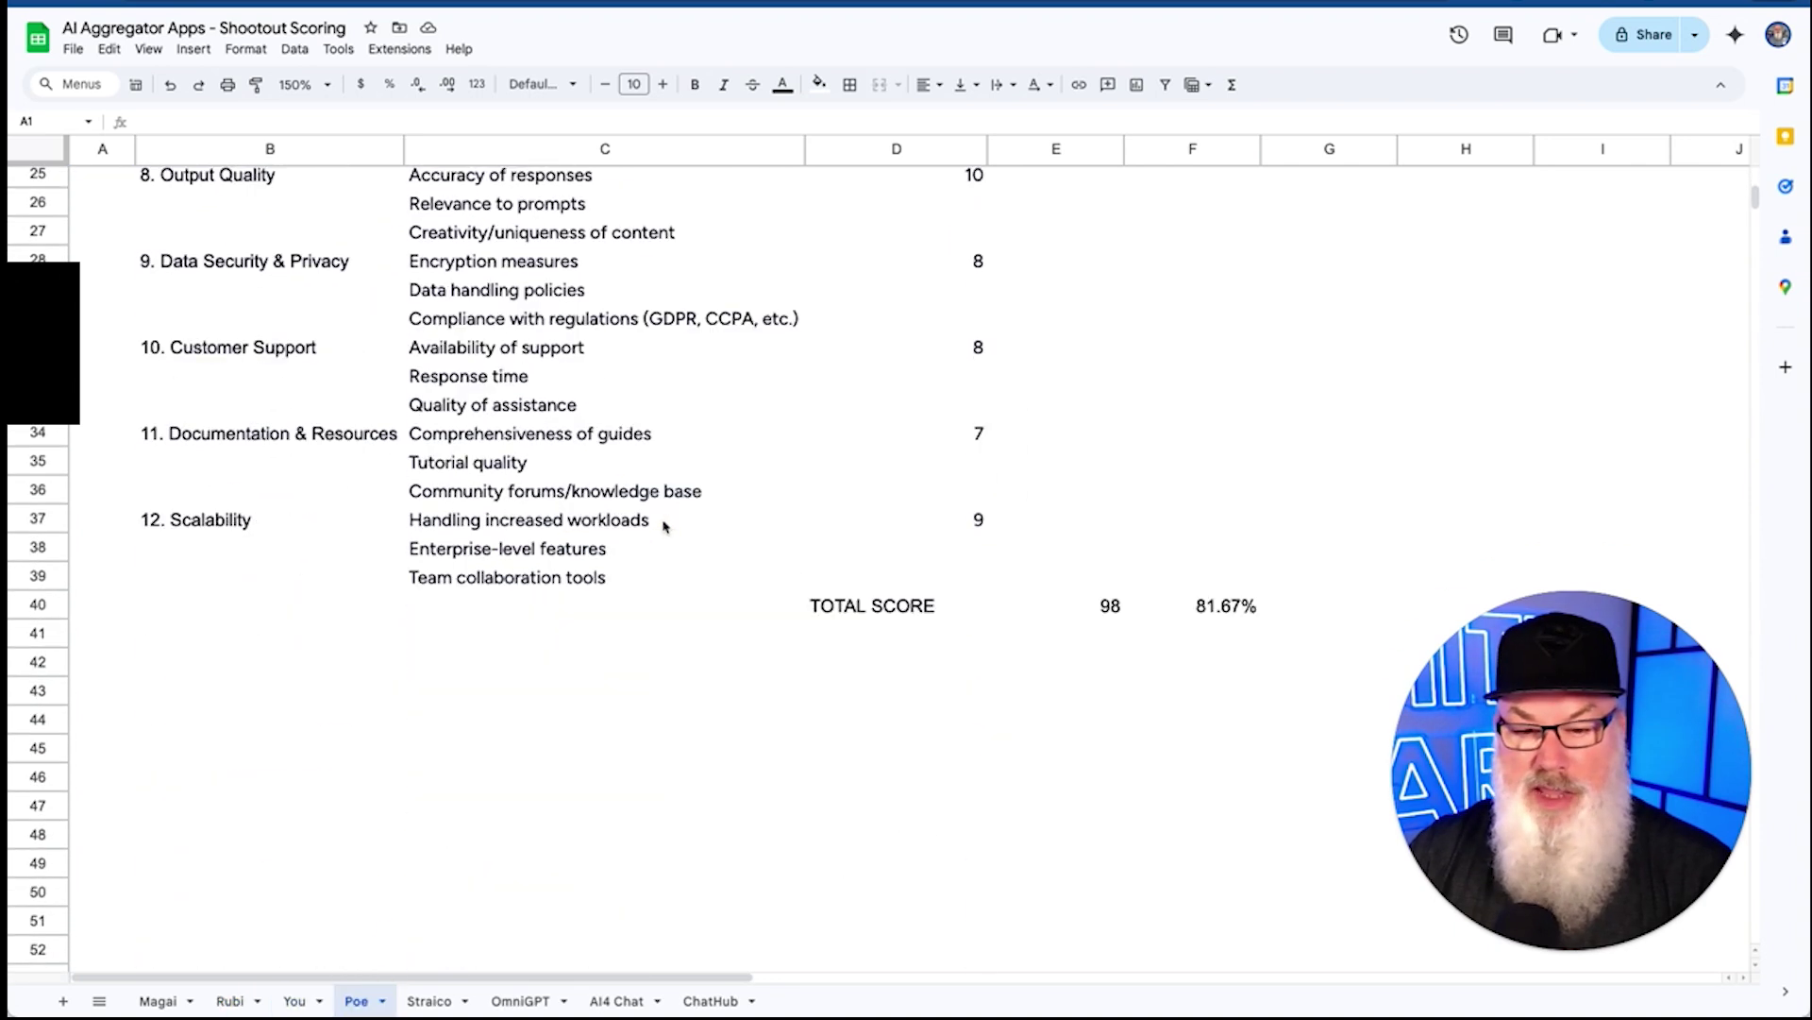
{"action": "left_click", "coordinate": [430, 1001]}
{"action": "scroll", "coordinate": [547, 529], "scroll_direction": "down", "scroll_amount": 10}
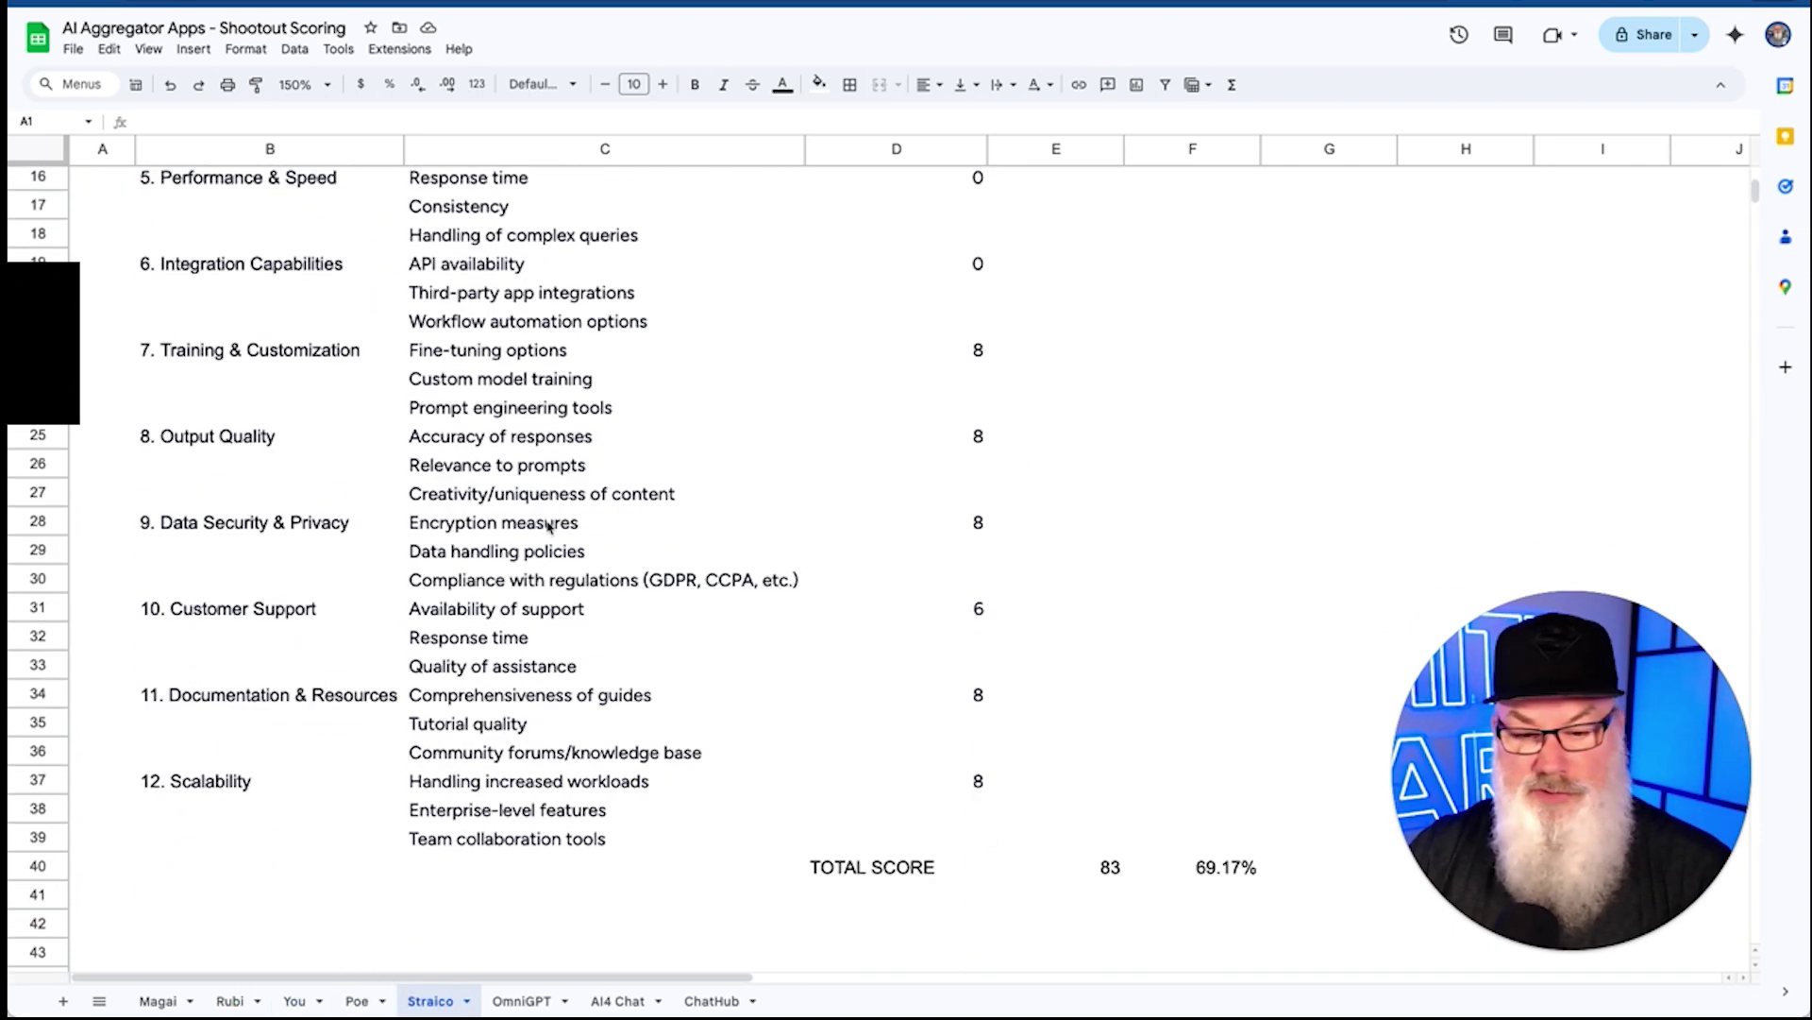
{"action": "left_click", "coordinate": [505, 1002]}
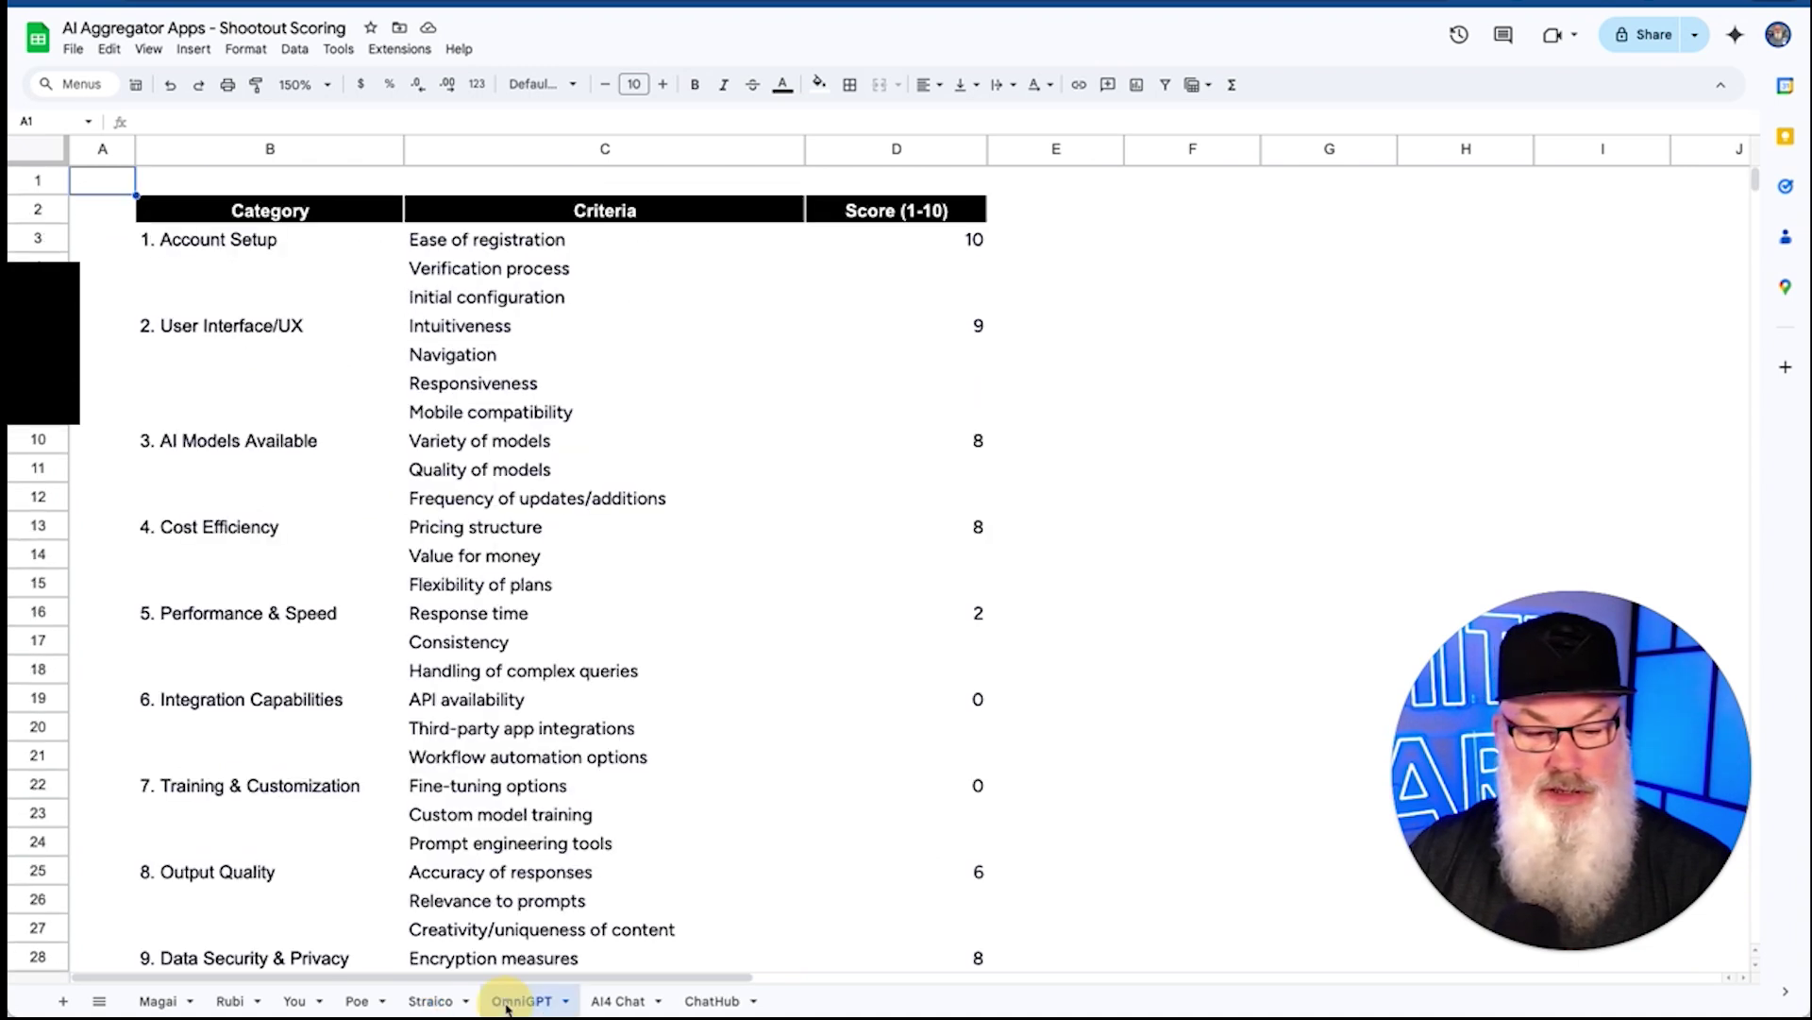
{"action": "scroll", "coordinate": [532, 541], "scroll_direction": "down", "scroll_amount": 1}
{"action": "scroll", "coordinate": [531, 541], "scroll_direction": "down", "scroll_amount": 8}
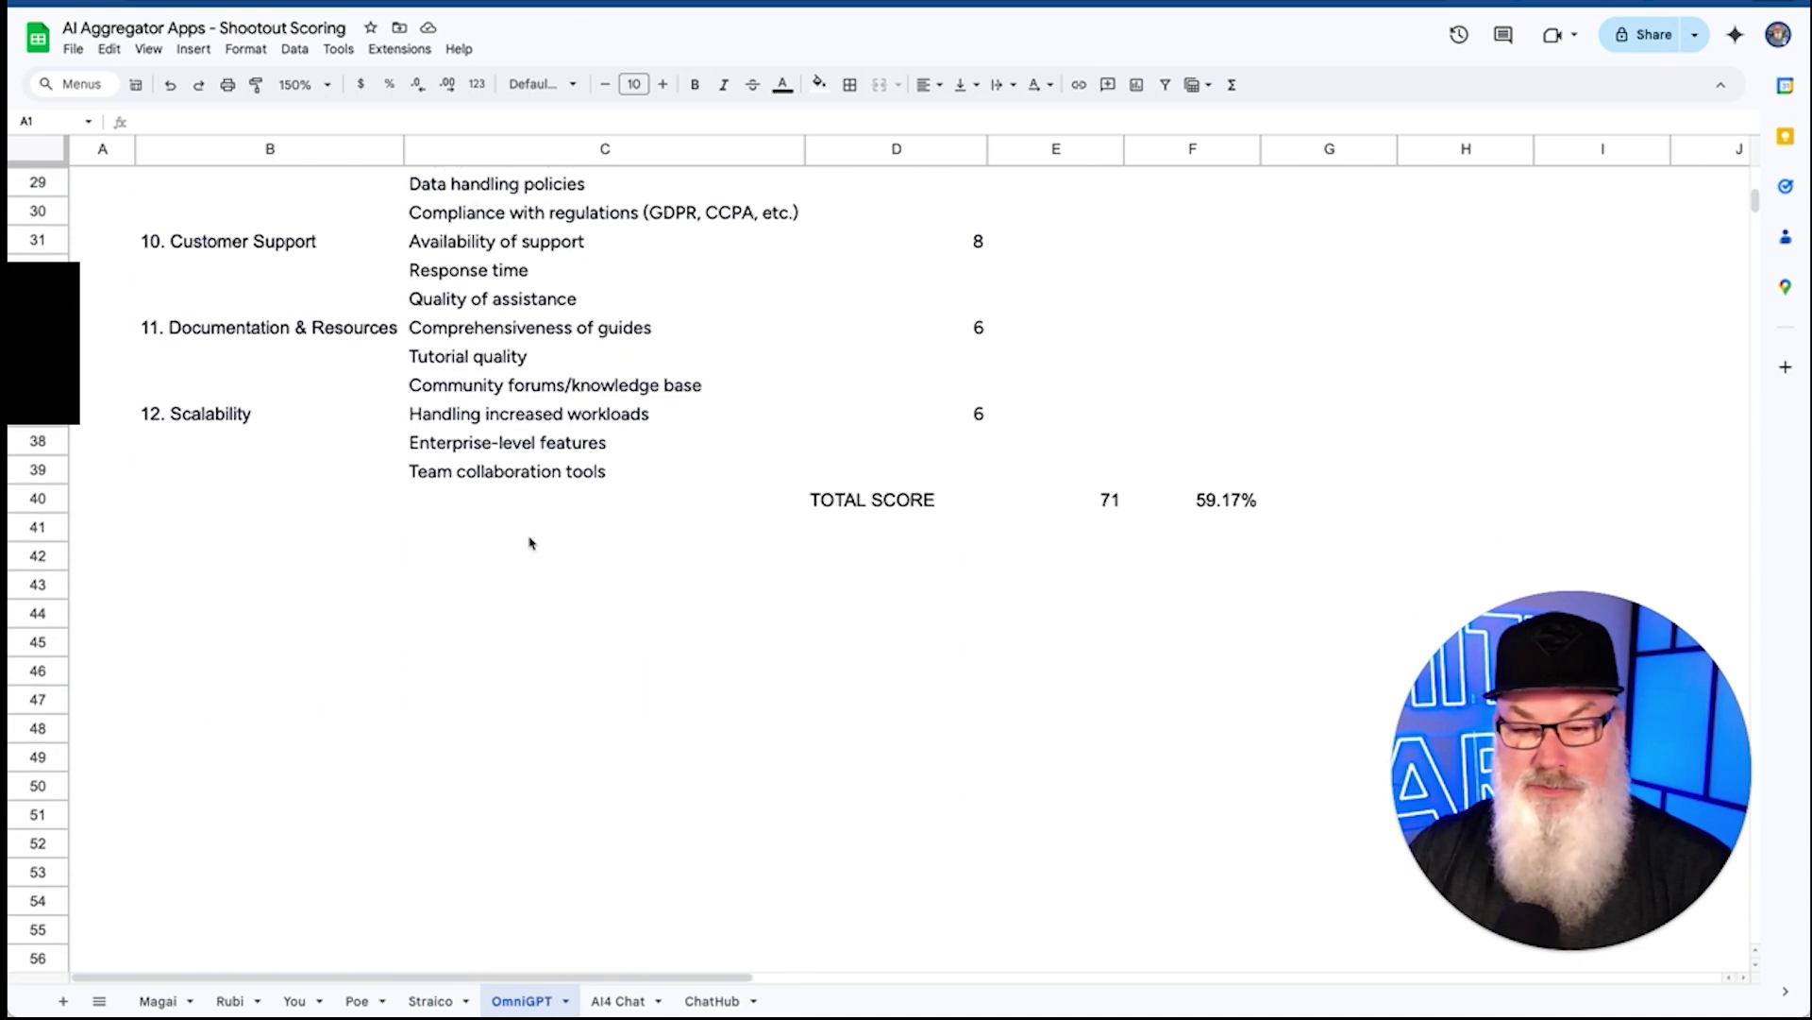
{"action": "left_click", "coordinate": [614, 1000]}
{"action": "scroll", "coordinate": [488, 311], "scroll_direction": "down", "scroll_amount": 5}
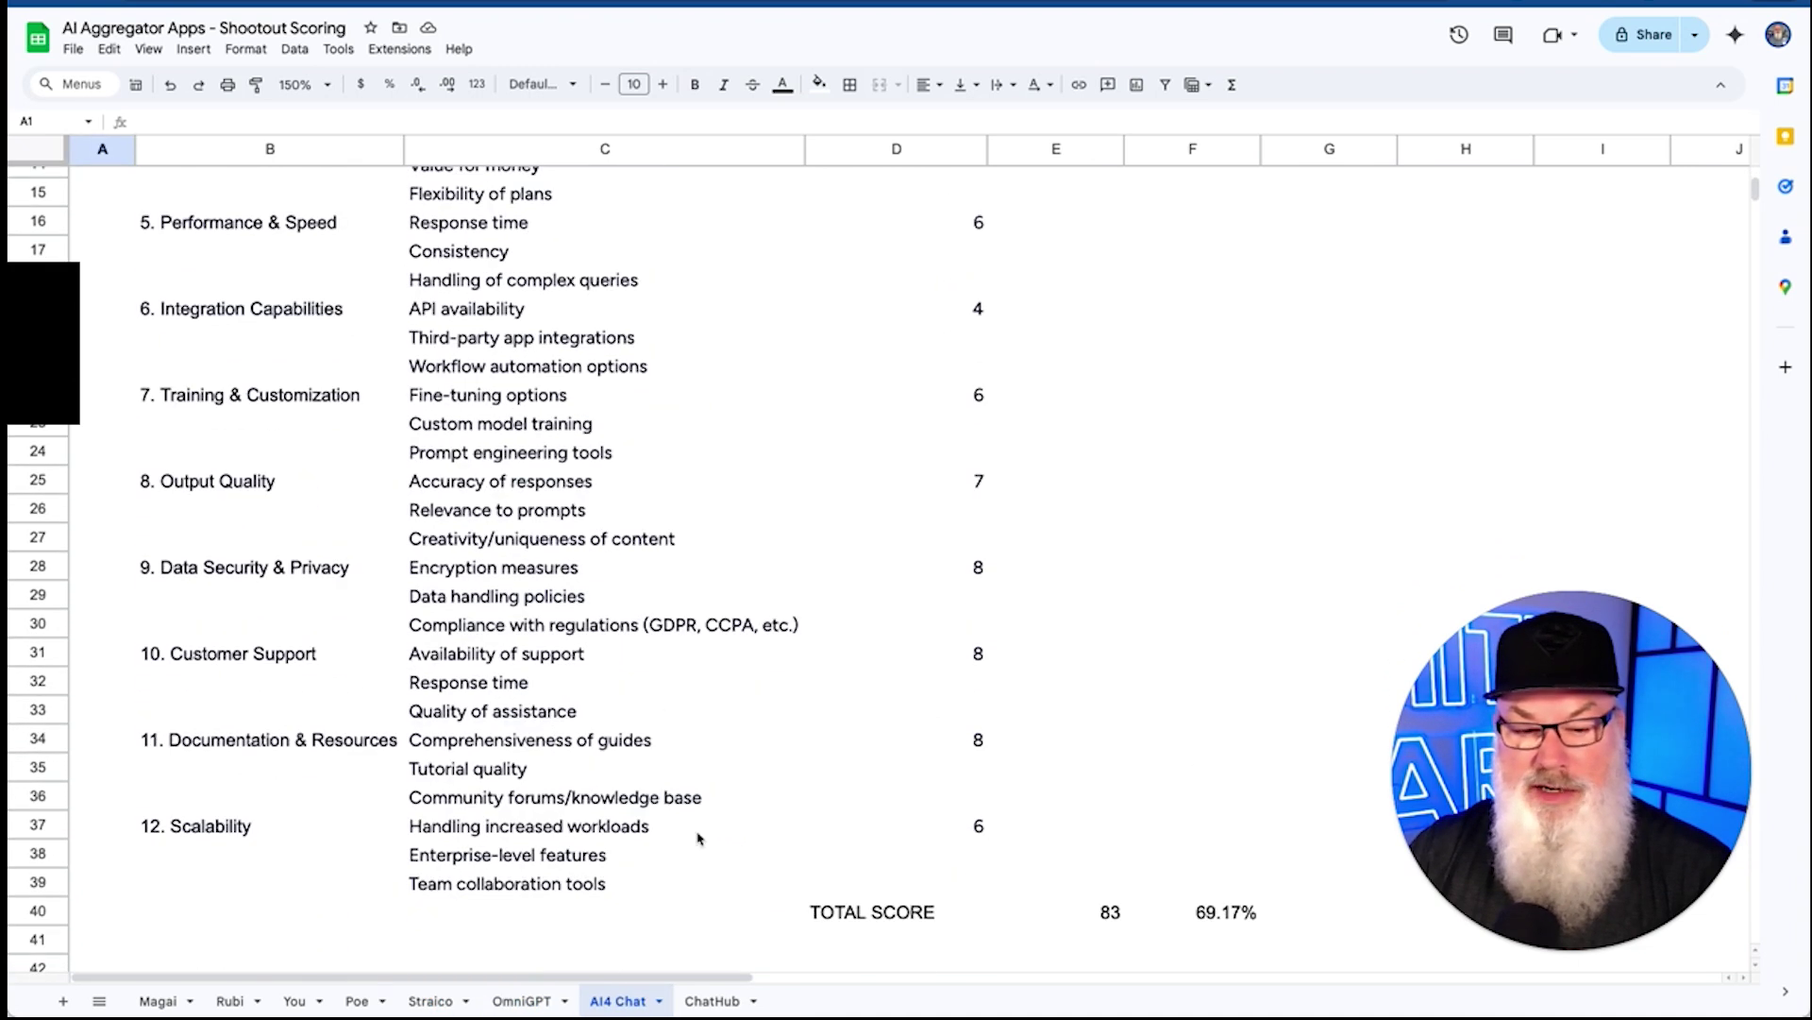
{"action": "left_click", "coordinate": [696, 998]}
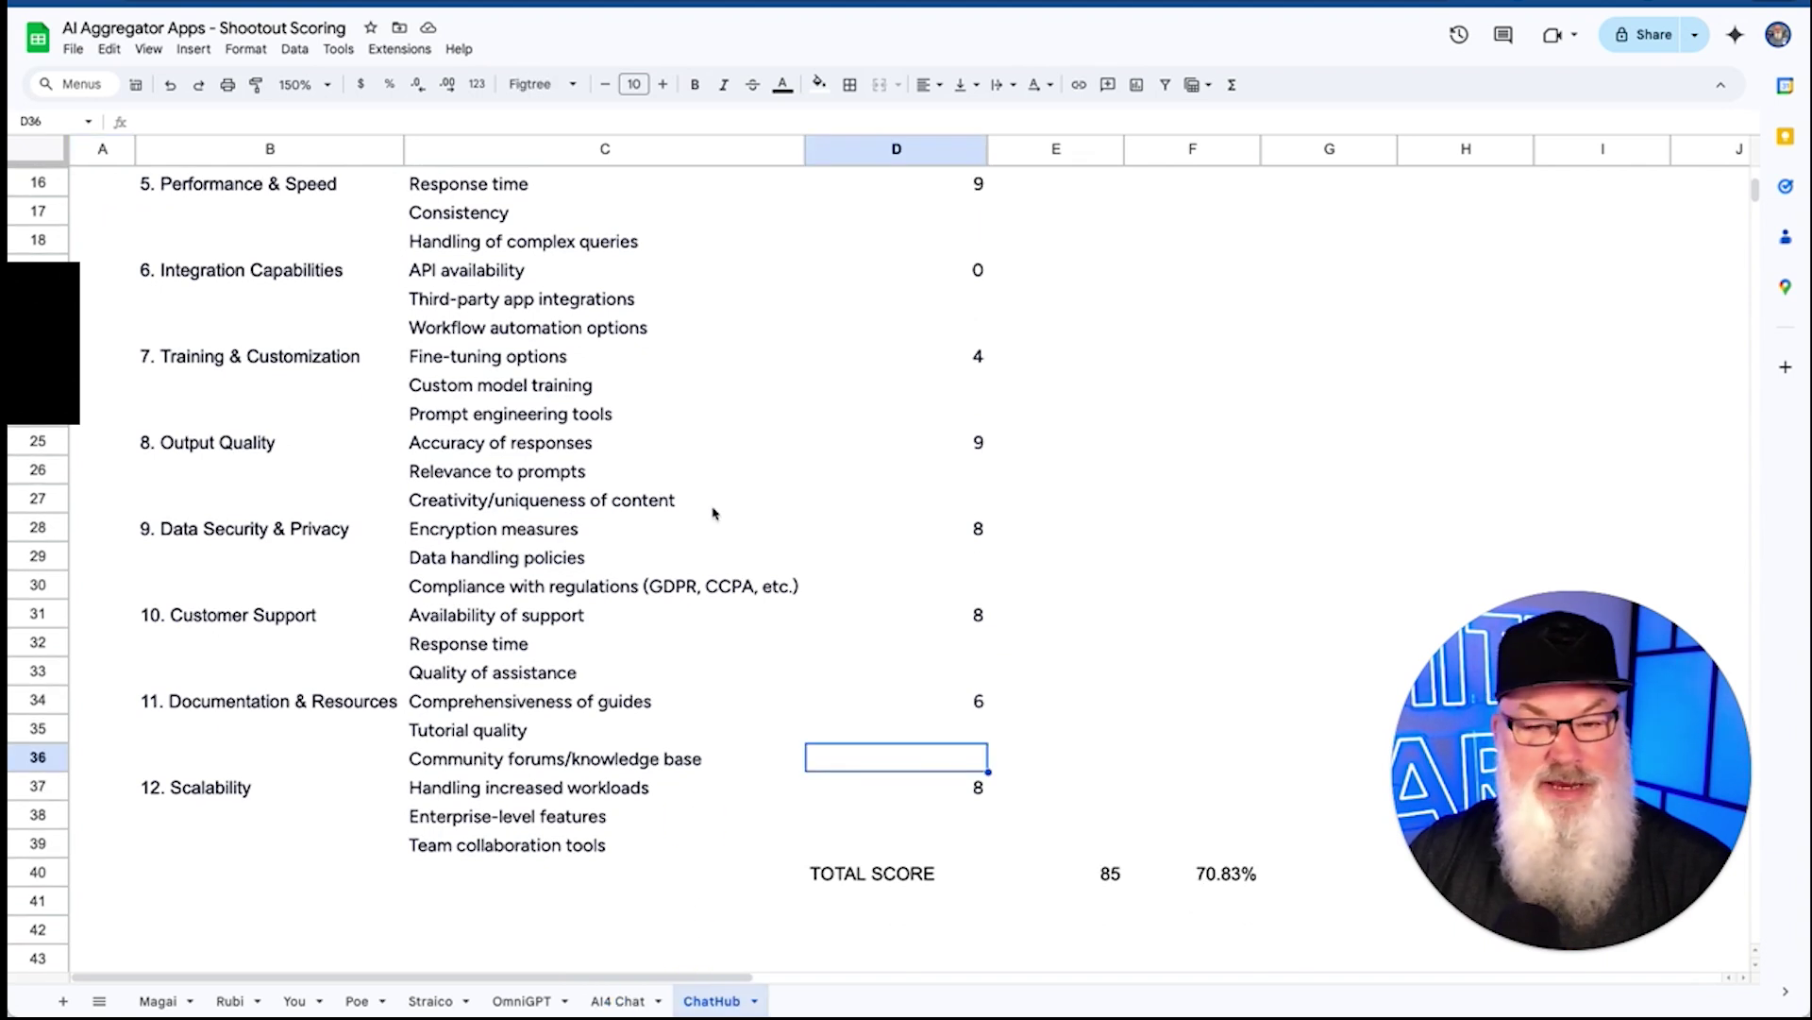
- Scroll the ChatHub scoring sheet back up toward the top
{"action": "scroll", "coordinate": [712, 513], "scroll_direction": "up", "scroll_amount": 5}
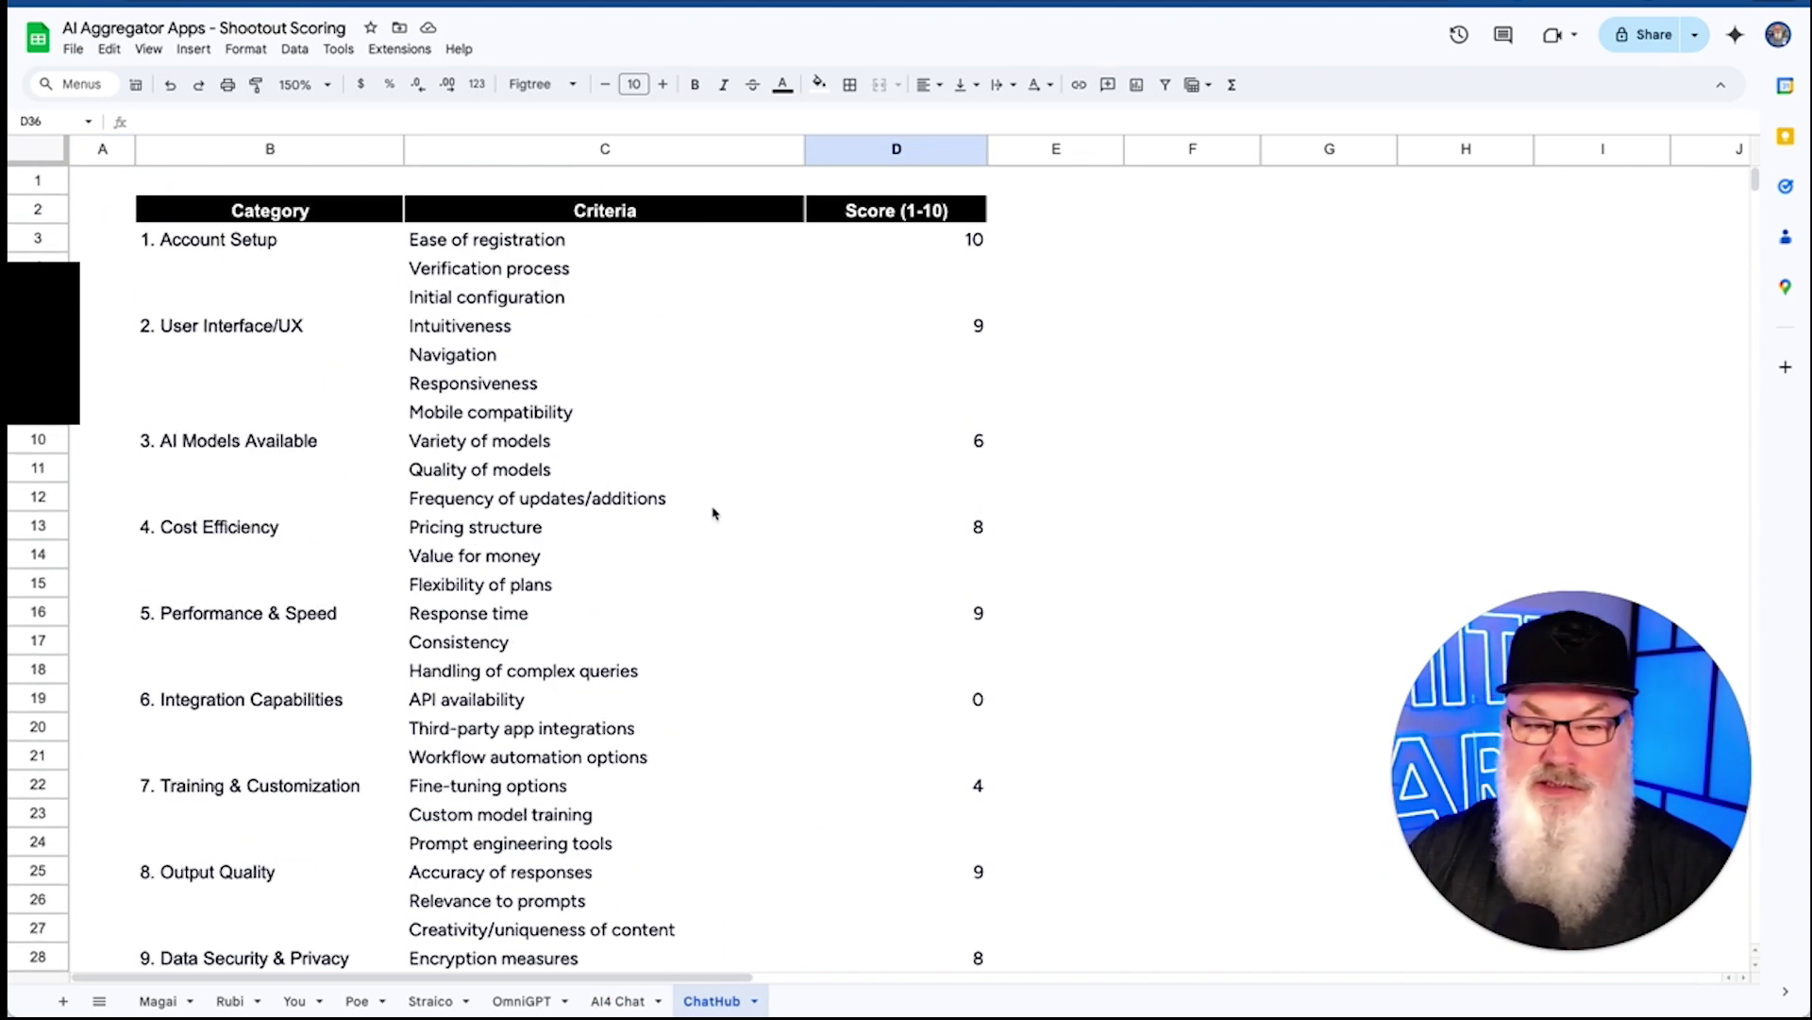